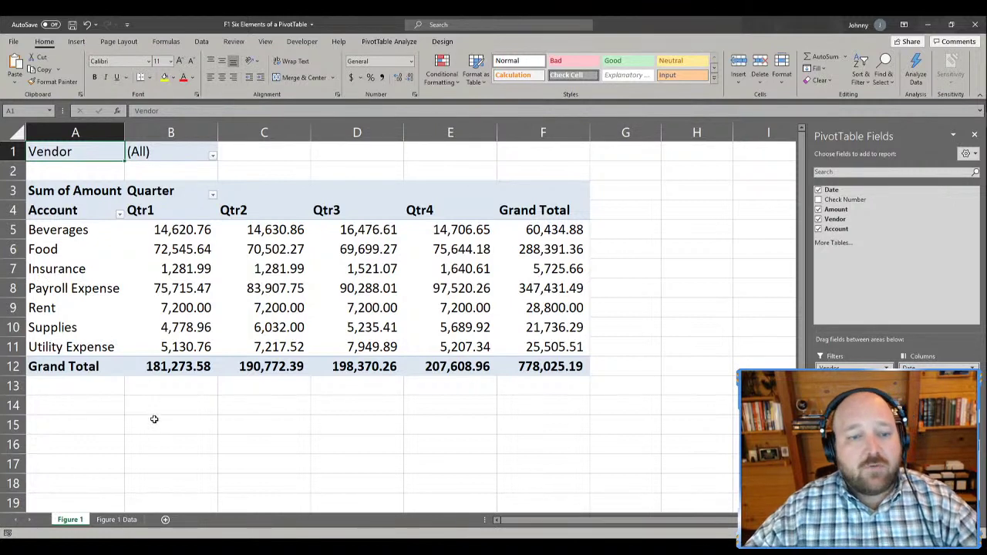
- On the Figure 1 Data sheet, copy the Food and Beverages labels from E2:E3 to G2:G3 and narrow column F
left_click(123, 521)
left_click(362, 327)
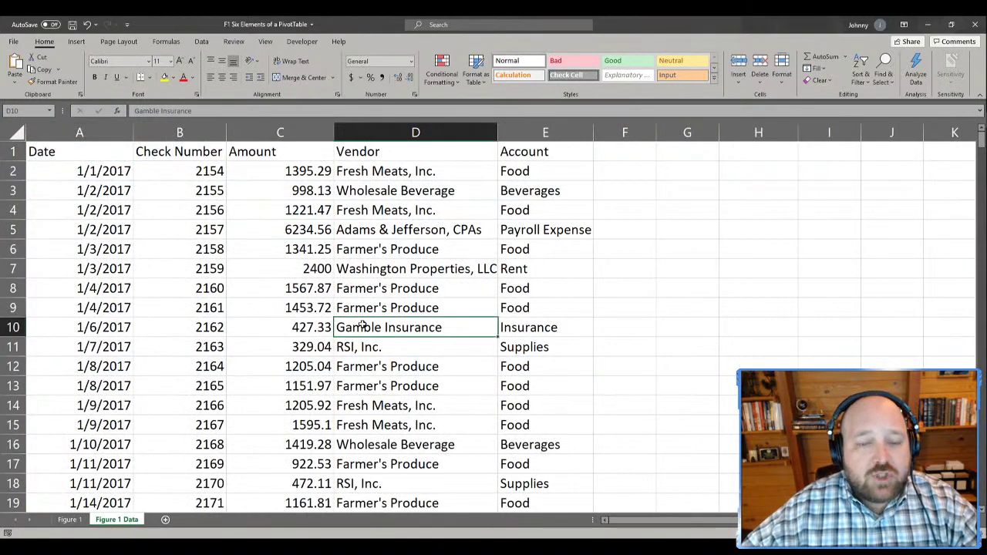
scroll(362, 327, "up", 2)
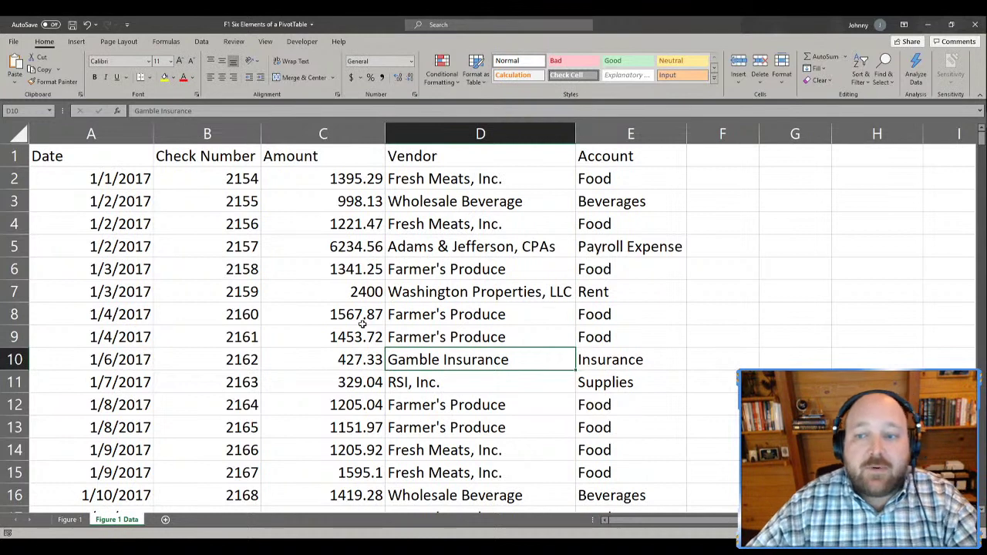
left_click(770, 182)
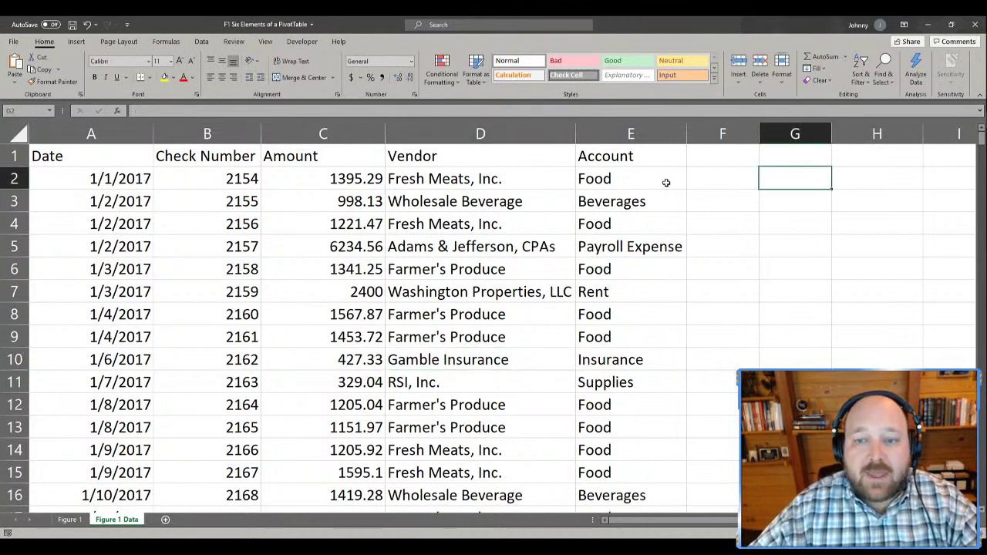
left_click_drag(662, 184, 653, 201)
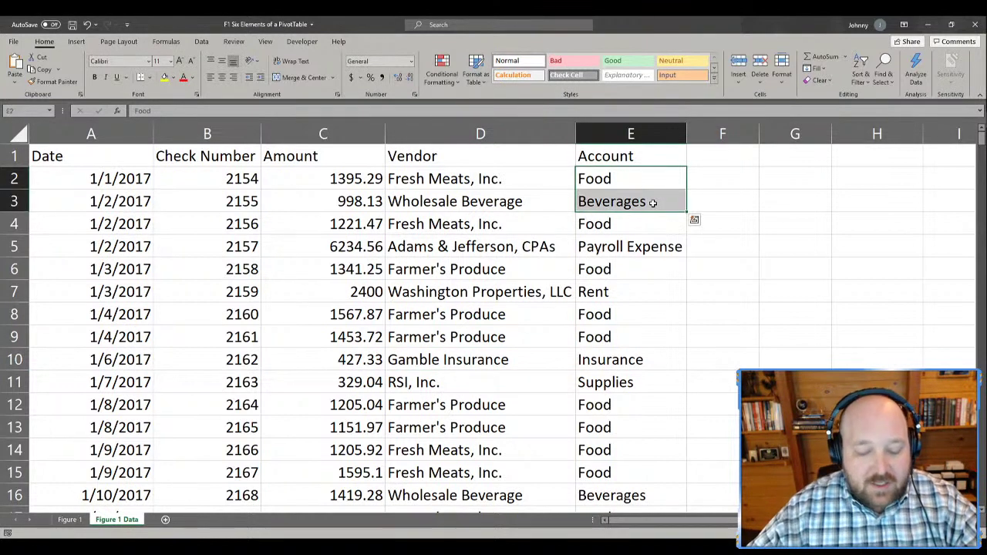
key("ctrl+c")
left_click(764, 180)
key("ctrl+v")
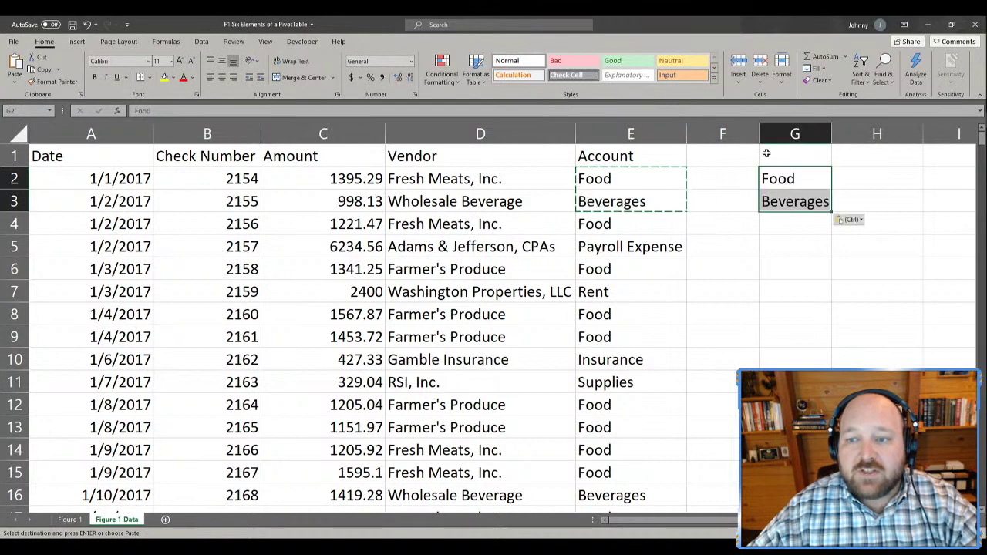
left_click_drag(759, 134, 707, 133)
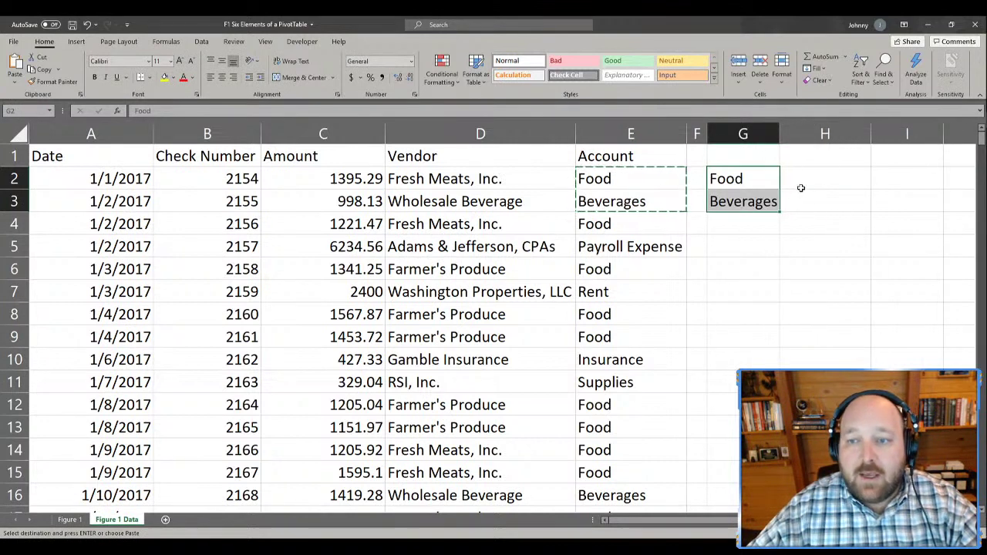
- Enter the formula =SUMIF(E:E,G2,C:C) in H2 to total the amounts for the Food account
left_click(800, 188)
type("=s")
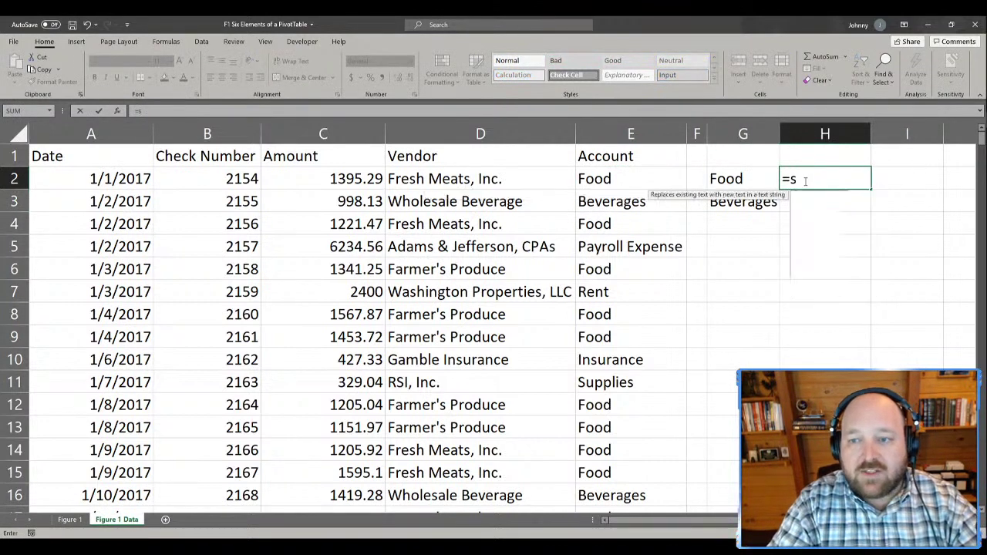
type("umif")
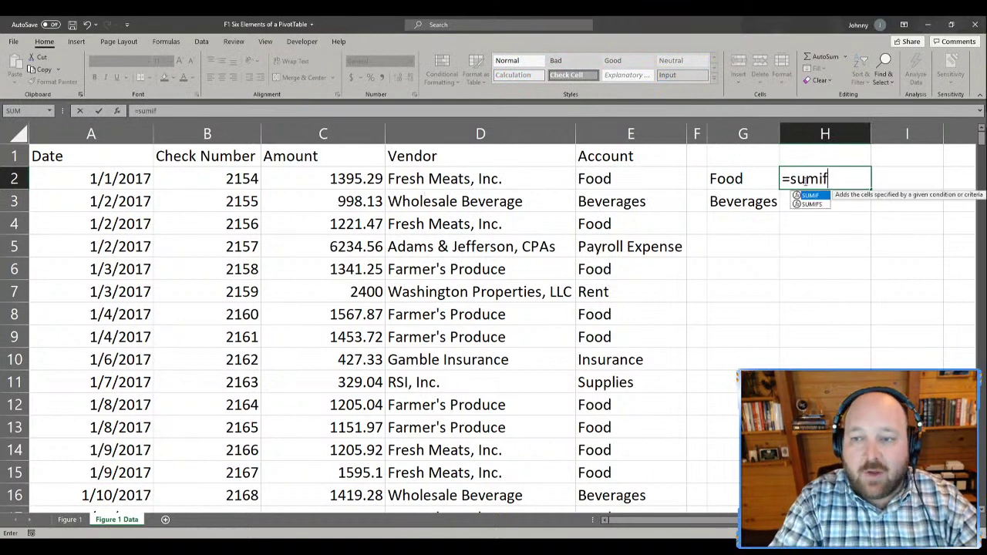
type("(")
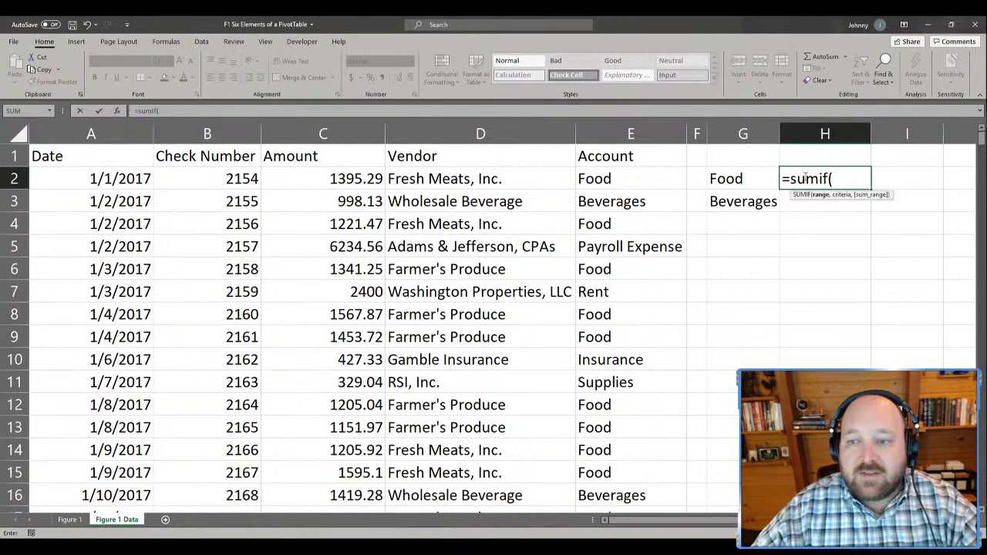
left_click(623, 128)
type(",")
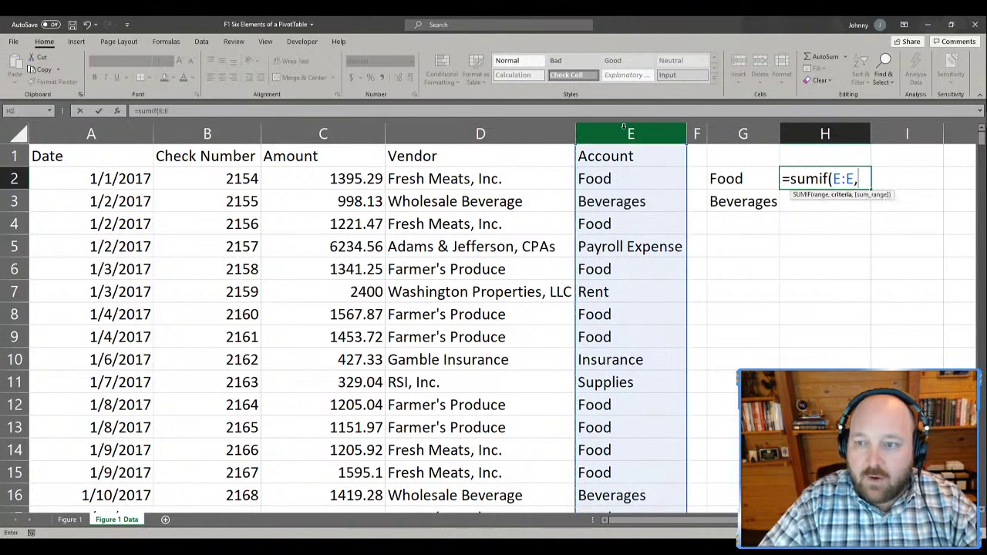
left_click(736, 180)
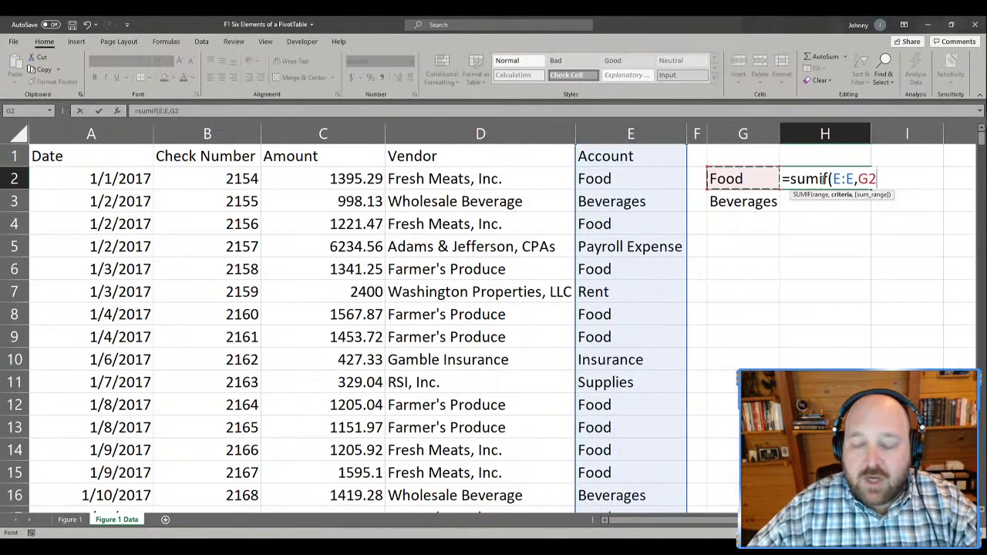
type(",")
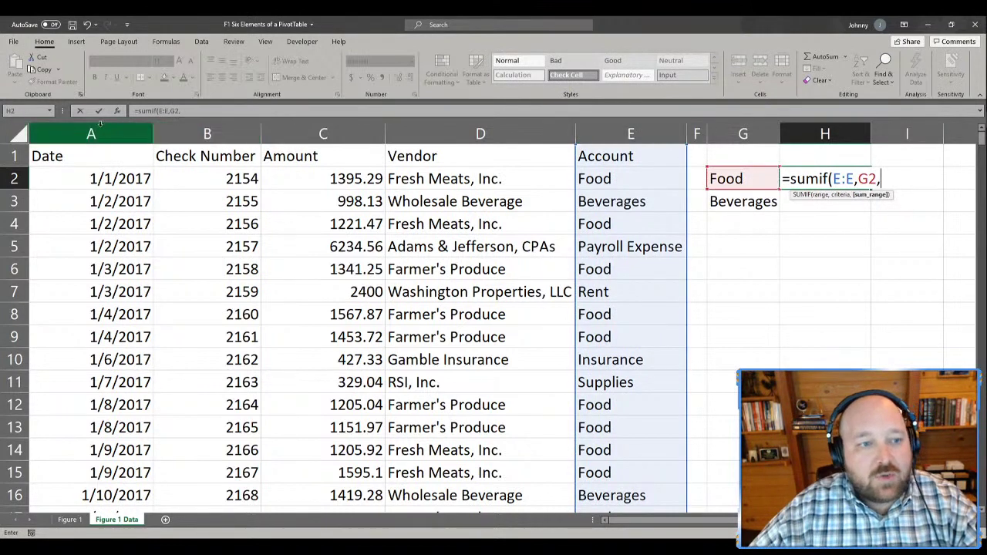
left_click(303, 133)
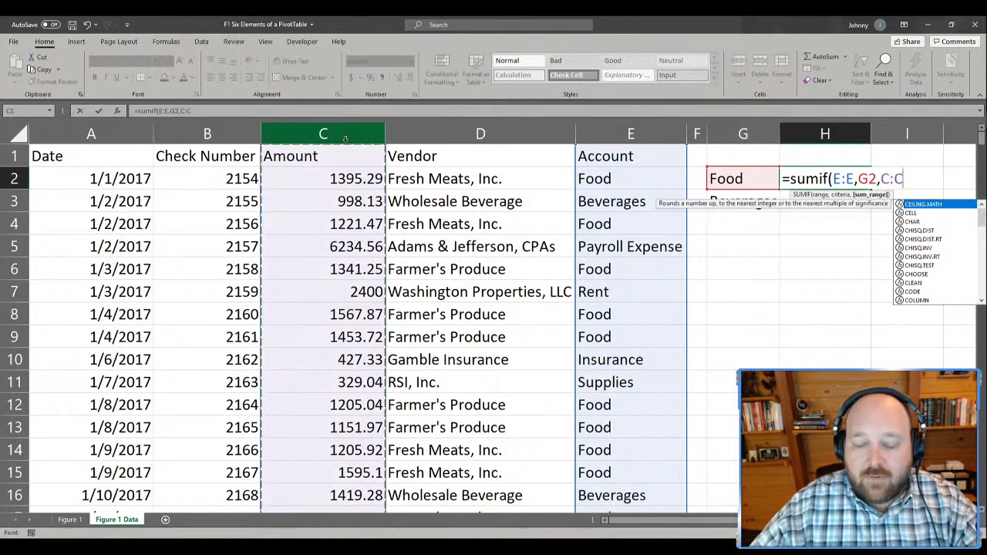
key("Return")
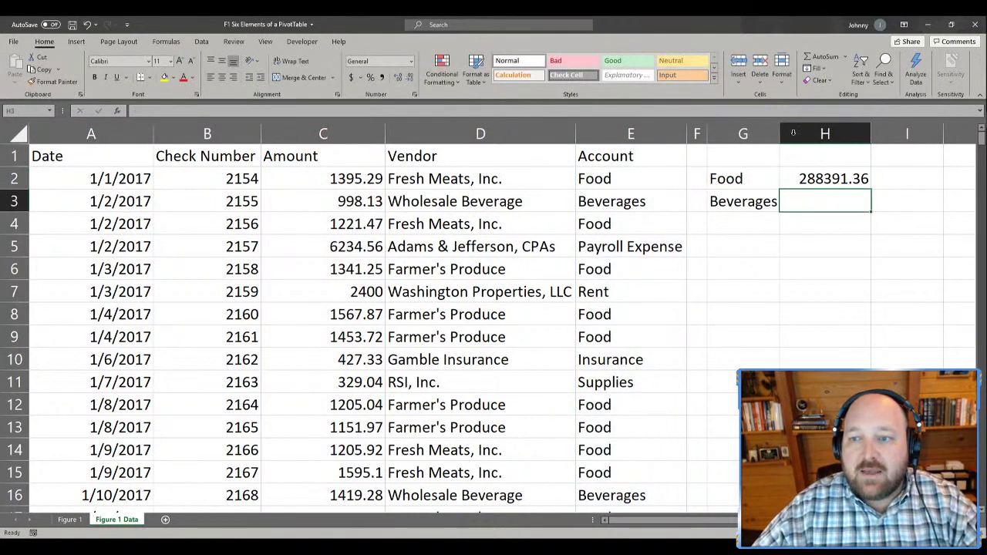
- Fill the SUMIF formula down to H3 for Beverages and format H2:H3 with the comma number style
left_click(813, 182)
left_click(807, 193)
key("ctrl+d")
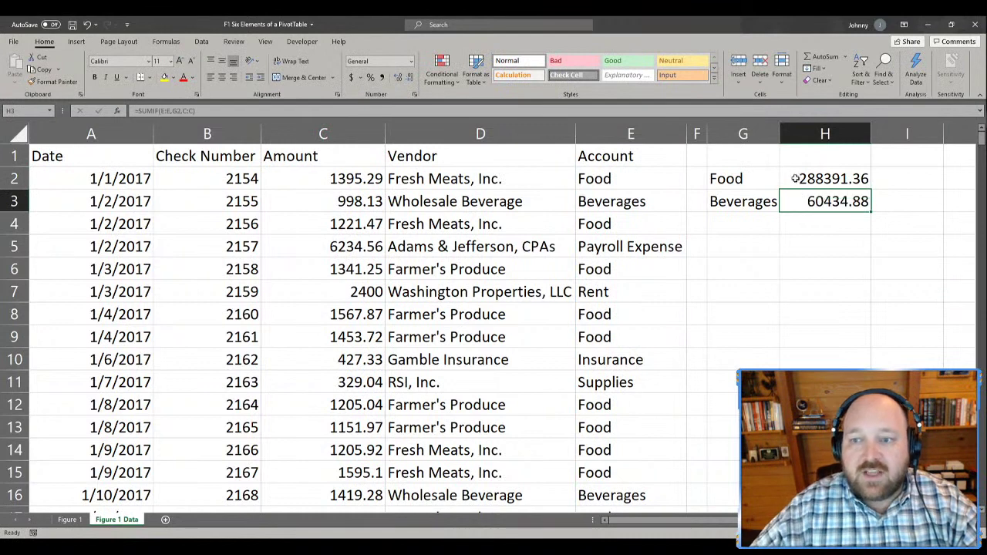
left_click_drag(794, 178, 803, 207)
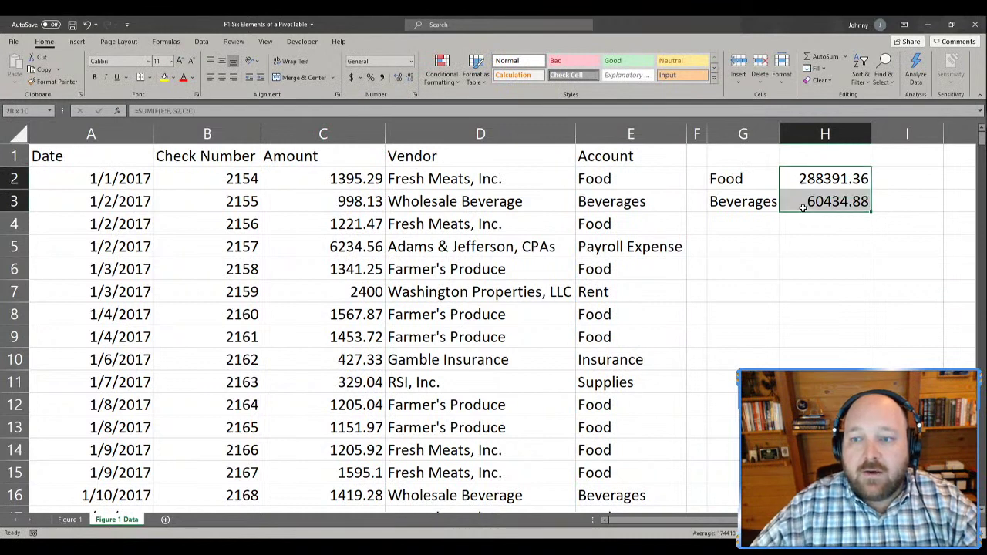
left_click(381, 78)
left_click(755, 266)
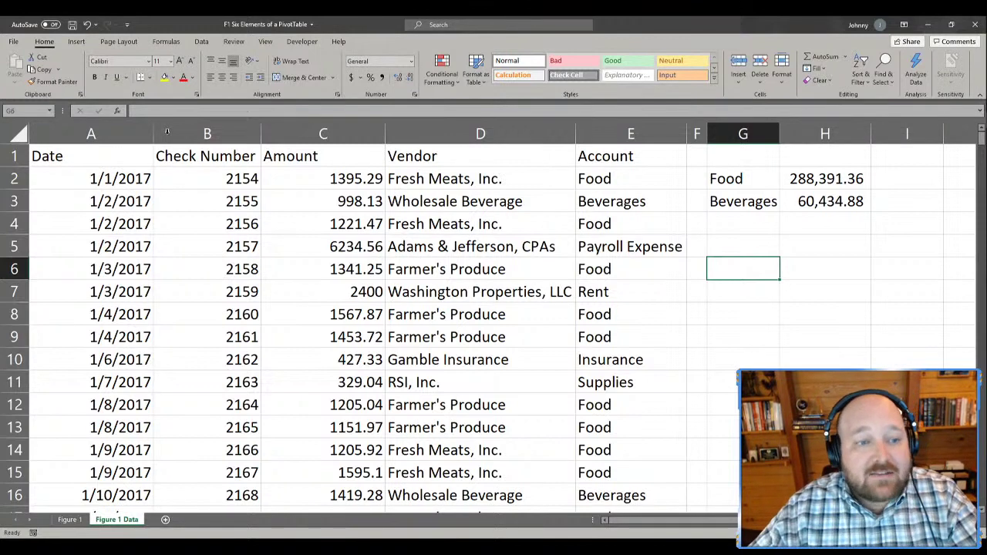
- Examine the Date column in the source data and compare the data sheet with the quarterly PivotTable on Figure 1
left_click(108, 133)
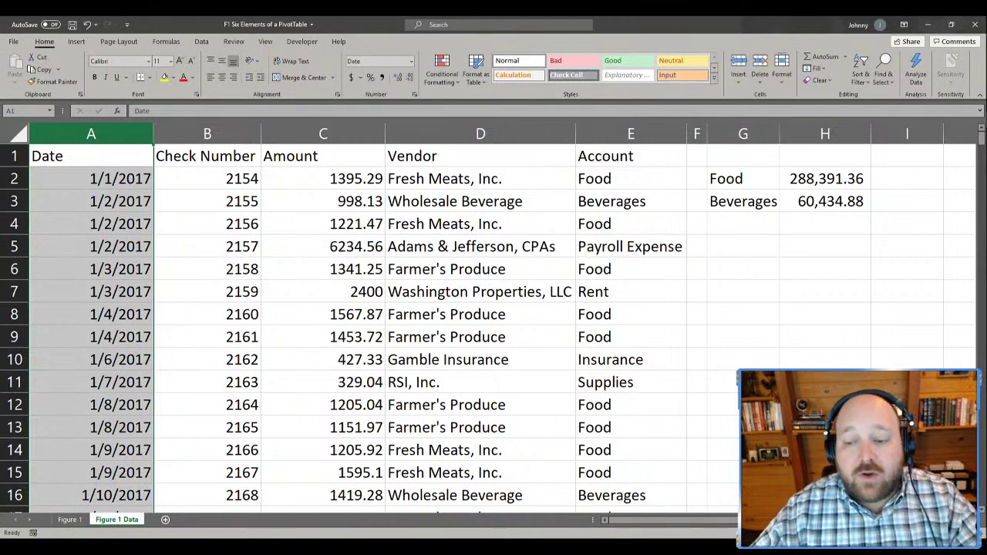
left_click(348, 335)
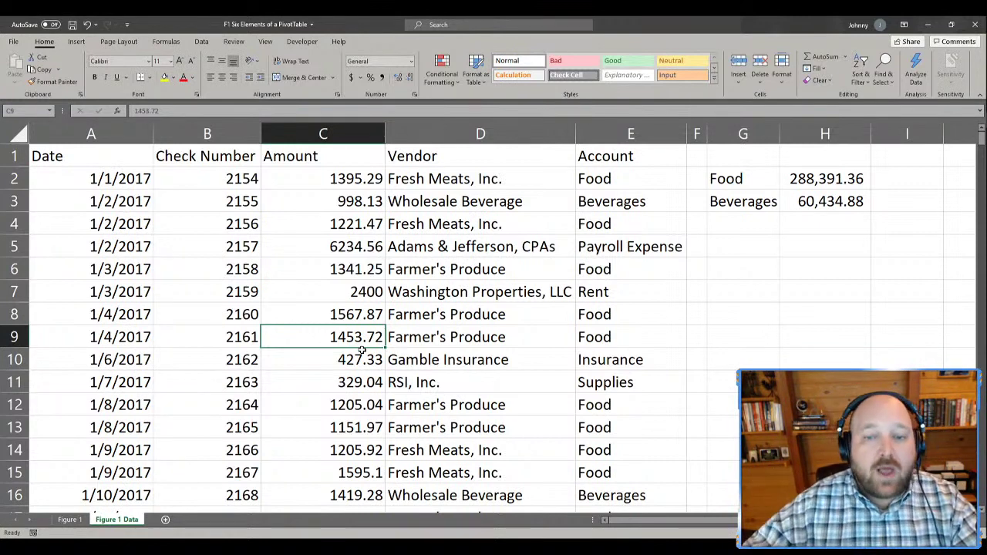
left_click(71, 520)
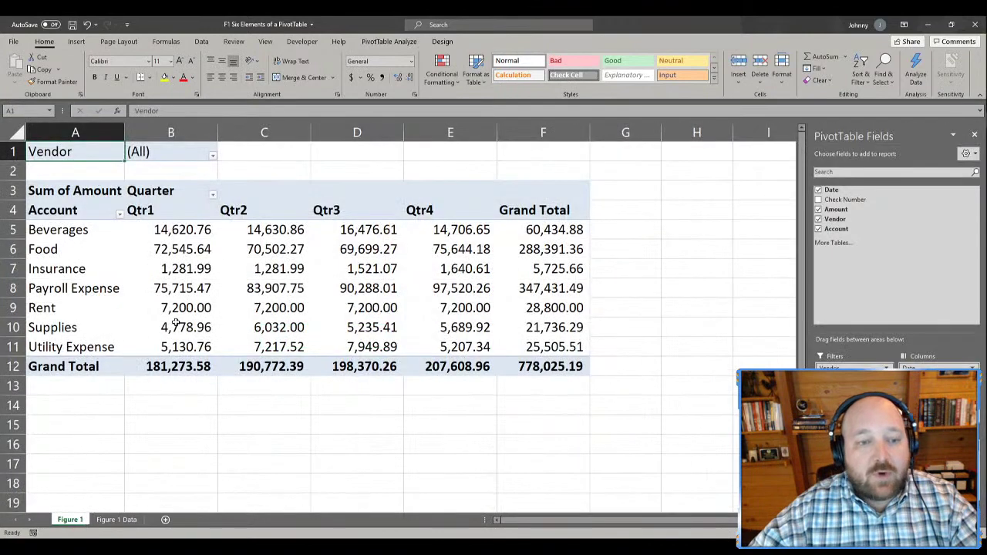
mouse_move(176, 324)
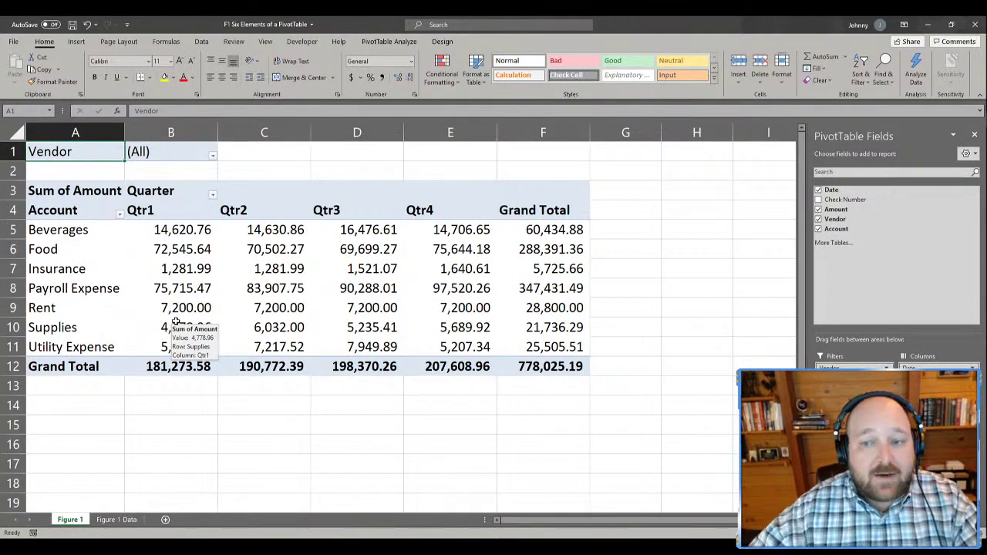
left_click(117, 519)
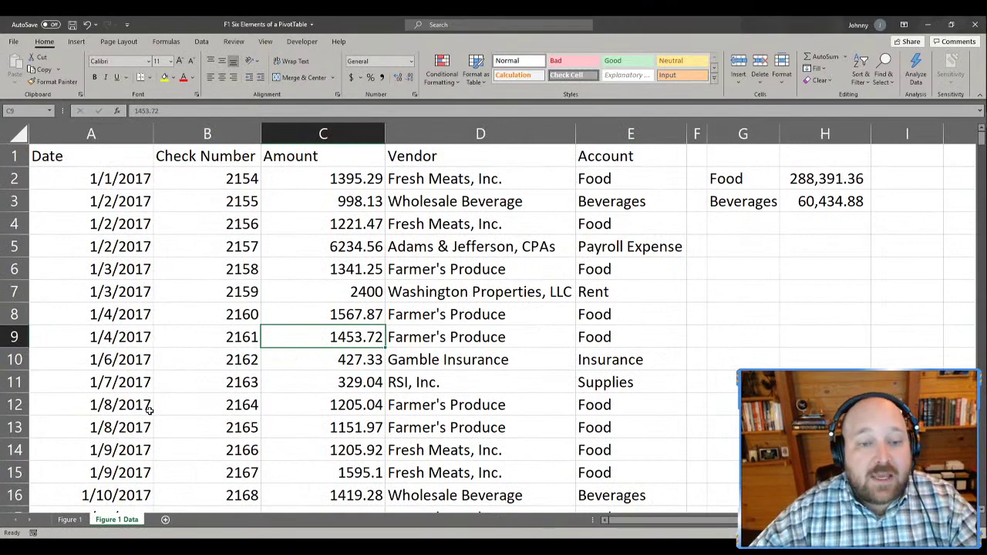
left_click(71, 521)
mouse_move(238, 307)
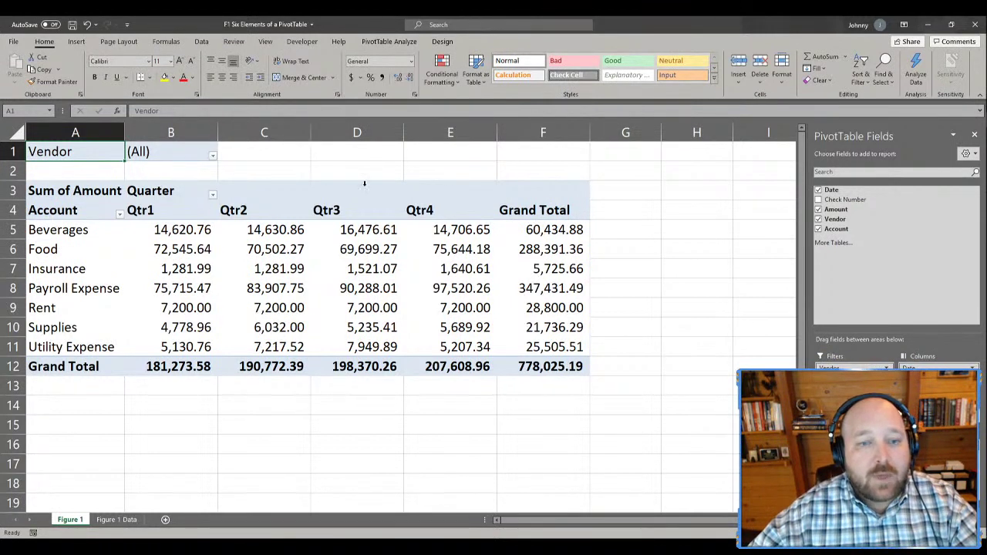
mouse_move(445, 277)
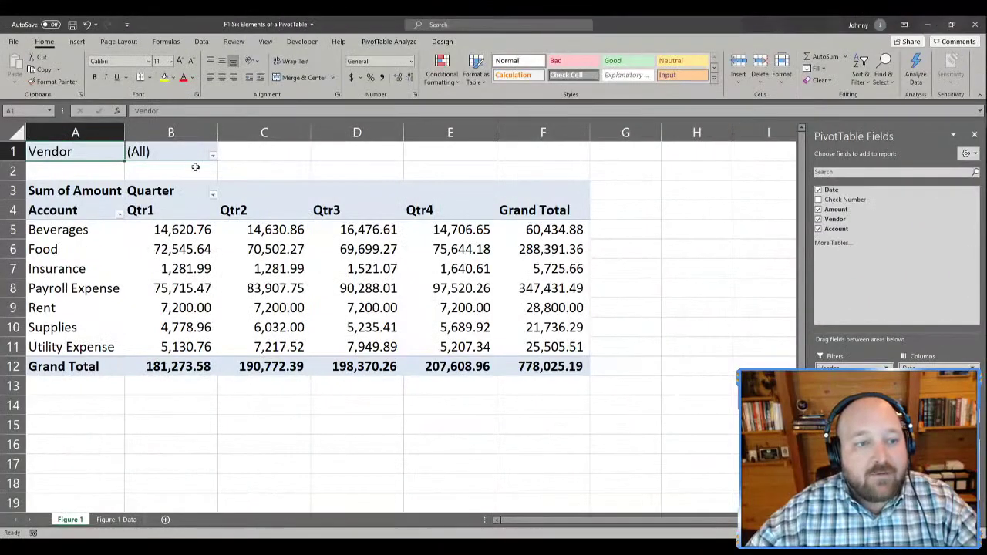
- Highlight the PivotTable's Vendor filter, quarter column headings, account row labels and values area in turn
left_click_drag(52, 143, 176, 154)
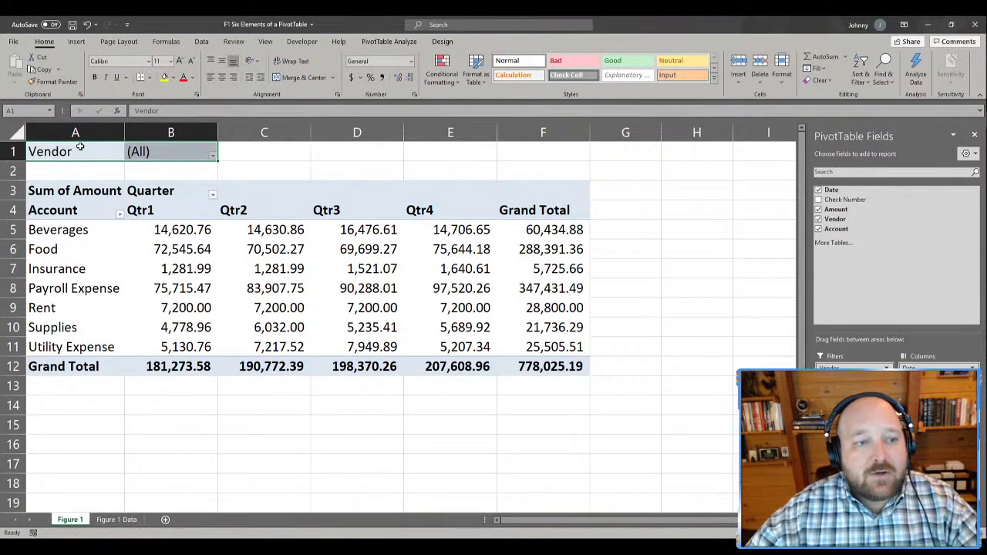
left_click_drag(147, 209, 537, 210)
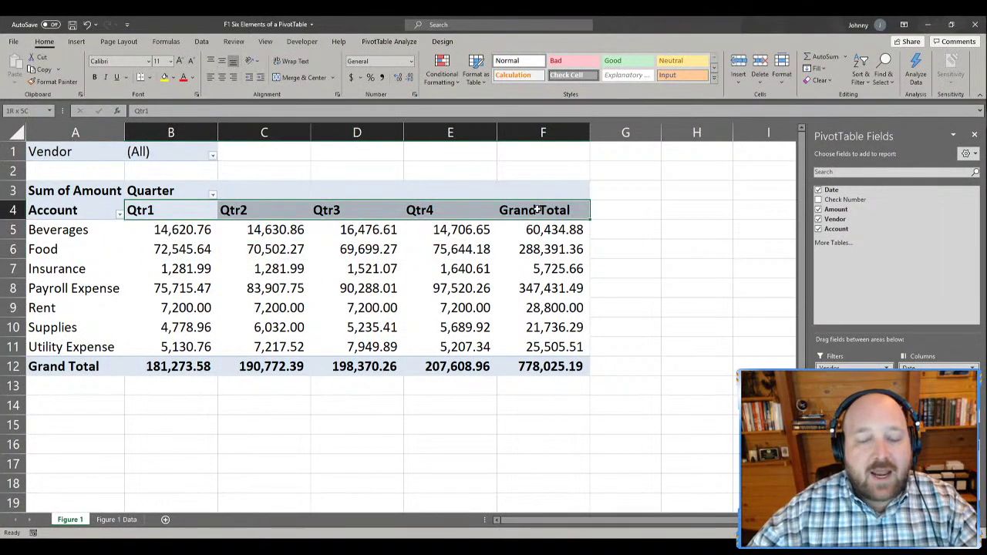
left_click_drag(57, 230, 74, 362)
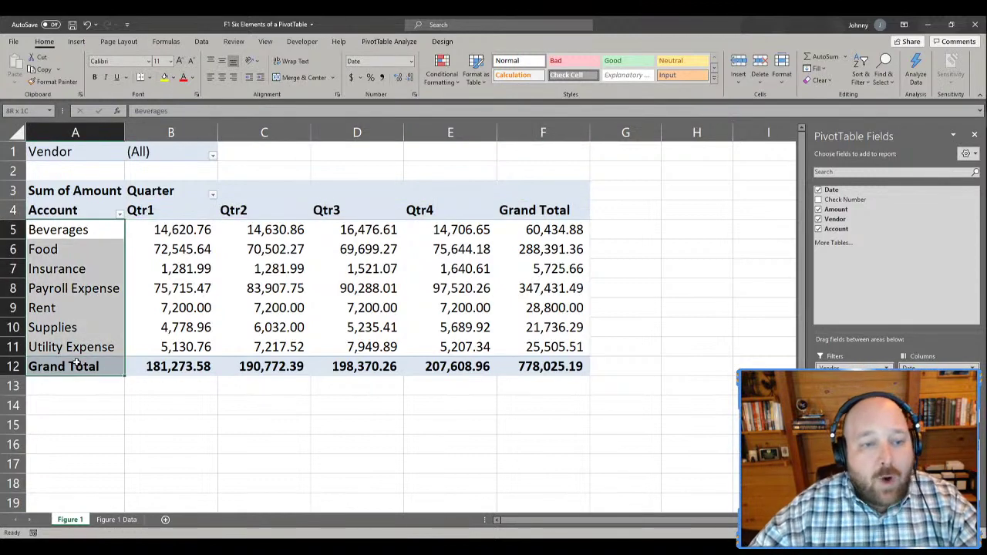
left_click_drag(162, 226, 542, 337)
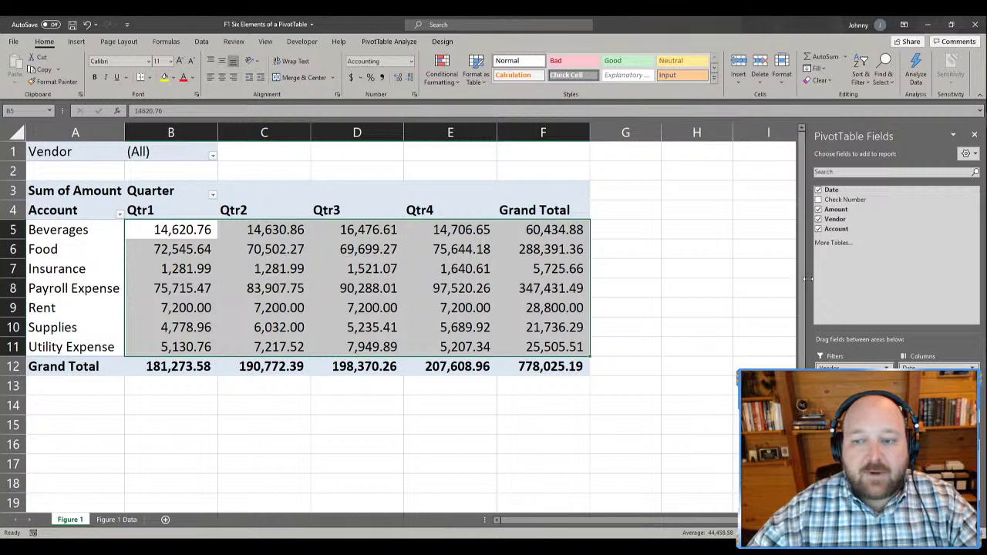
- Widen the PivotTable field list, remove Vendor, Account, Date and Amount from the report, and reselect the empty PivotTable
left_click_drag(804, 281, 644, 291)
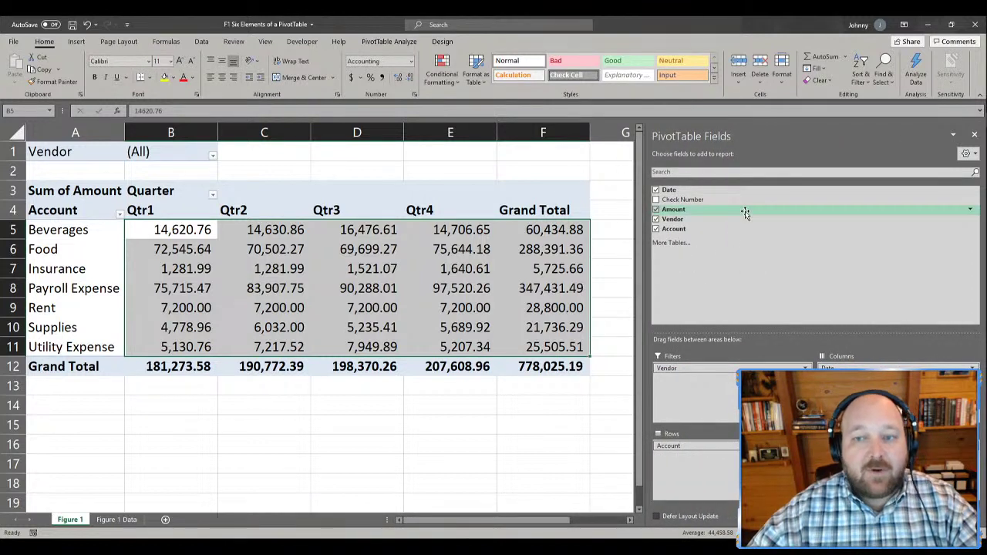
left_click_drag(694, 369, 707, 247)
left_click_drag(693, 446, 717, 233)
left_click_drag(898, 369, 771, 242)
left_click(470, 367)
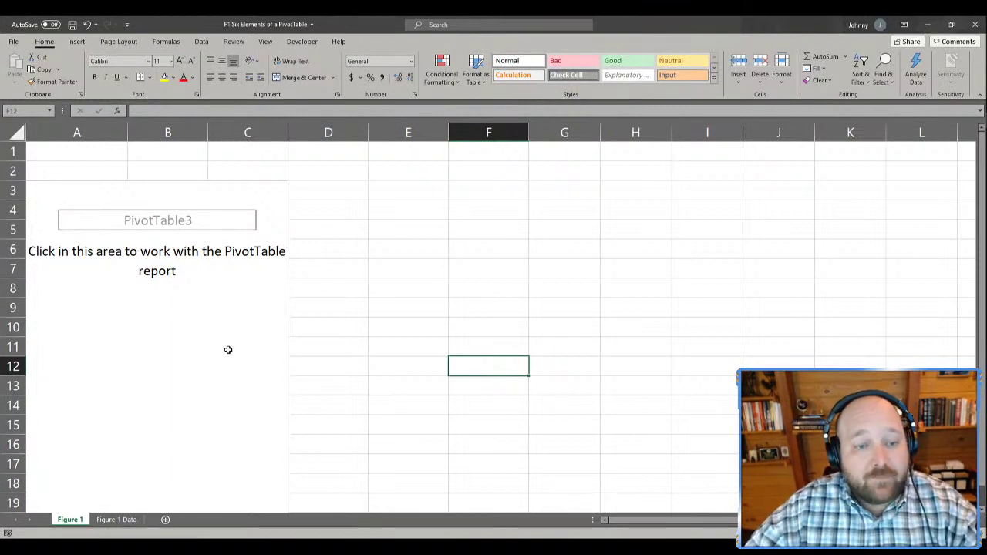
left_click(252, 347)
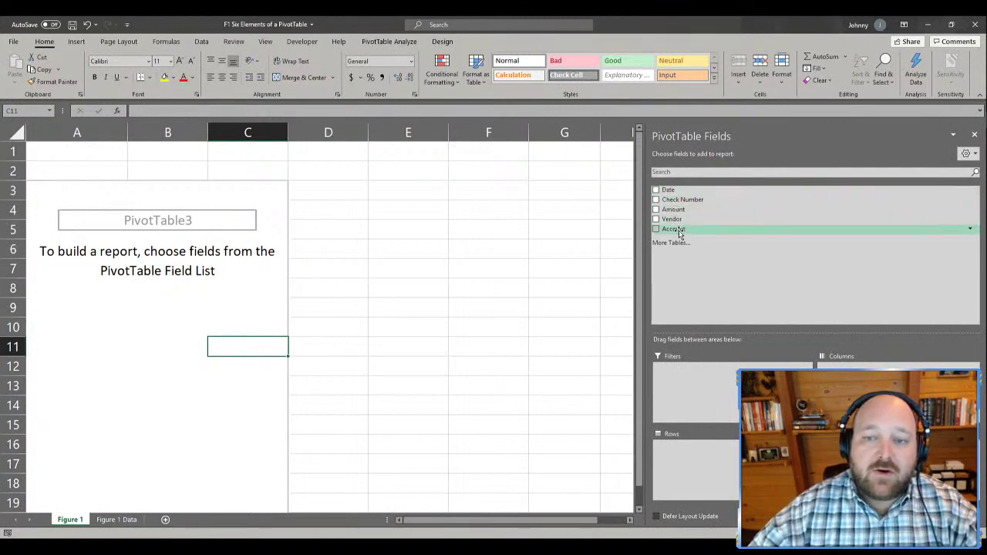
- Compare the header row A1:E1 on the Figure 1 Data sheet with the field names in the PivotTable field list
left_click(111, 520)
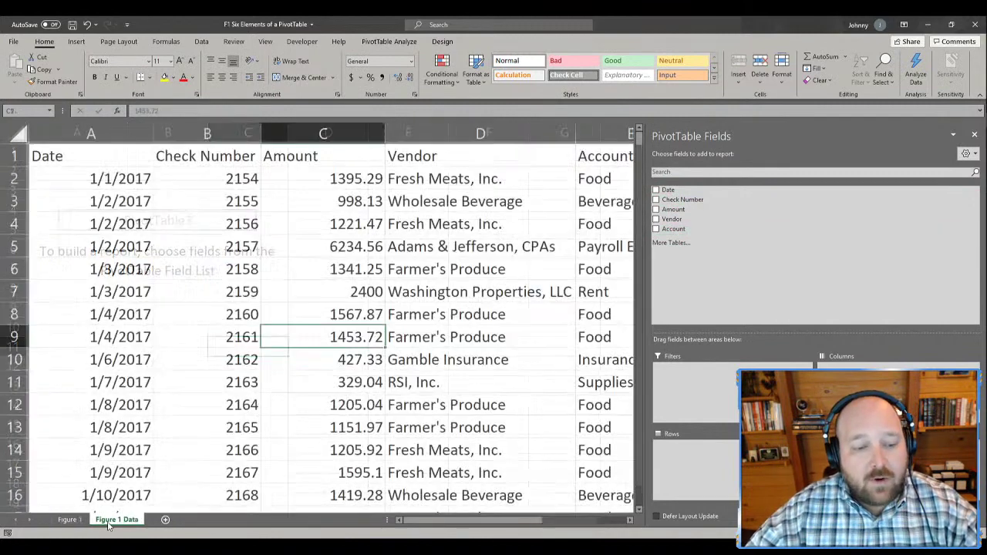
left_click(77, 157)
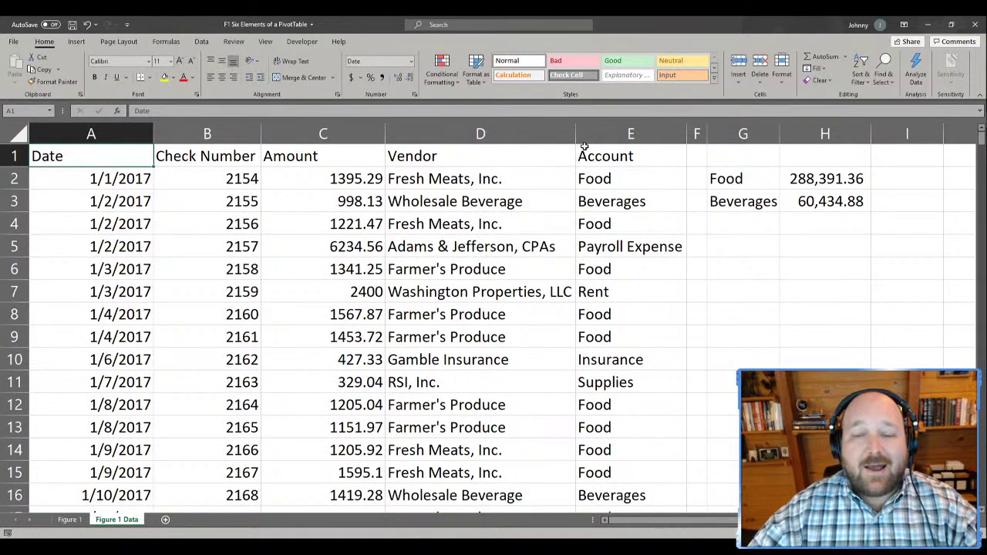
left_click_drag(585, 151, 46, 158)
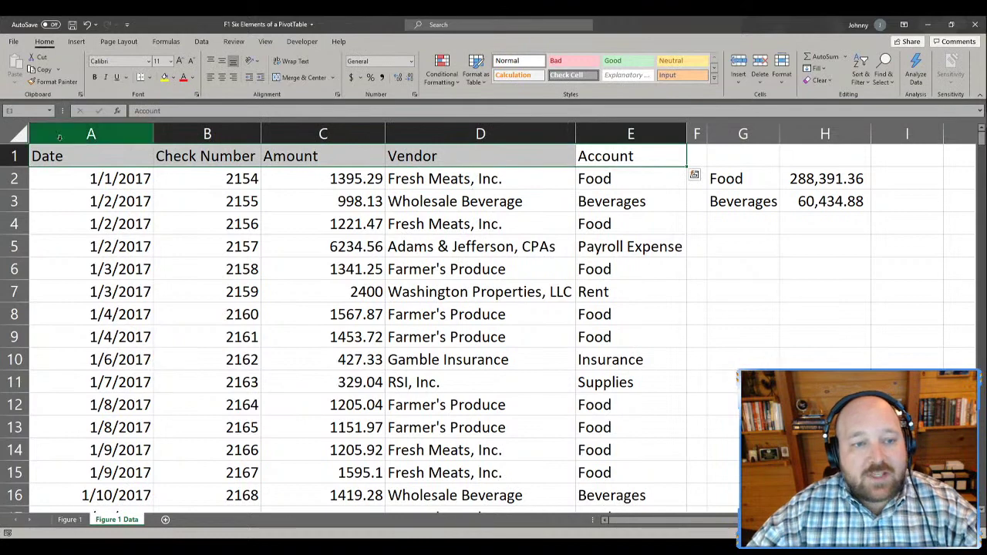
left_click(68, 520)
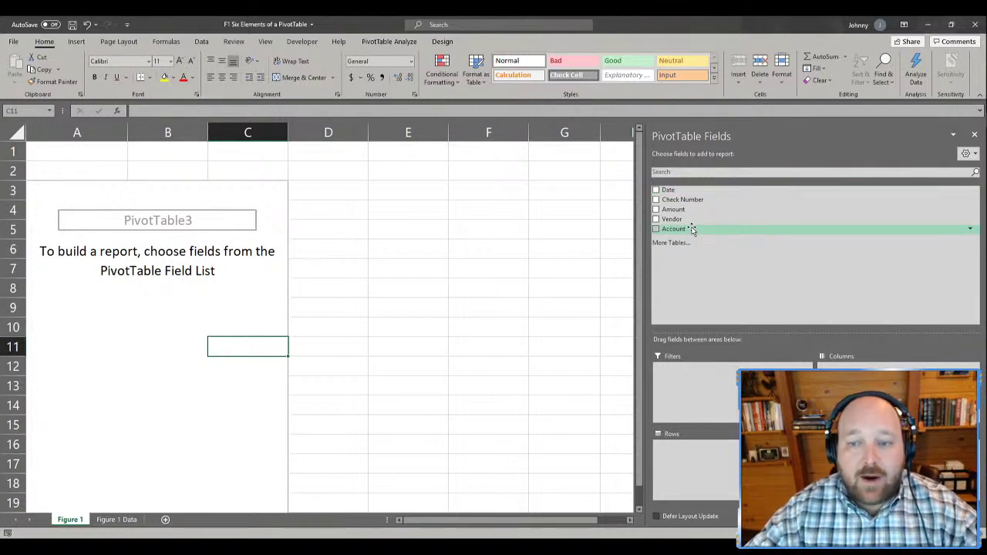
- Add Account to the PivotTable's Rows area, highlight its row labels and compare them with the Figure 1 Data sheet
left_click_drag(691, 229, 717, 466)
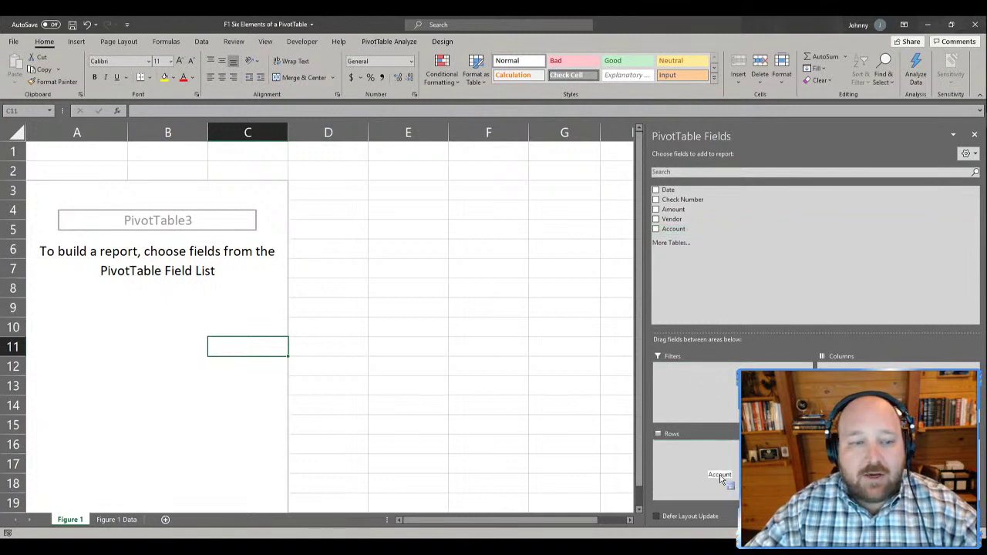
left_click_drag(79, 210, 79, 321)
scroll(123, 301, "up", 1)
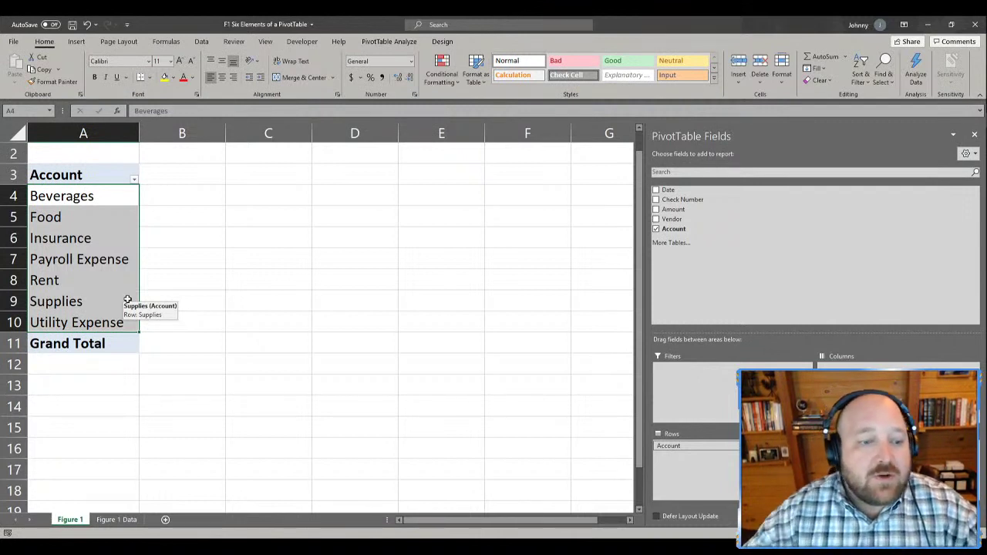
left_click(117, 518)
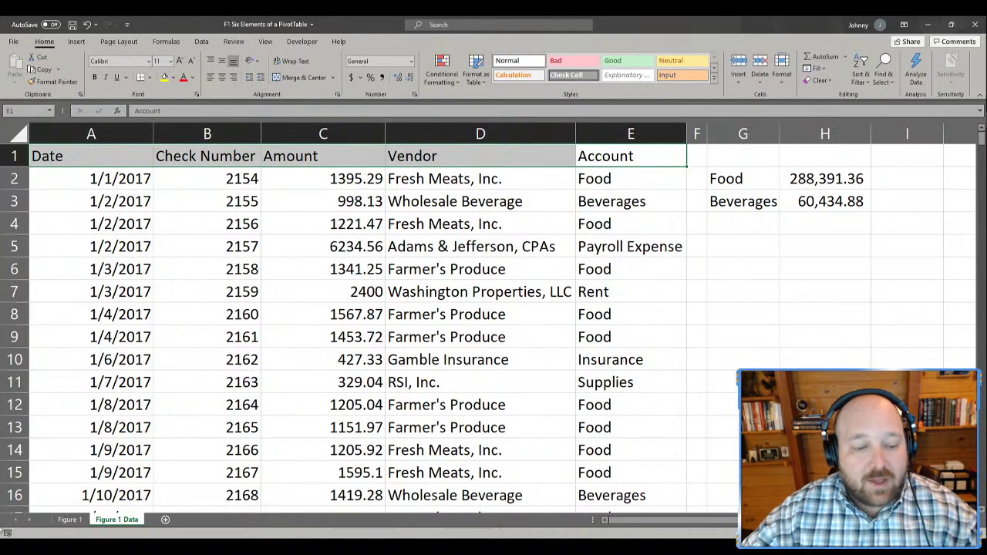
left_click(69, 519)
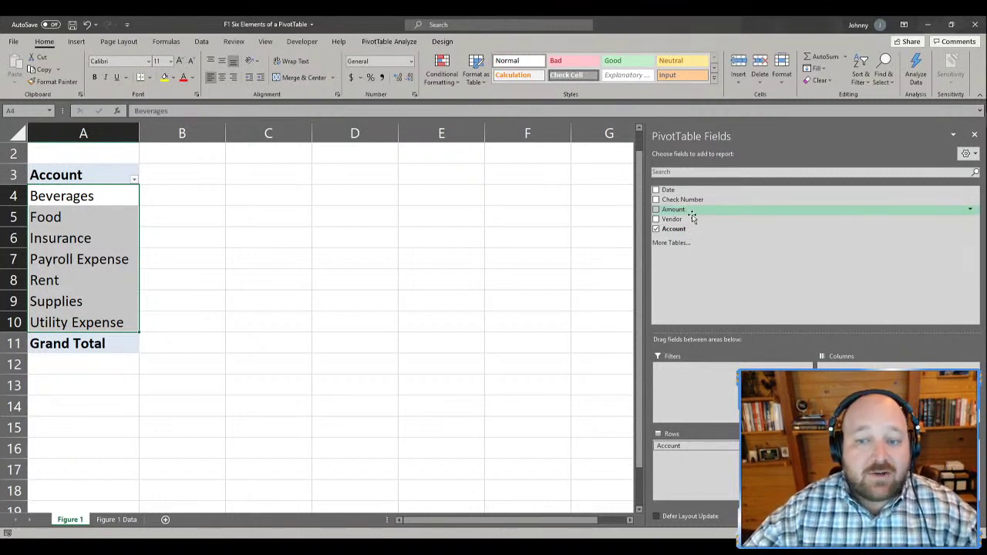
- Add Vendor beneath Account in the Rows area and review the vendors nested under each account
left_click_drag(690, 220, 694, 478)
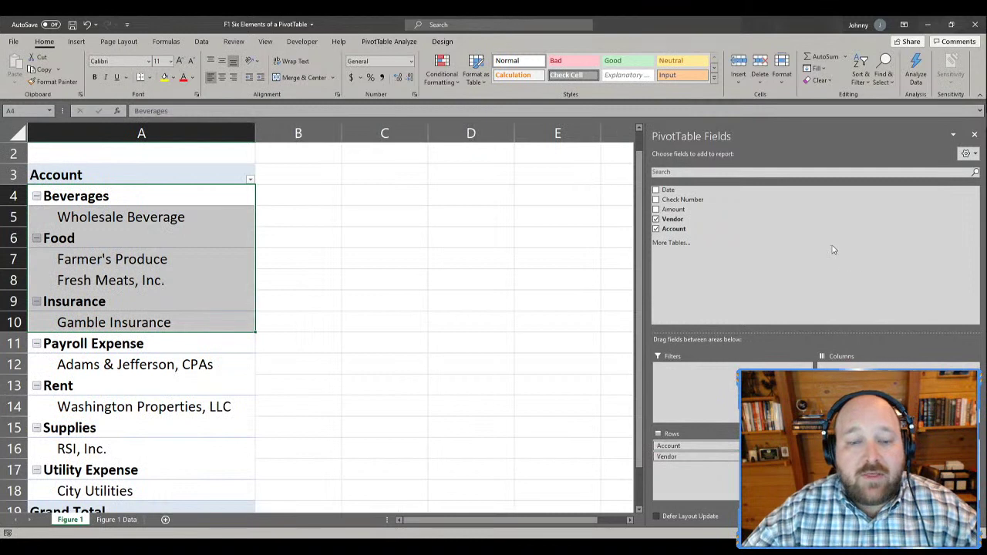
left_click(317, 238)
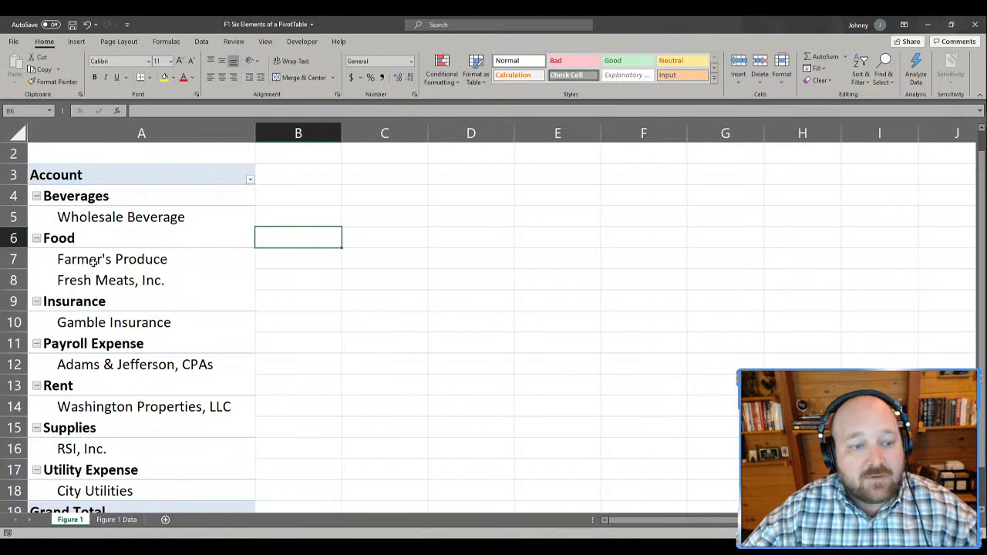
scroll(97, 349, "down", 1)
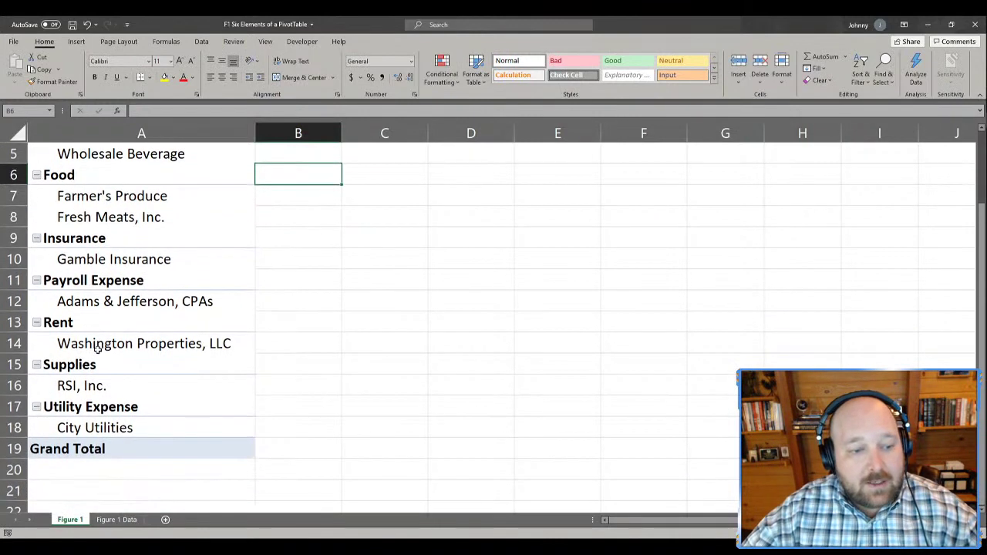
scroll(99, 229, "up", 1)
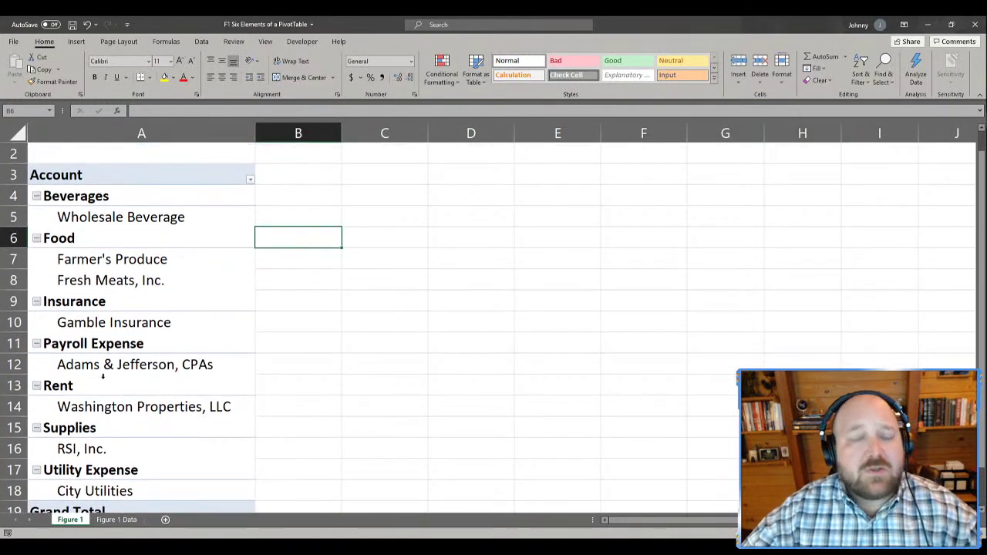
left_click(77, 220)
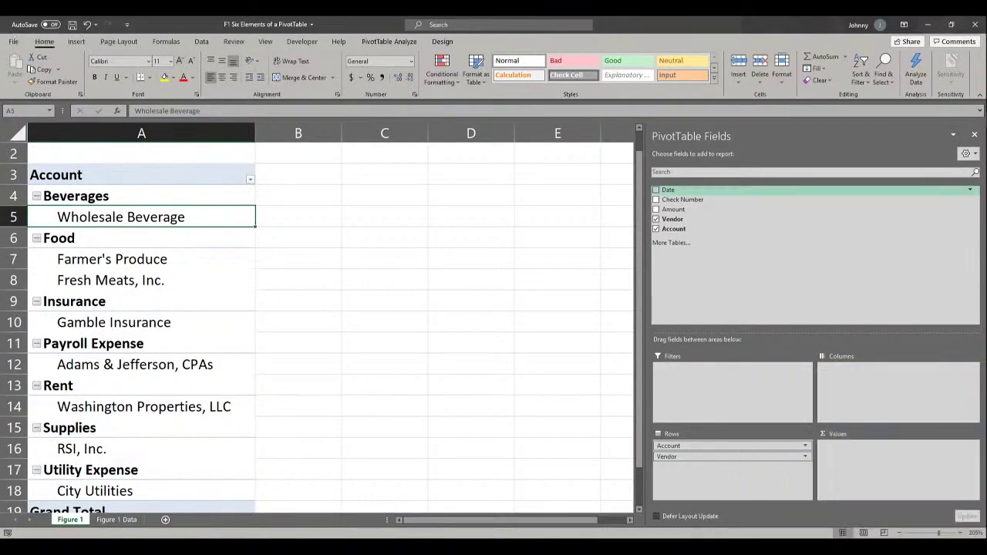
- Add Amount to the Values area and highlight the Farmer's Produce and Fresh Meats, Inc. amounts under Food
left_click_drag(673, 209, 870, 458)
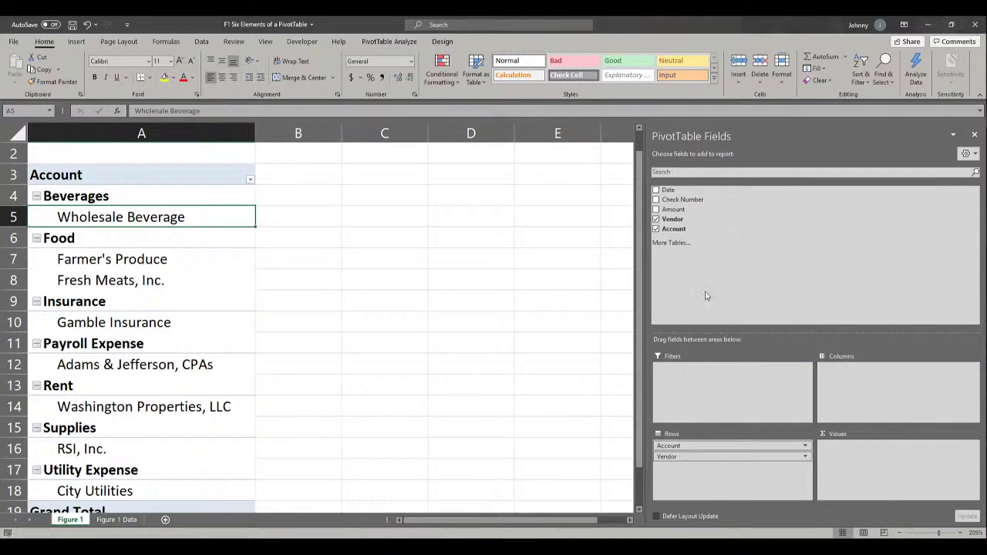
left_click_drag(674, 209, 839, 461)
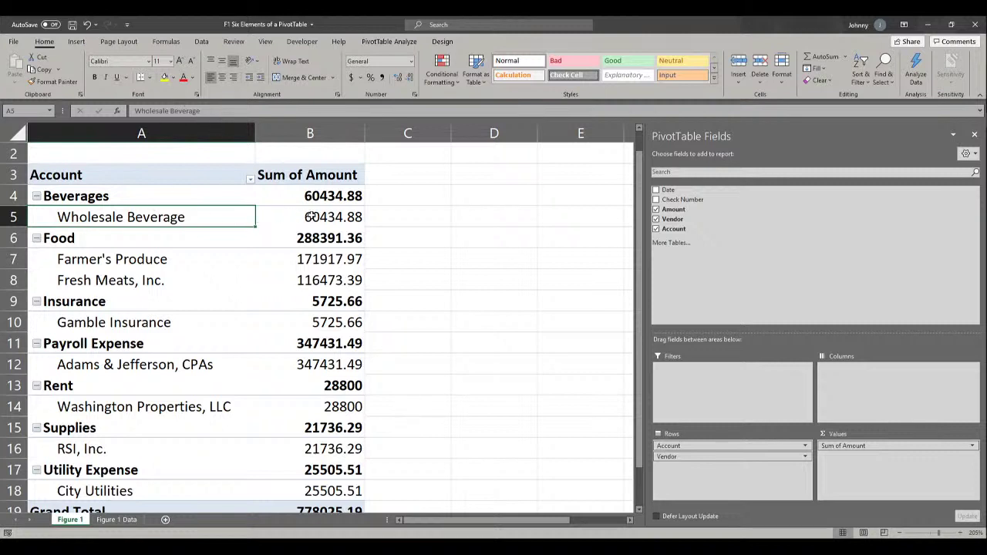
left_click_drag(310, 262, 308, 280)
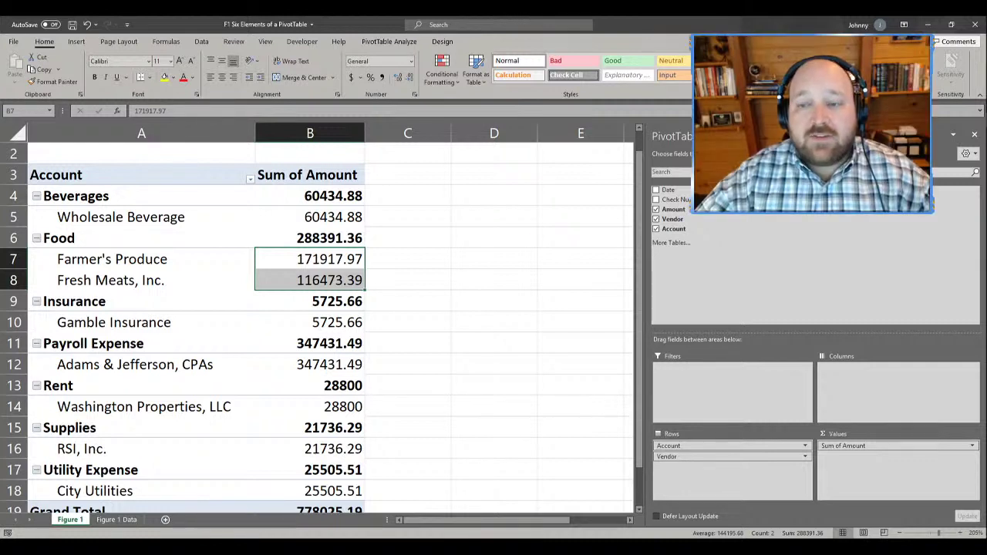
- Add Date to the Columns area and hide the PivotTable field list to view the whole report
left_click_drag(664, 189, 914, 423)
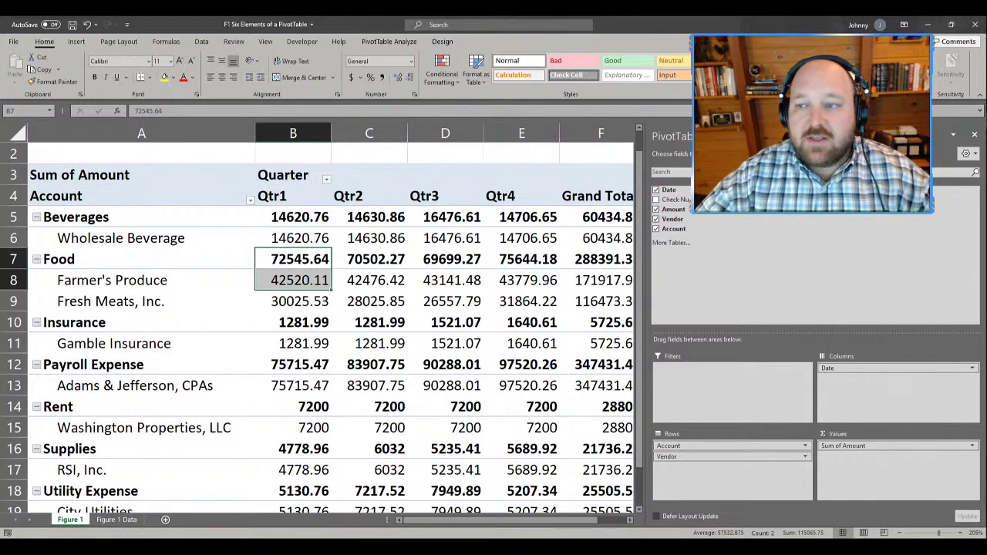
left_click(974, 135)
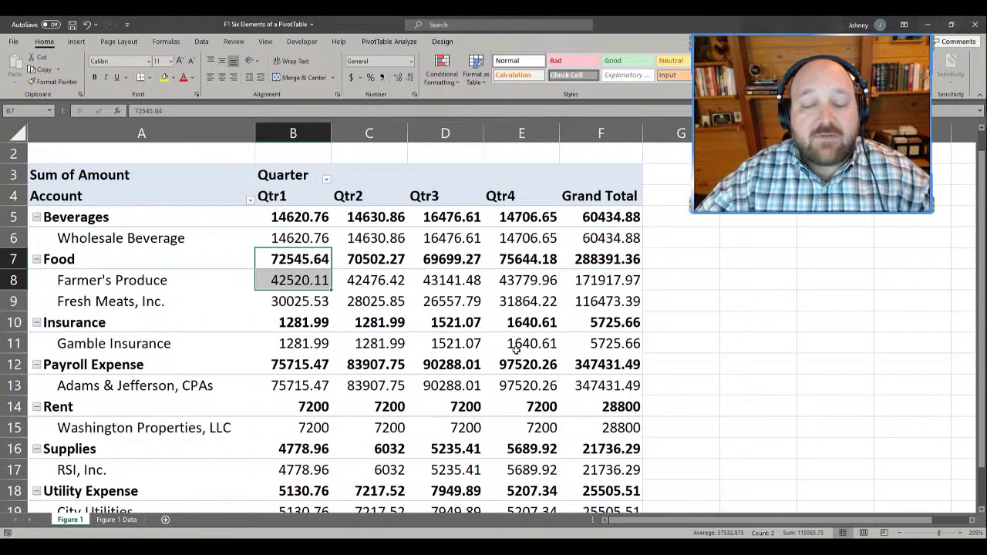
mouse_move(515, 351)
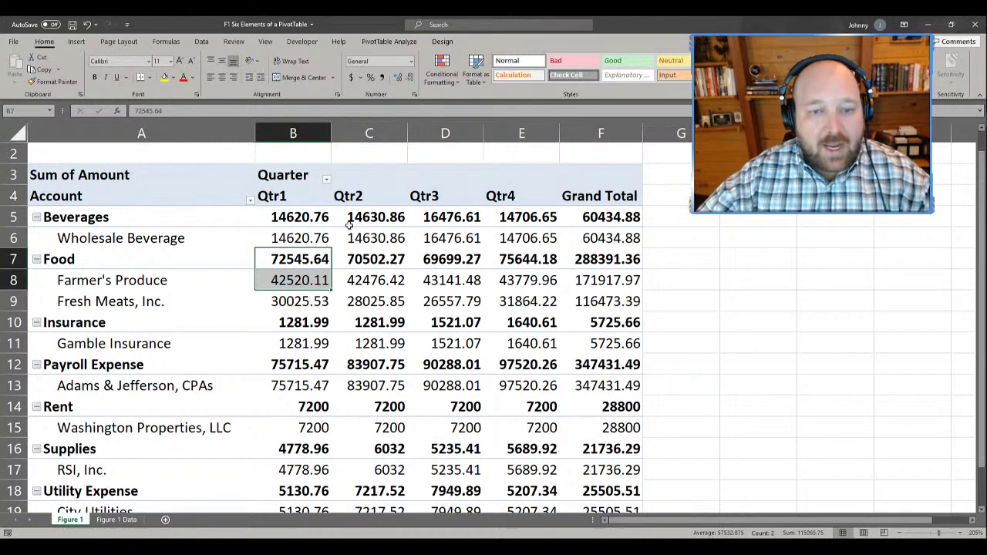
mouse_move(380, 245)
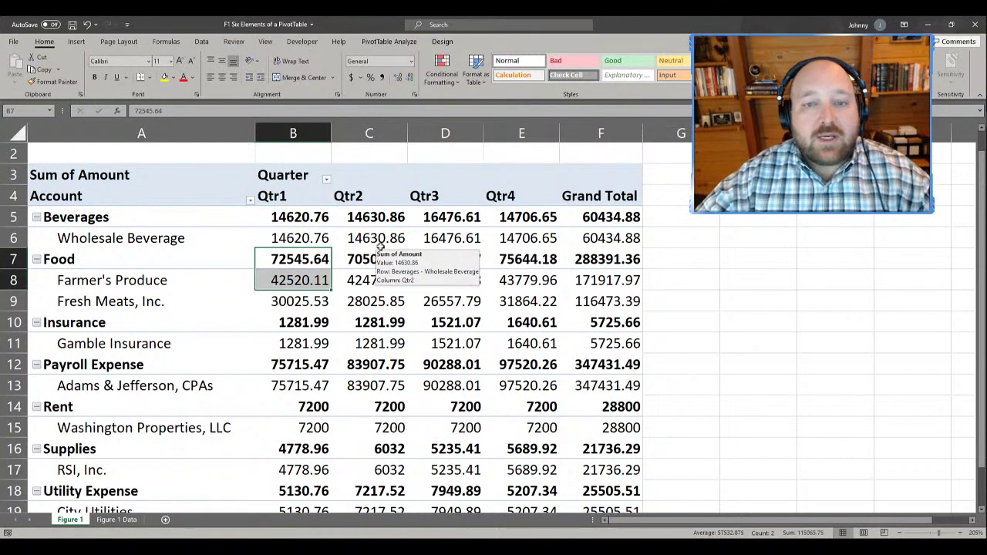
- Select the Wholesale Beverage value for Qtr2 and show the PivotTable field list again
left_click(389, 237)
mouse_move(400, 222)
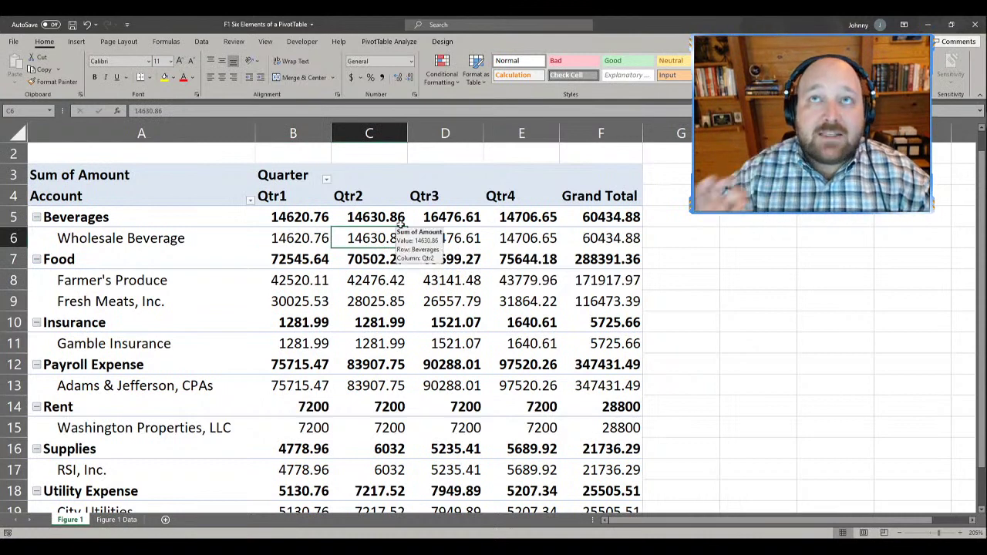
left_click(443, 43)
left_click(389, 41)
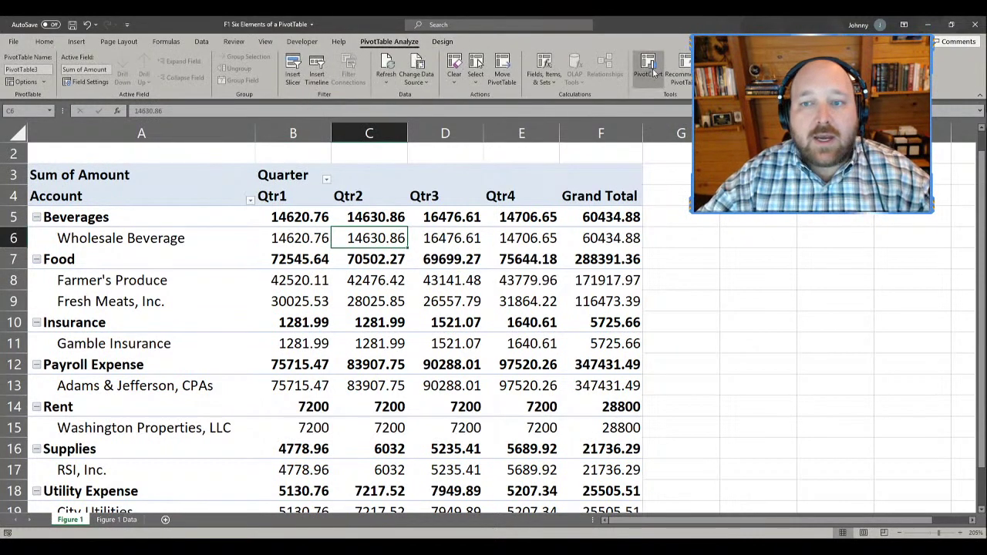
left_click(705, 68)
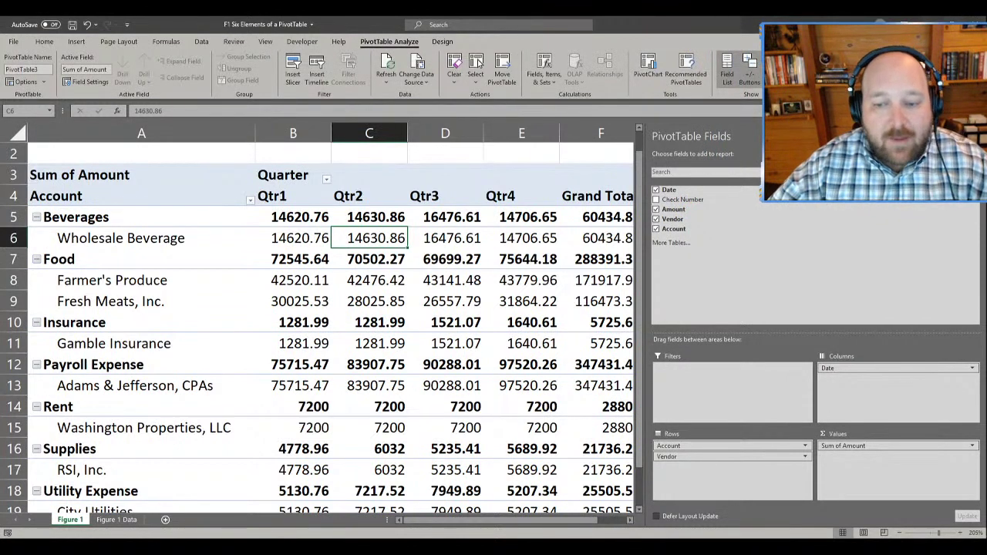
- Remove Account from the Rows area and Date from the Columns area, keeping Vendor as the row field
left_click_drag(668, 445, 718, 275)
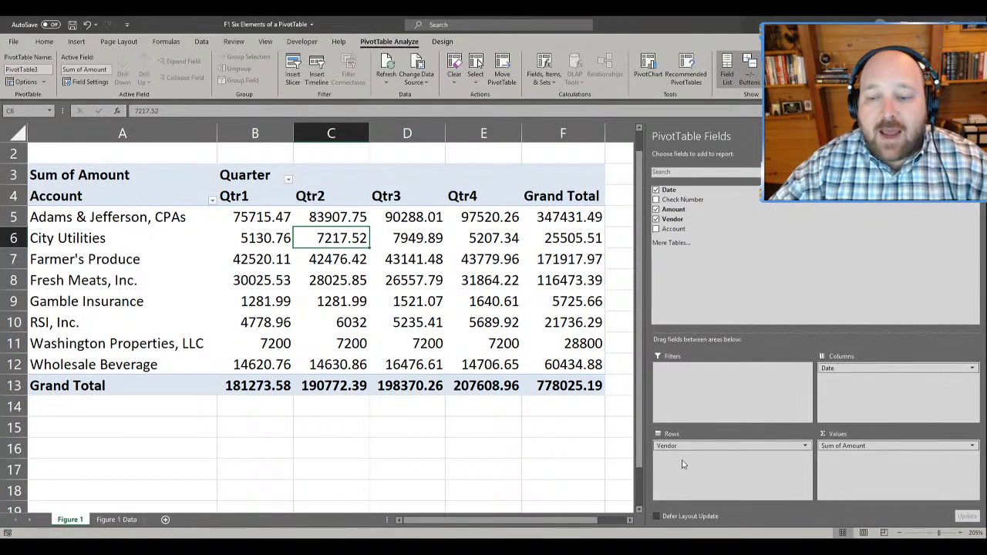
left_click_drag(835, 368, 764, 307)
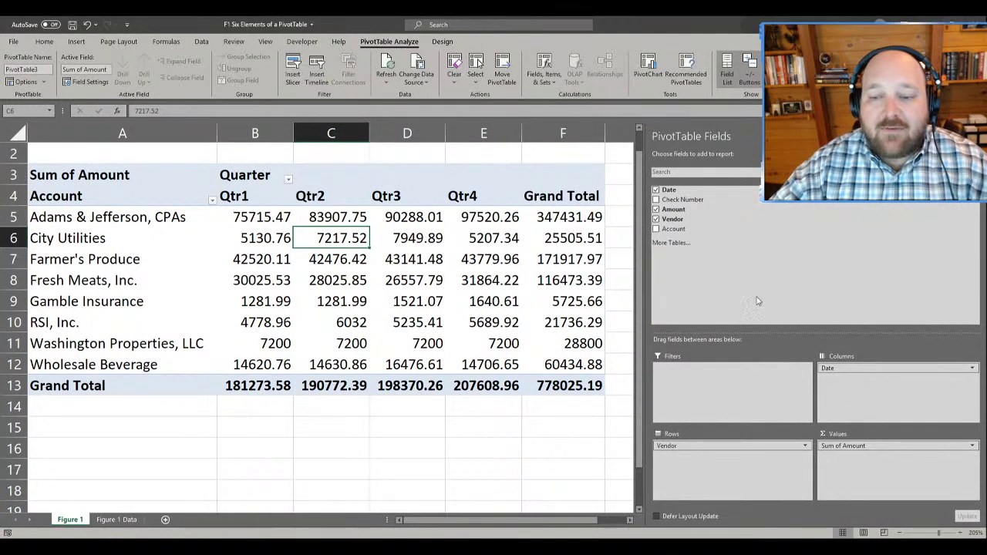
left_click_drag(683, 440, 679, 452)
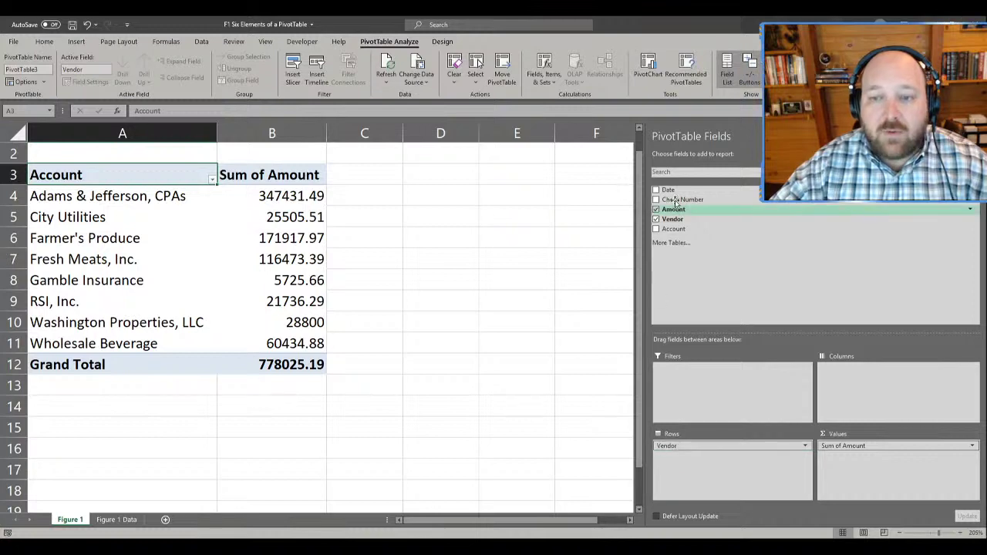
- Try Account in the Columns area and widen the Rent column so its amounts fit
left_click_drag(668, 230, 872, 380)
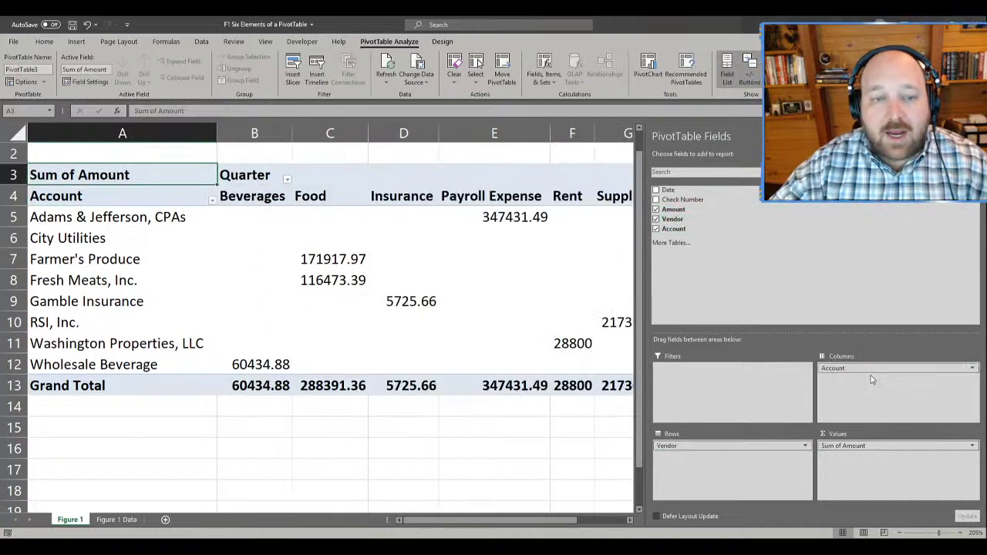
scroll(469, 315, "down", 4, "ctrl")
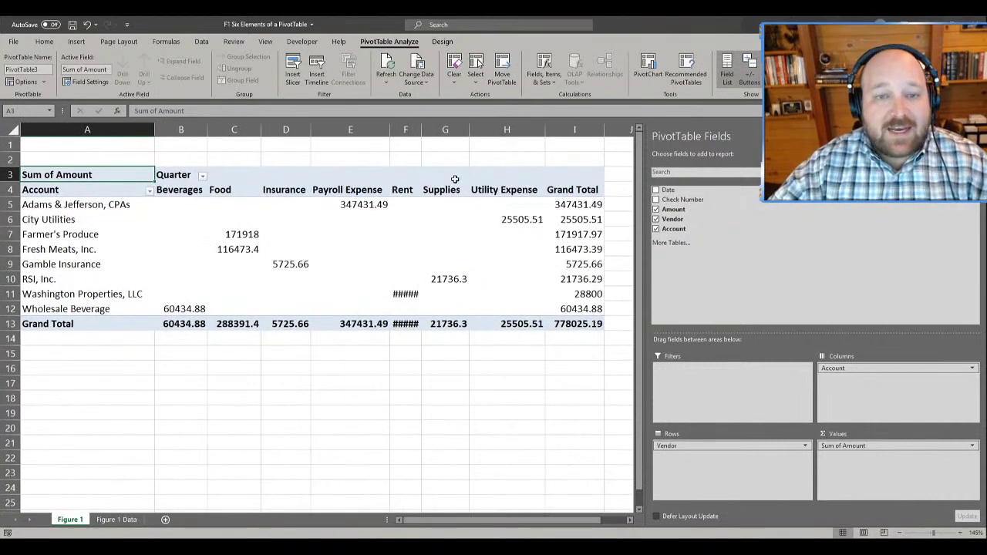
left_click_drag(425, 132, 444, 133)
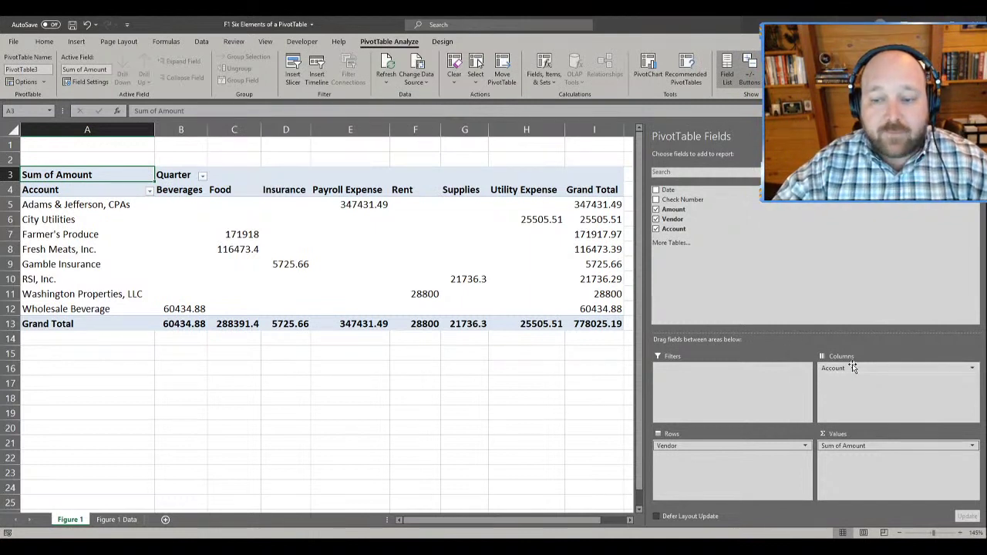
- Replace Account with Date in the Columns area and bring the full vendor-by-quarter report into view
left_click_drag(841, 373, 802, 287)
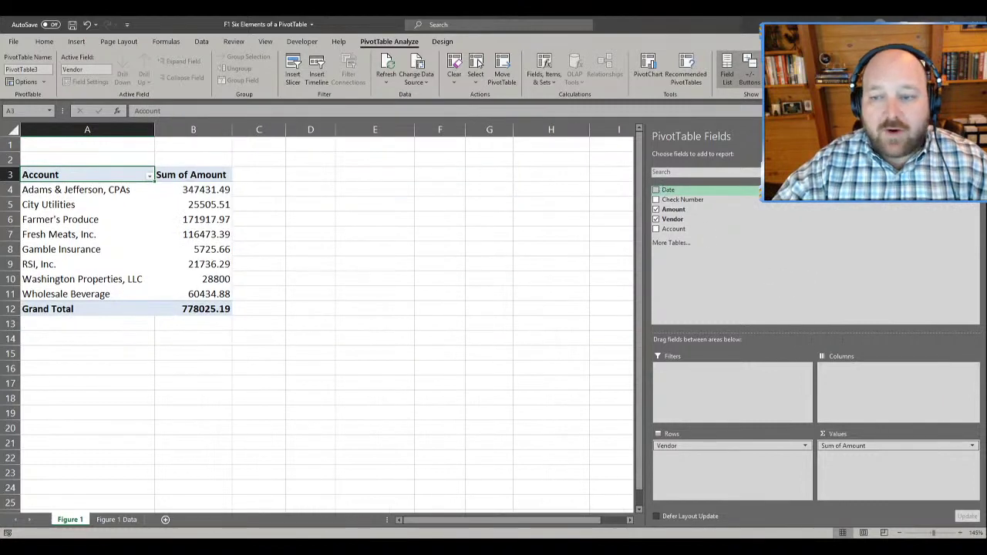
left_click_drag(667, 190, 845, 381)
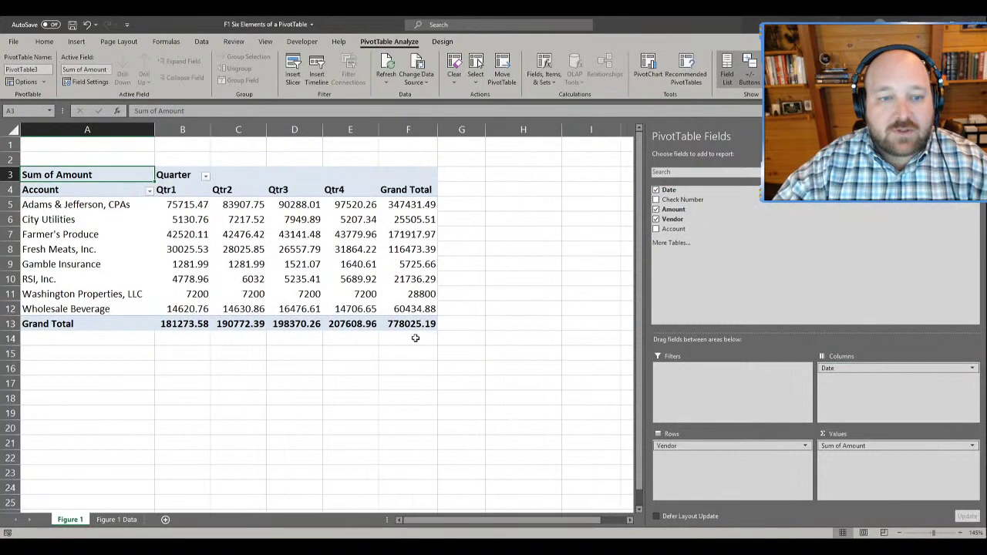
left_click(320, 276)
scroll(312, 254, "right", 1)
scroll(312, 262, "up", 1, "ctrl")
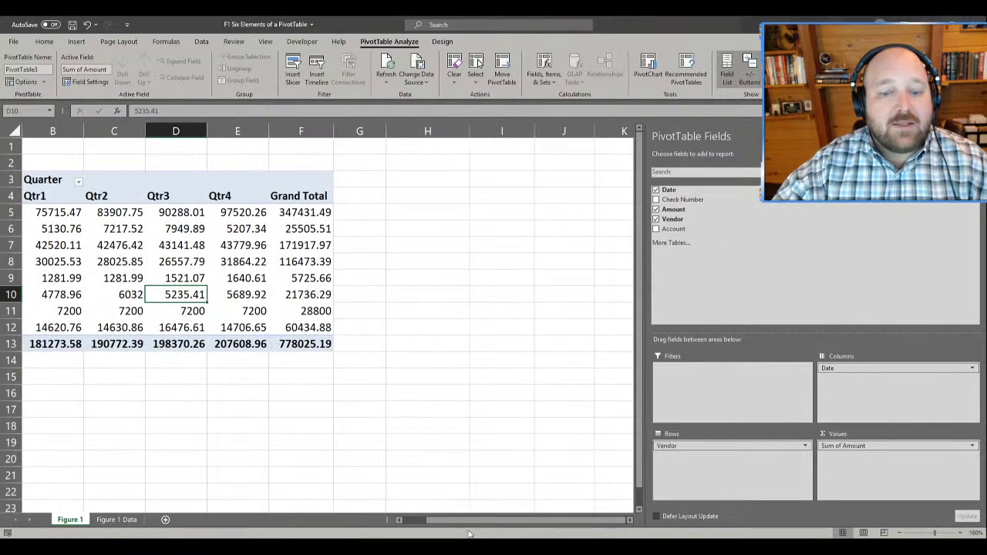
left_click(407, 520)
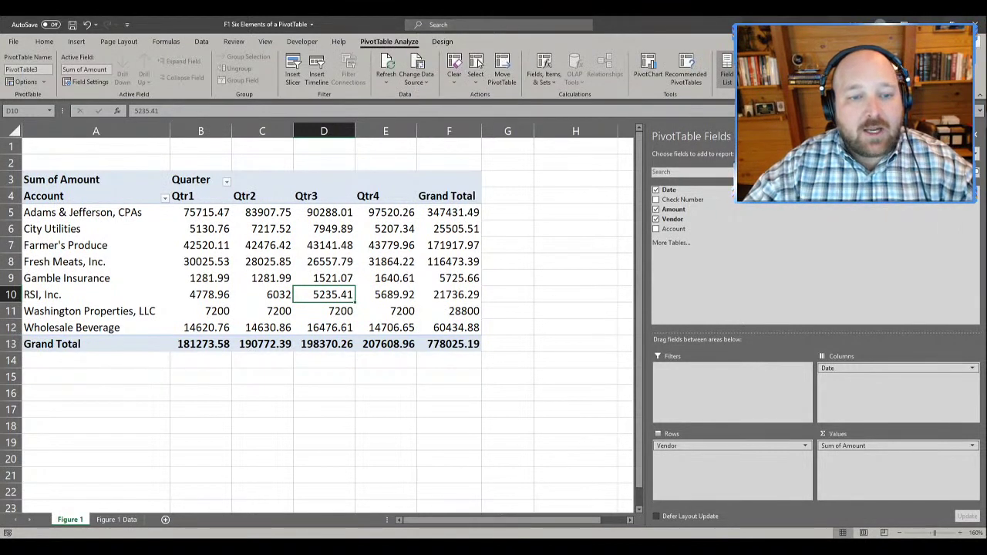
- Drill down into the Farmer's Produce value for Qtr3 to list its source transactions on a new sheet
mouse_move(185, 245)
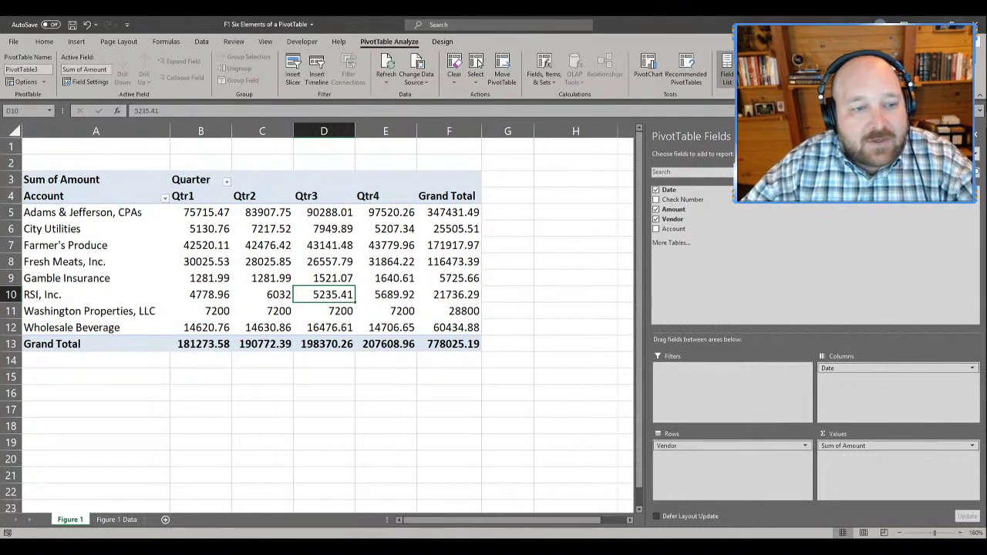
left_click(313, 243)
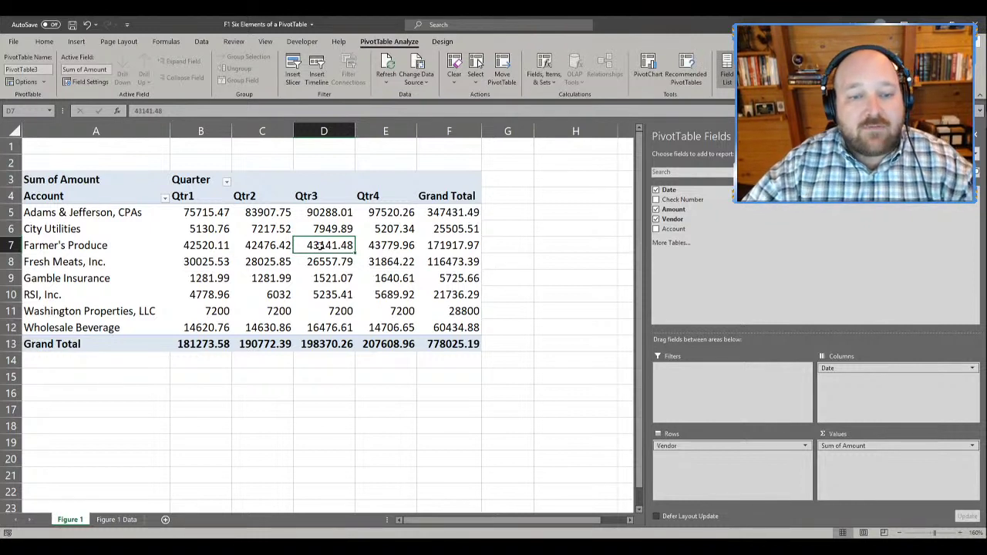
mouse_move(319, 246)
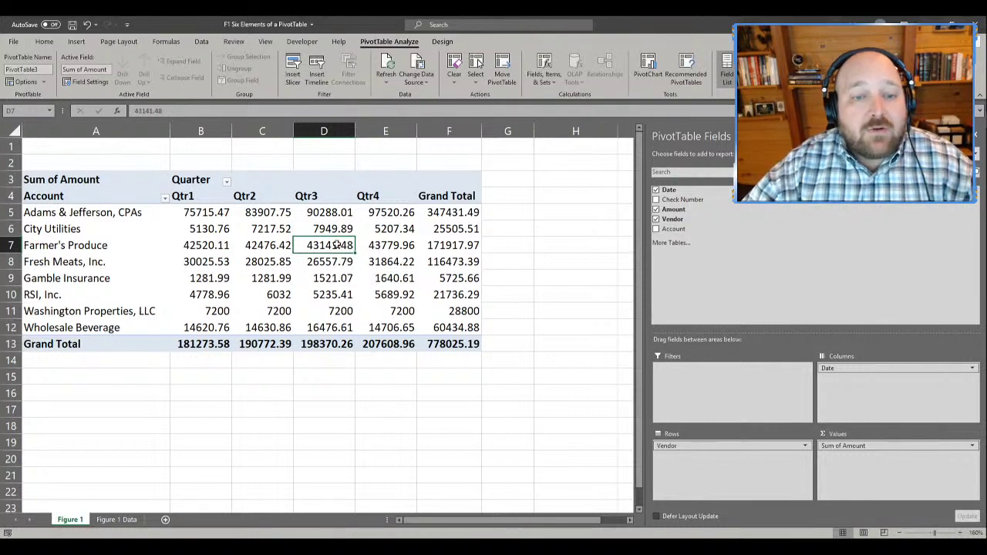
double_click(337, 245)
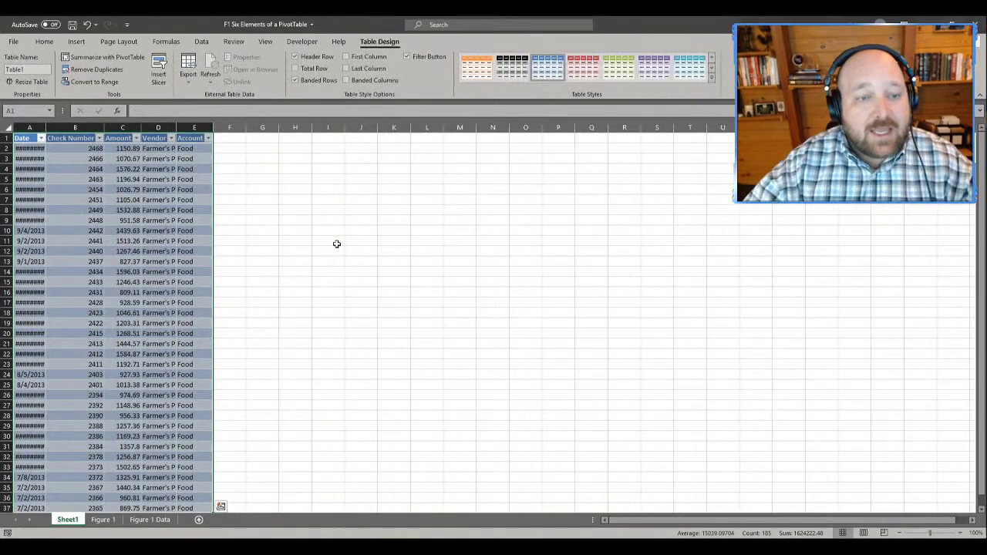
- Autofit the Date column of the drill-down table so its dates are readable
left_click(98, 316)
scroll(106, 304, "up", 7)
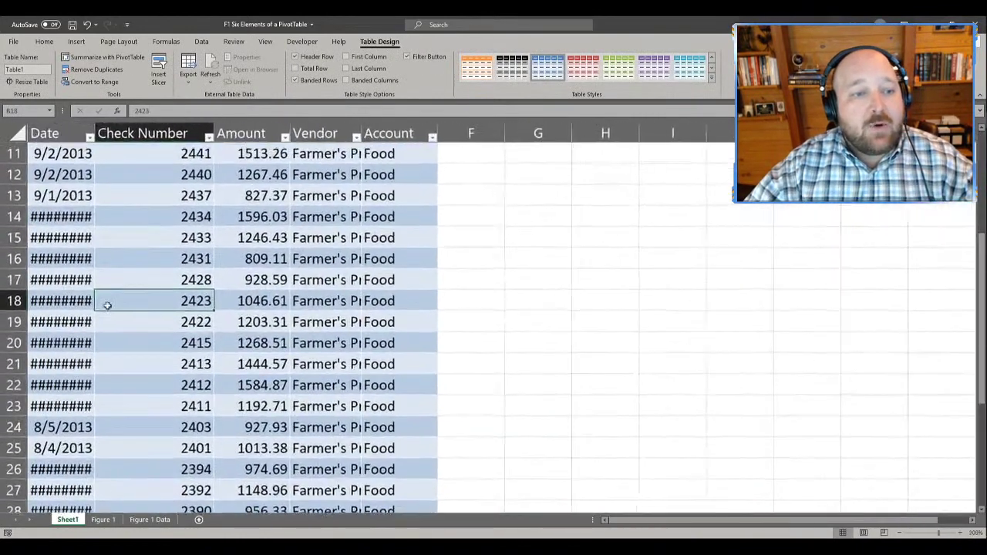
scroll(132, 265, "up", 3)
double_click(96, 139)
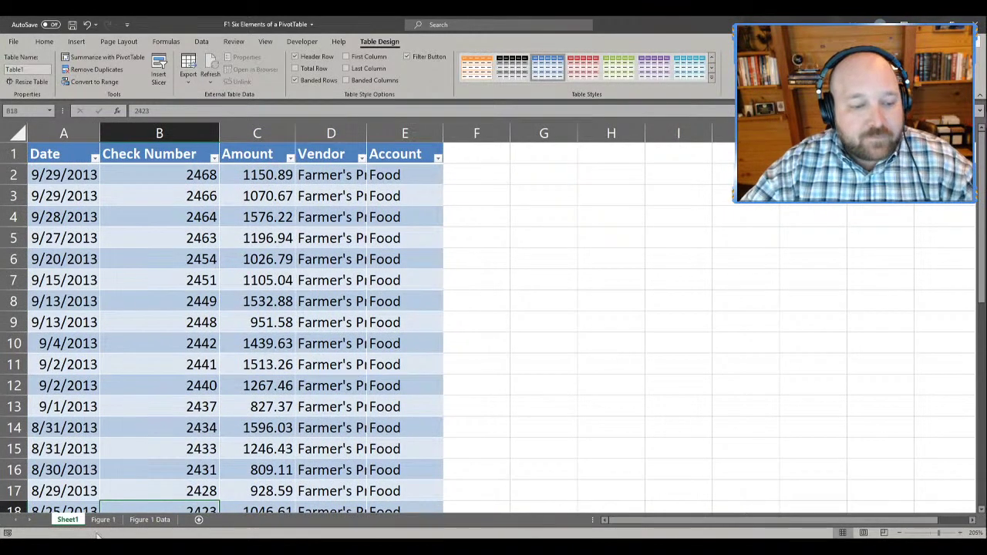
- Compare the PivotTable's Farmer's Produce Qtr3 value with the sum of the Amount column on the drill-down sheet
left_click(102, 519)
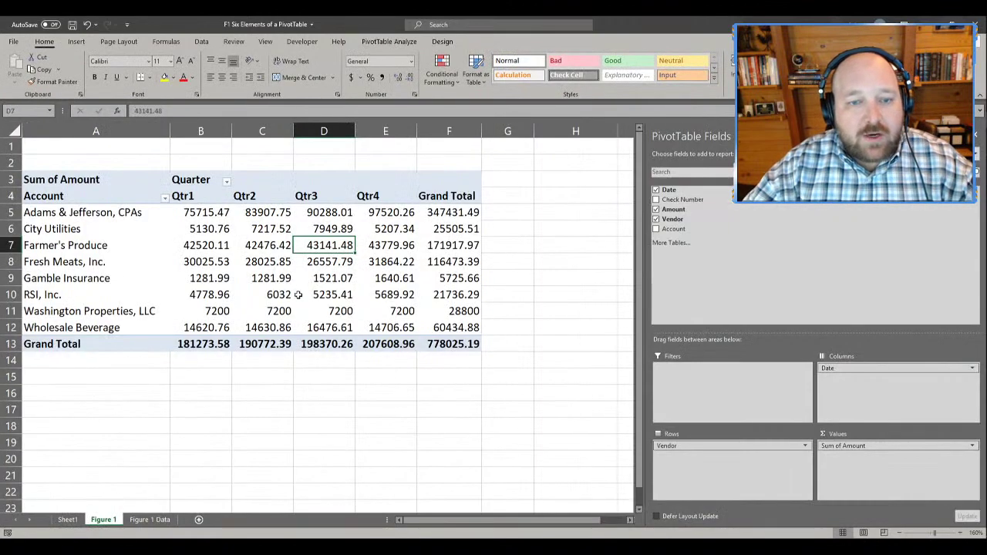
left_click(77, 521)
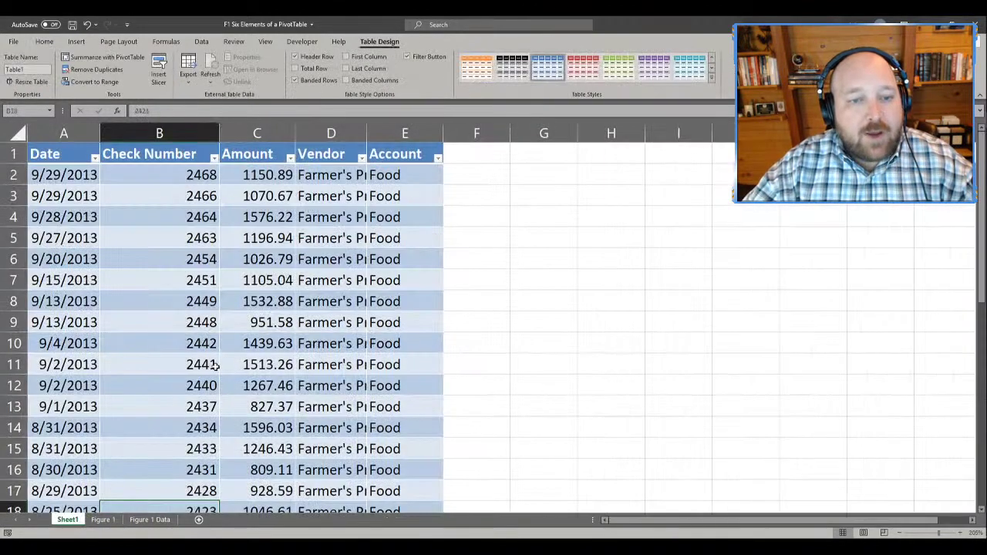
left_click(266, 134)
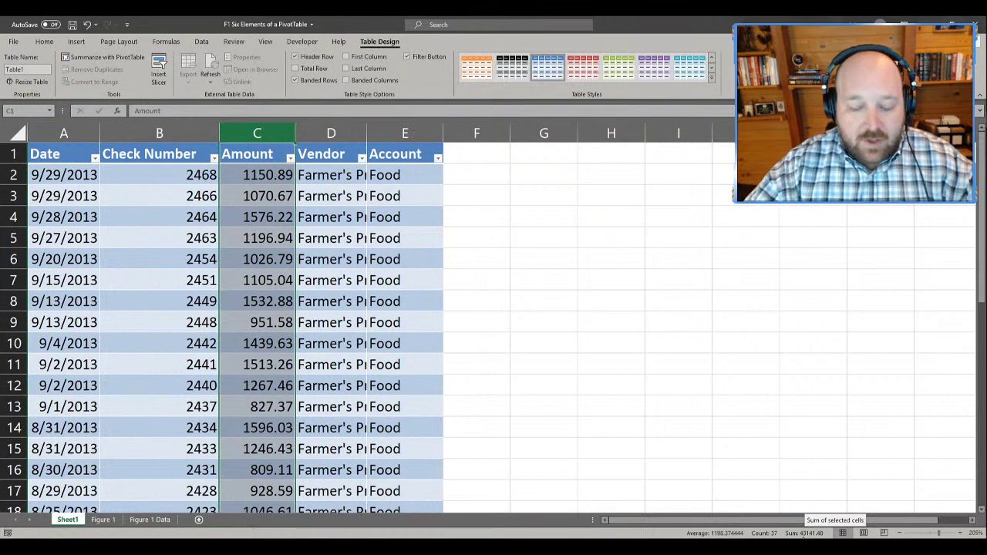
right_click(803, 533)
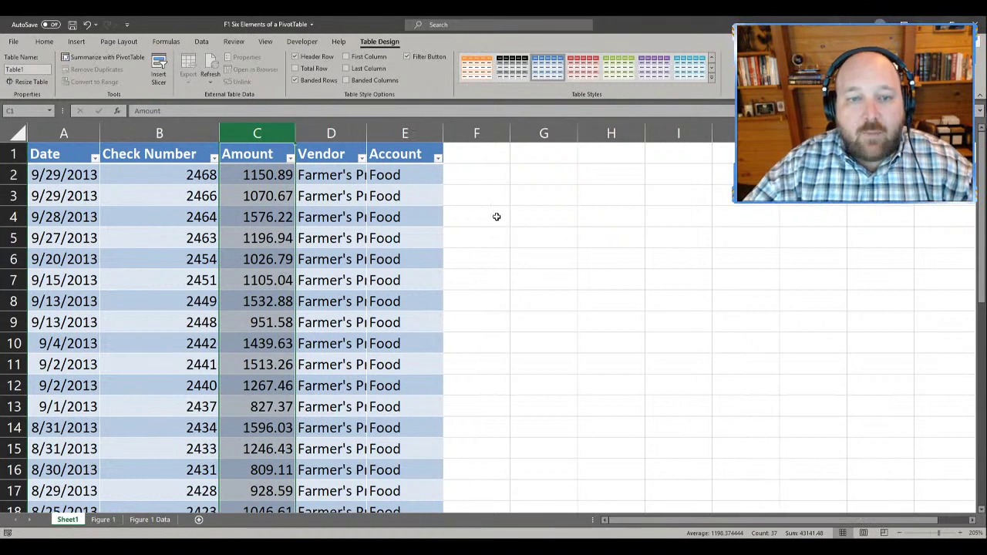
- Total the drill-down table's Amount column in cell G2 with the formula =SUM(C:C)
left_click(501, 182)
left_click(525, 179)
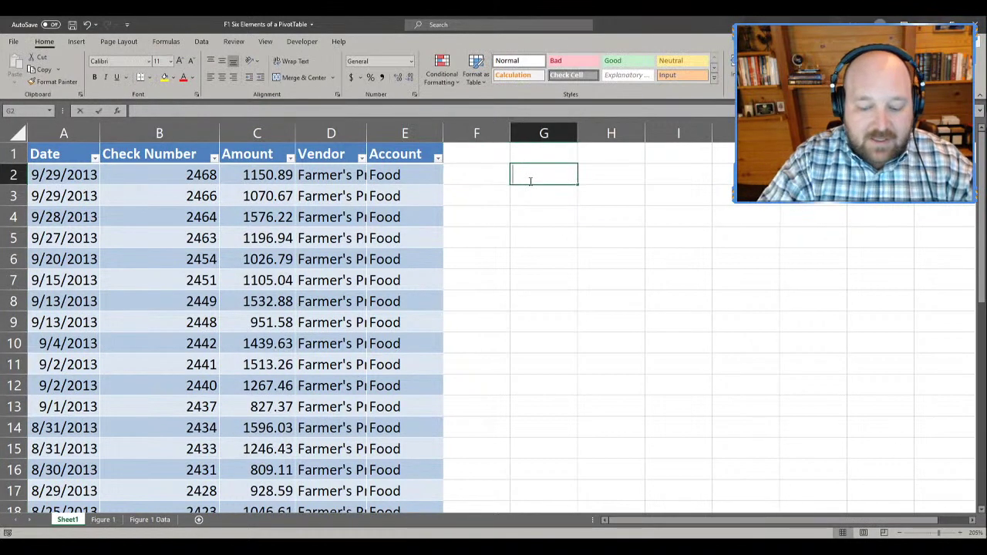
type("=sum(")
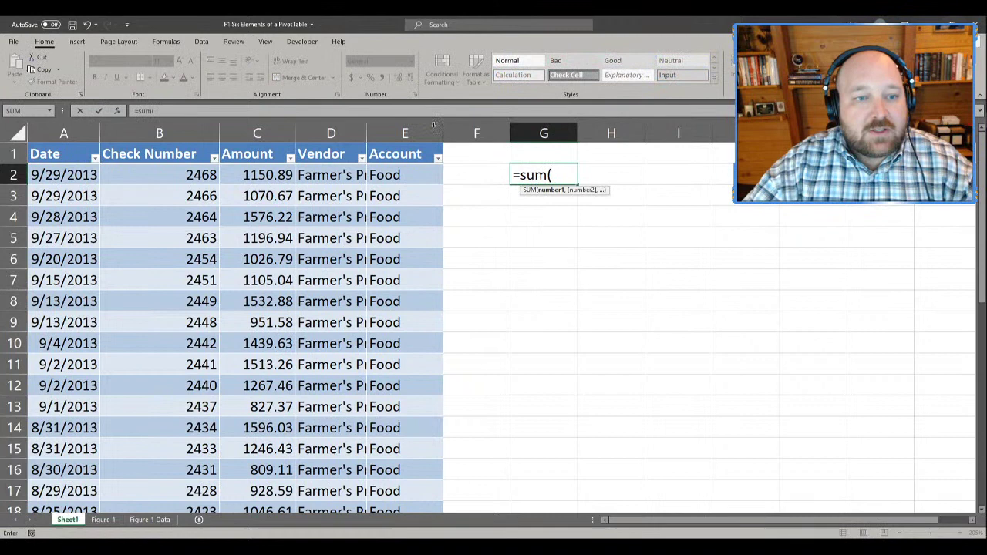
left_click(235, 133)
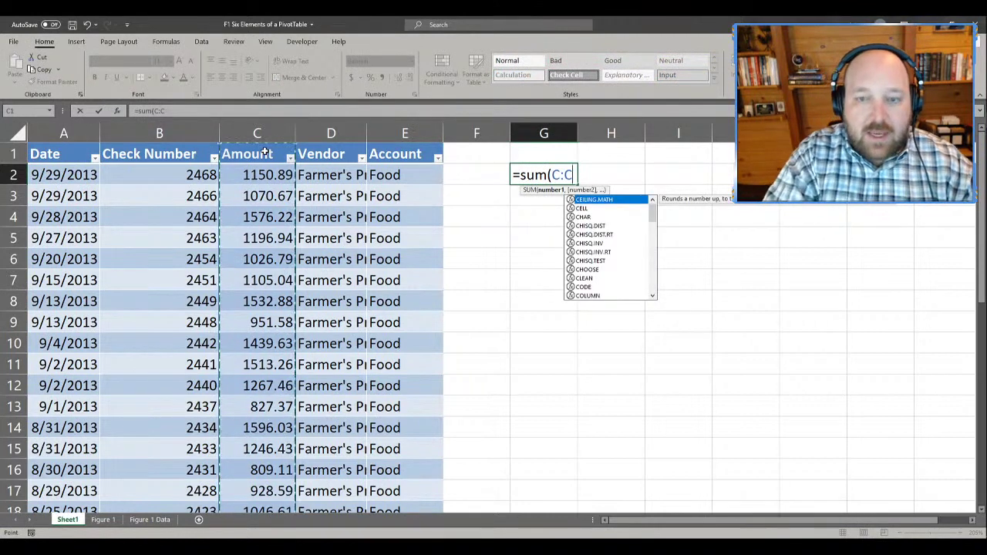
type(")")
key("Return")
left_click(550, 176)
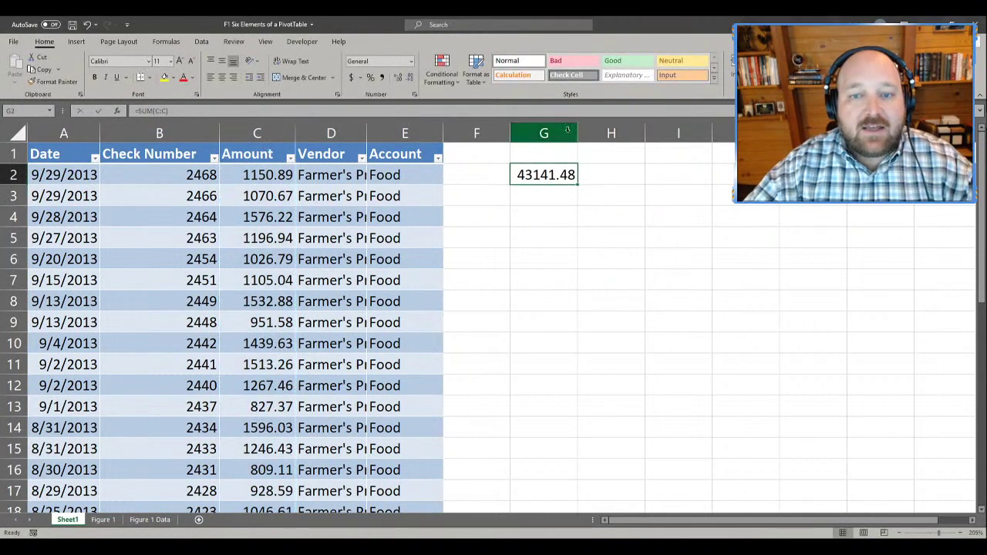
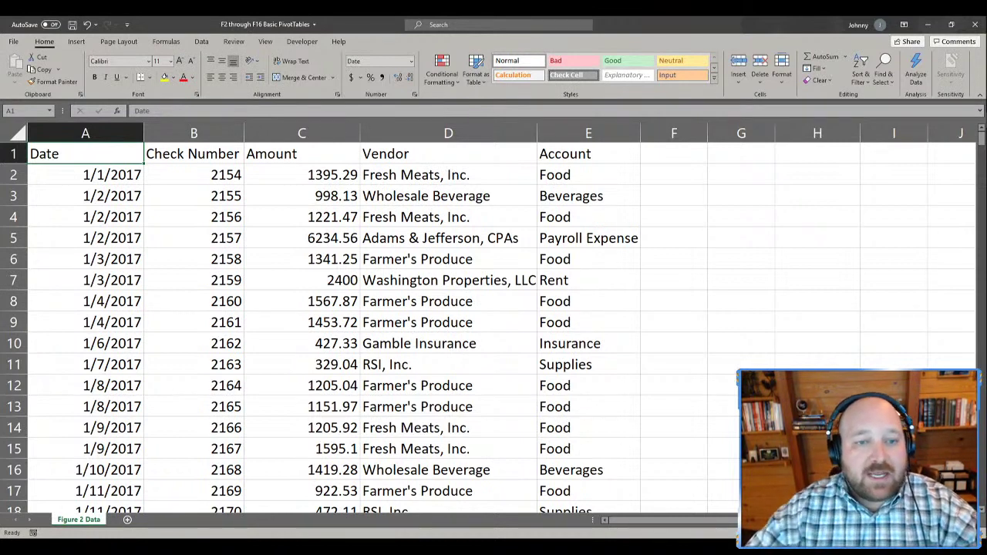
- Insert a blank column between Check Number and Amount in the Figure 2 Data sheet
left_click_drag(224, 175, 189, 458)
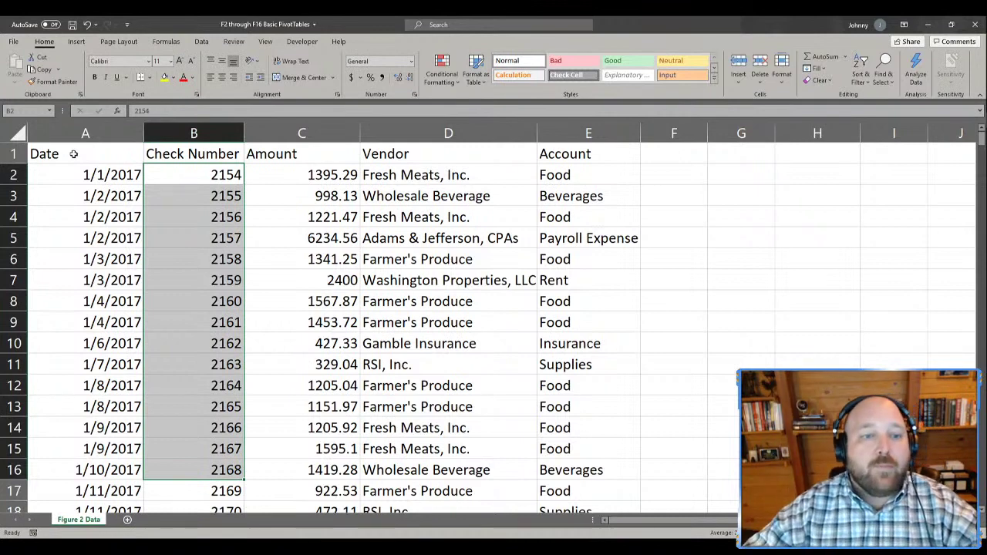
left_click(287, 219)
left_click(280, 133)
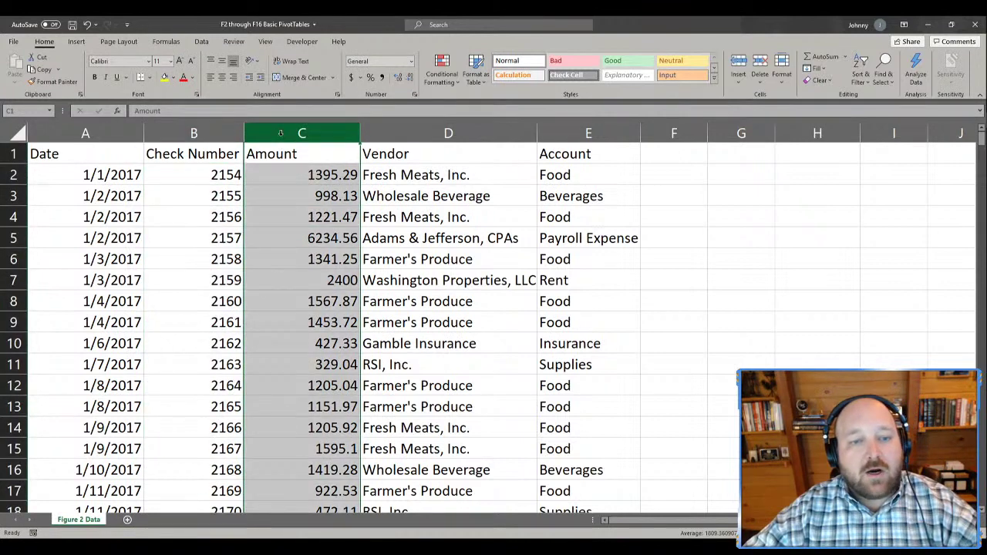
right_click(280, 133)
left_click(323, 222)
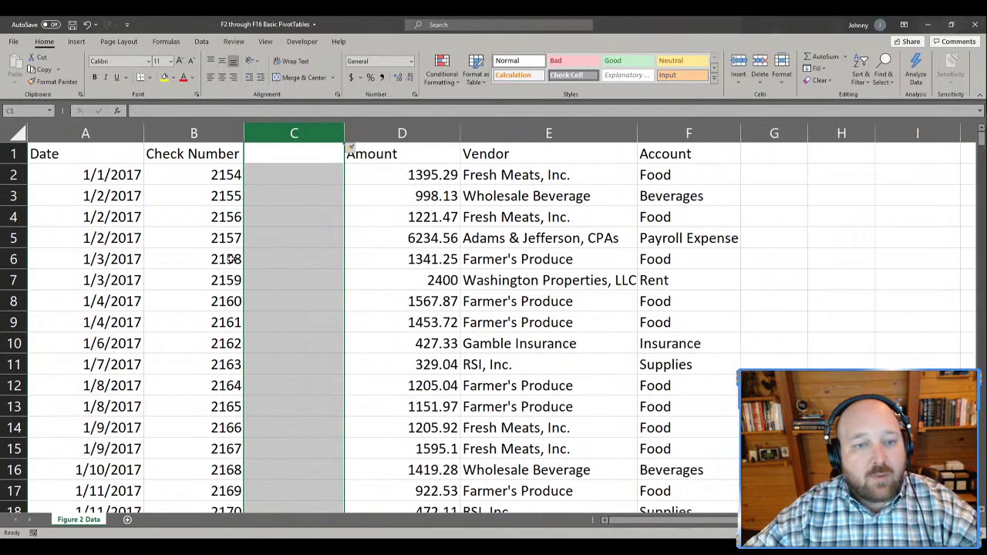
- Insert a blank row at row 5 to break up the transaction data
left_click(231, 259)
right_click(17, 239)
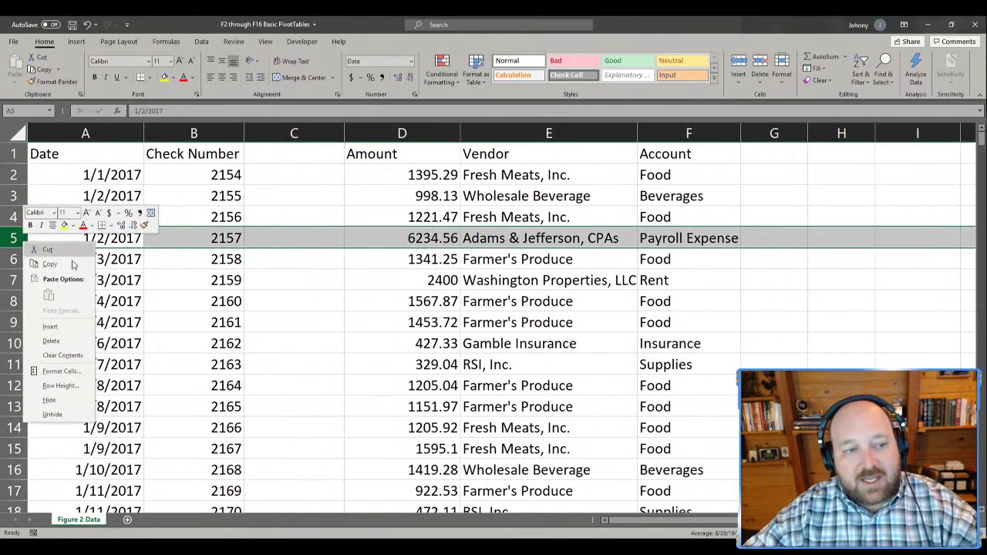
left_click(54, 327)
left_click(355, 400)
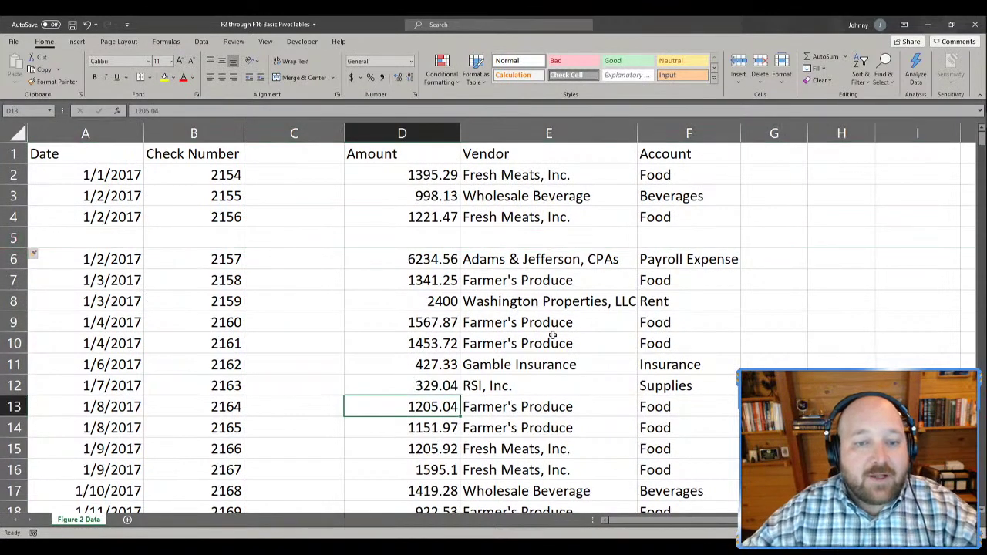
- Start a PivotTable from cell B3 to check which source range is detected, and cancel without creating it
left_click(198, 204)
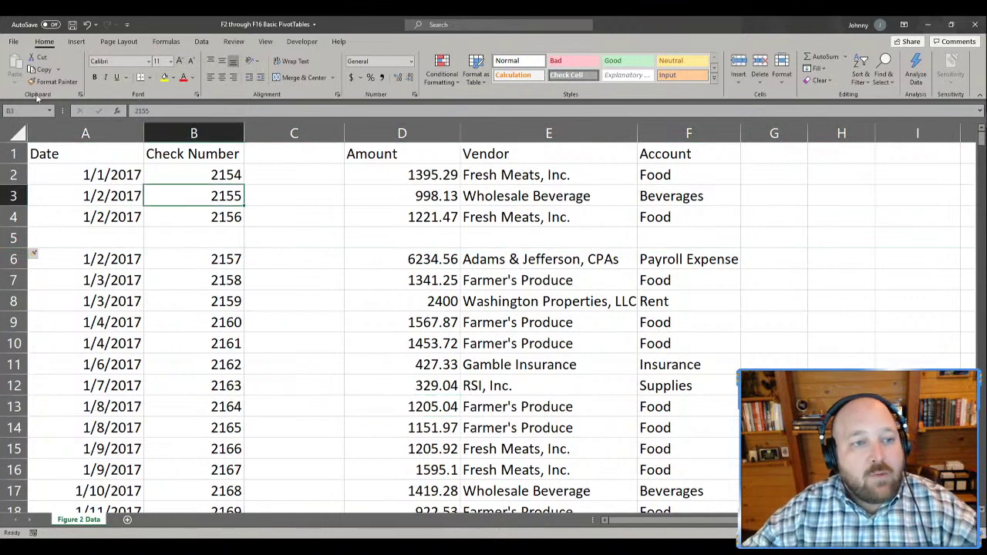
left_click(75, 42)
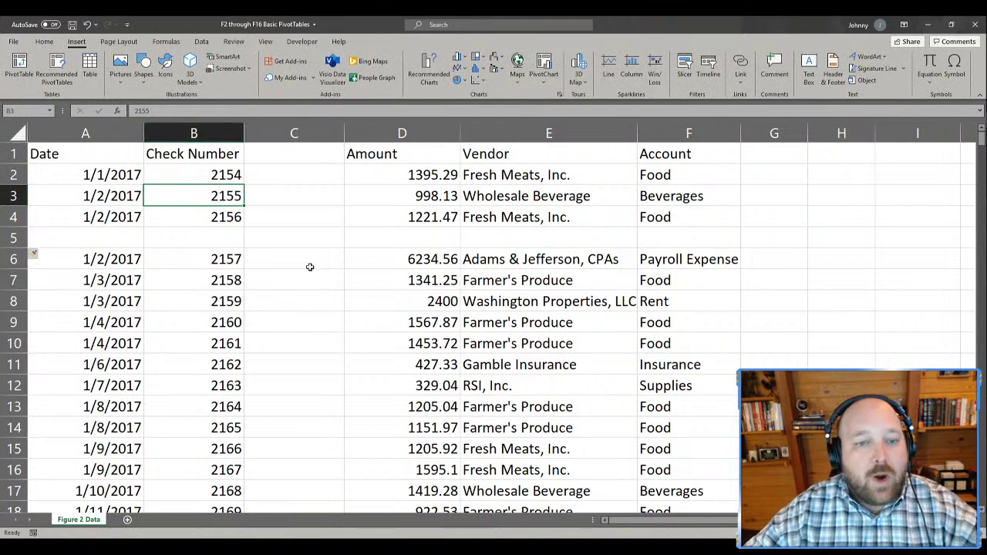
left_click(19, 66)
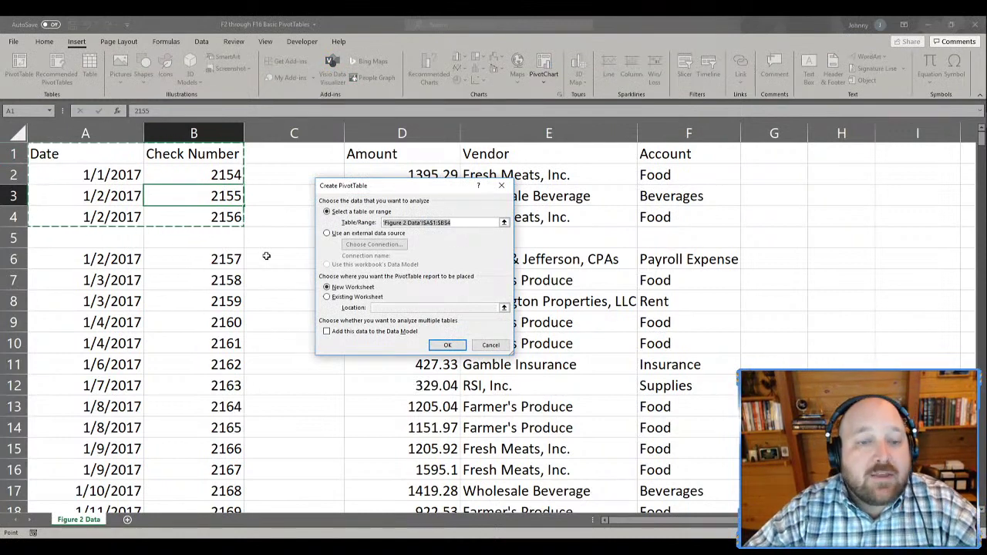
key("super+plus")
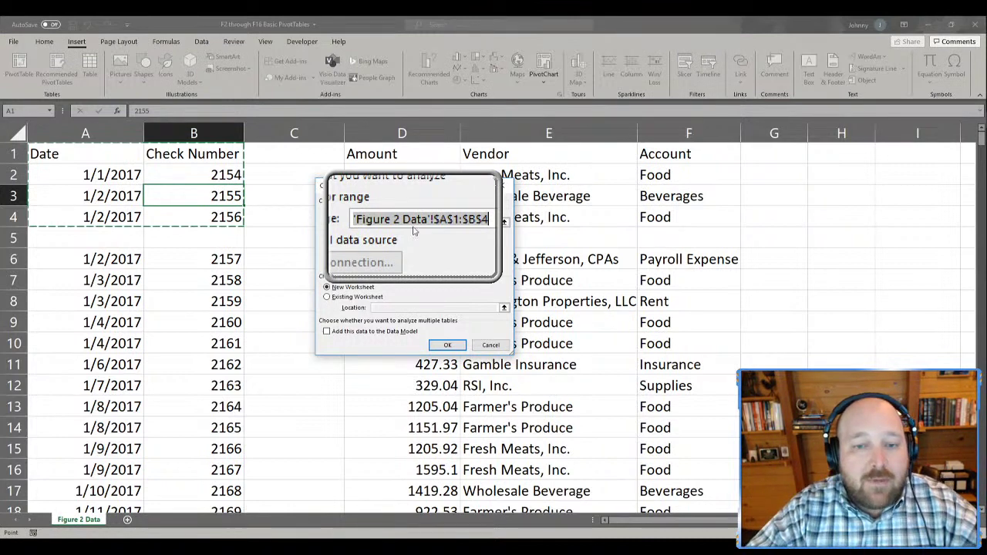
key("Escape")
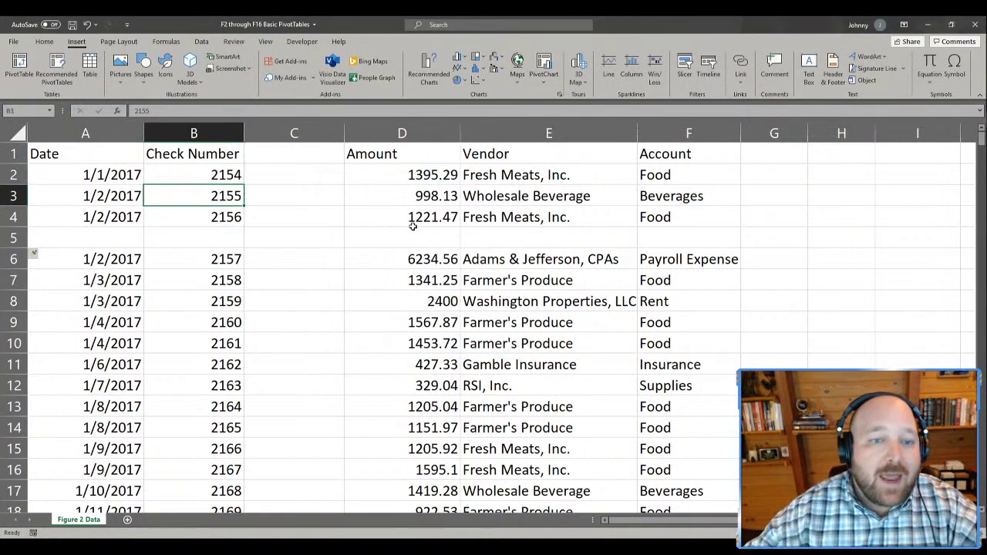
- Remove the blank row 5 and the blank column before Amount so the data is contiguous again
key("Down")
key("Down")
key("shift+space")
key("ctrl+minus")
key("Right")
key("ctrl+space")
key("ctrl+minus")
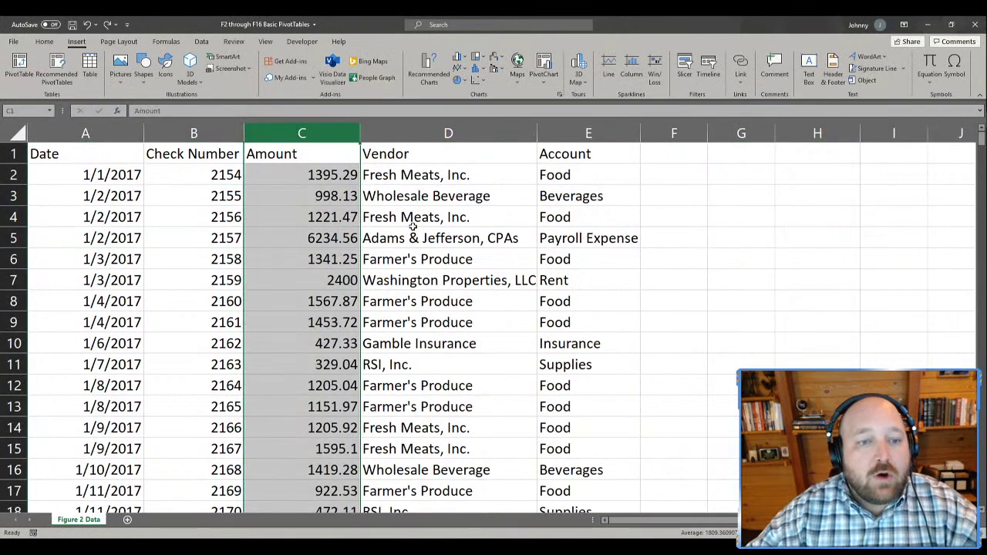
- Start a PivotTable from cell A5 to check the source range for the contiguous data, and cancel without creating it
left_click(119, 236)
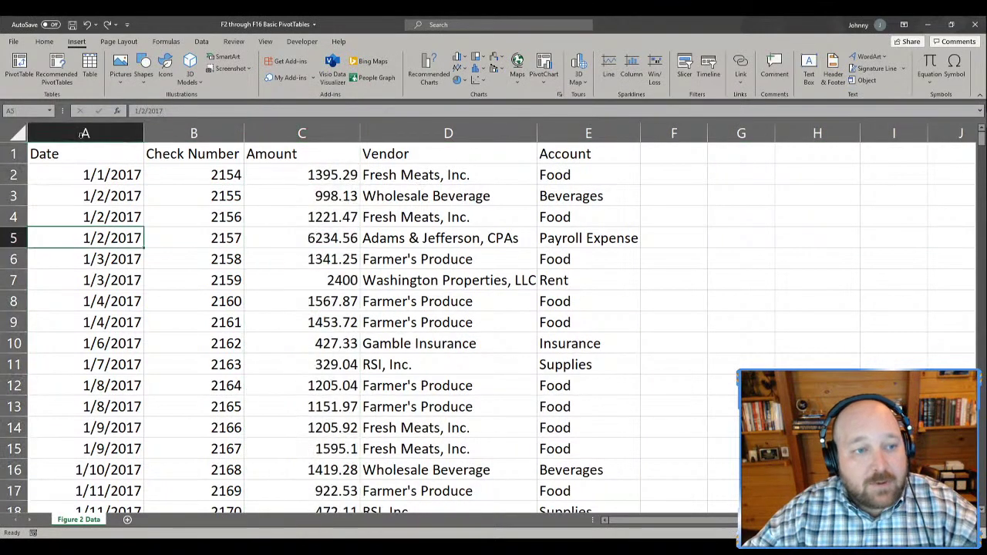
left_click(20, 65)
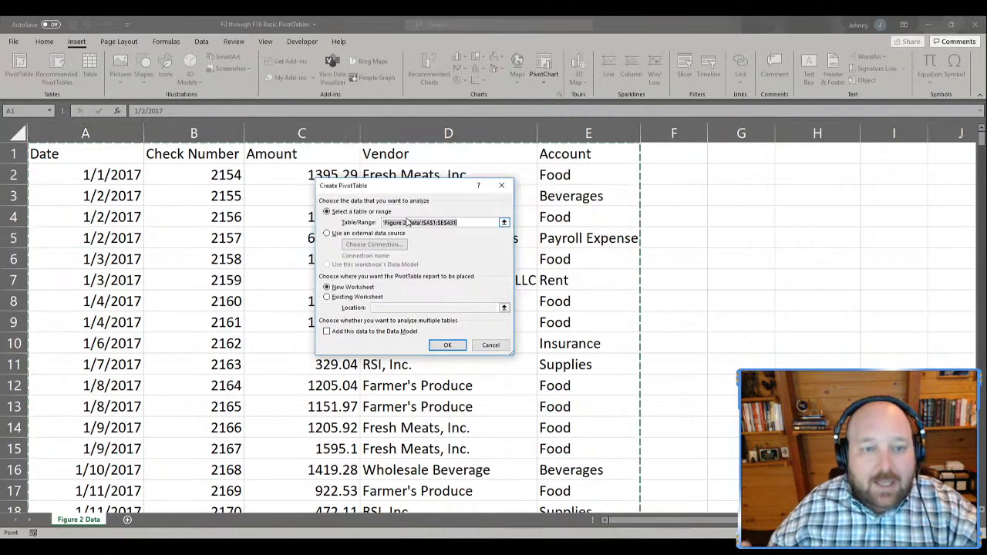
key("Escape")
- Clear the formats from columns B through E, Check Number to Account
left_click_drag(588, 134, 194, 133)
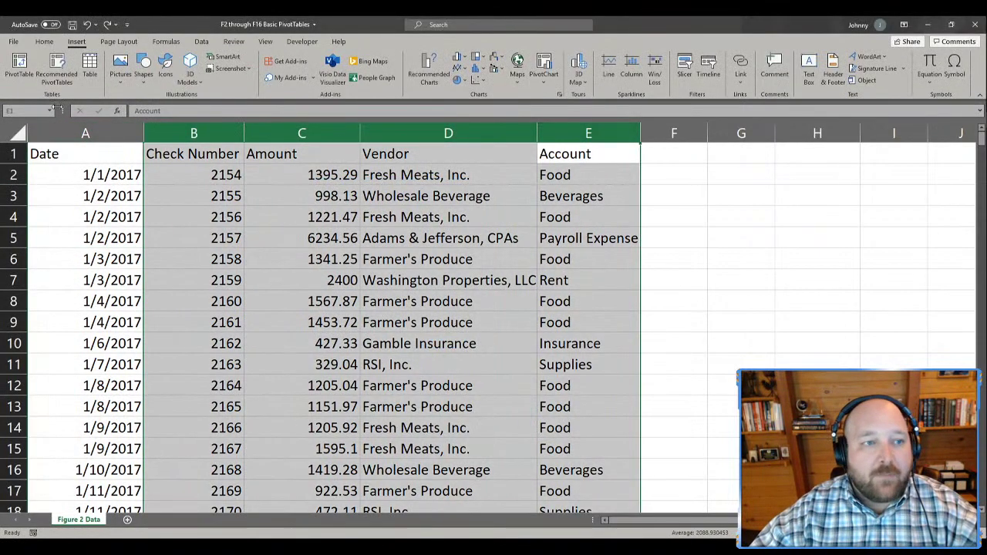
left_click(49, 43)
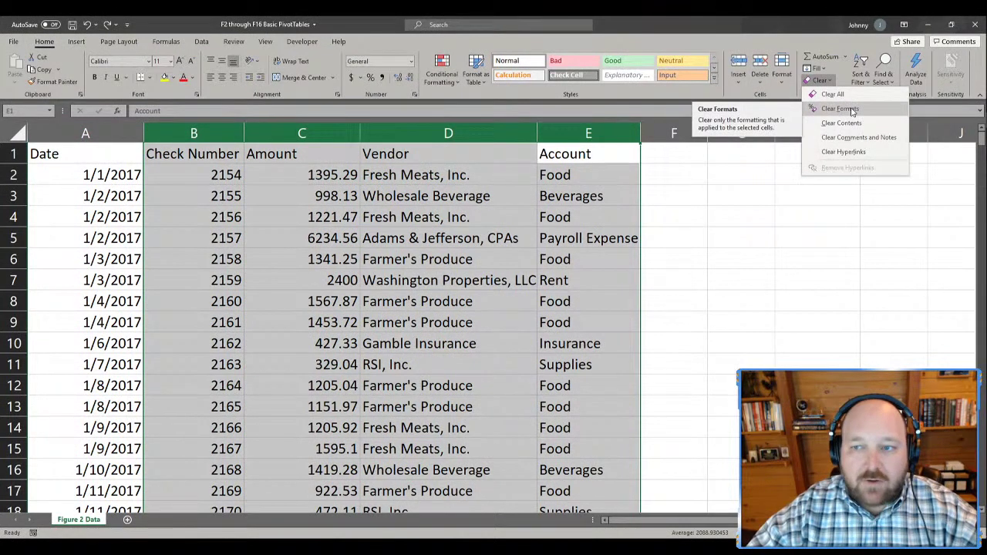
left_click(841, 109)
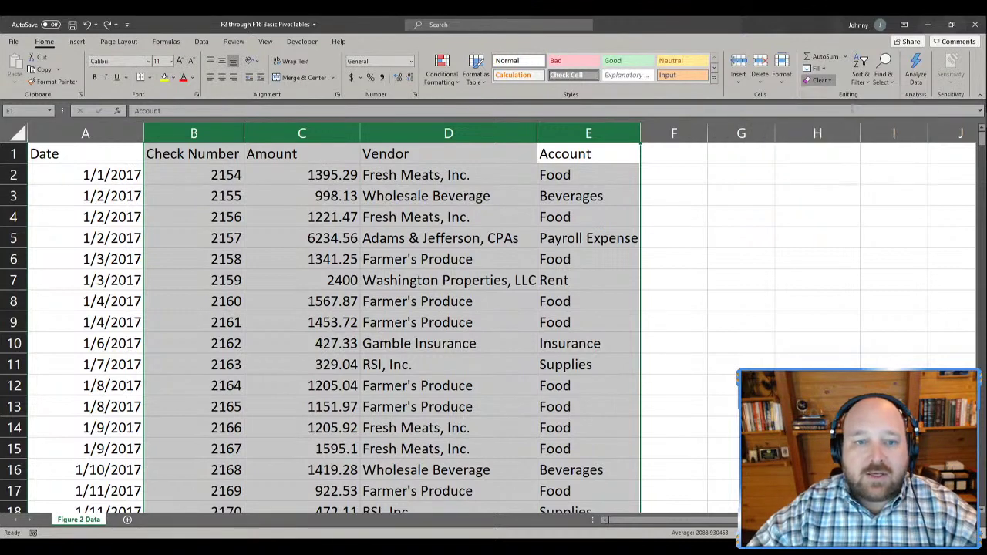
- Try clearing the vendor names in D6 and D15, and undo both deletions
left_click(401, 264)
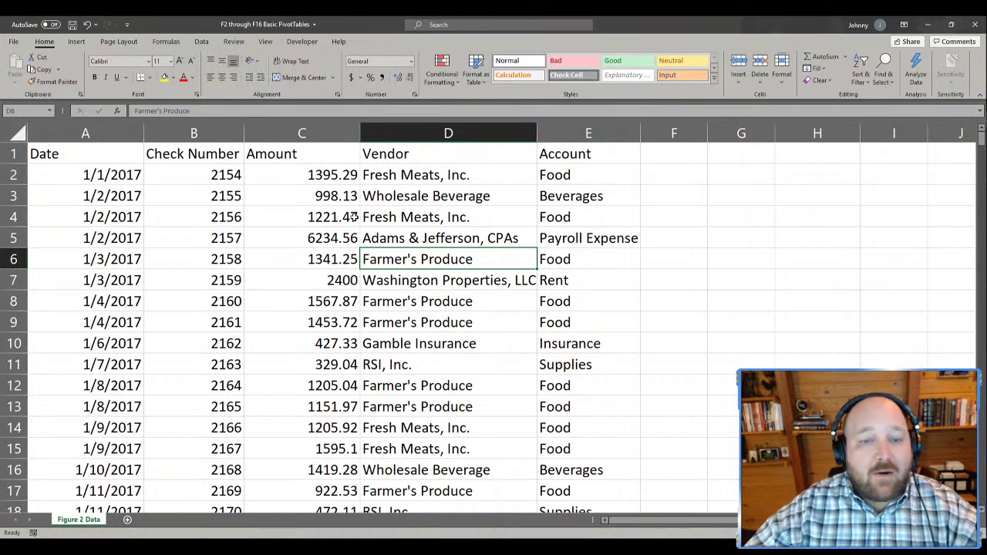
key("Delete")
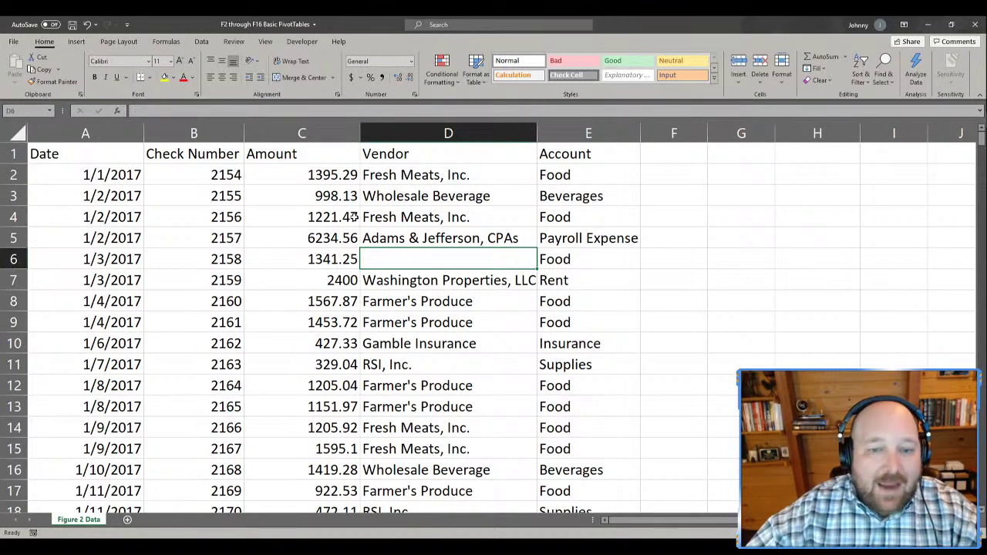
left_click(386, 407)
left_click(411, 445)
key("Delete")
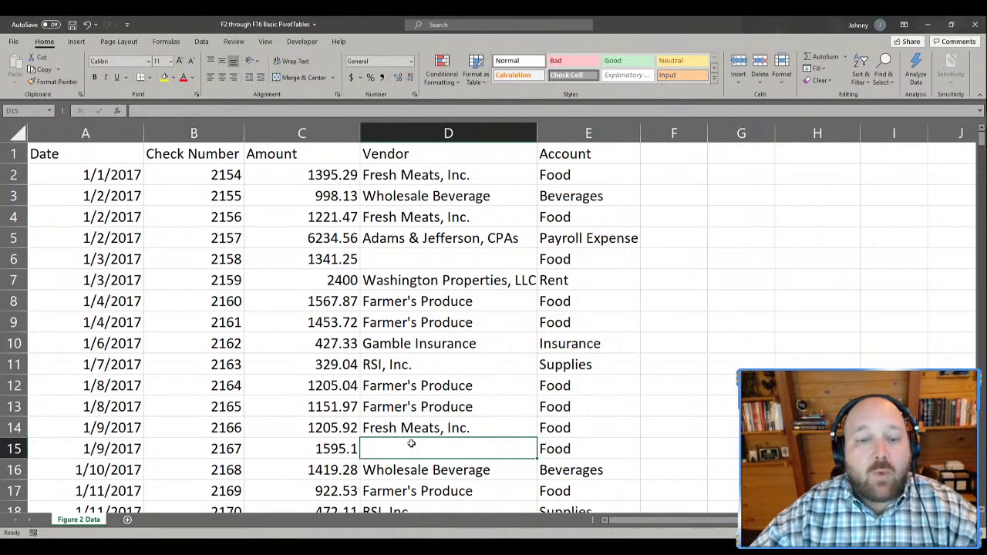
key("ctrl+z")
key("ctrl+z")
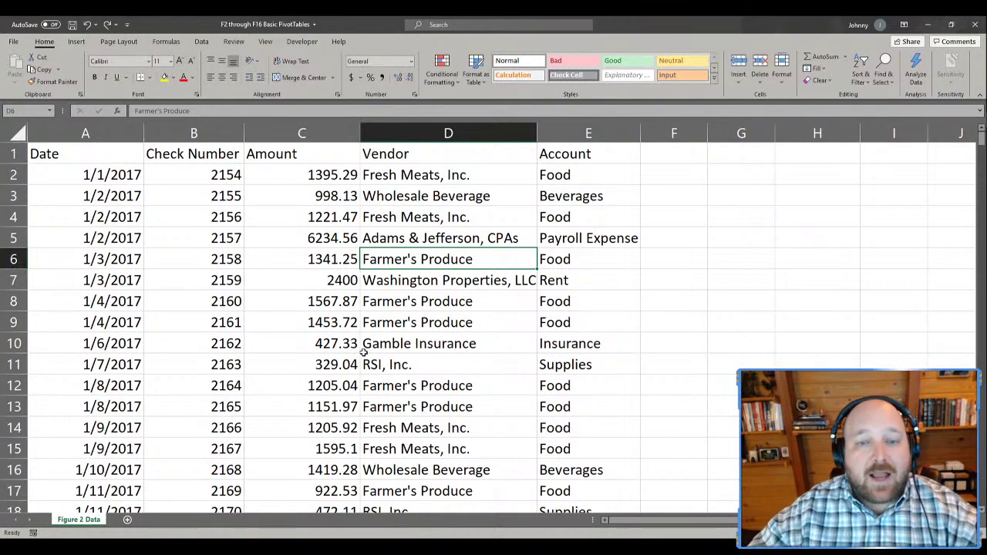
- Convert the data range A1:E431 to a table with the My table has headers option turned off
left_click_drag(46, 154, 606, 114)
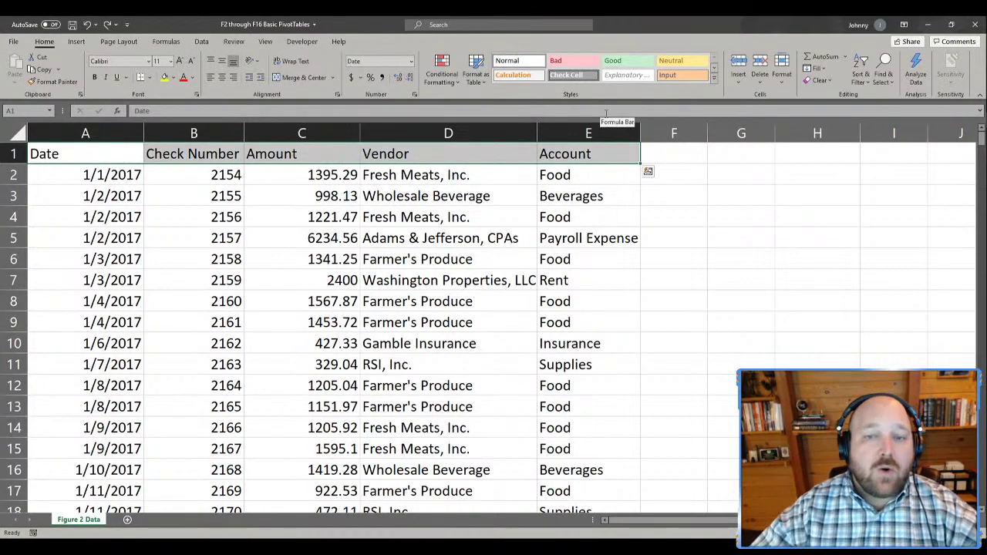
left_click(462, 256)
scroll(465, 253, "up", 2)
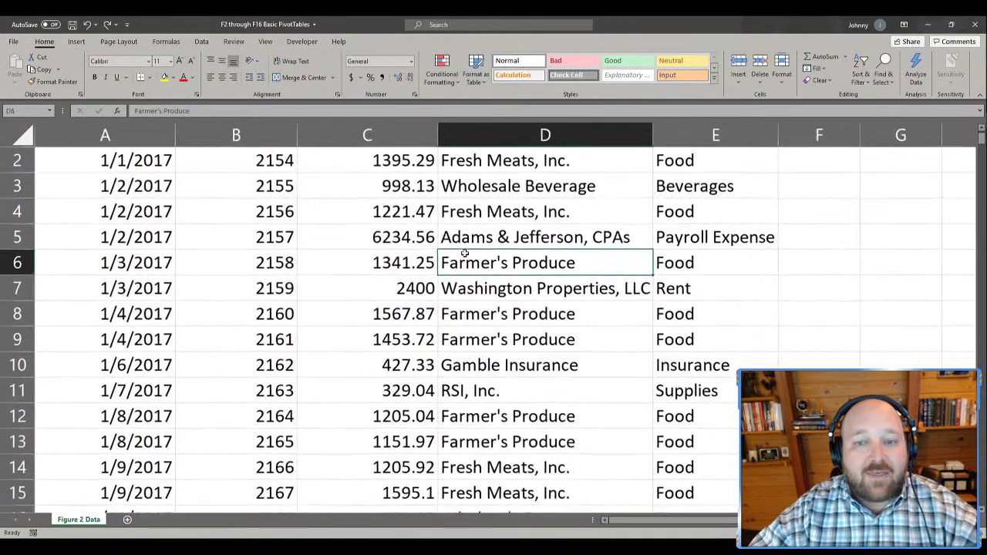
scroll(465, 253, "up", 1)
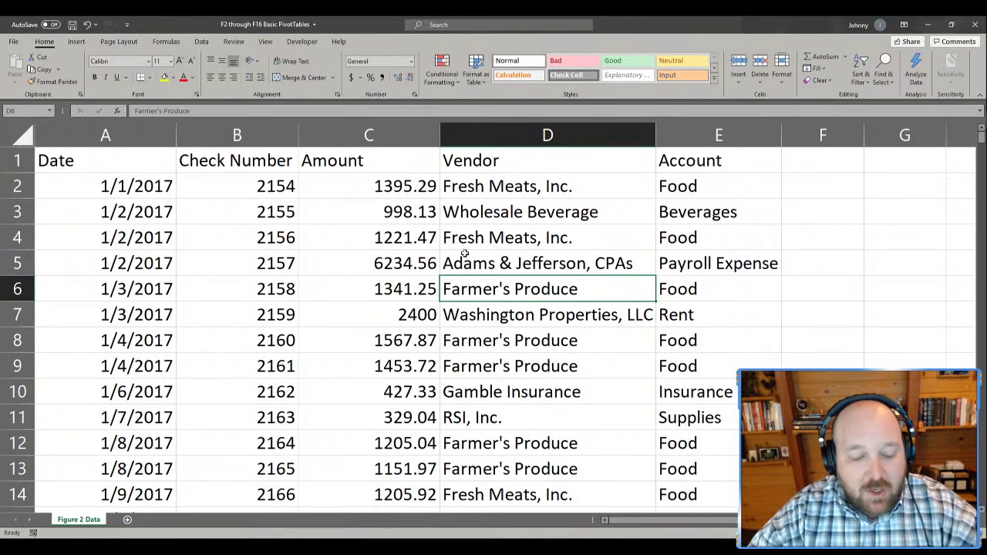
left_click(77, 41)
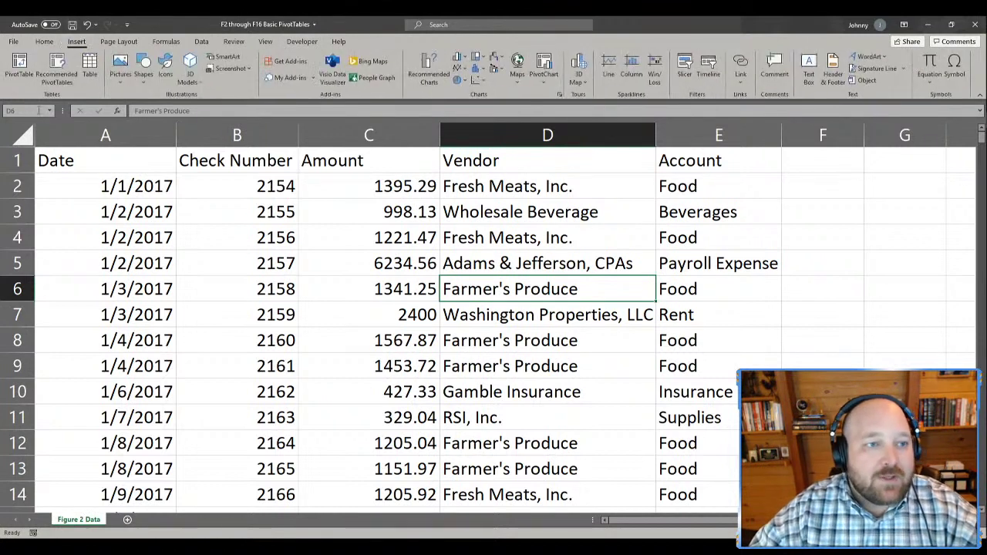
left_click(88, 71)
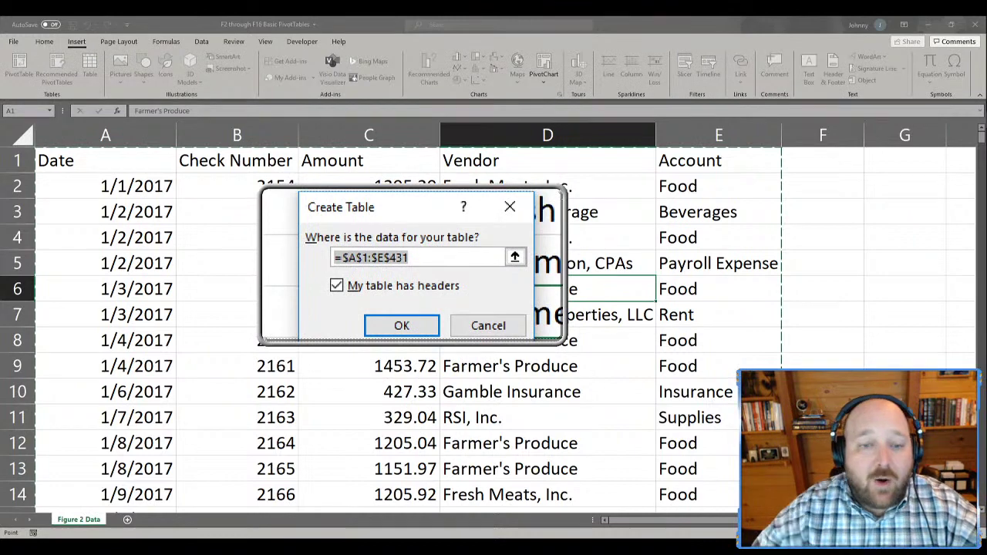
left_click(366, 274)
left_click(404, 295)
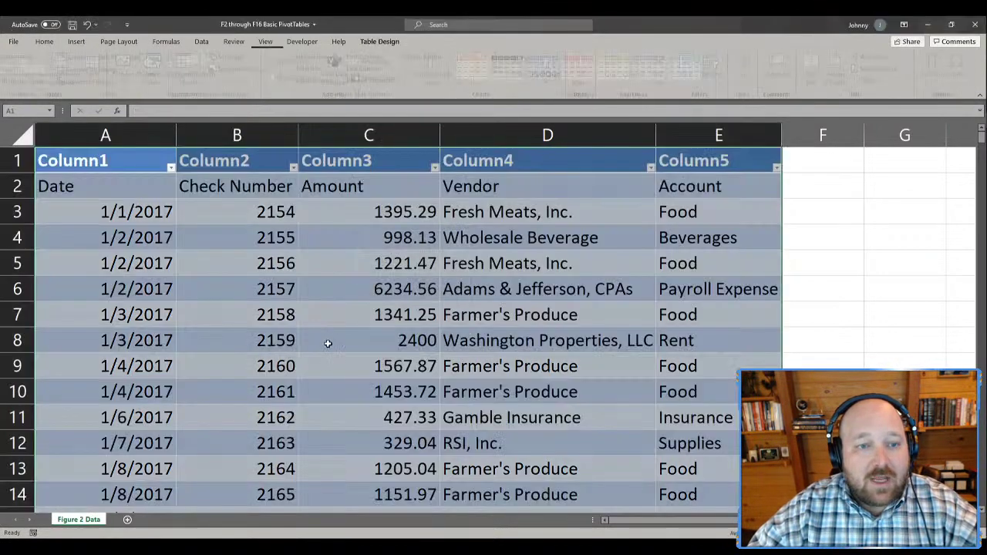
- Create a PivotTable on a new worksheet from the table with the Column1 to Column5 headers
left_click(121, 222)
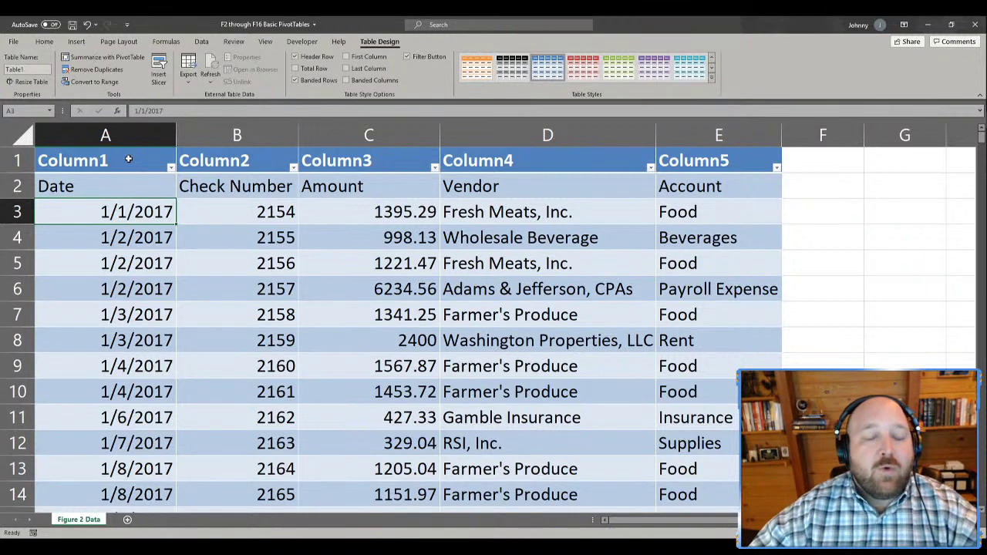
left_click(128, 159)
left_click(106, 57)
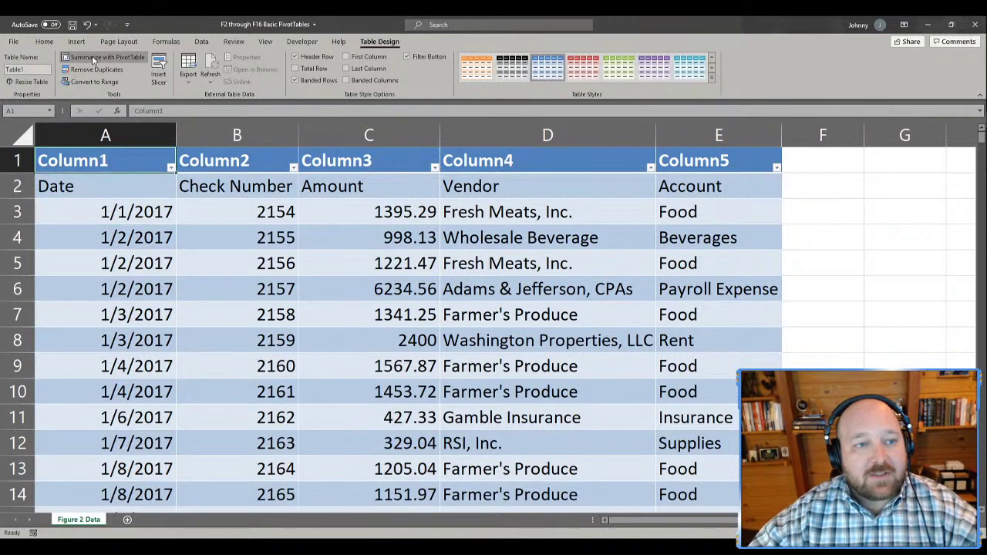
left_click(447, 344)
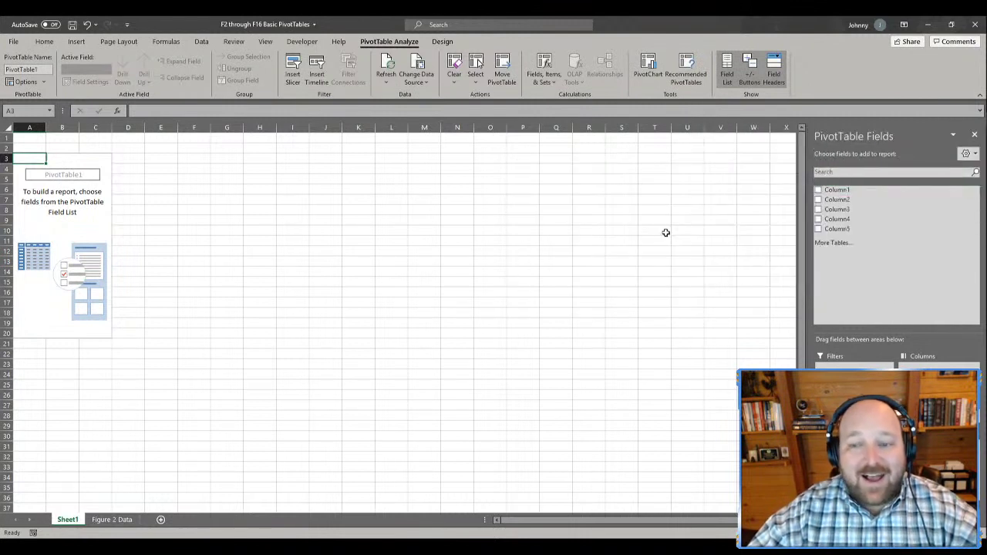
- Delete the new worksheet that holds the empty PivotTable
right_click(69, 521)
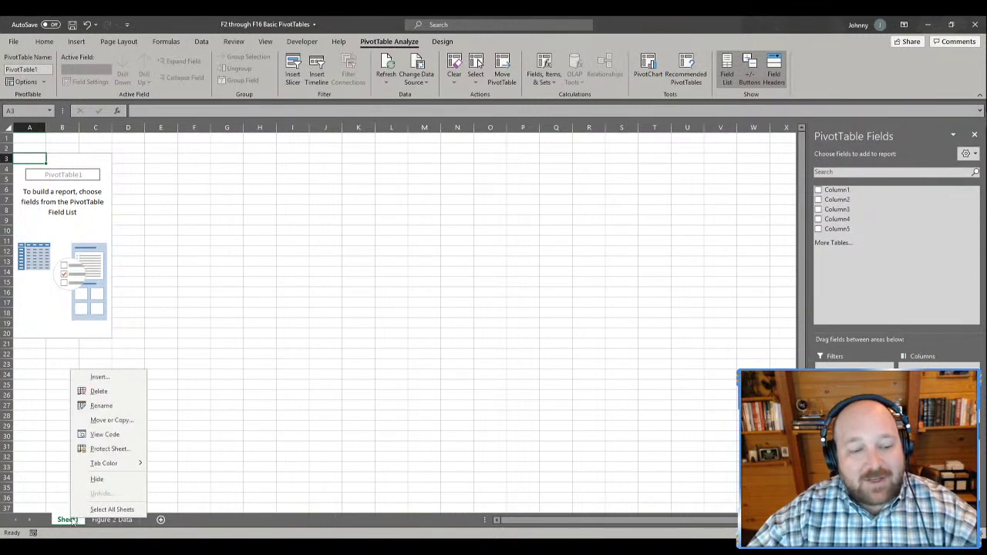
left_click(104, 395)
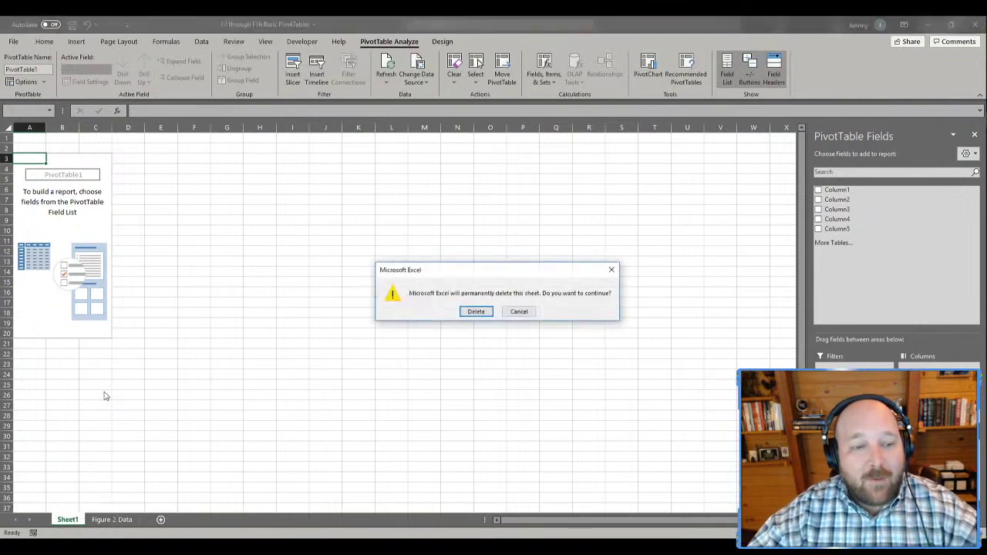
left_click(474, 313)
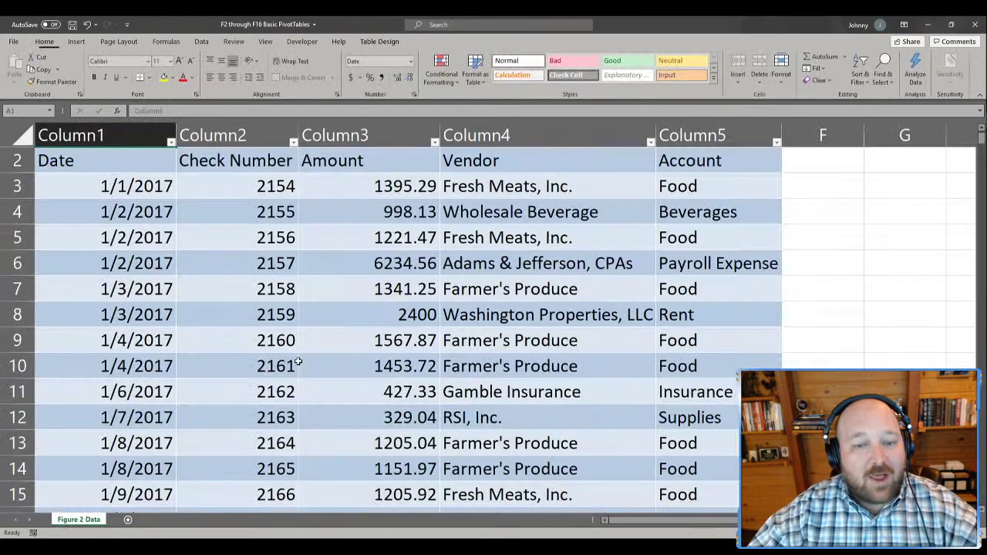
left_click(254, 289)
scroll(251, 292, "up", 1)
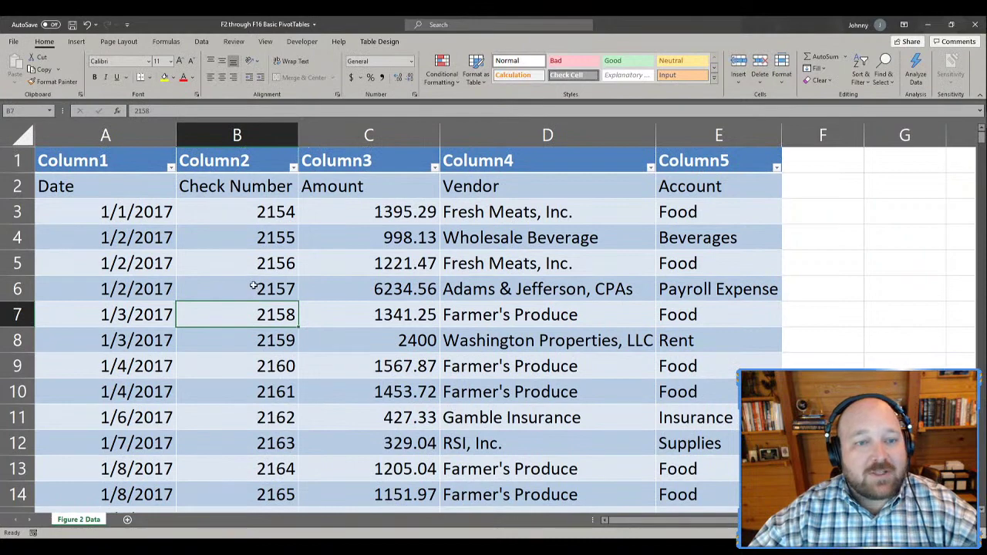
left_click(116, 207)
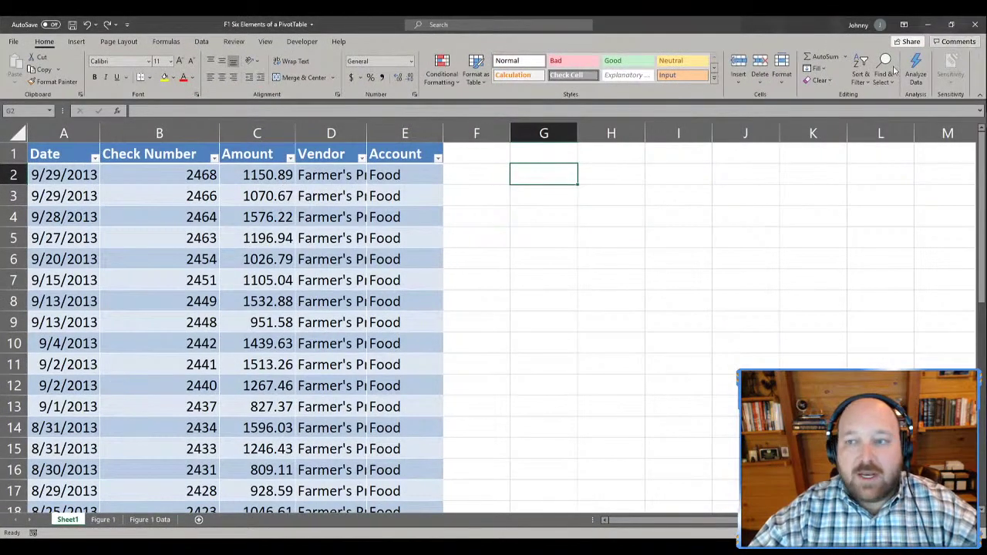
left_click(931, 31)
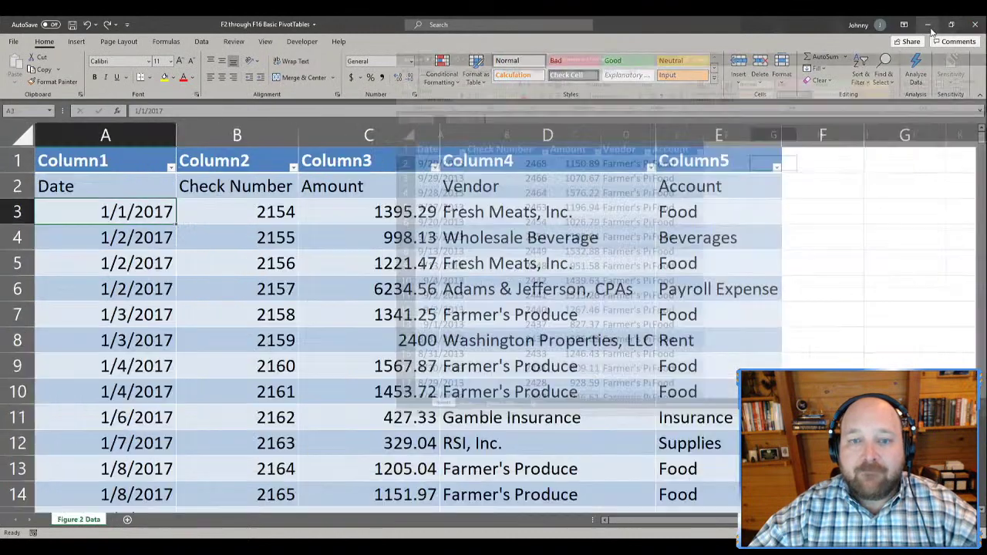
left_click(29, 165)
right_click(29, 165)
key("Escape")
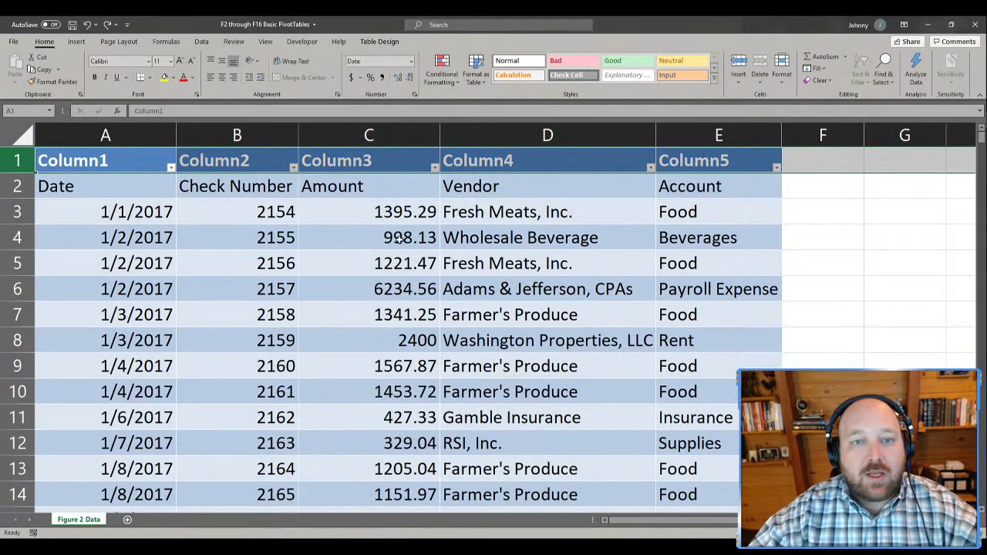
- Convert the table back to a normal range and delete row 1 with the generic Column1 to Column5 headers
left_click(361, 258)
left_click(376, 42)
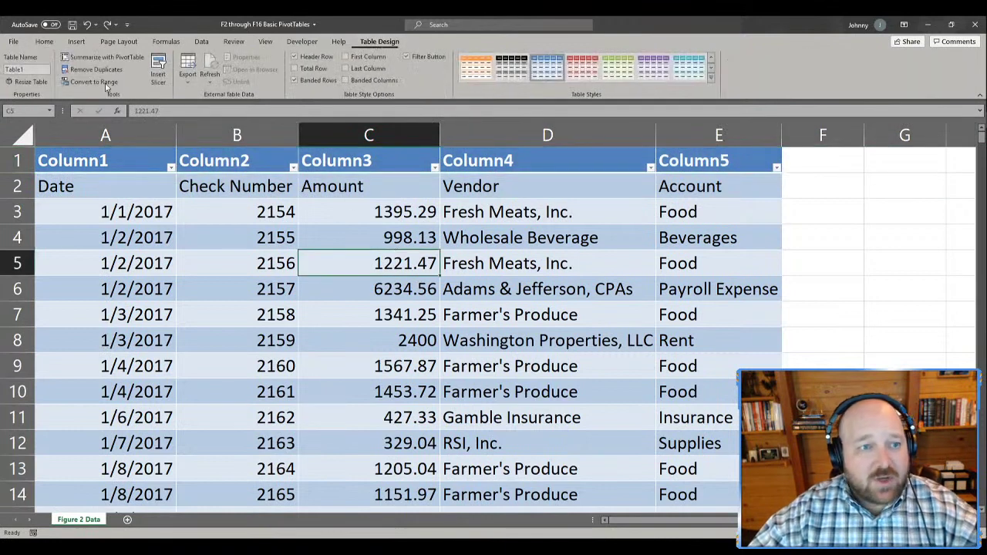
left_click(108, 83)
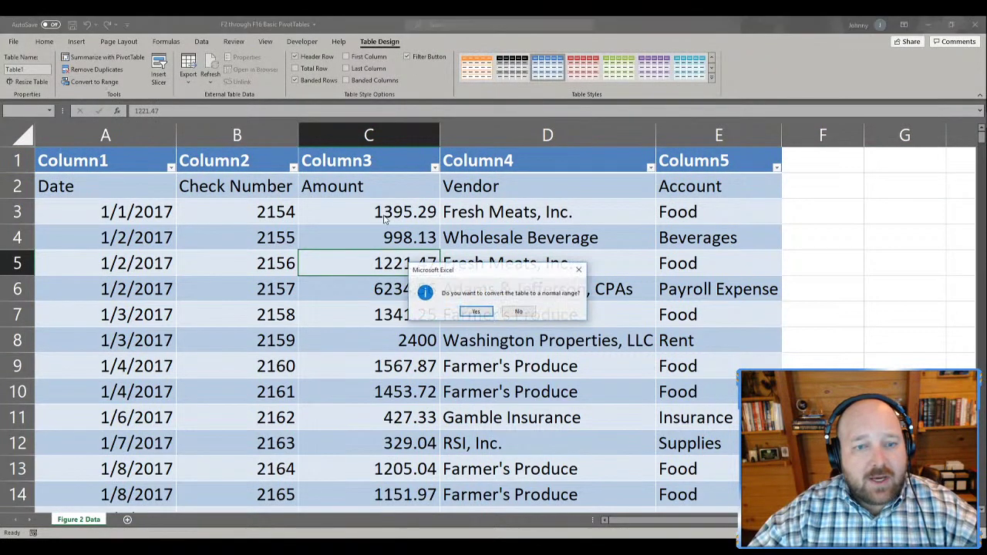
key("Return")
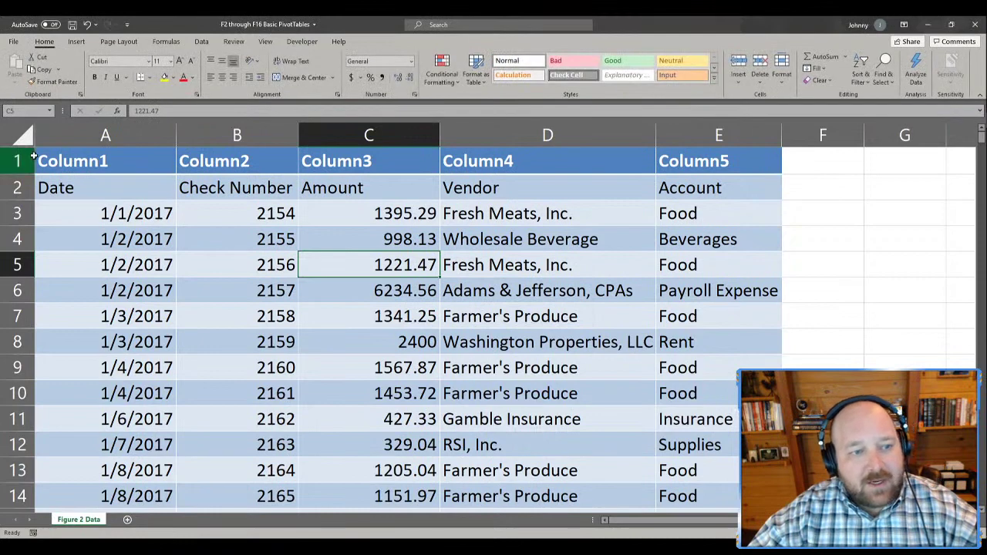
right_click(17, 160)
left_click(77, 256)
- Clear the formats from the entire Figure 2 Data sheet
left_click(237, 129)
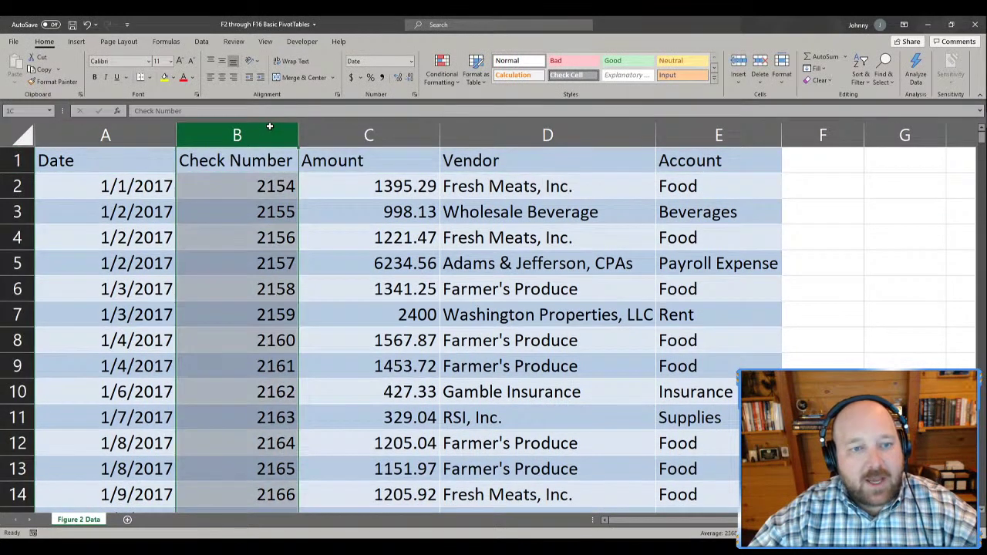
key("ctrl+a")
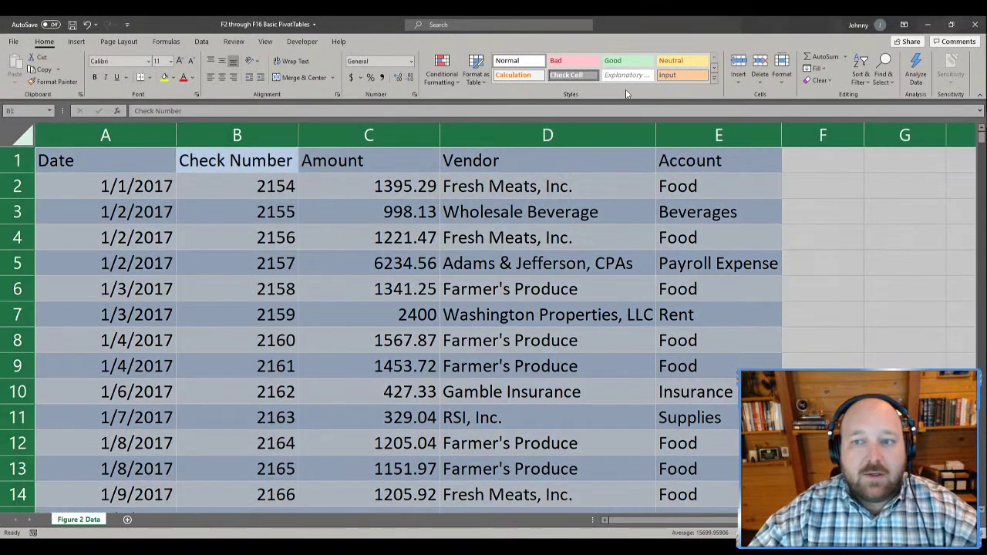
left_click(818, 80)
left_click(839, 109)
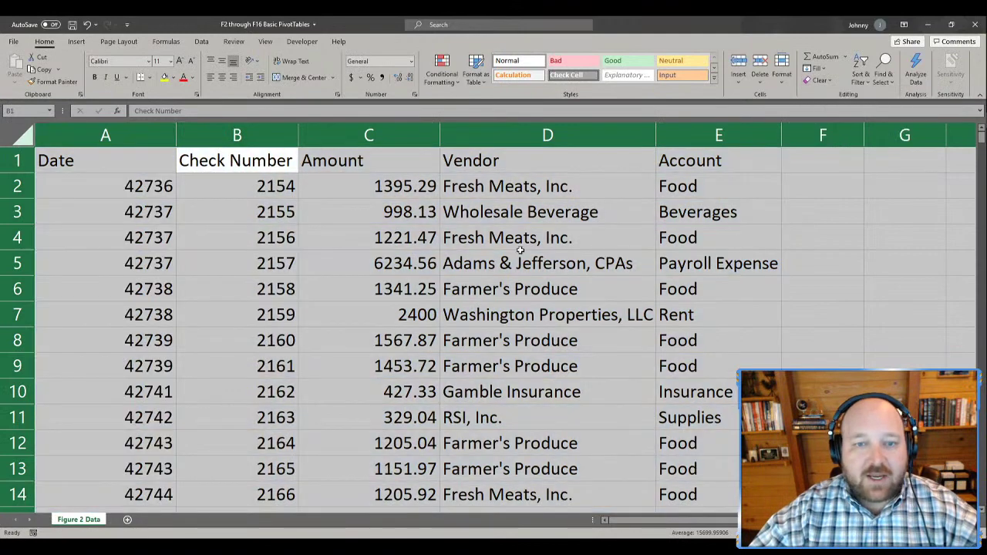
left_click(524, 254)
- Format the Date values in column A as Short Date and narrow the column slightly
left_click(143, 139)
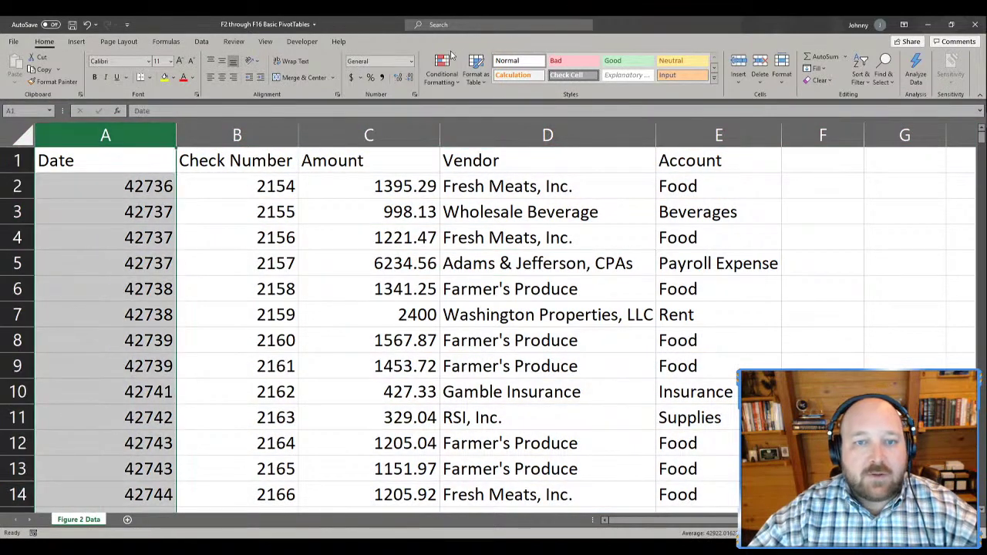
left_click(412, 63)
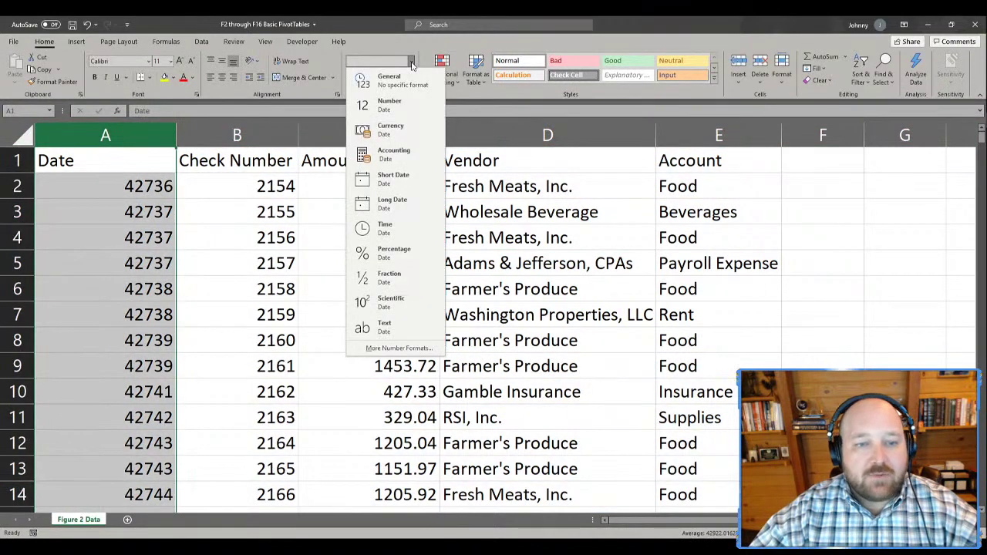
left_click(399, 182)
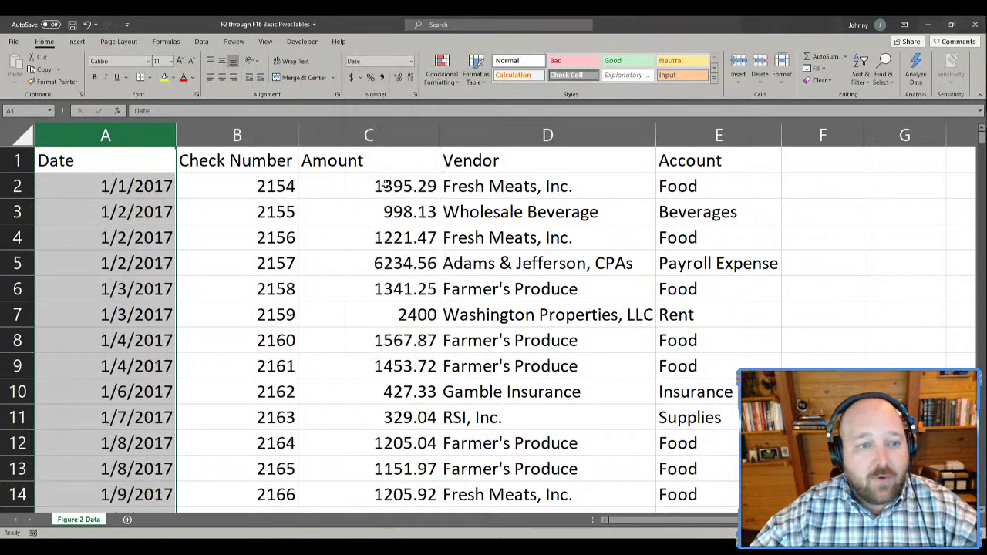
left_click(237, 238)
left_click_drag(179, 126, 153, 126)
left_click(450, 207)
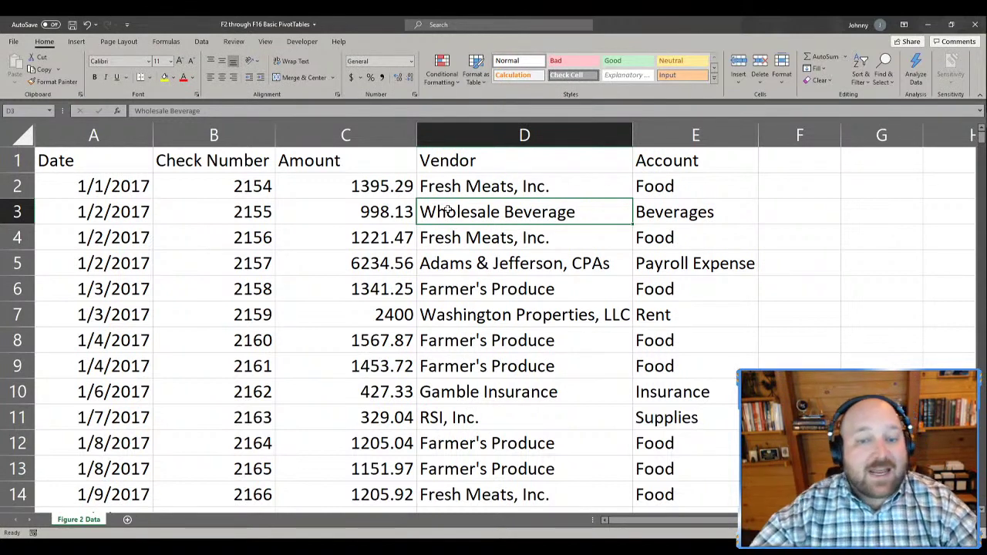
- Create a PivotTable on a new worksheet from the Figure 2 Data range A1:E431
left_click_drag(113, 184, 204, 355)
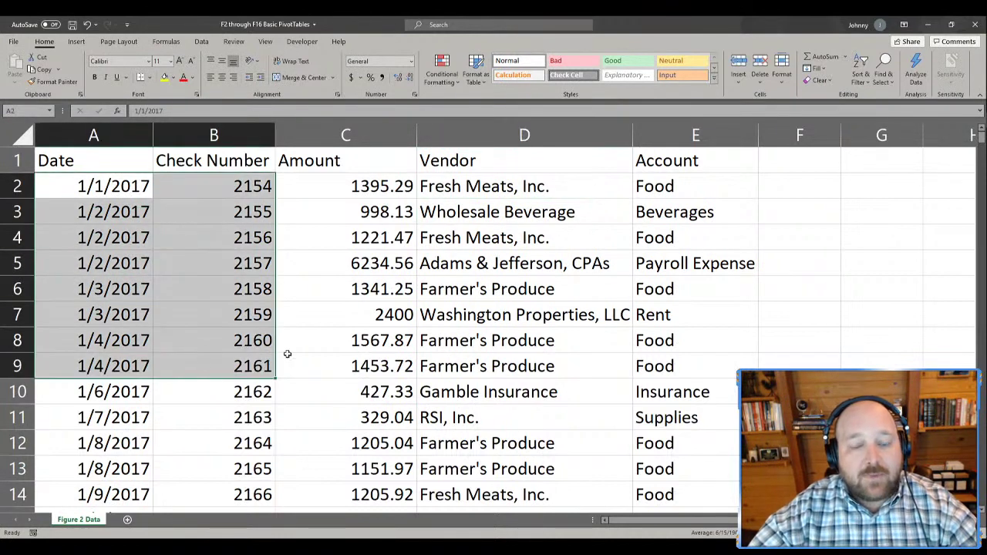
left_click(494, 316)
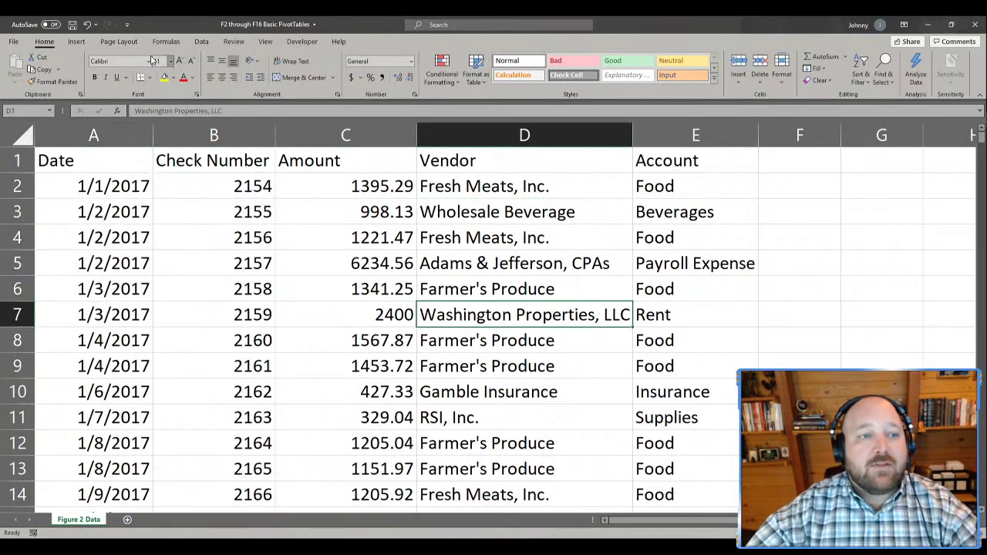
left_click(71, 43)
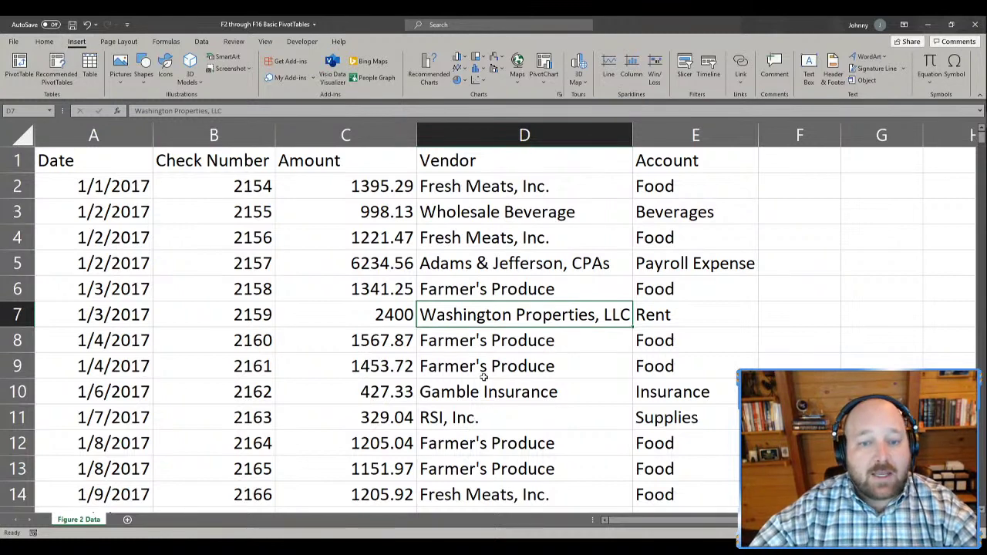
left_click(363, 238)
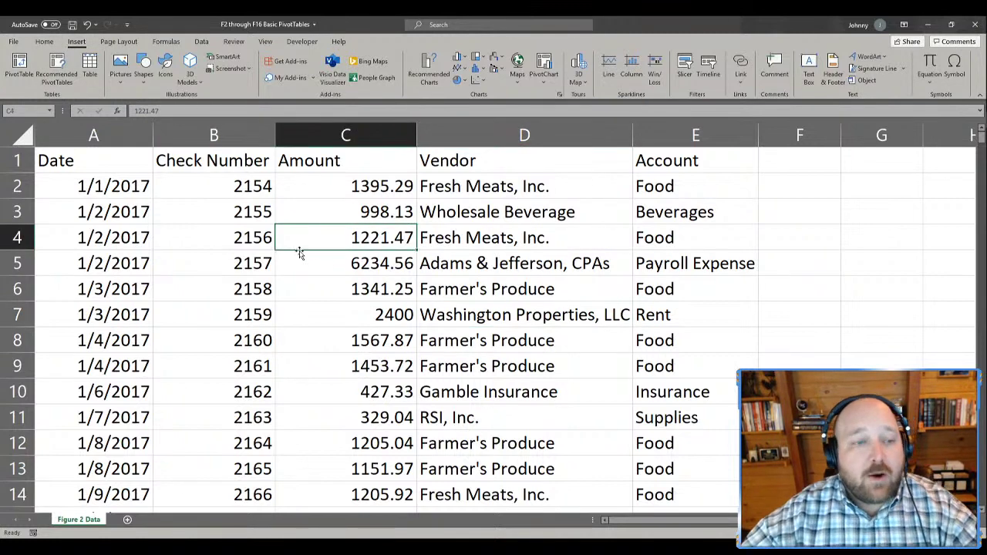
left_click(19, 65)
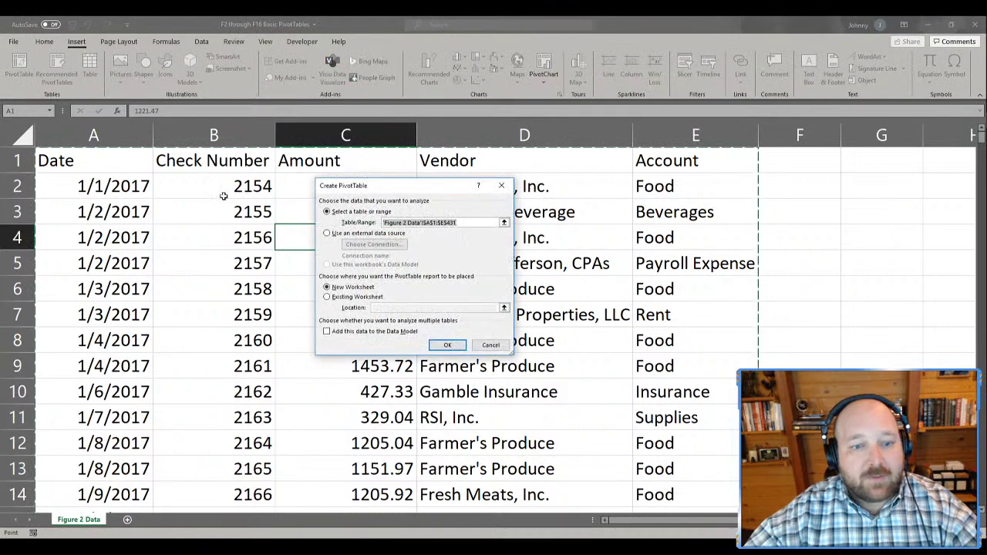
left_click(447, 344)
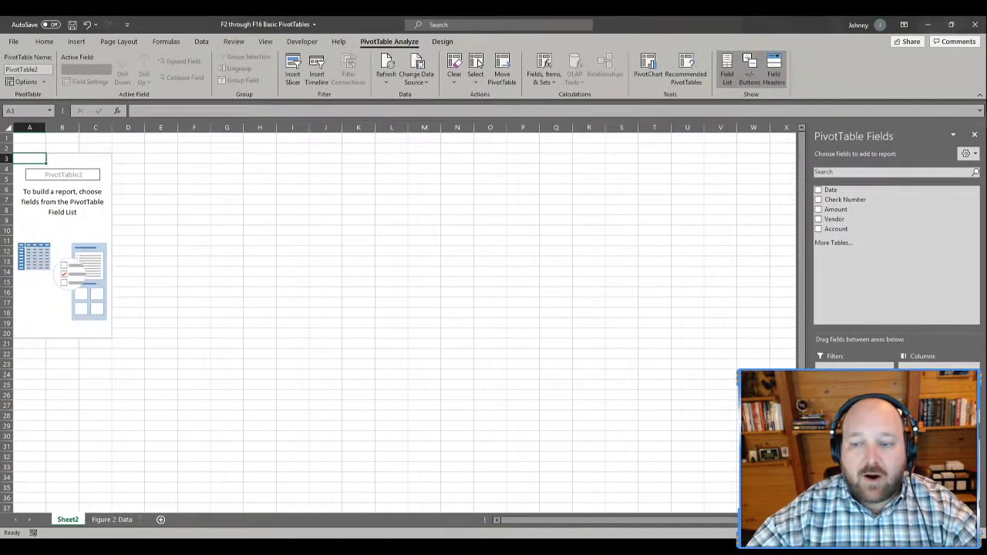
- Build the PivotTable with the sum of Amount as values, Vendor as rows, and Date grouped by Months as columns
left_click(848, 209)
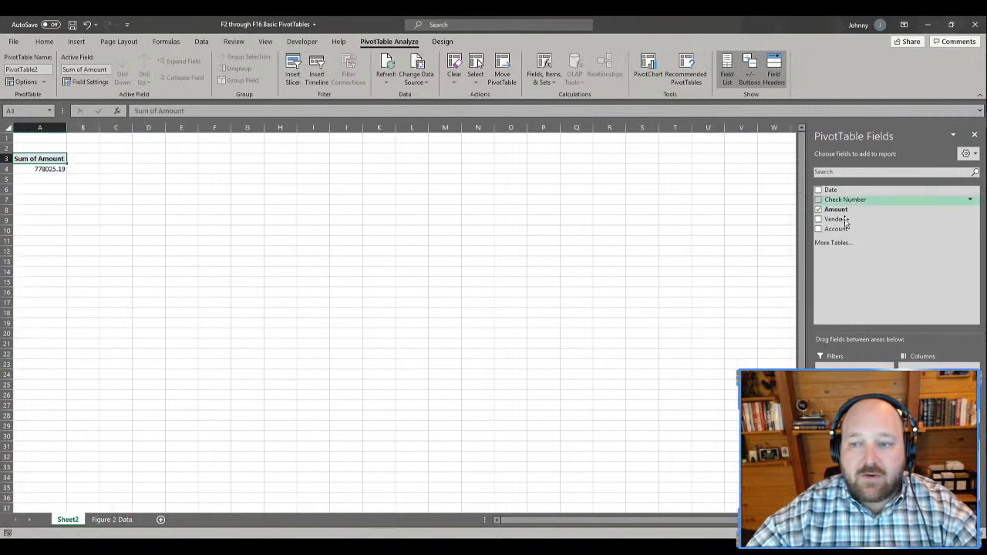
left_click(834, 219)
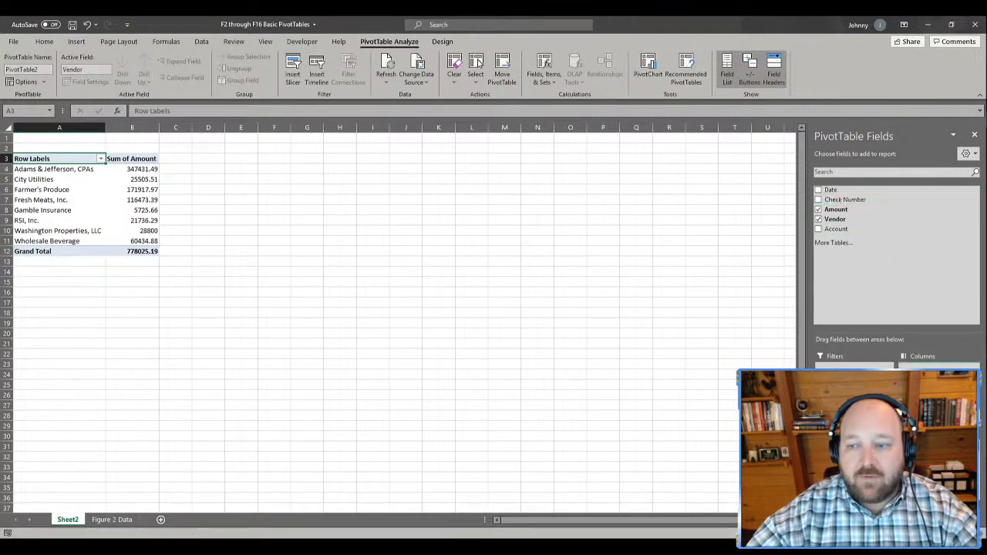
scroll(440, 267, "up", 3)
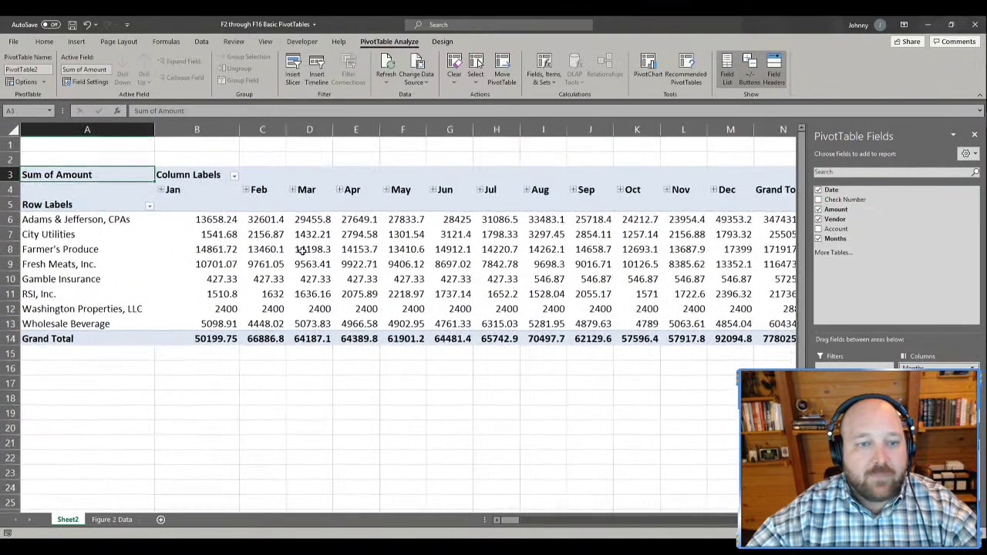
- Check the PivotTable's data source range against the last rows of the Figure 2 Data sheet, try editing its end row, and cancel
left_click(297, 262)
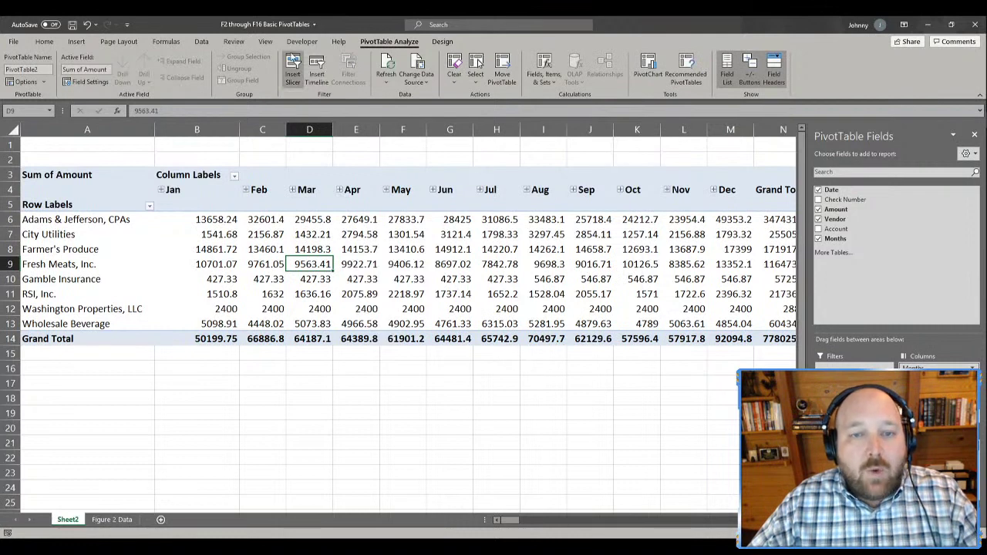
left_click(417, 263)
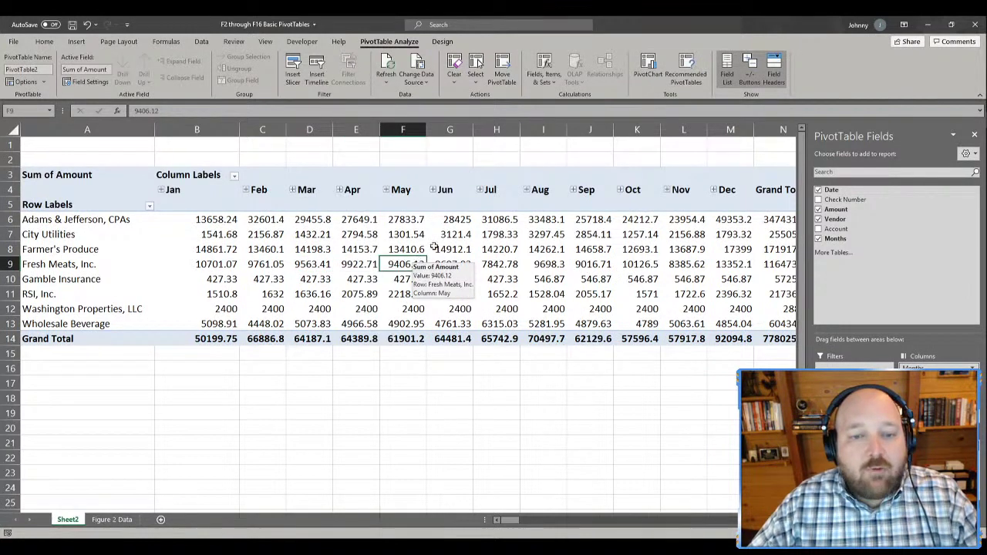
left_click(418, 64)
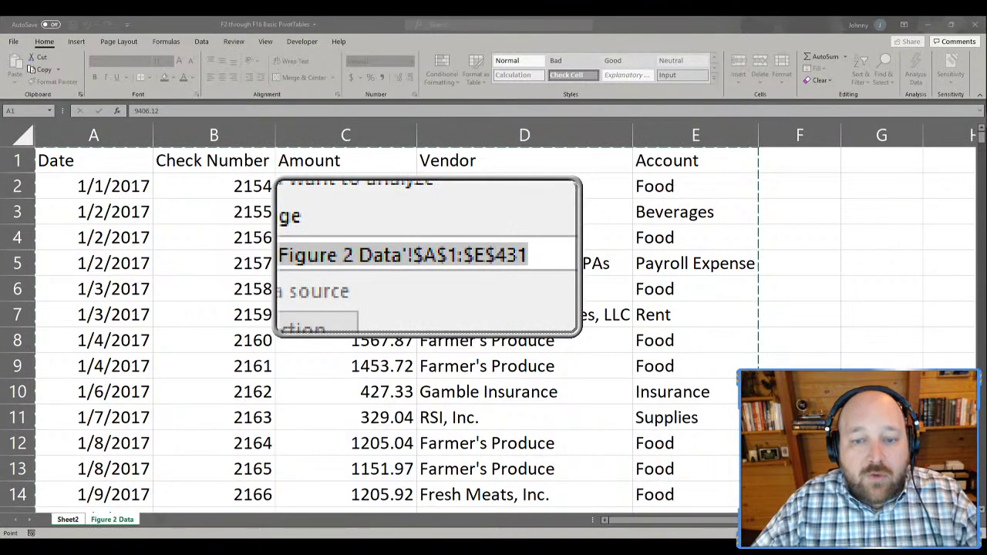
scroll(557, 324, "down", 13)
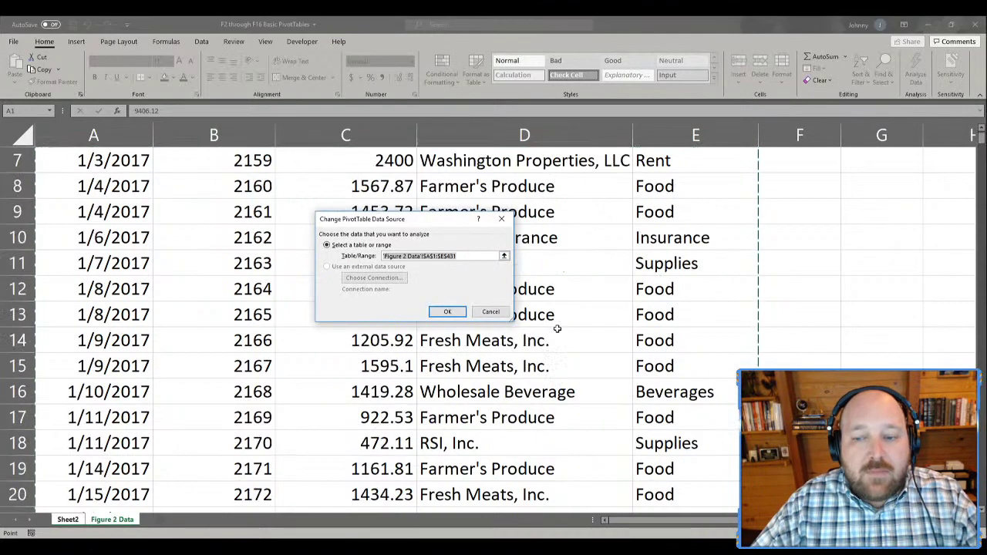
scroll(560, 350, "down", 20)
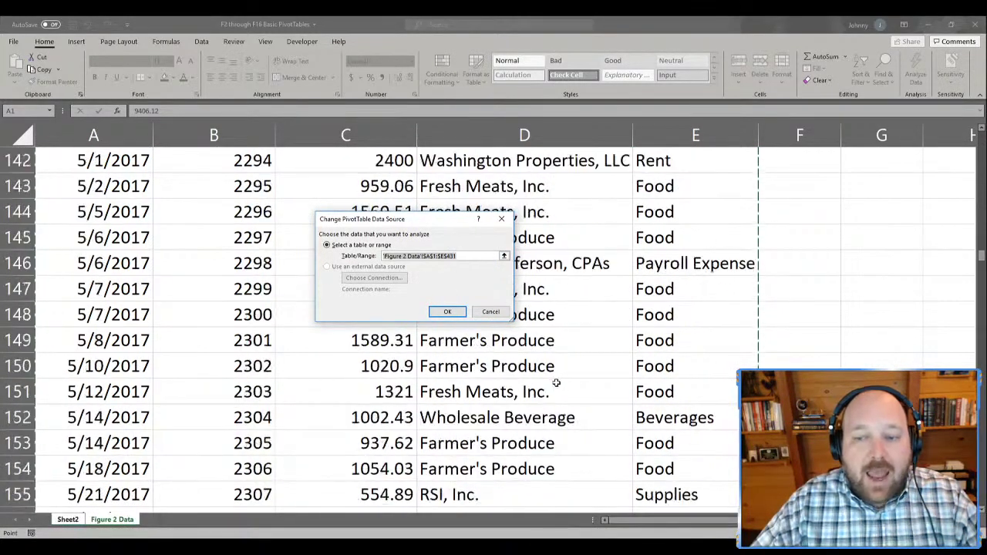
scroll(555, 384, "down", 20)
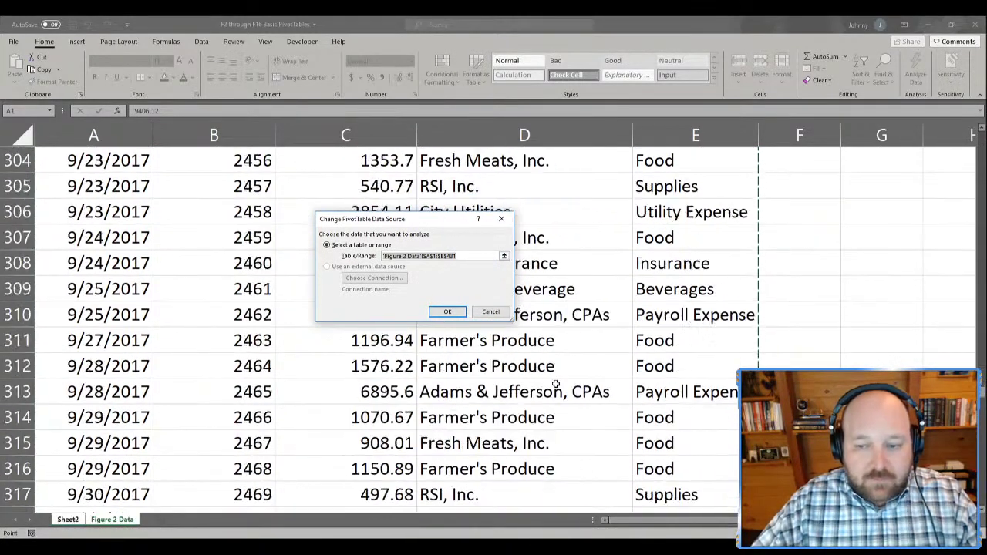
scroll(556, 383, "down", 20)
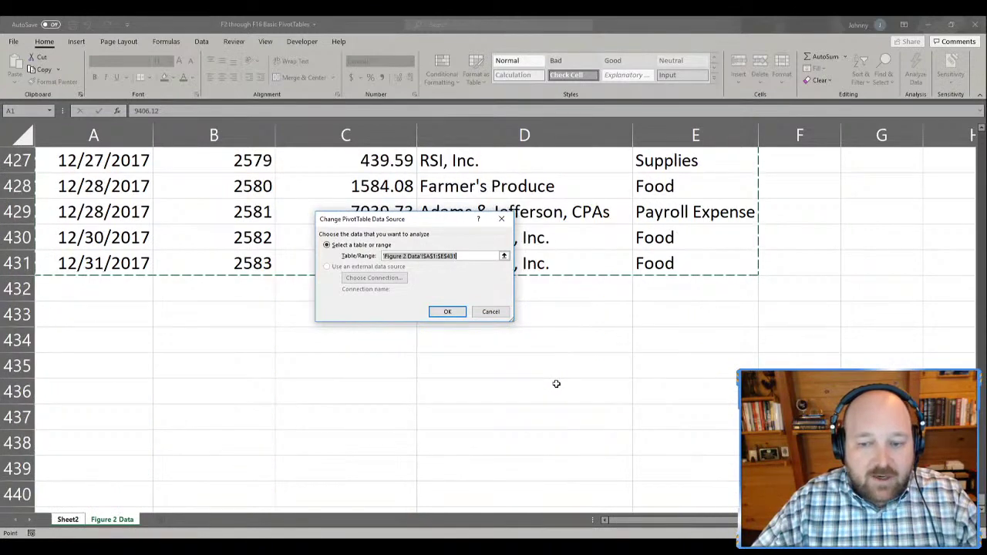
left_click(458, 256)
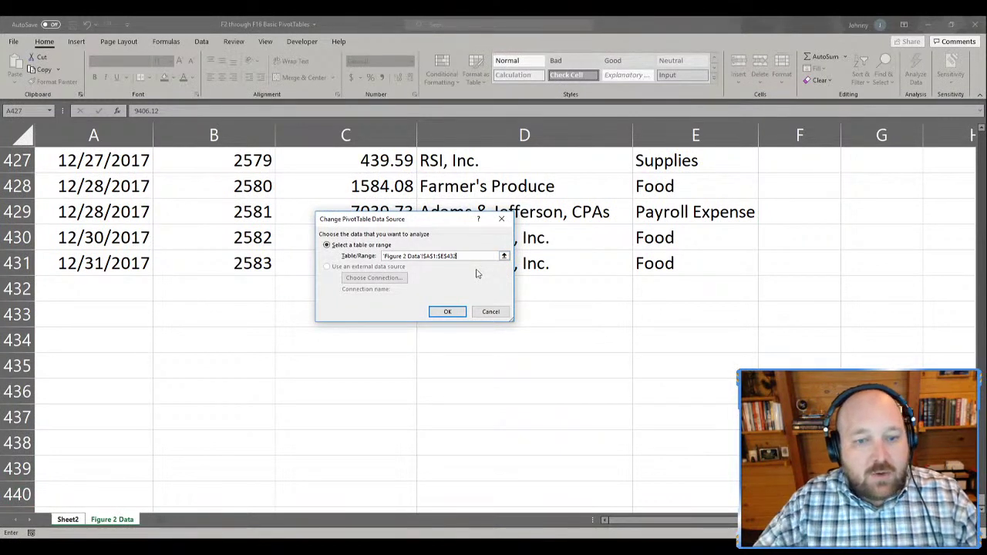
left_click(492, 313)
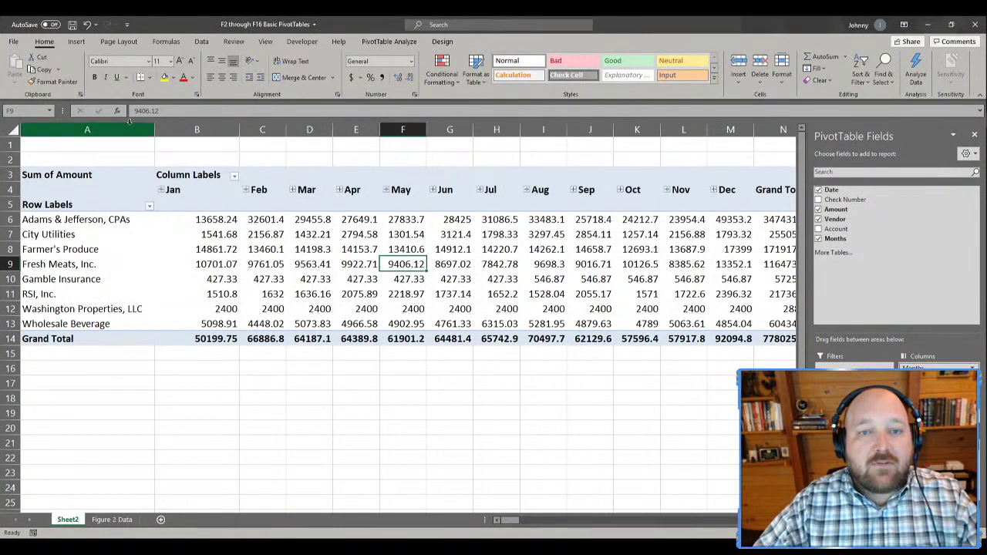
- Delete the Sheet2 worksheet containing the PivotTable
left_click(385, 41)
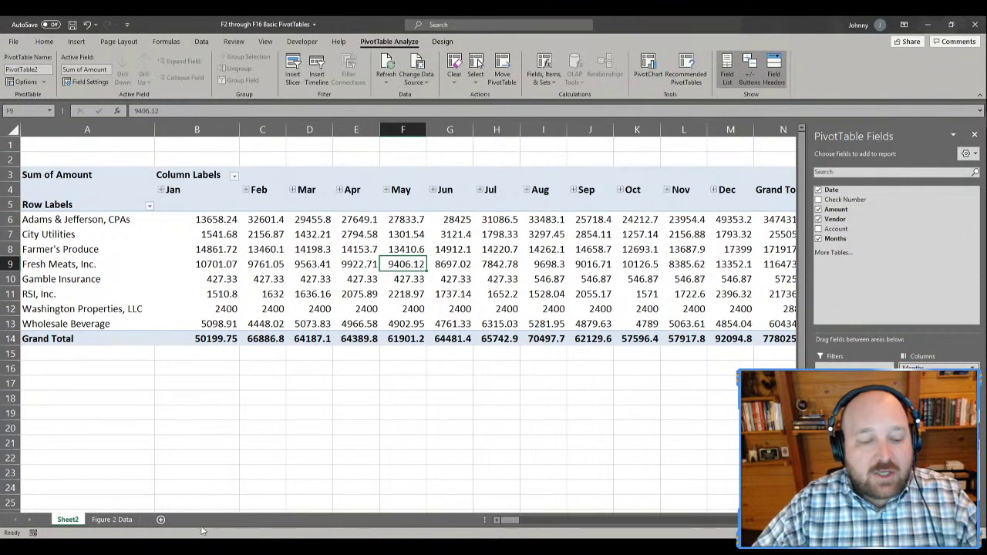
right_click(67, 519)
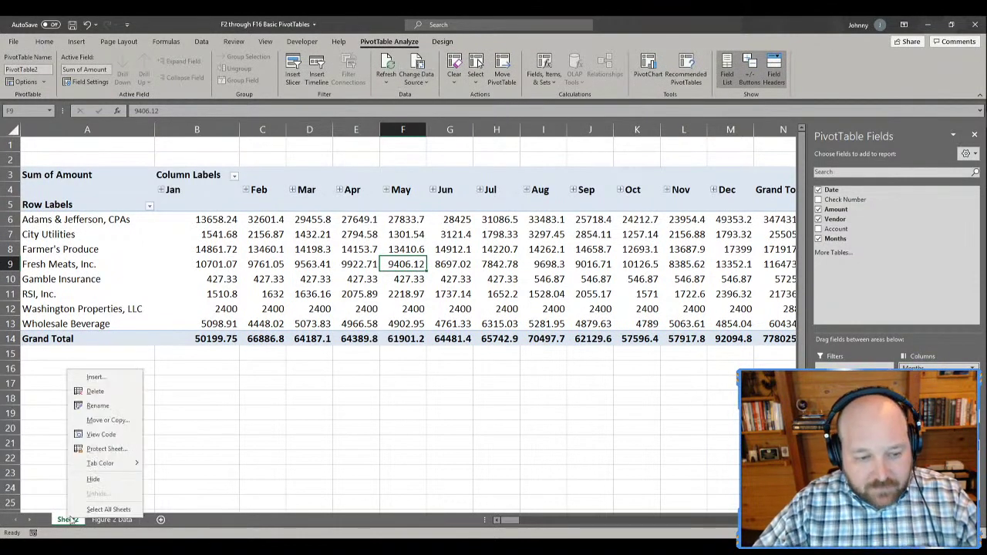
left_click(96, 391)
key("Return")
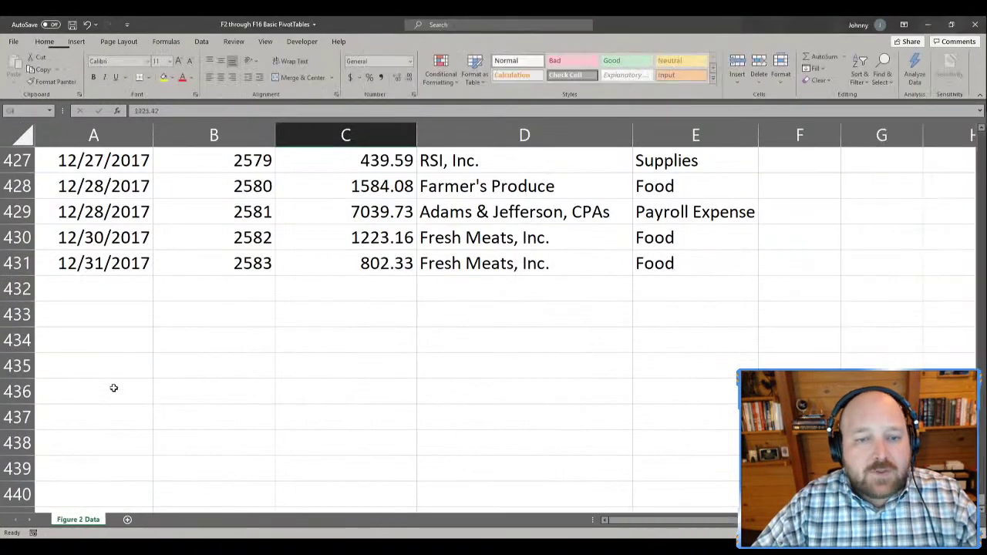
- Convert the Figure 2 Data range A1:E431 into a table with headers
left_click(415, 215)
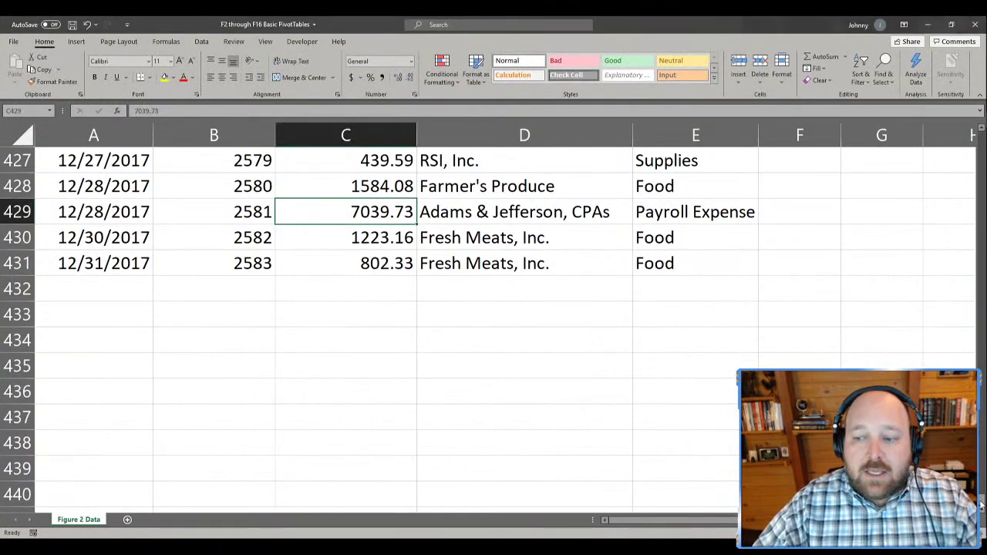
left_click(983, 329)
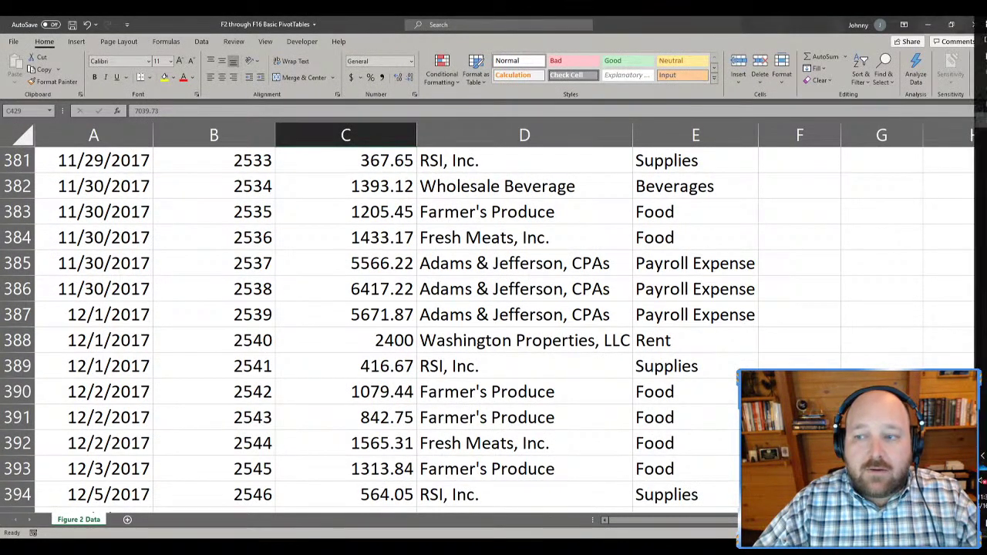
left_click(881, 418)
left_click_drag(983, 467, 983, 137)
left_click(493, 287)
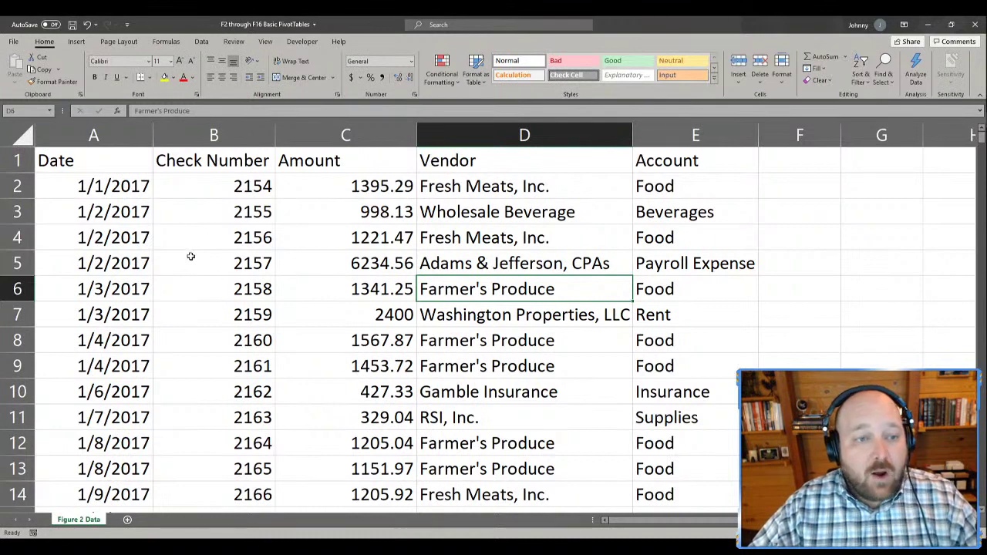
left_click(95, 182)
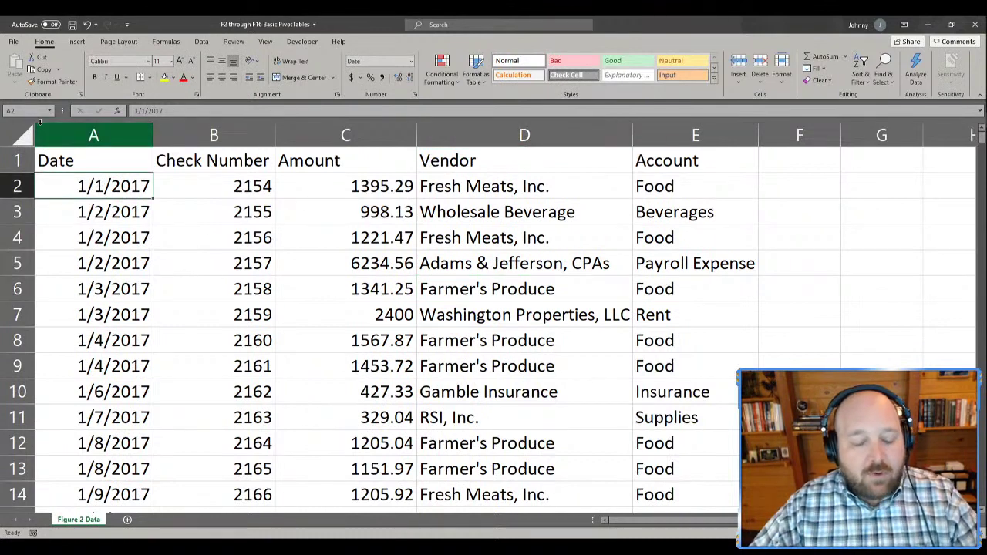
left_click(76, 43)
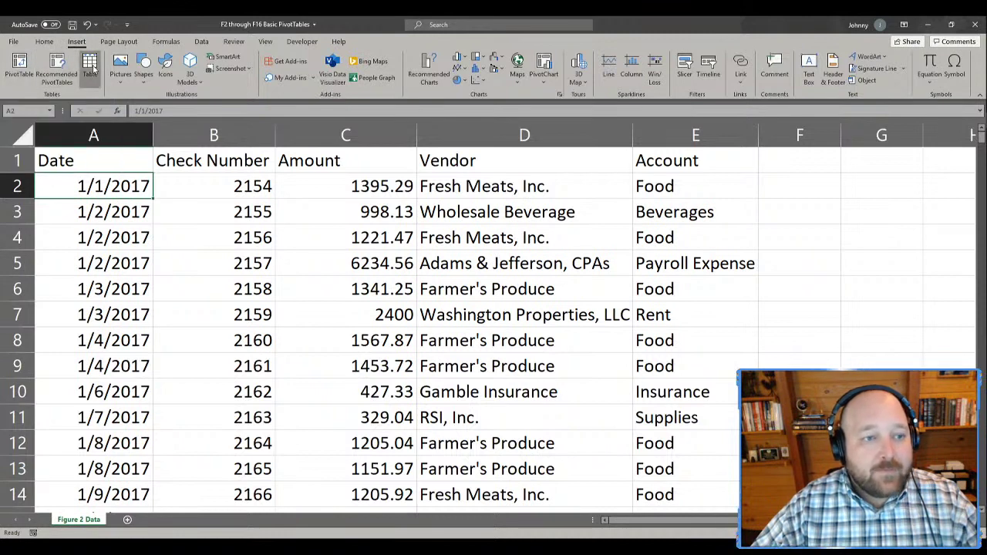
left_click(89, 68)
left_click_drag(378, 237, 266, 128)
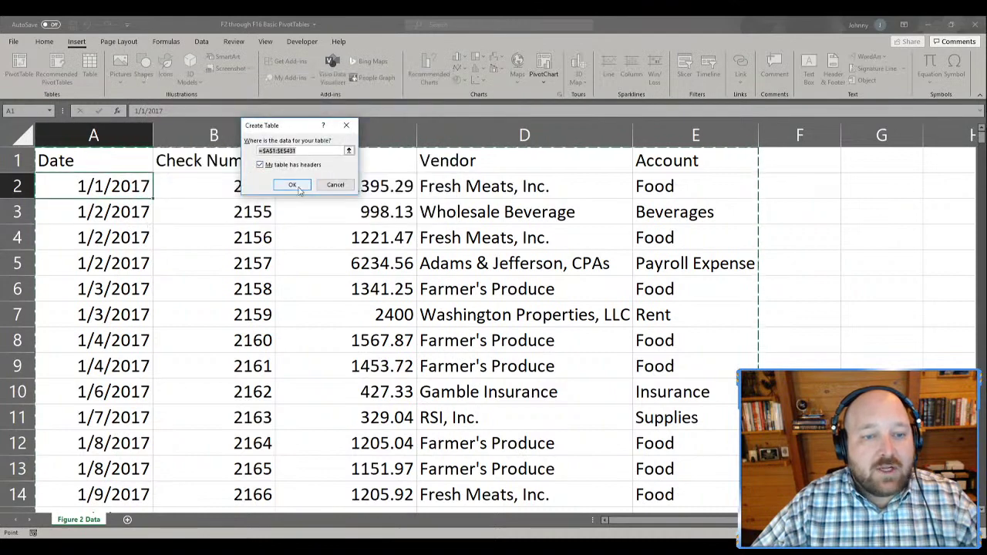
left_click(293, 185)
left_click(309, 258)
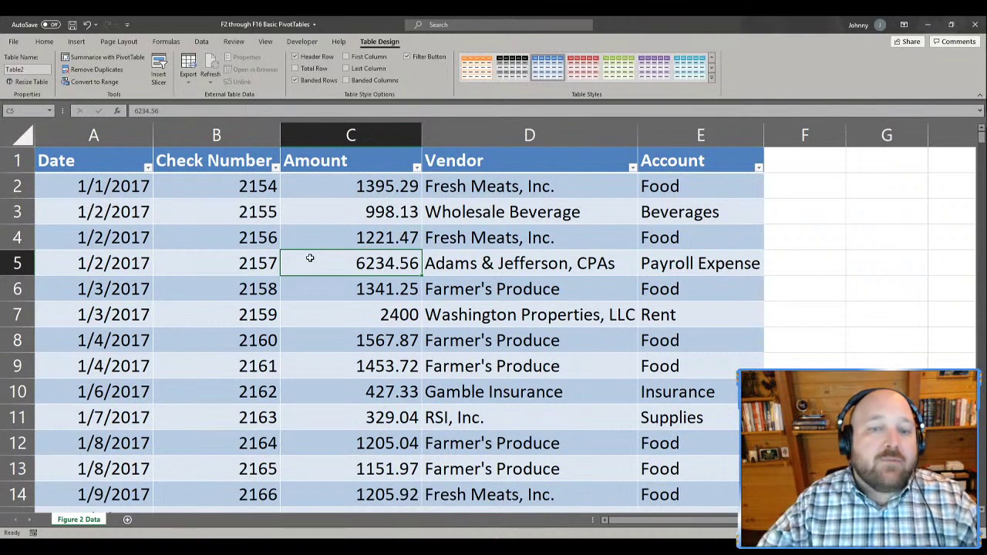
- Add a table column headed Tax Year in cell F1, beside the Account column
left_click(500, 207)
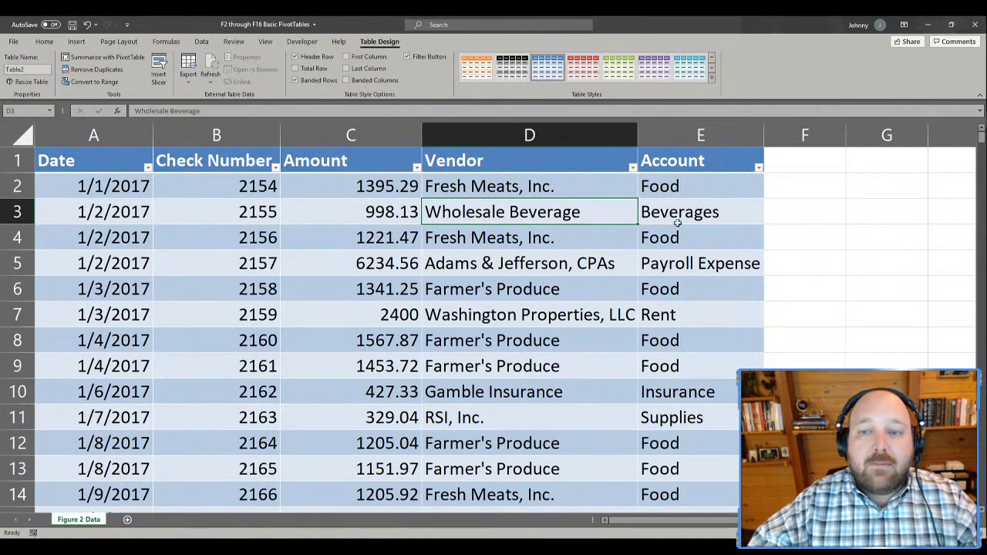
left_click(806, 162)
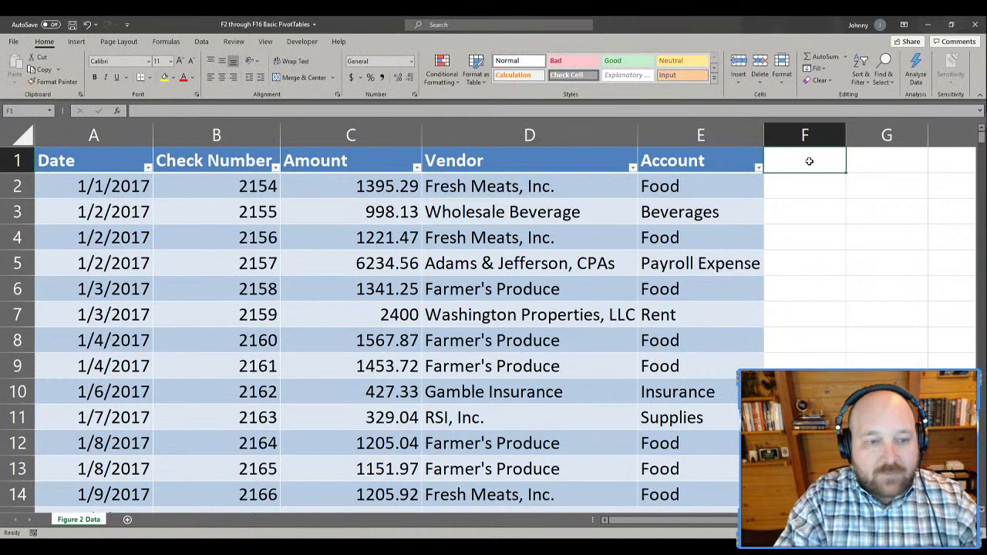
type("Tax ")
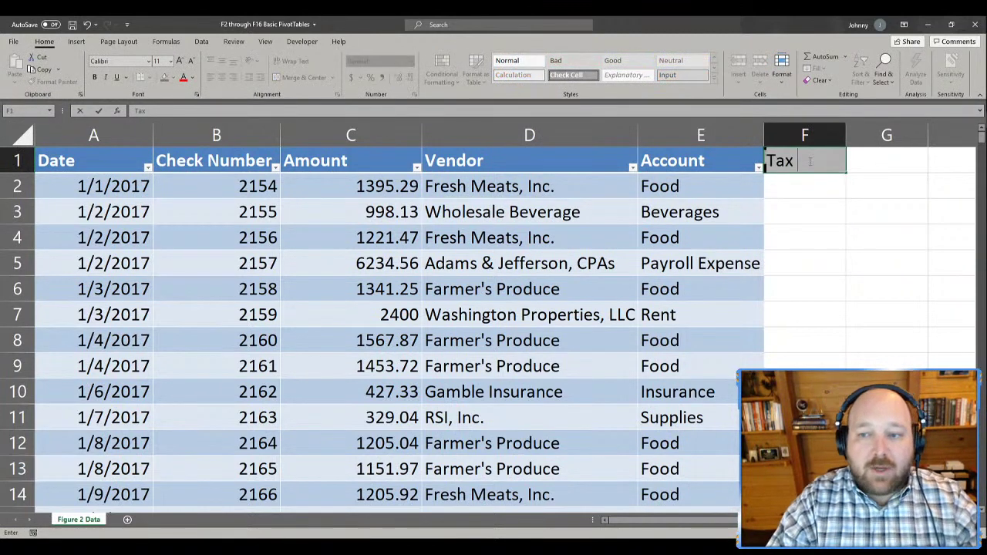
type("Year")
key("Return")
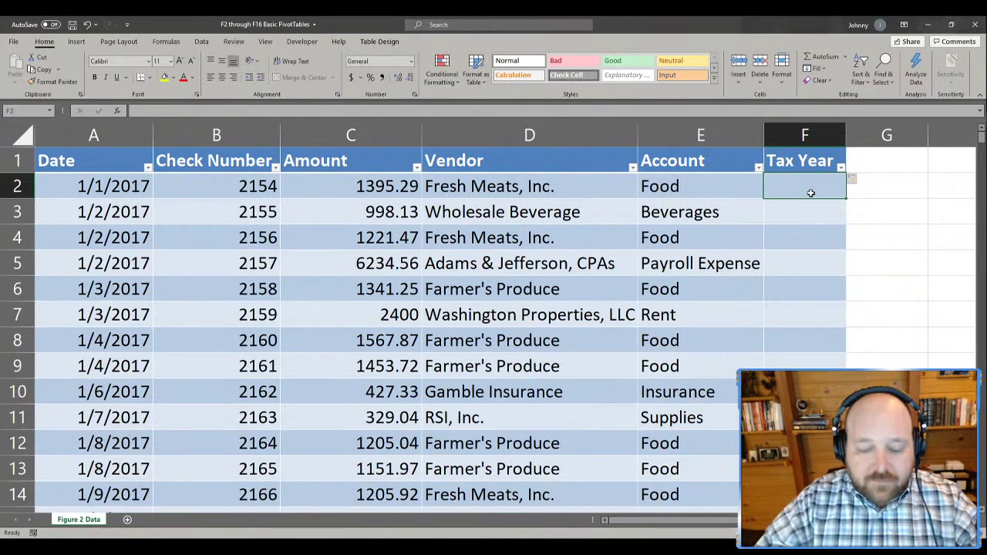
type("=left")
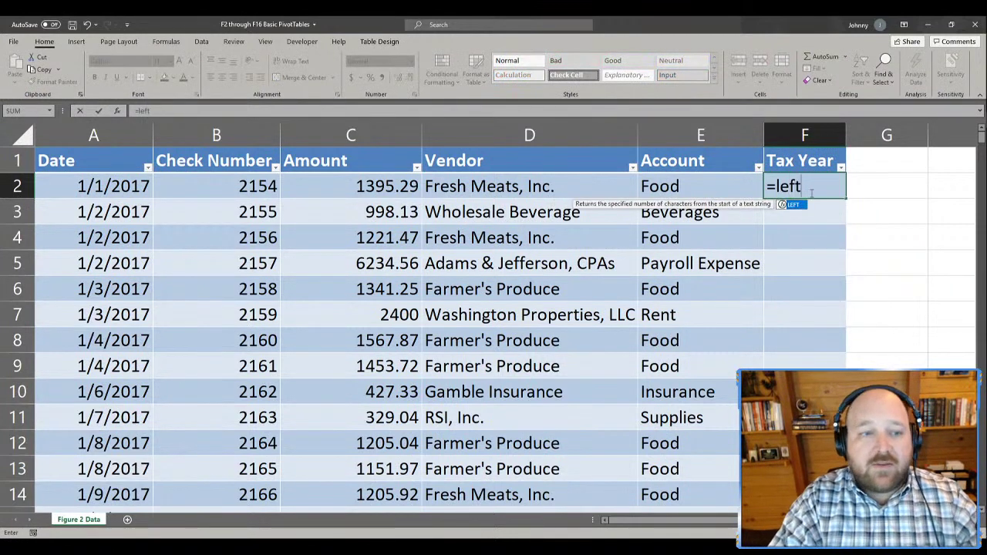
key("BackSpace")
key("BackSpace")
key("BackSpace")
key("BackSpace")
type("year()")
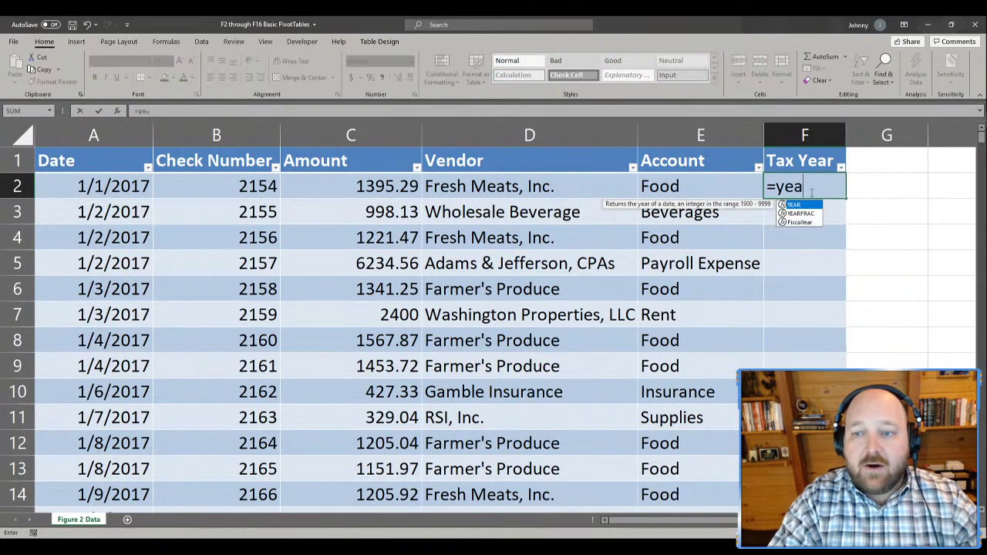
key("BackSpace")
key("Left")
key("Left")
key("Left")
key("Left")
key("Left")
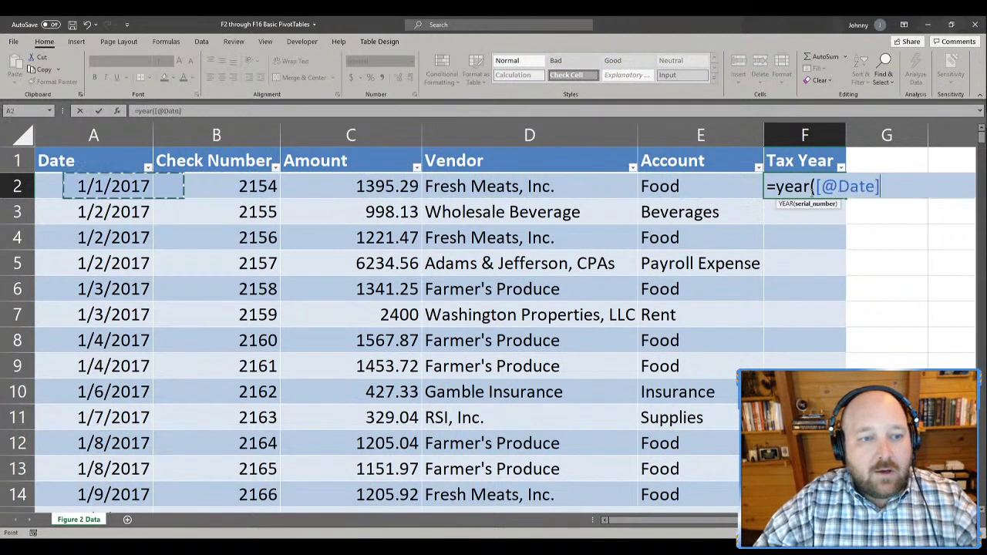
type(")")
key("Return")
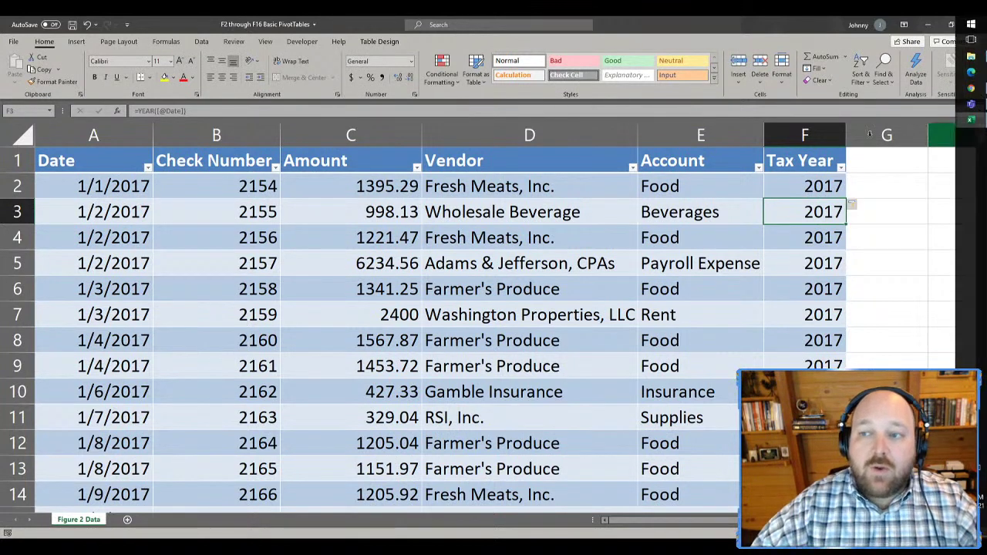
- Add a new table row in row 432 by filling the Date, Check Number, Amount, Vendor and Account values down from row 431
scroll(970, 137, "down", 20)
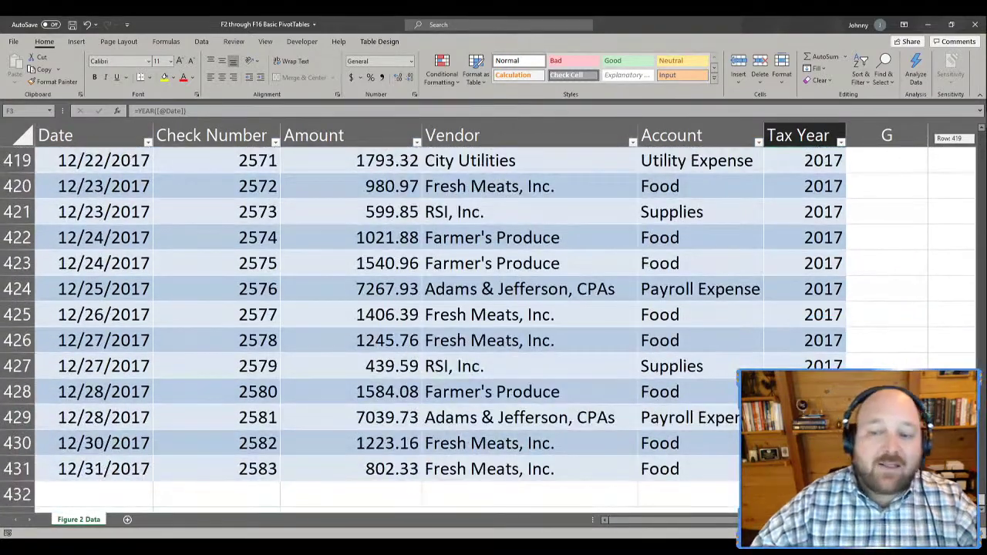
left_click(103, 490)
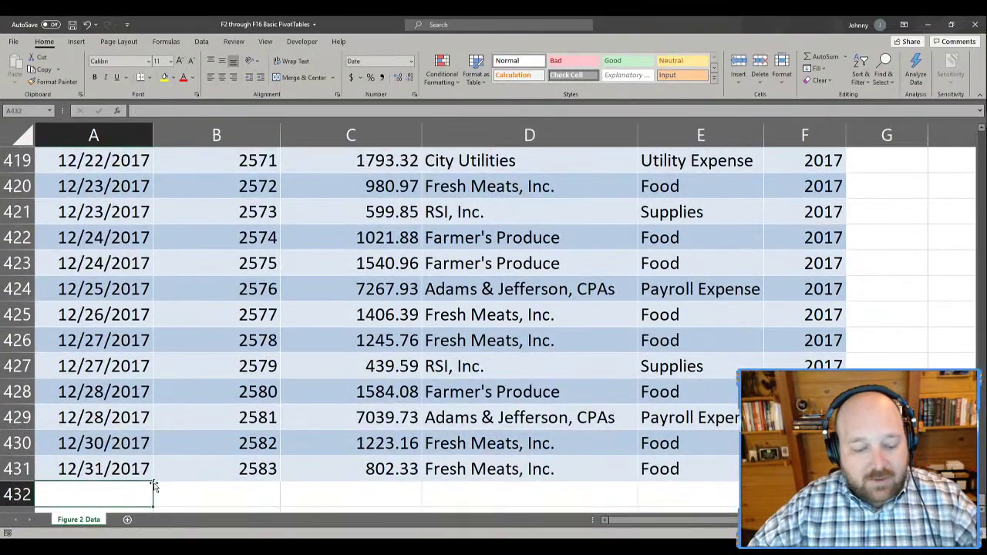
scroll(154, 431, "down", 3)
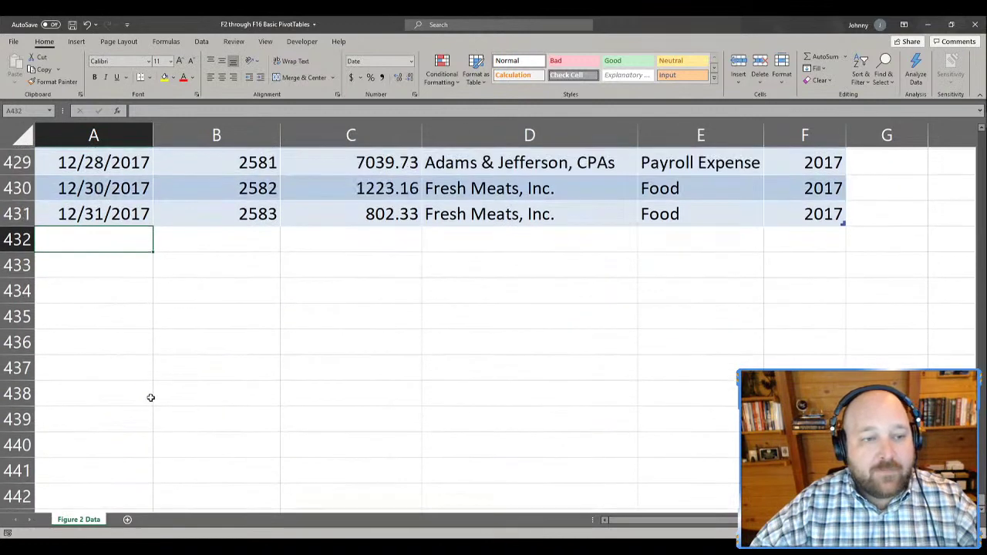
scroll(153, 378, "up", 1)
key("ctrl+d")
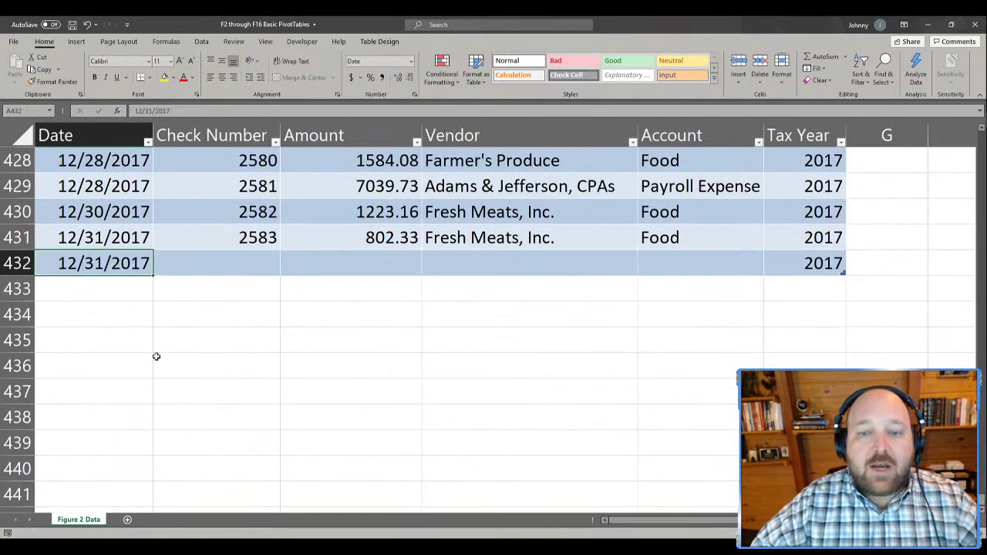
key("Tab")
key("ctrl+d")
key("Tab")
key("ctrl+d")
key("Tab")
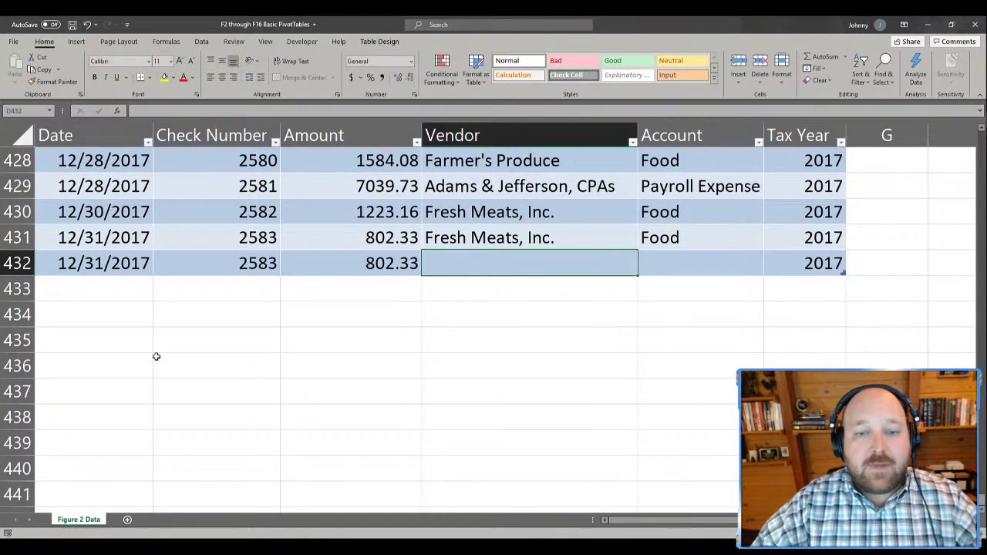
key("ctrl+d")
key("Tab")
key("ctrl+d")
key("Tab")
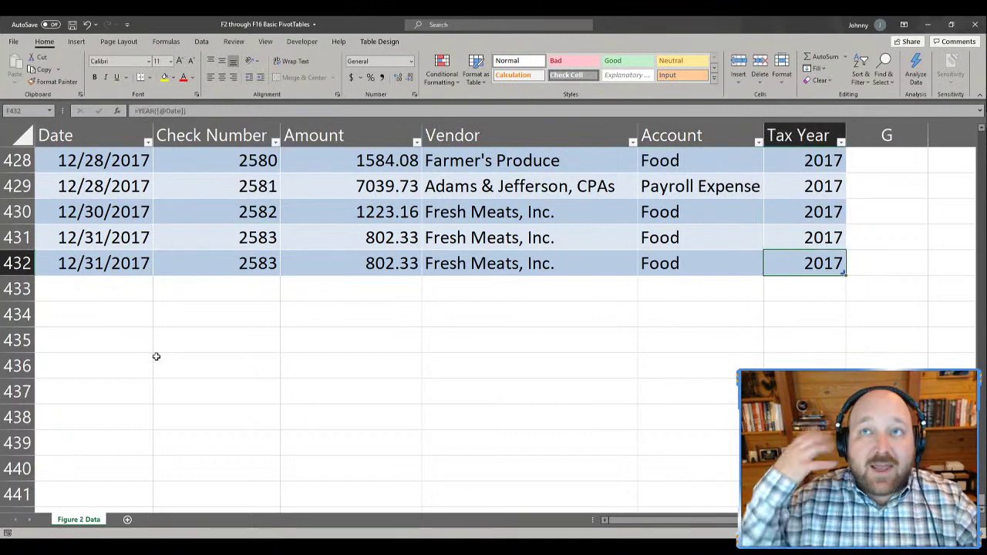
left_click(259, 237)
scroll(253, 239, "up", 2)
scroll(255, 241, "up", 1)
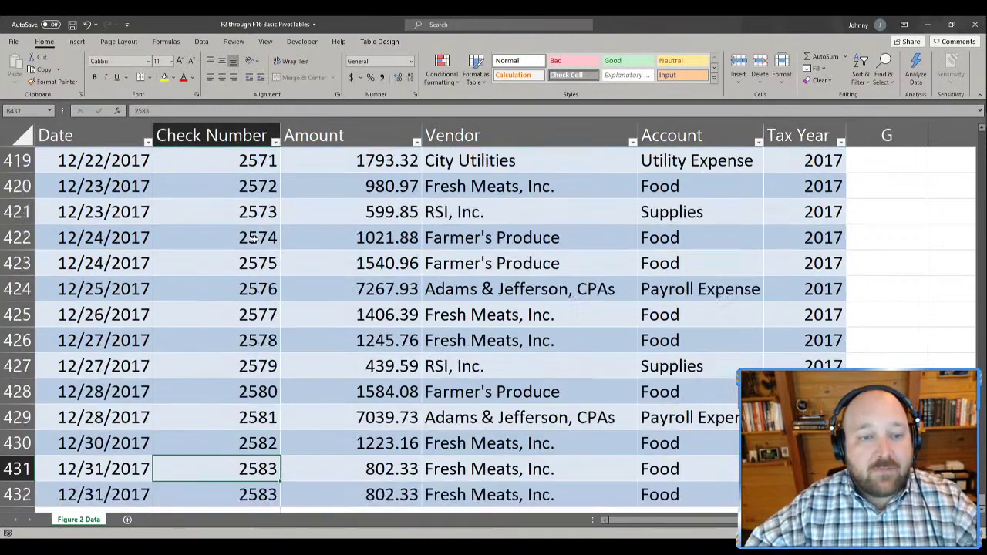
left_click(298, 245)
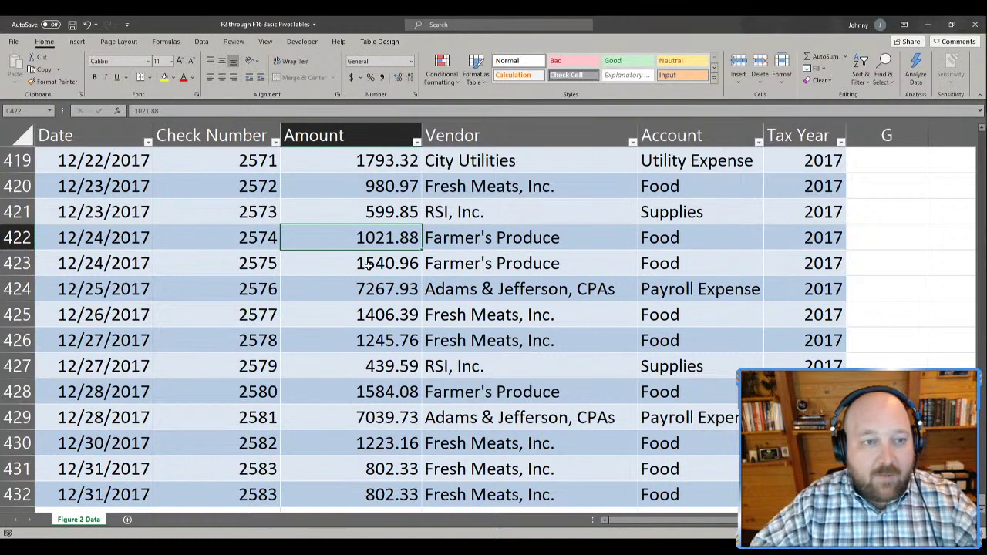
- Review the recommended PivotTables for the table, previewing Sum of Amount by Account, without inserting one
left_click(205, 252)
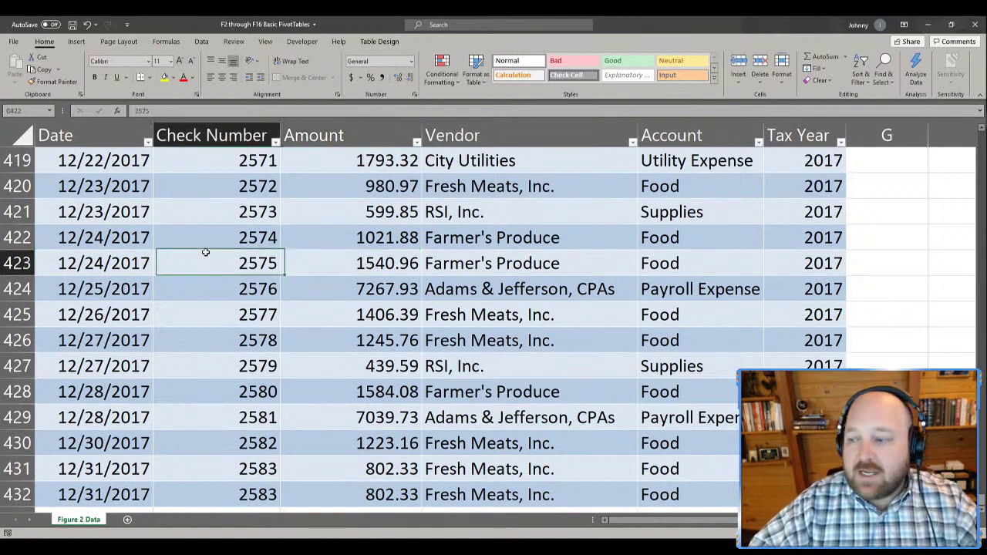
left_click(128, 232)
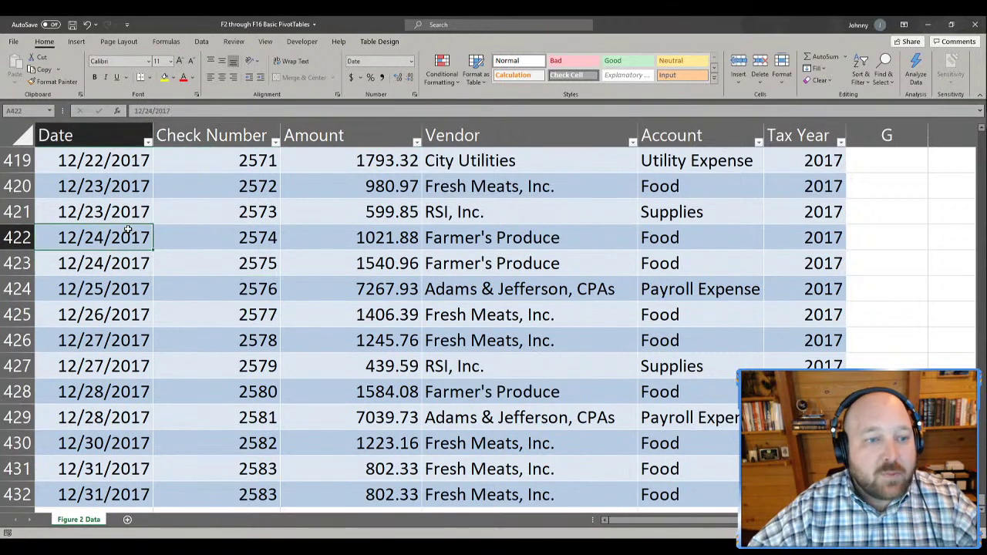
left_click(76, 43)
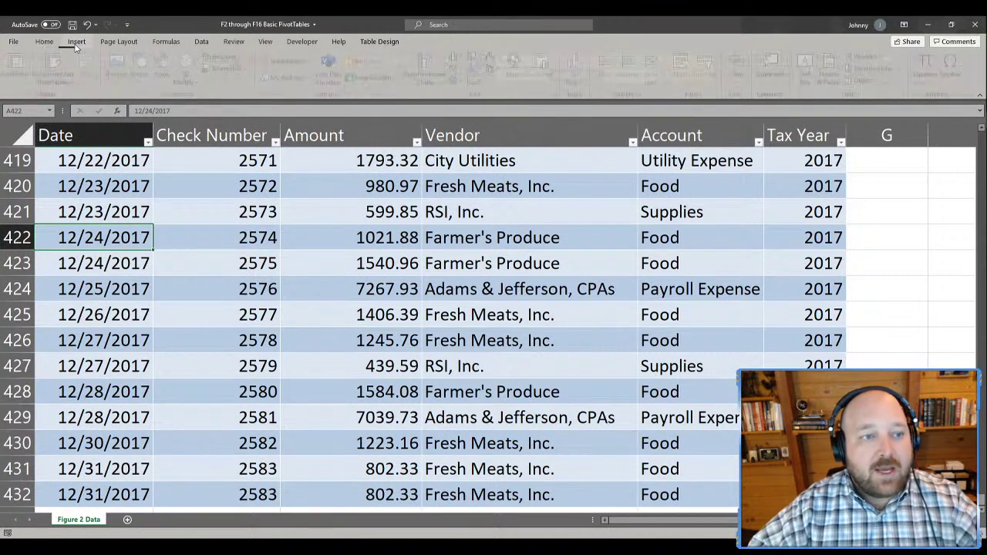
key("alt")
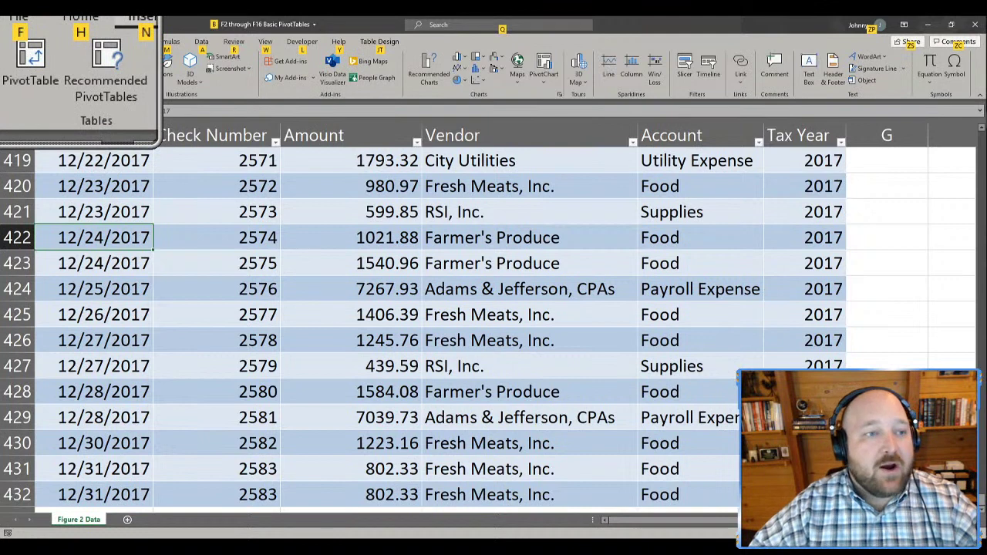
key("Escape")
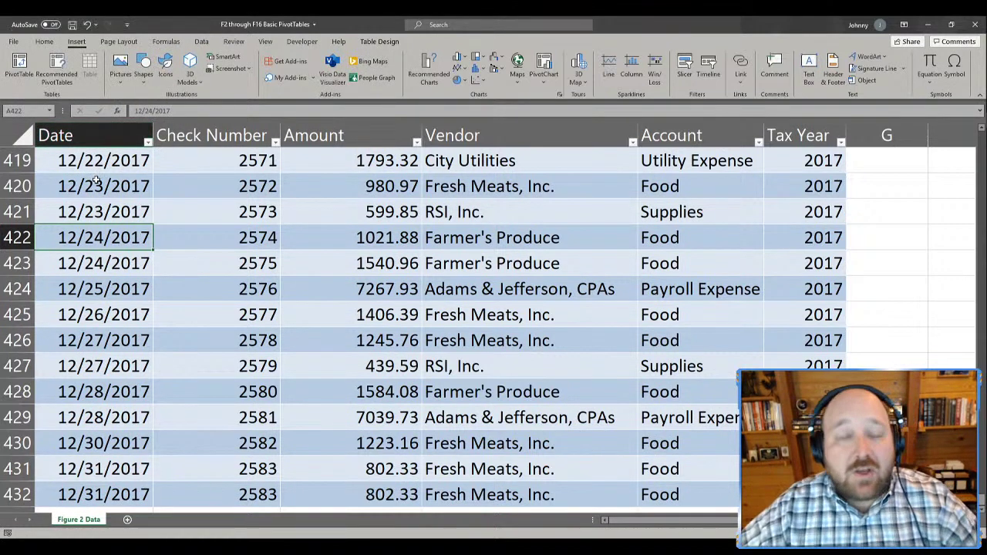
left_click(46, 62)
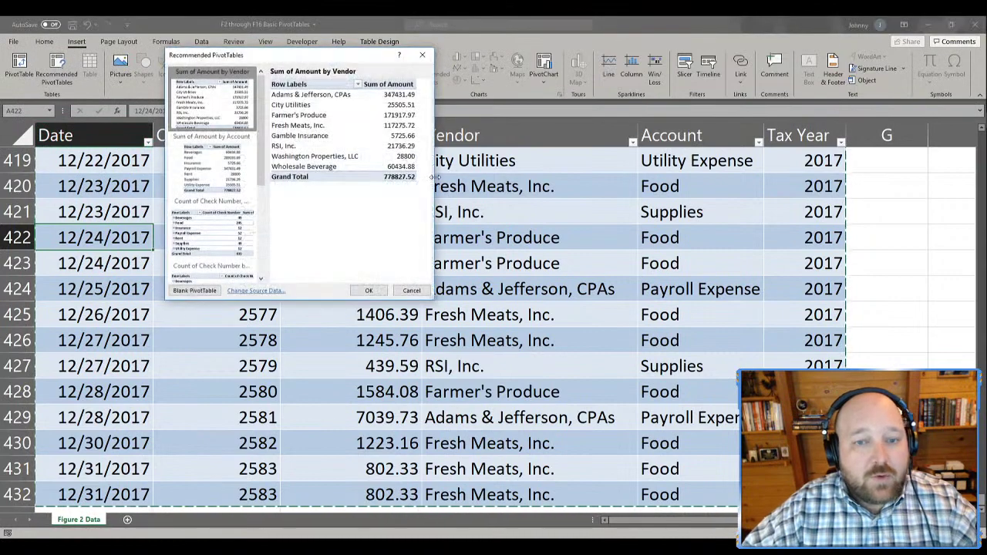
left_click_drag(256, 57, 392, 171)
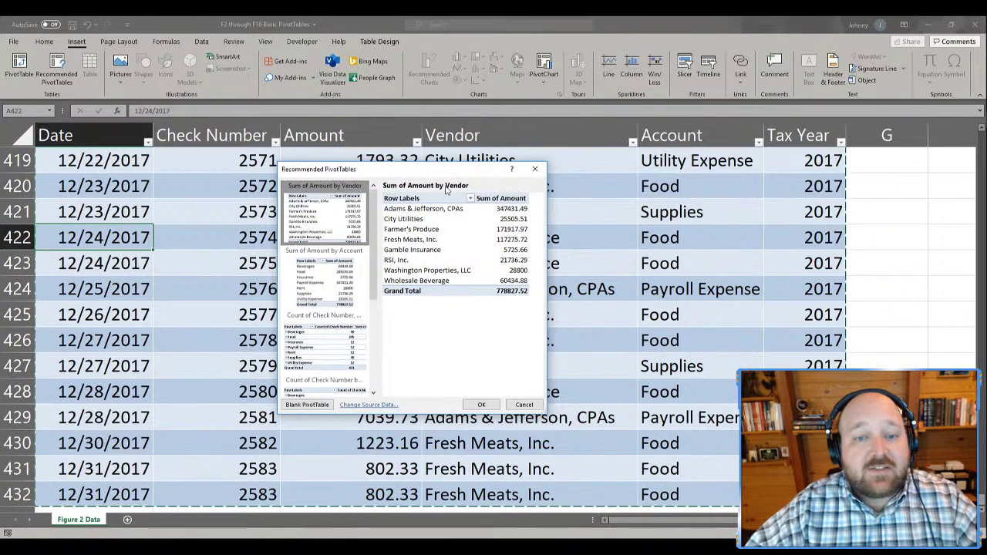
left_click(340, 274)
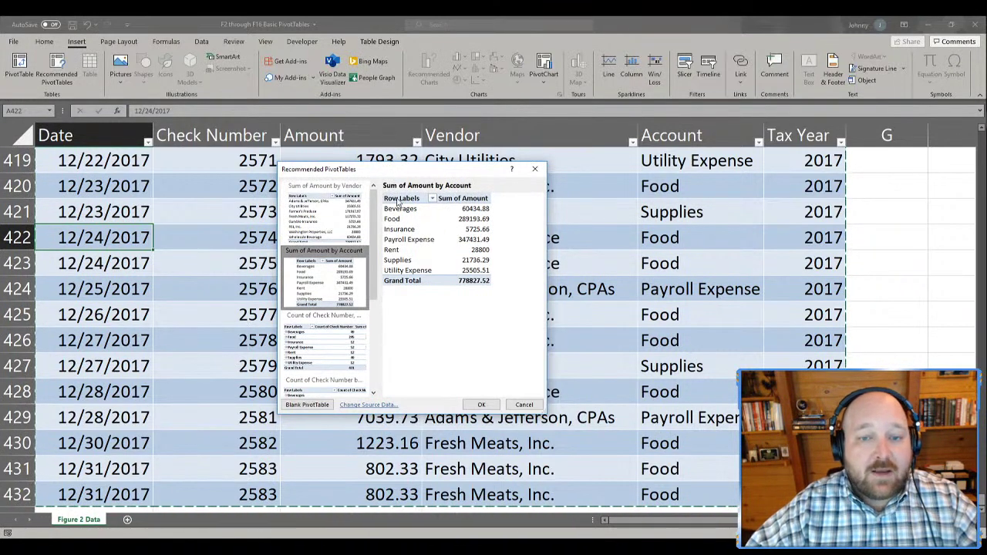
scroll(322, 324, "down", 5)
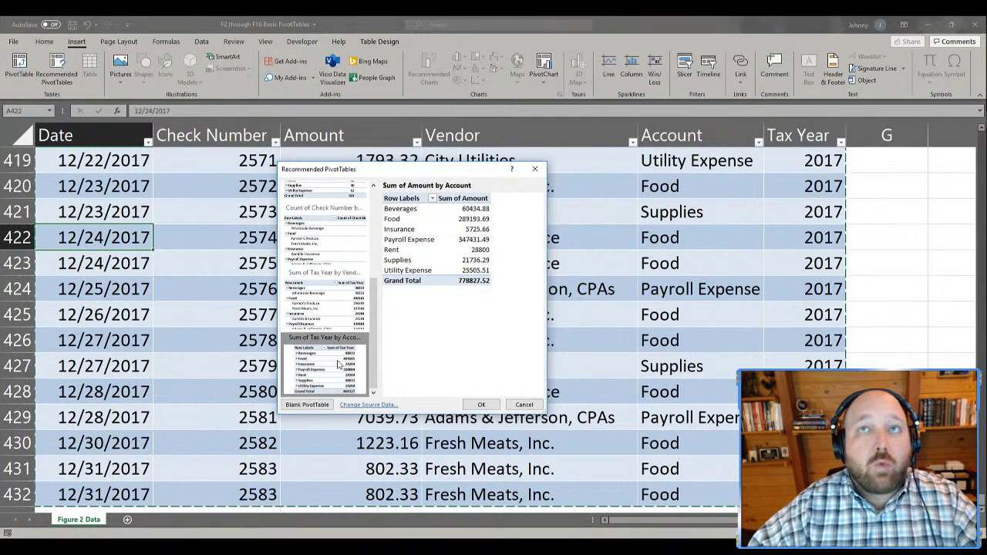
key("Escape")
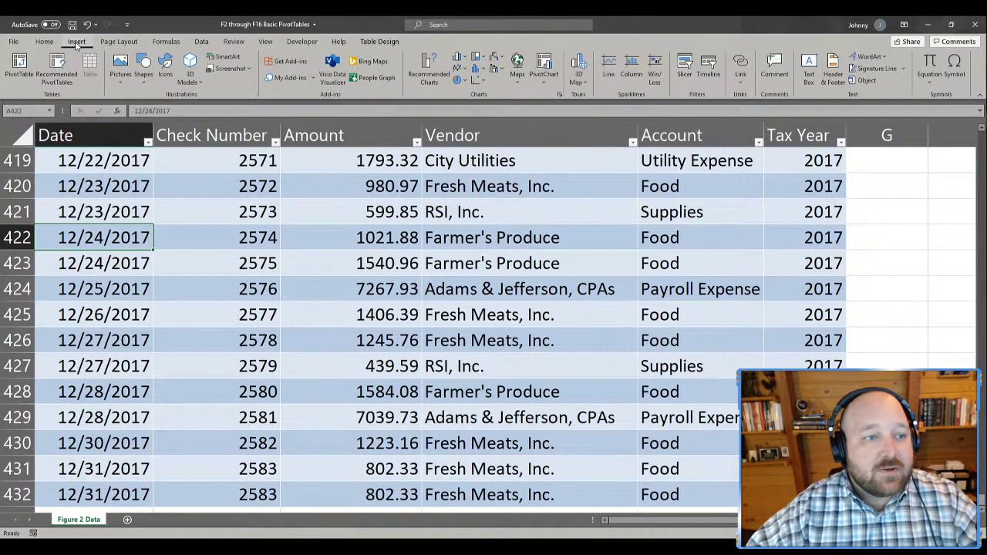
left_click(20, 66)
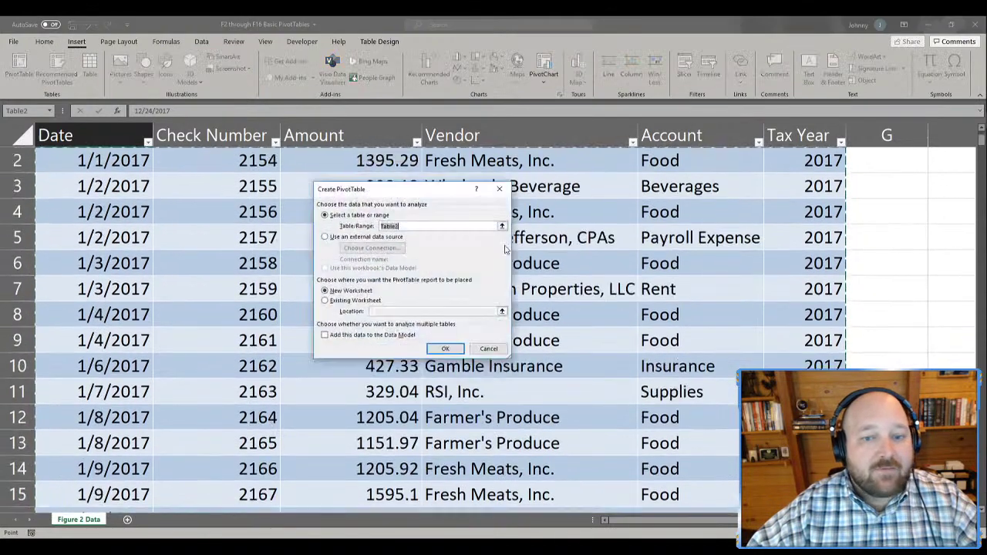
left_click_drag(380, 197, 300, 155)
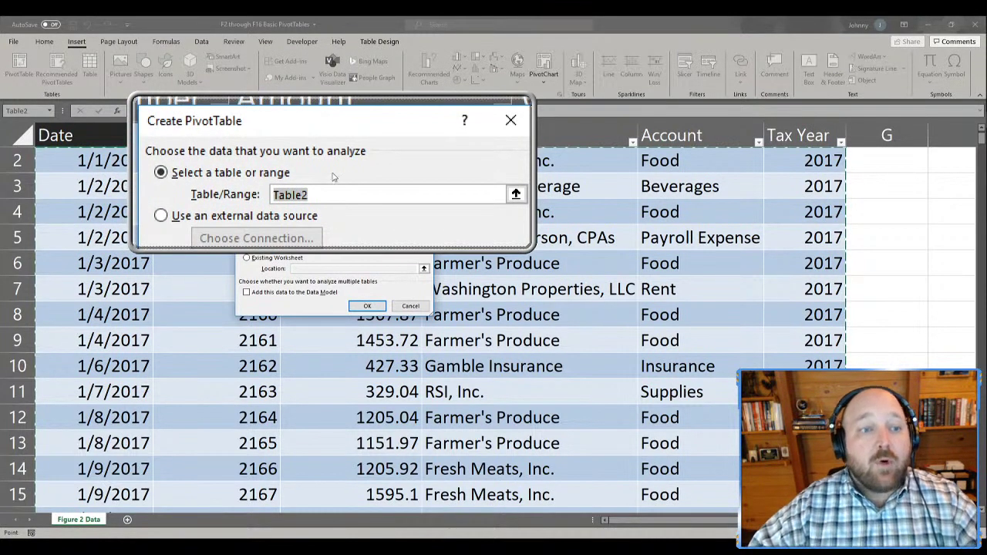
key("Escape")
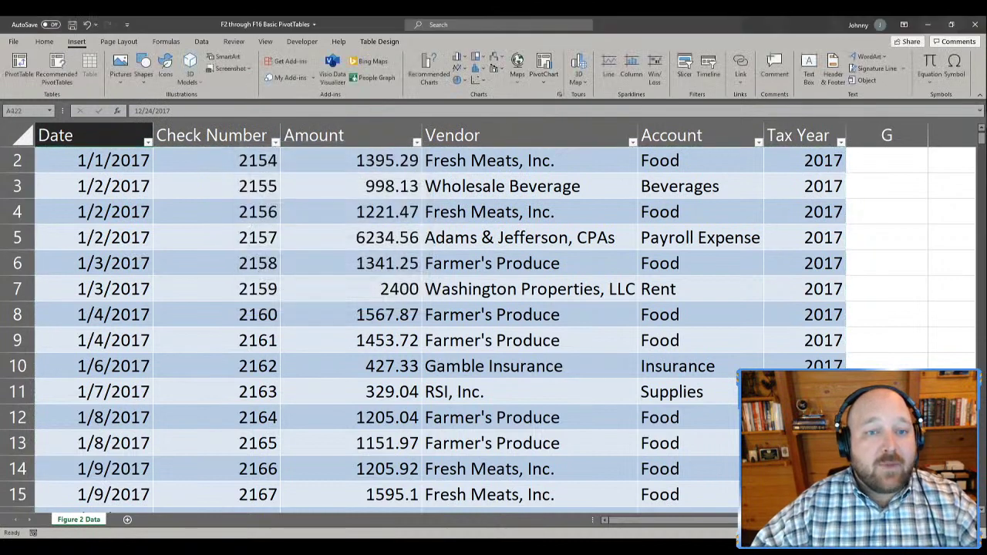
- Rename the source data table as CheckRegister
left_click(380, 43)
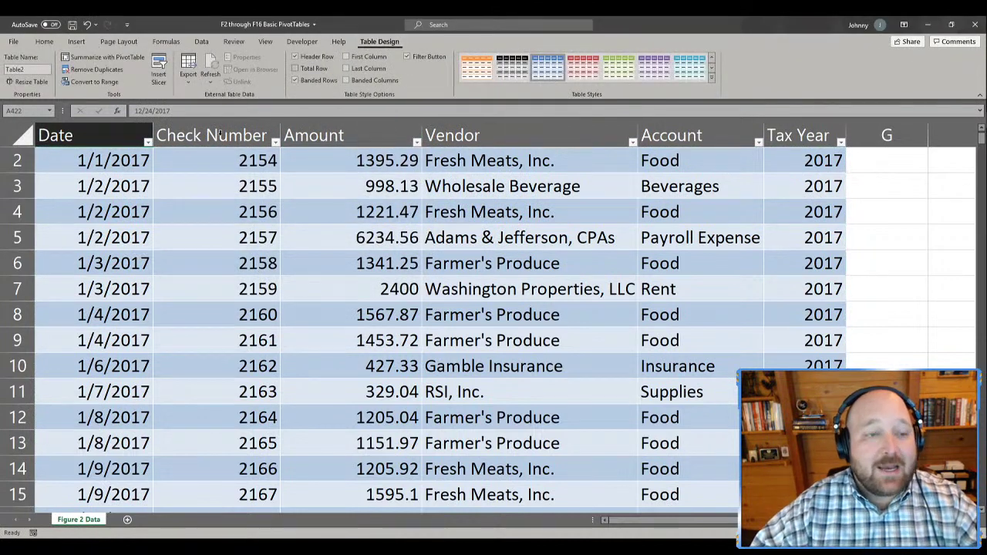
left_click(24, 69)
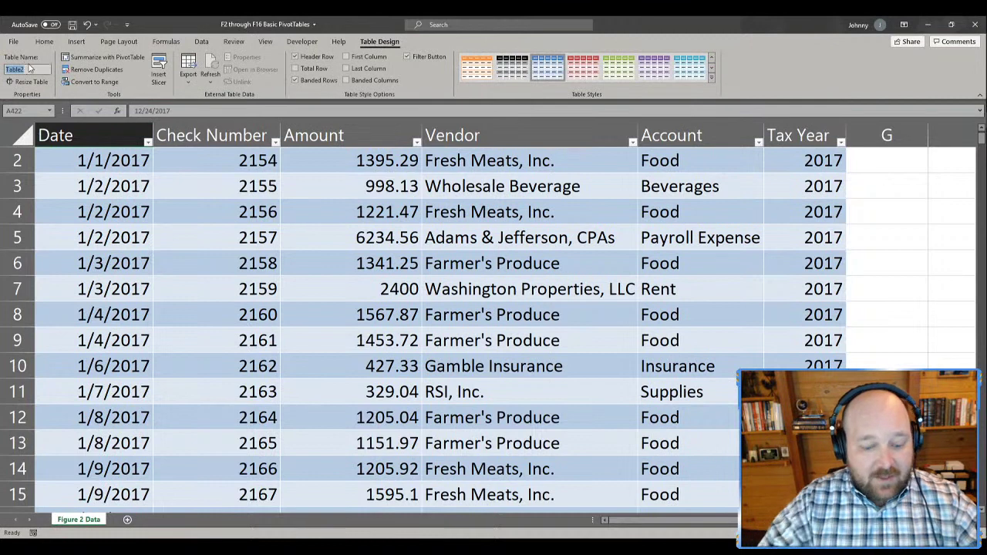
type("Check")
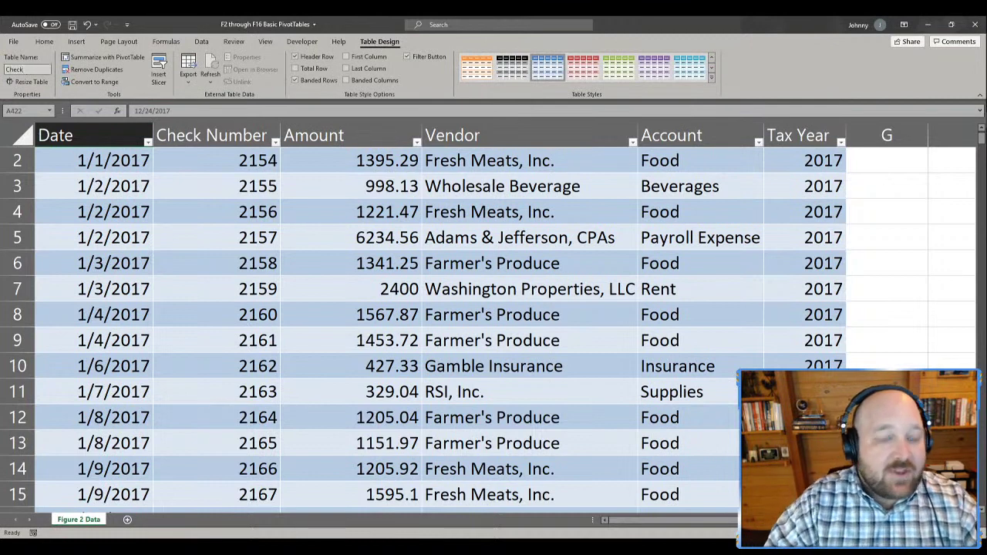
type("Register")
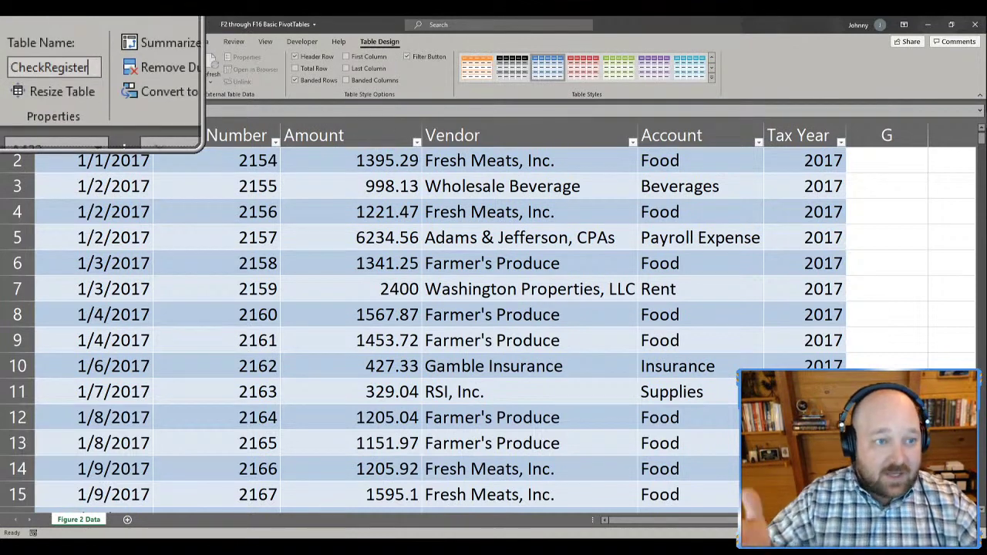
left_click(45, 70)
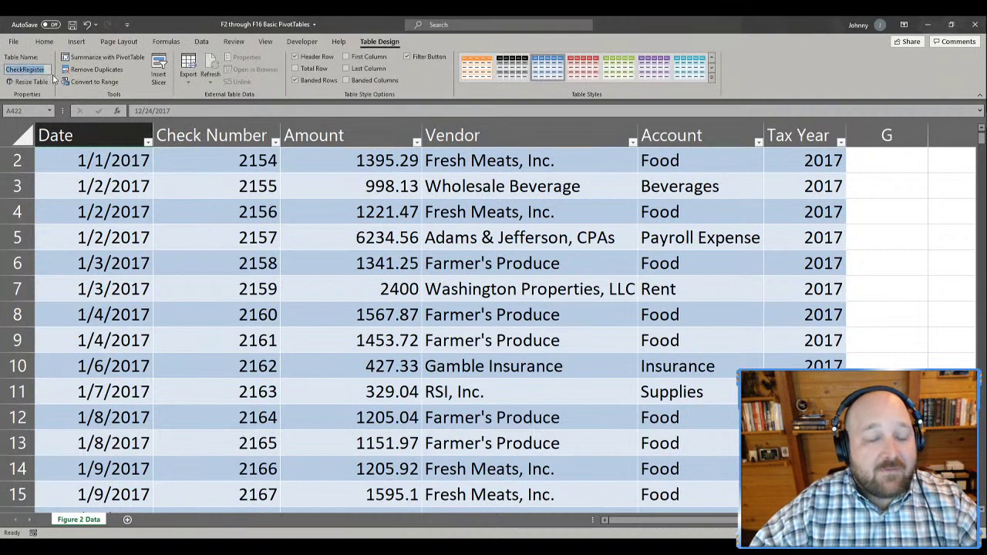
left_click(223, 231)
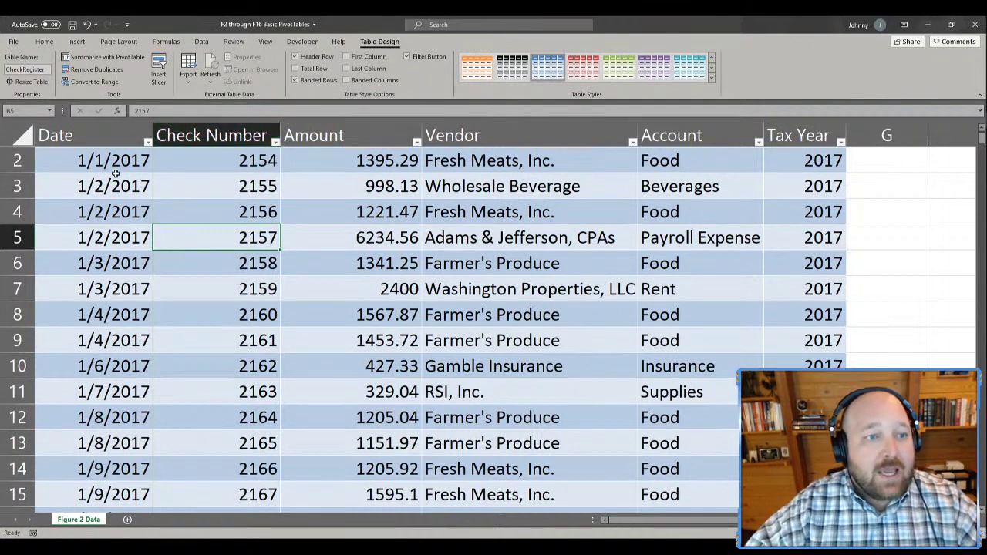
- Create a blank PivotTable from the CheckRegister table on a new worksheet
left_click(93, 61)
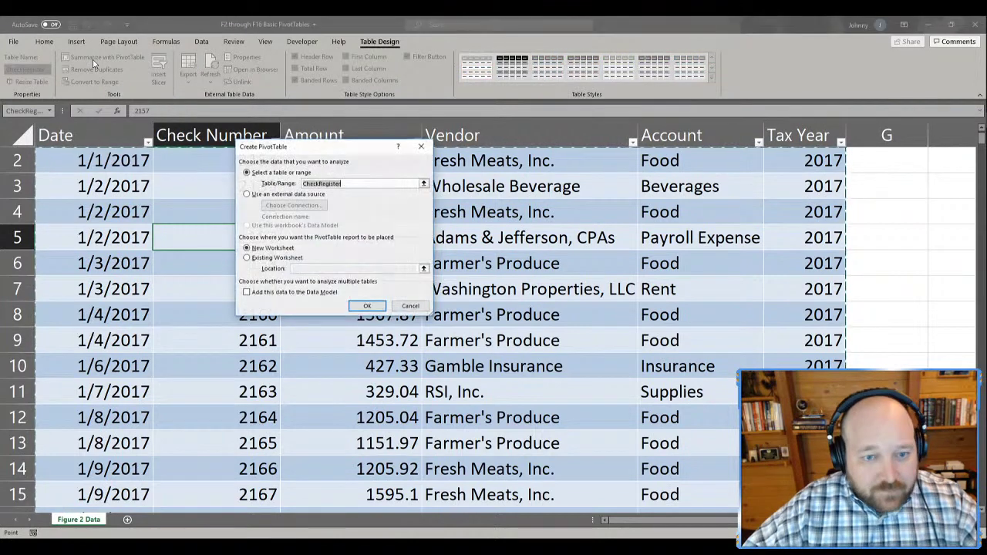
left_click_drag(333, 153, 303, 155)
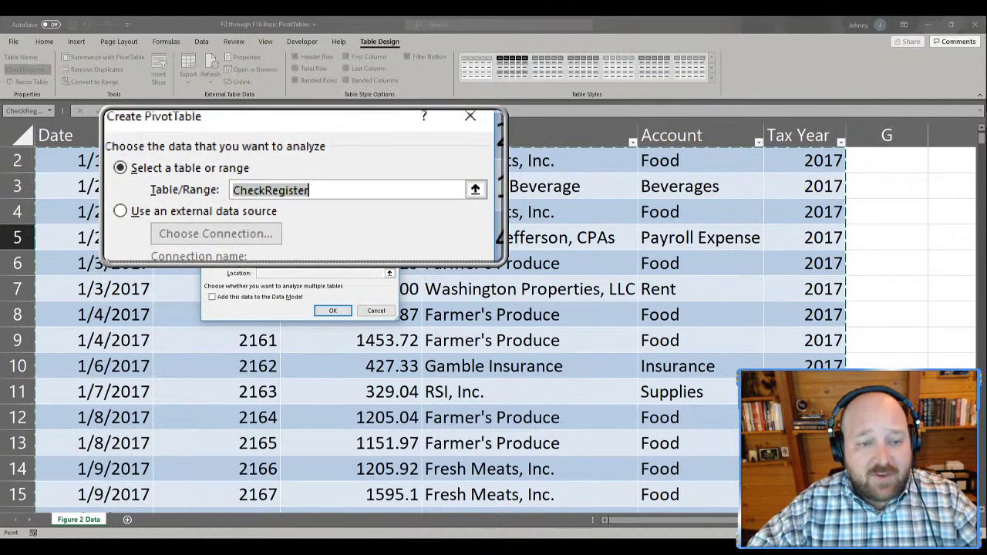
left_click(333, 311)
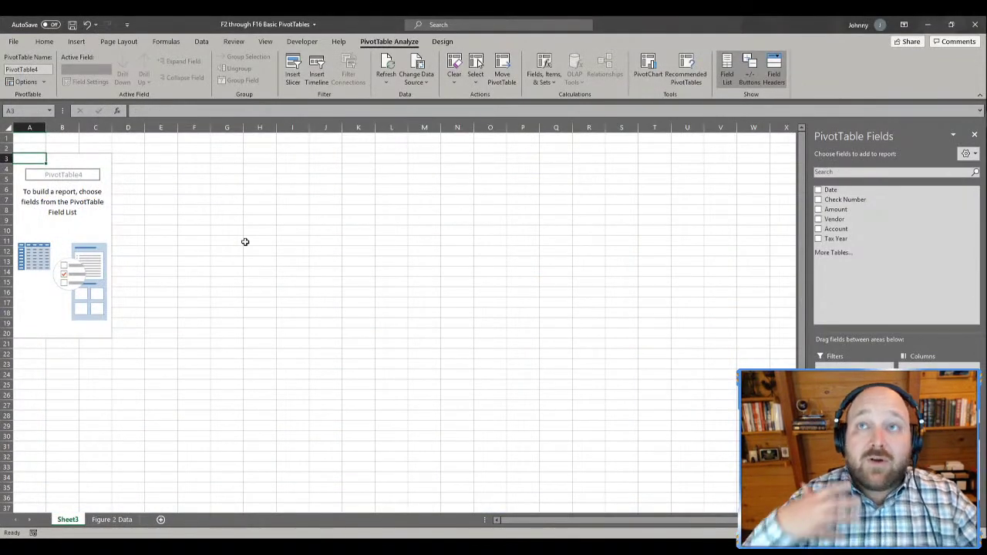
scroll(245, 242, "up", 6)
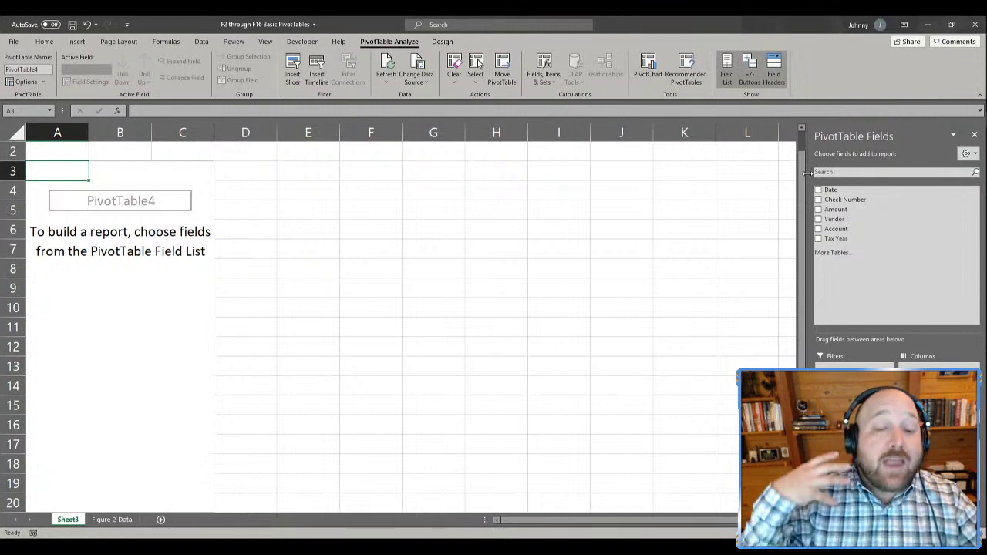
- Widen the PivotTable field list and add Amount as a summed value
left_click_drag(806, 173, 415, 193)
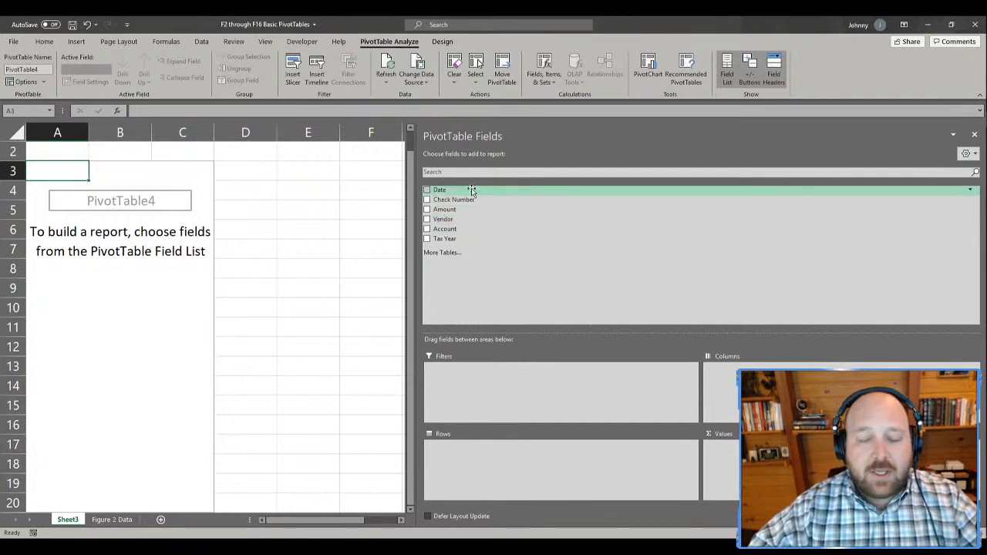
left_click_drag(460, 210, 724, 472)
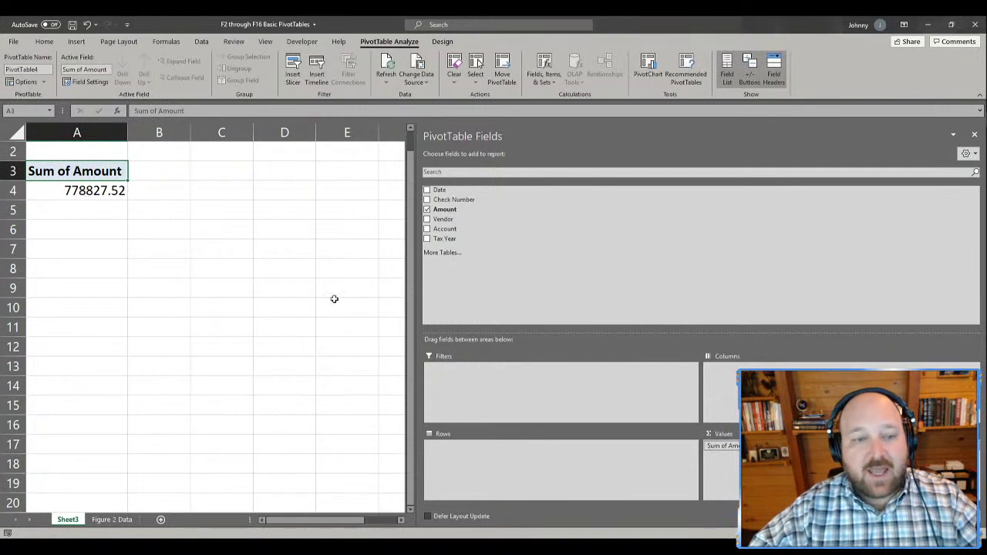
left_click(61, 191)
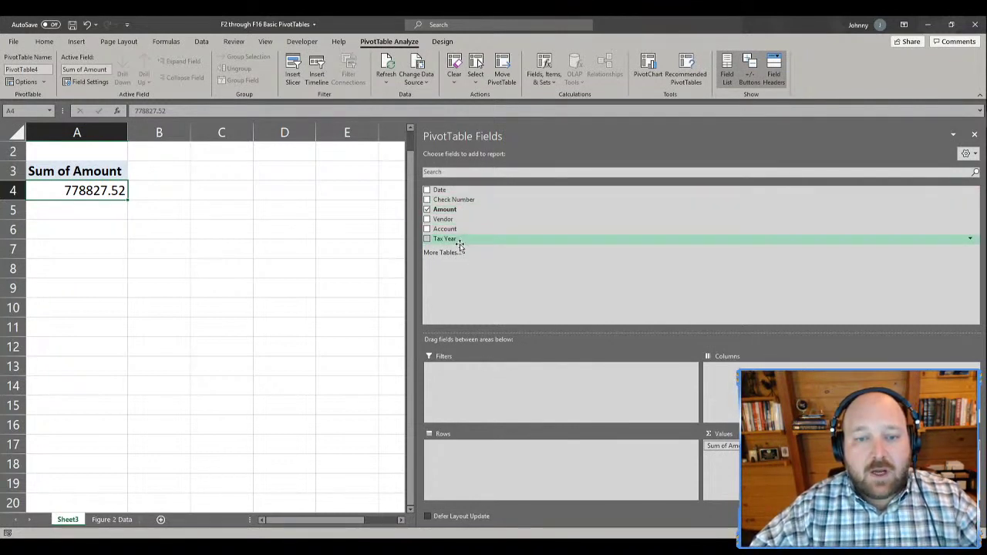
- Add Account as a report filter and restrict the PivotTable to Beverages
left_click_drag(456, 232, 486, 399)
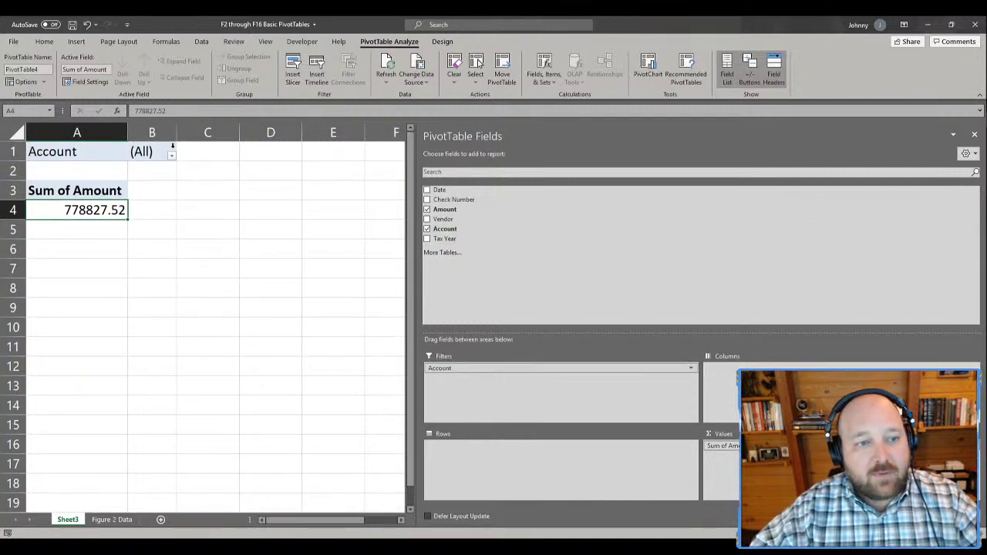
left_click(172, 156)
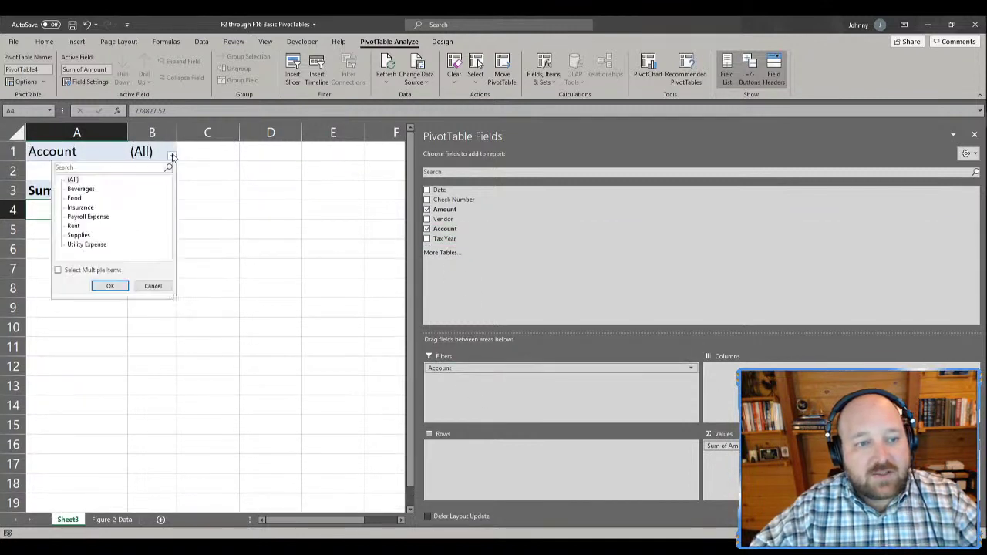
left_click(82, 189)
left_click(110, 286)
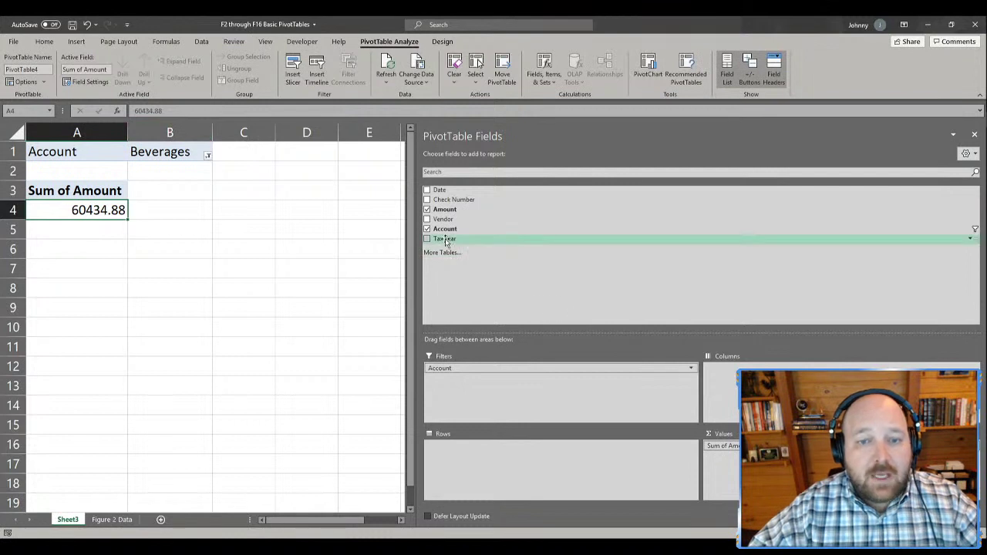
- Place Date in the PivotTable's columns and Vendor in its rows, and narrow the field list
left_click_drag(434, 191, 713, 369)
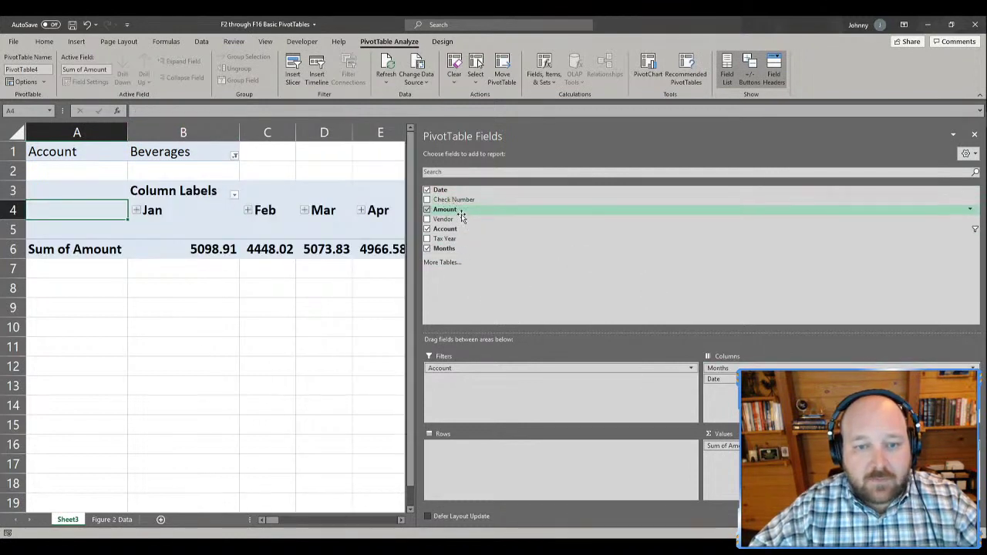
left_click_drag(443, 219, 478, 486)
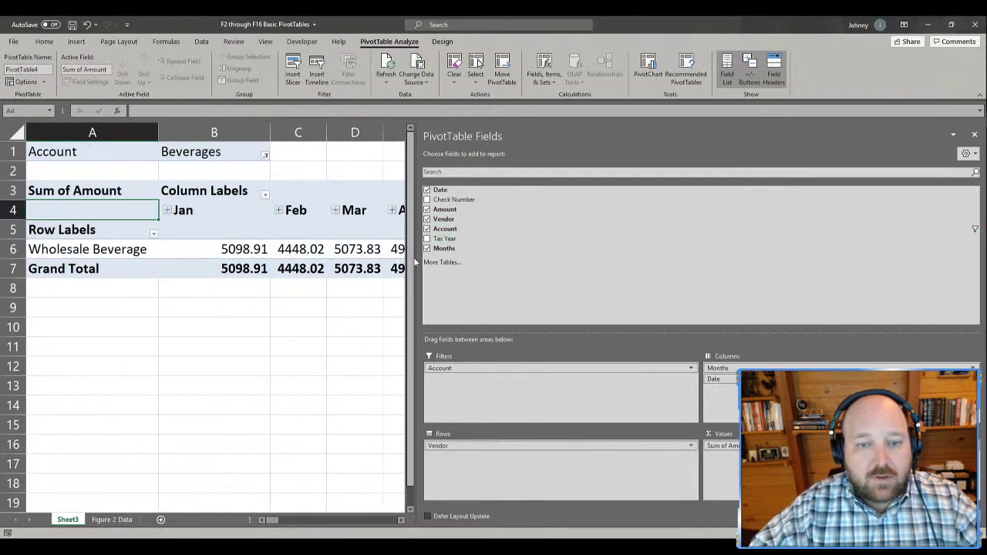
left_click_drag(412, 264, 727, 287)
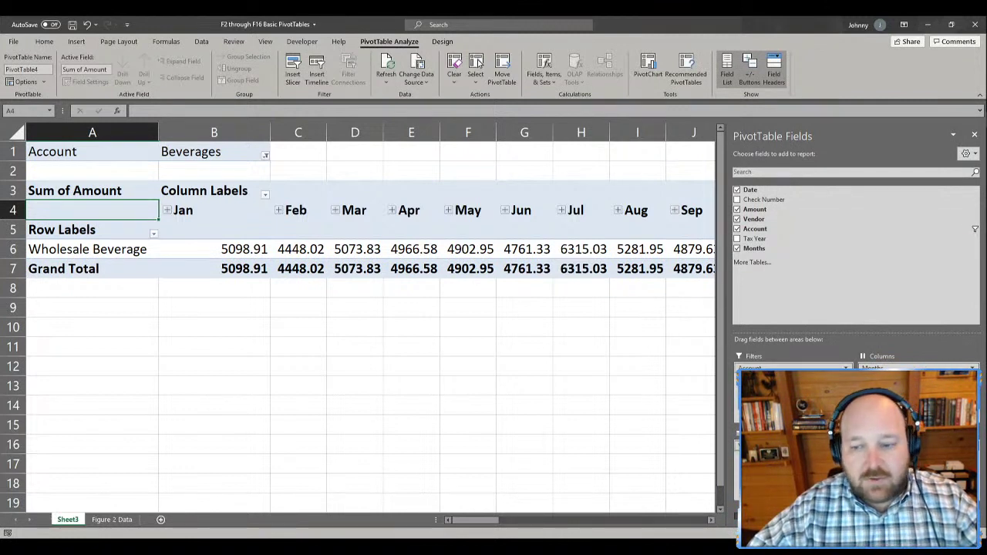
- Replace the Beverages report filter with Account as a row field above Vendor, and close the field list
key("ctrl+z")
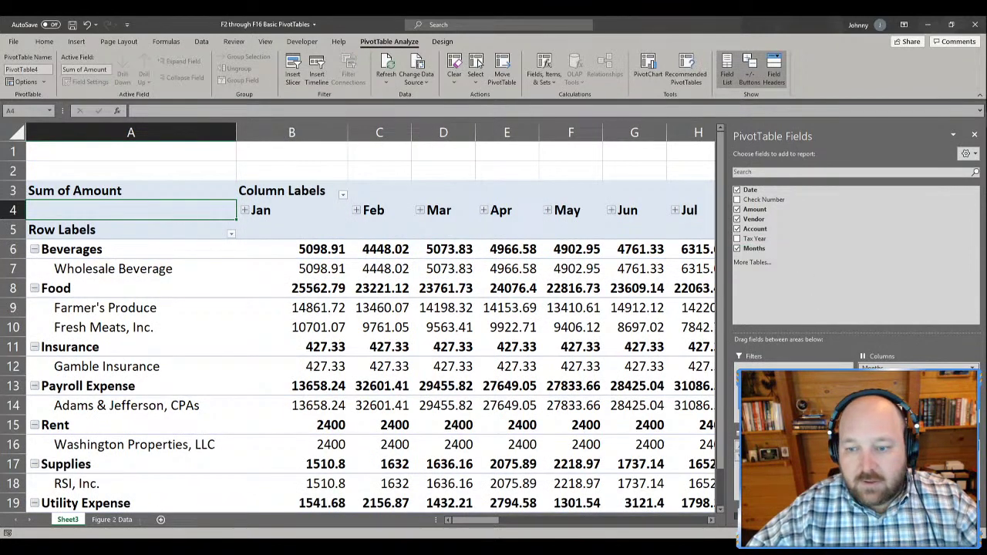
scroll(383, 369, "down", 1)
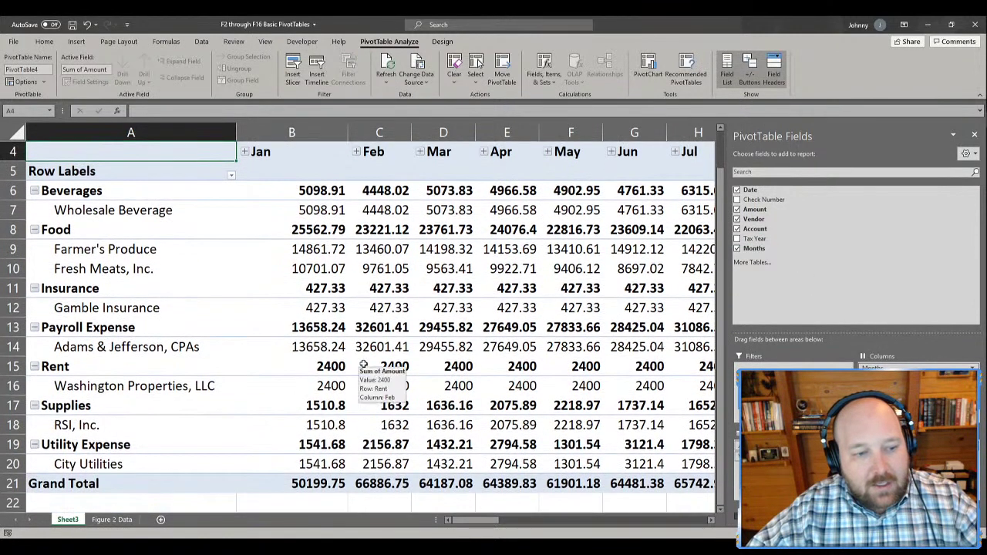
left_click(974, 134)
scroll(584, 278, "up", 1)
scroll(584, 278, "up", 1)
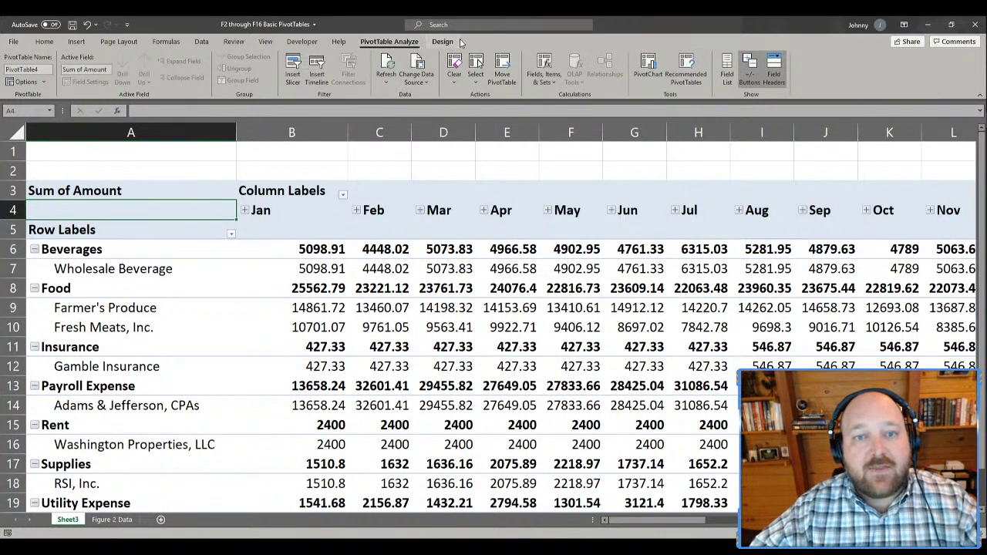
- Rename the PivotTable as CheckPivot and refresh its data
left_click(452, 43)
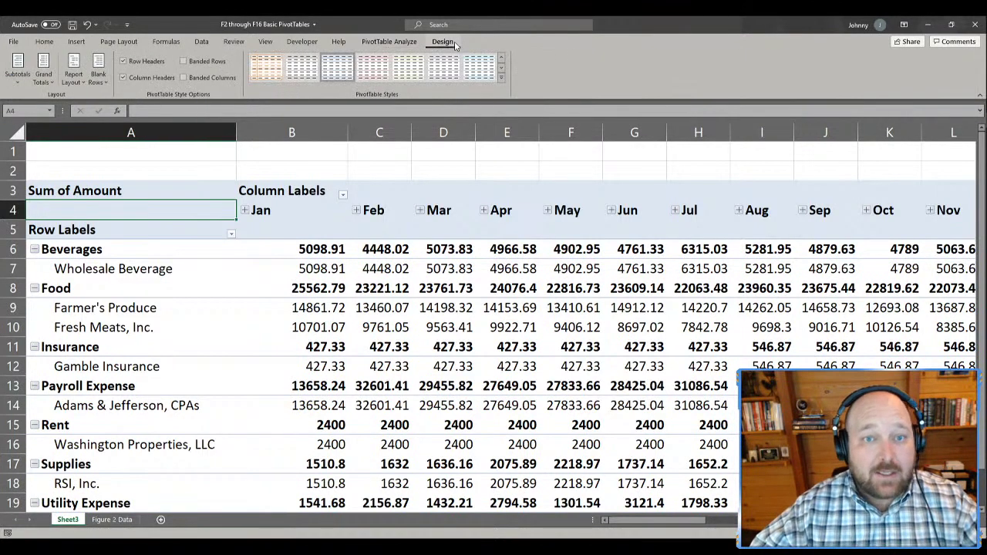
left_click(388, 42)
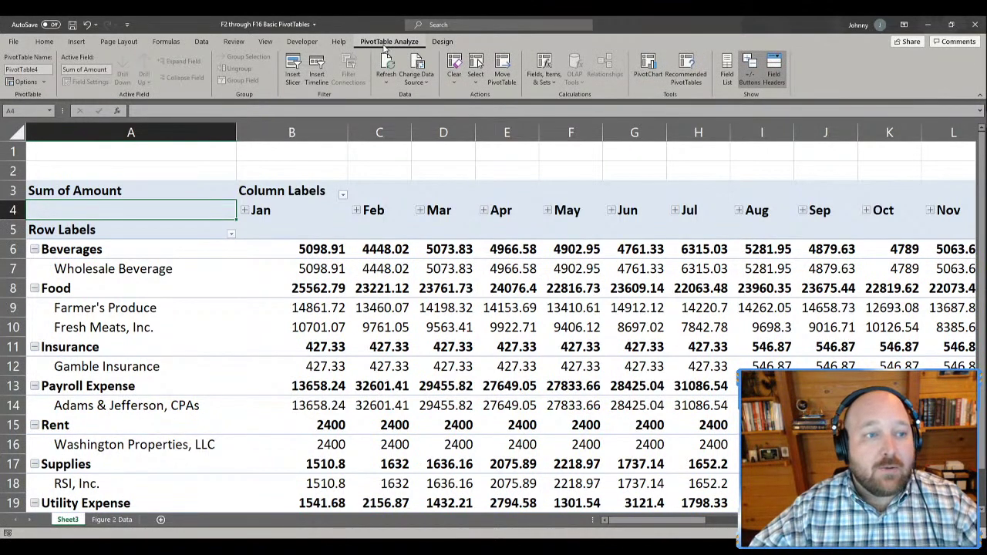
left_click(36, 71)
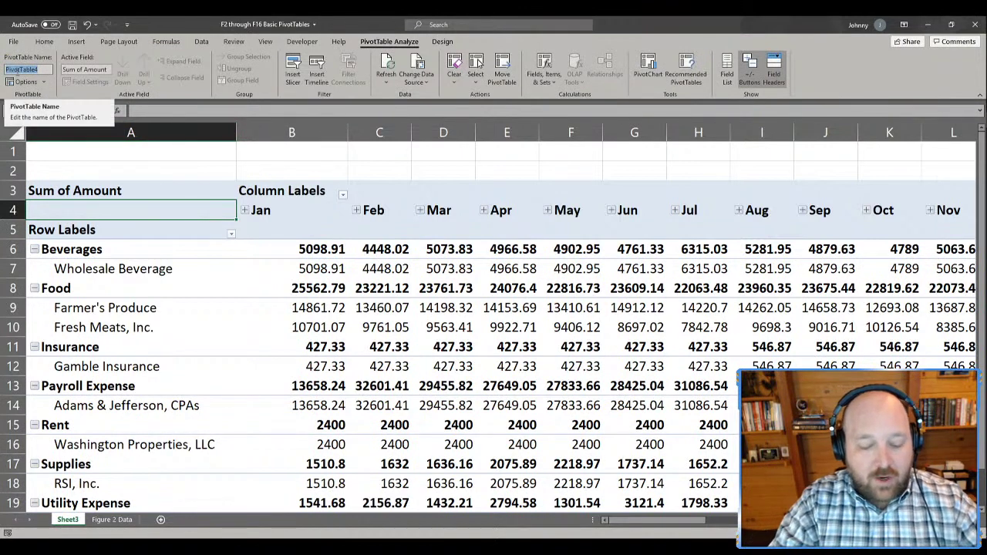
type("Che")
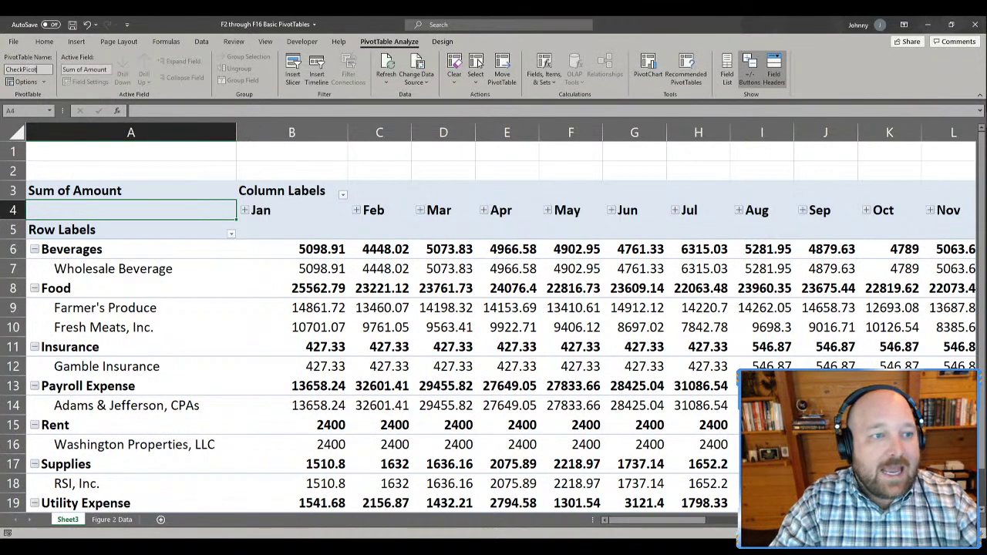
type("ckPivot")
key("Return")
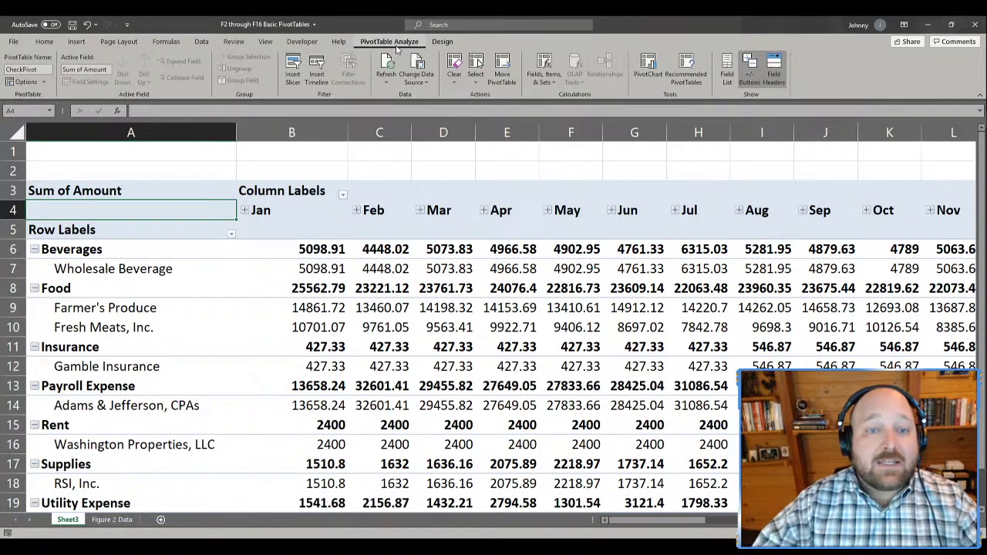
left_click(386, 80)
left_click(387, 62)
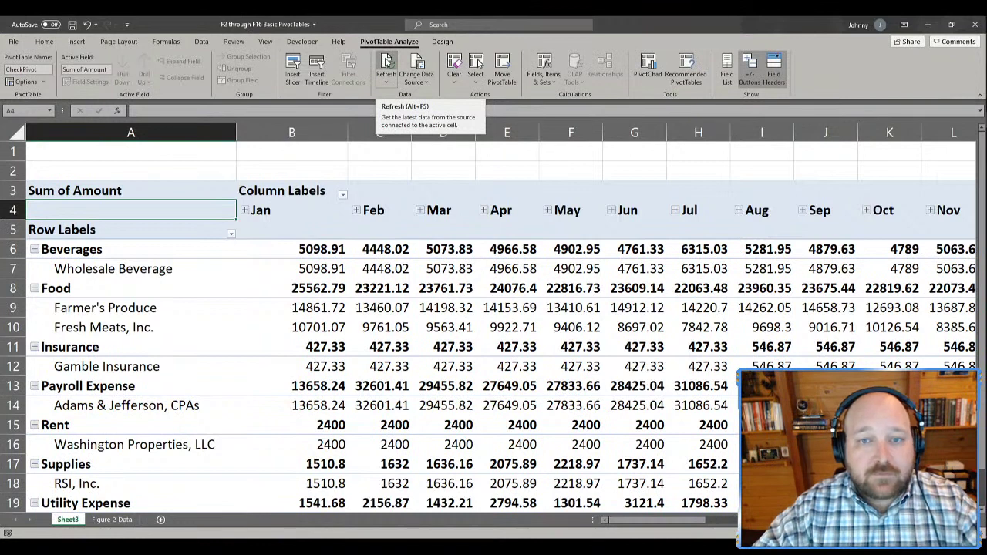
- View the options for inserting a calculated field in the PivotTable without adding one
left_click(546, 81)
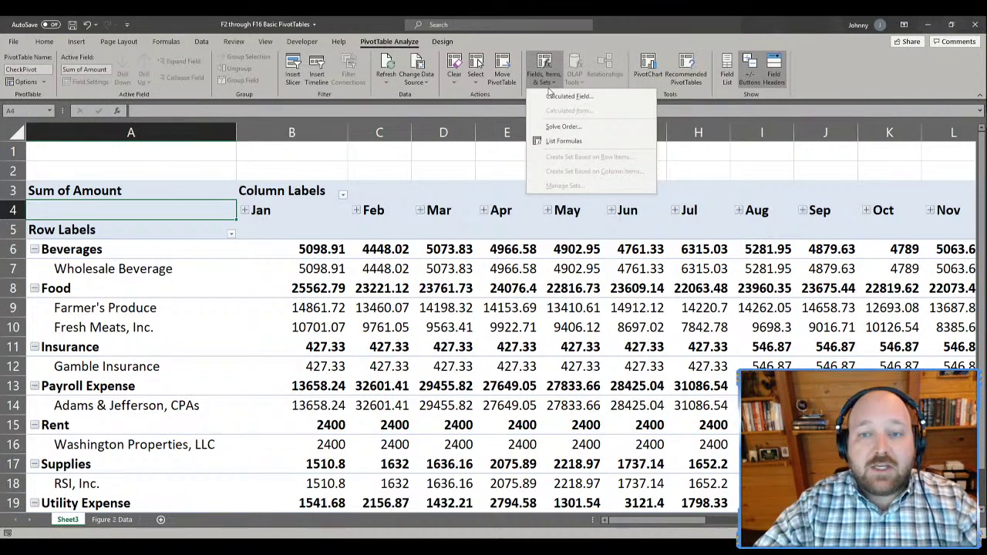
left_click(567, 96)
left_click_drag(285, 166, 373, 186)
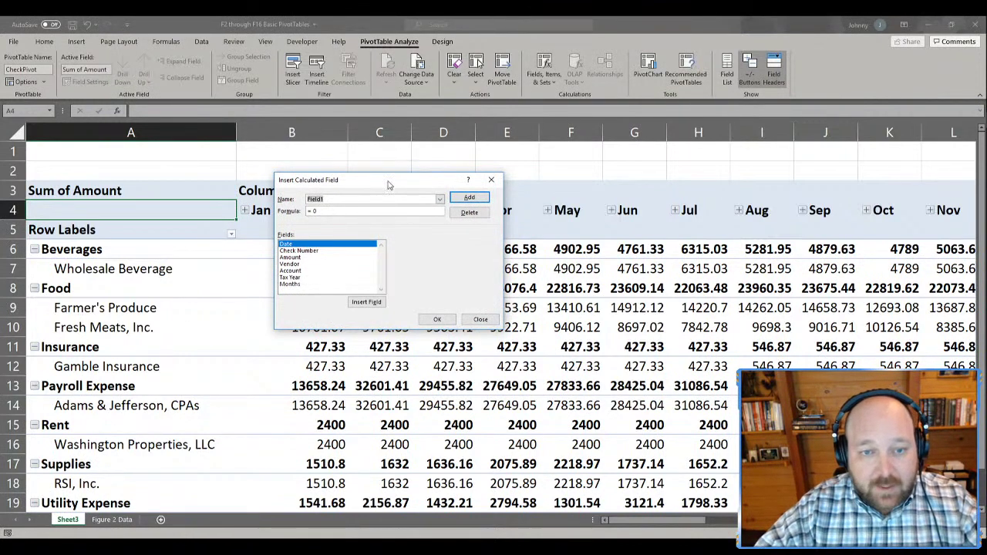
key("Escape")
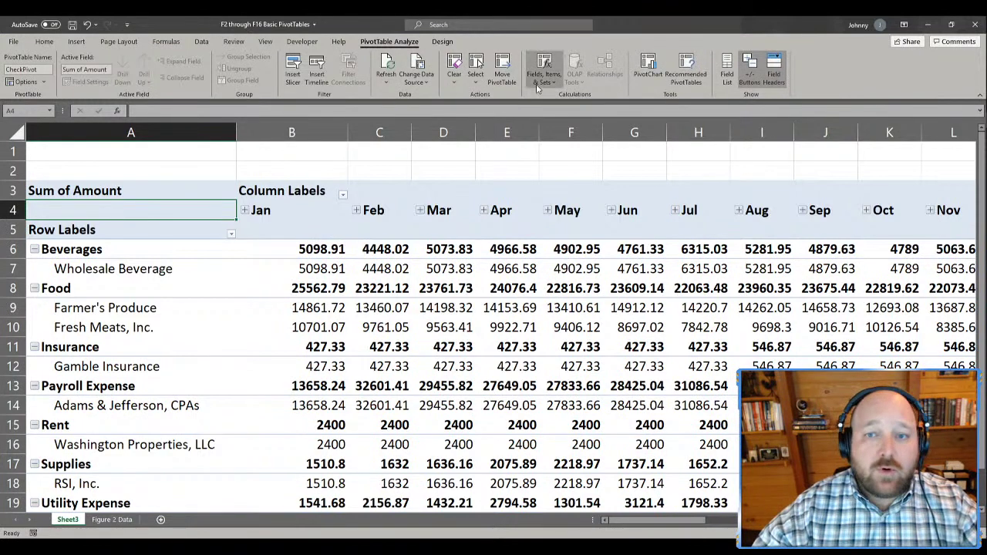
left_click(551, 70)
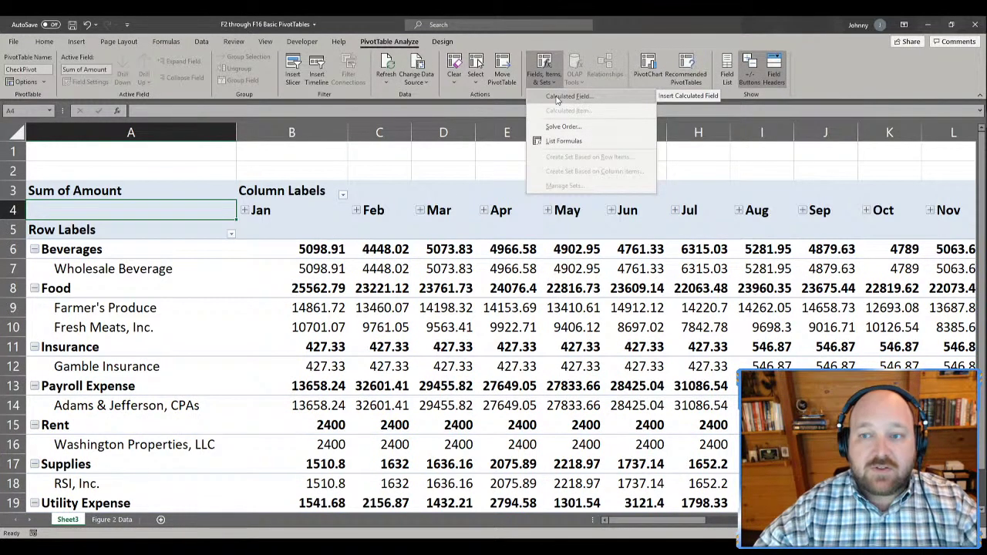
- Replace Date and Months in the PivotTable's columns with Tax Year, using the field list, and close the list
left_click(727, 83)
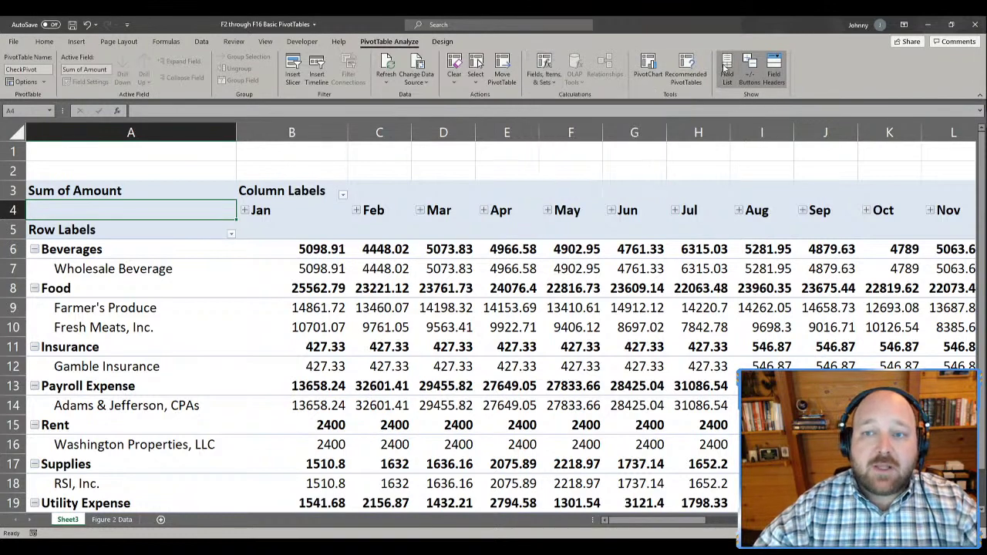
left_click(726, 70)
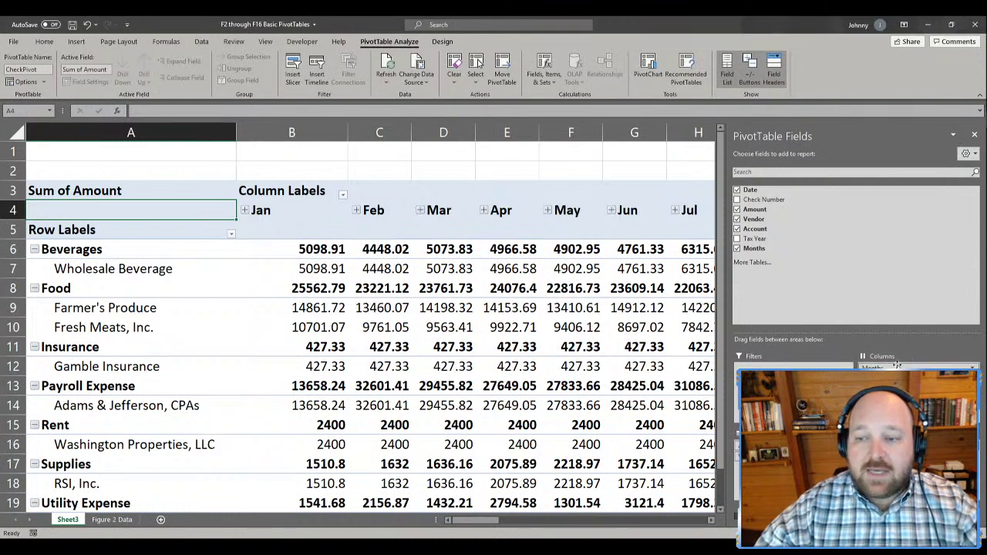
left_click_drag(804, 313, 786, 259)
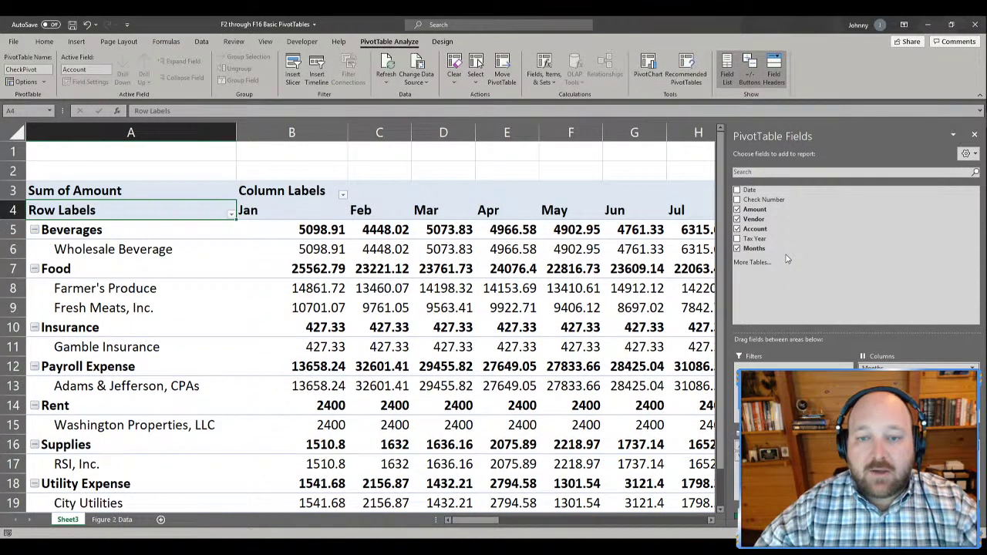
left_click_drag(873, 369, 887, 368)
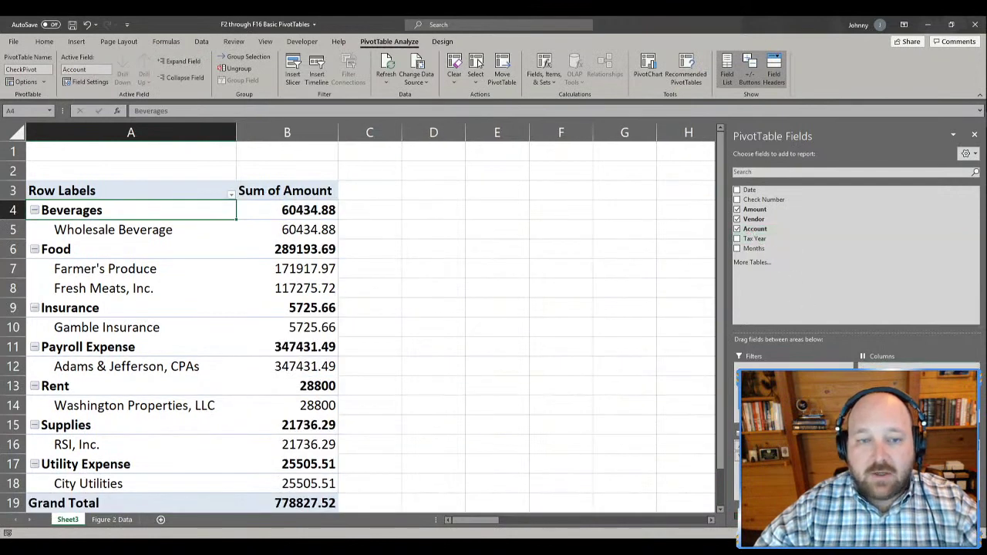
mouse_move(973, 147)
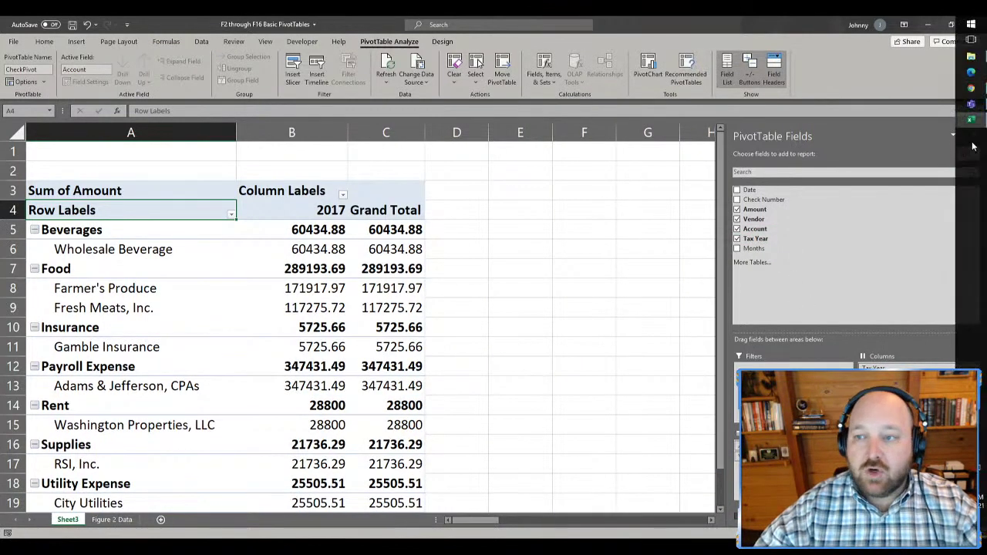
left_click(973, 135)
- Apply the blue PivotTable style from the first row of the Medium styles
left_click(442, 42)
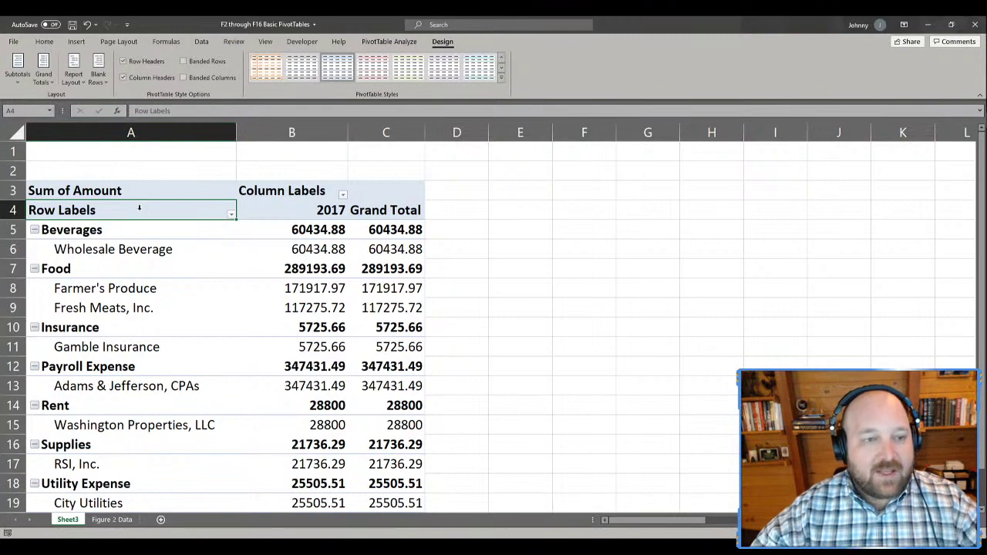
scroll(139, 210, "up", 2)
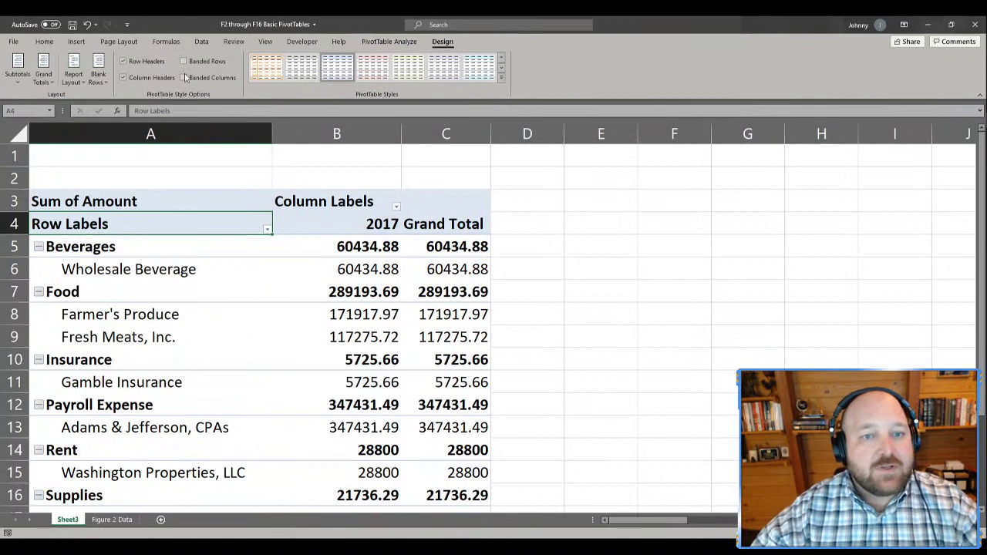
left_click(500, 76)
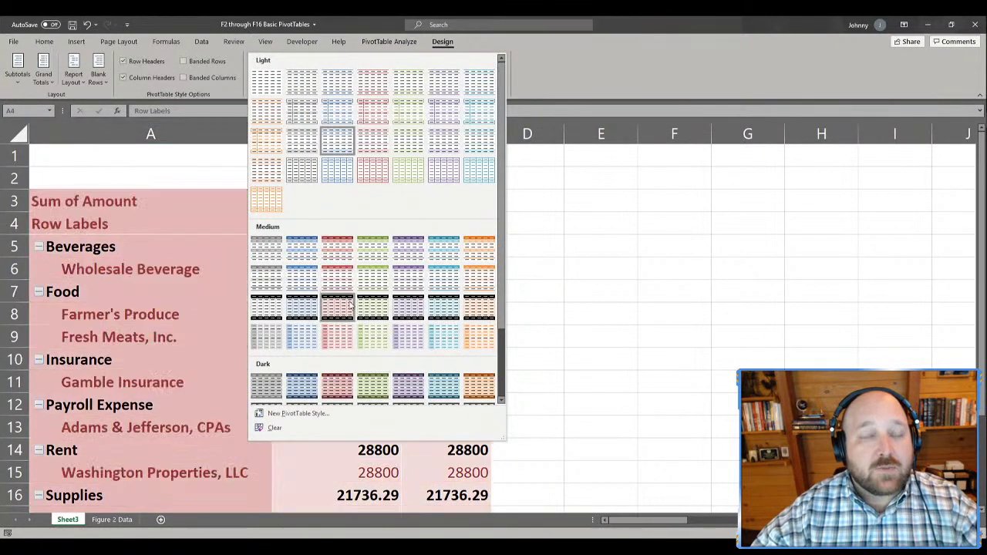
left_click(314, 257)
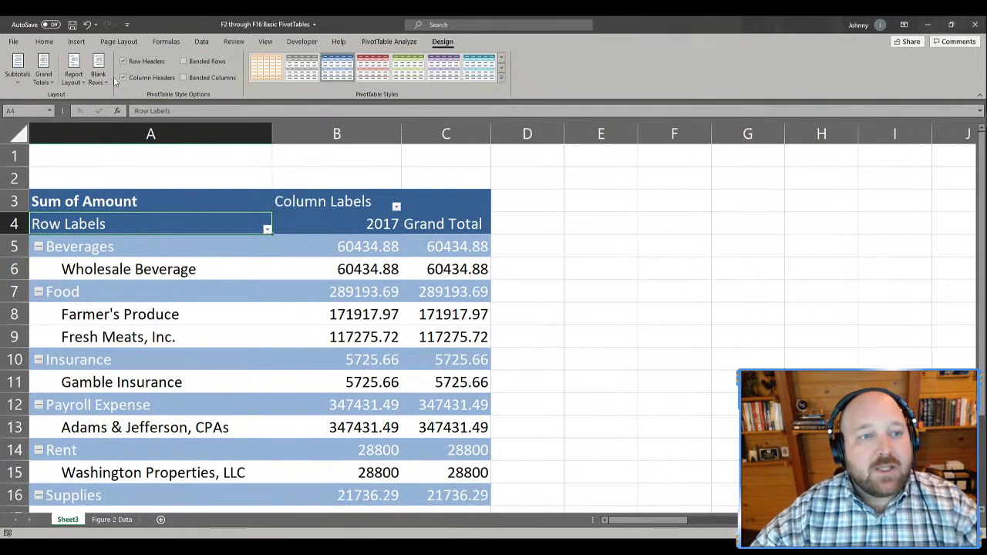
- Toggle row headers, column headers, banded columns and banded rows to compare their effect, restoring each setting
left_click(139, 64)
left_click(139, 63)
left_click(139, 63)
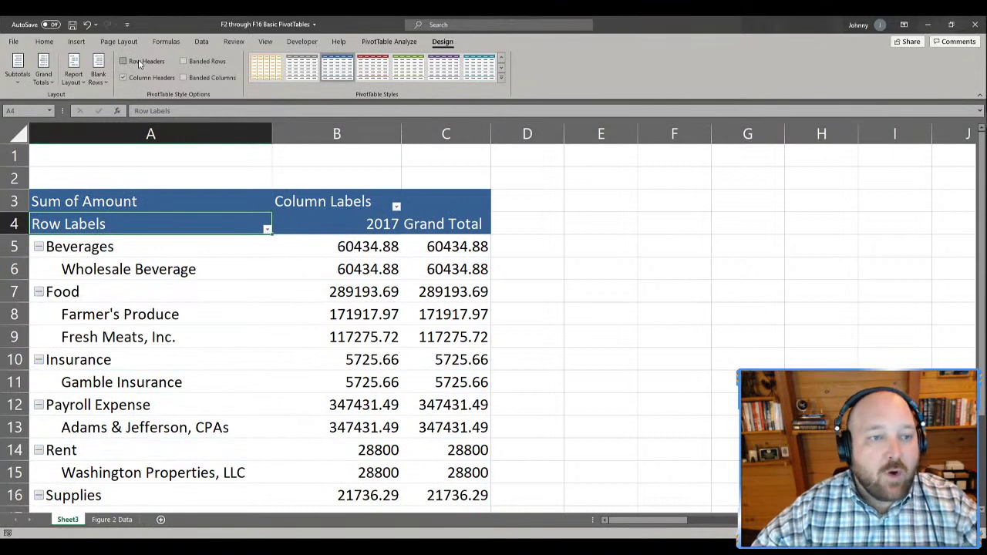
left_click(138, 63)
left_click(145, 80)
left_click(145, 80)
left_click(145, 79)
left_click(145, 79)
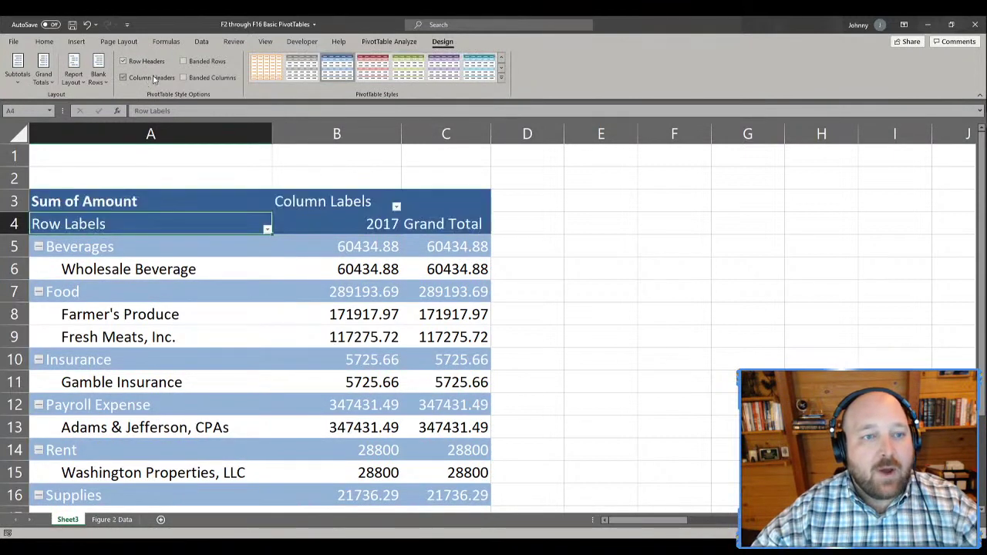
left_click(212, 79)
left_click(213, 79)
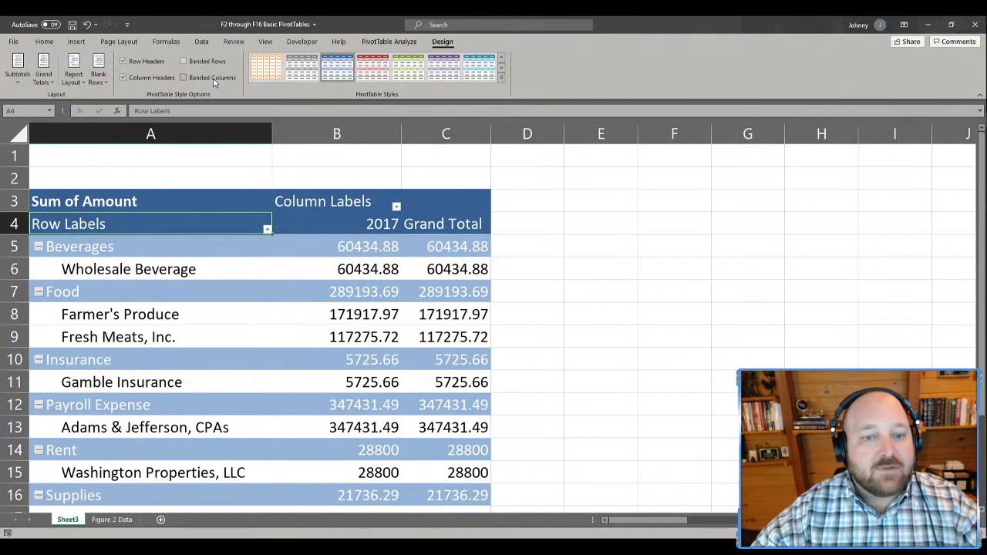
left_click(216, 61)
left_click(216, 62)
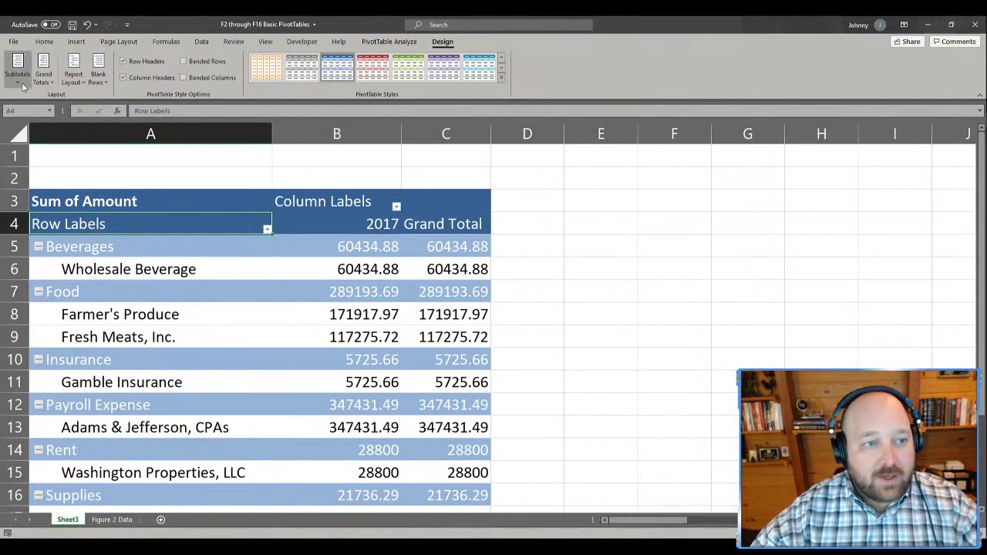
- Hide the PivotTable's subtotals and turn grand totals on for columns only
left_click(22, 83)
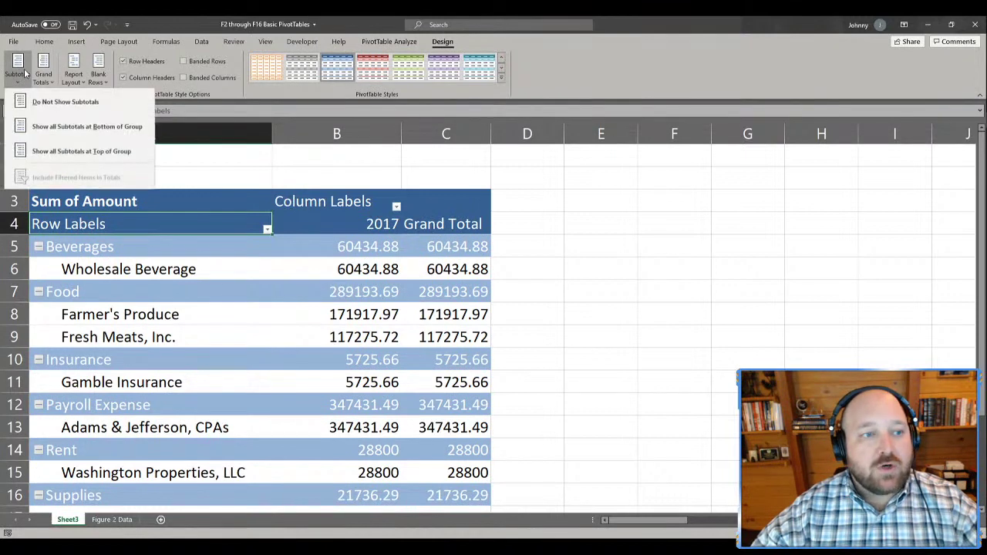
left_click(35, 105)
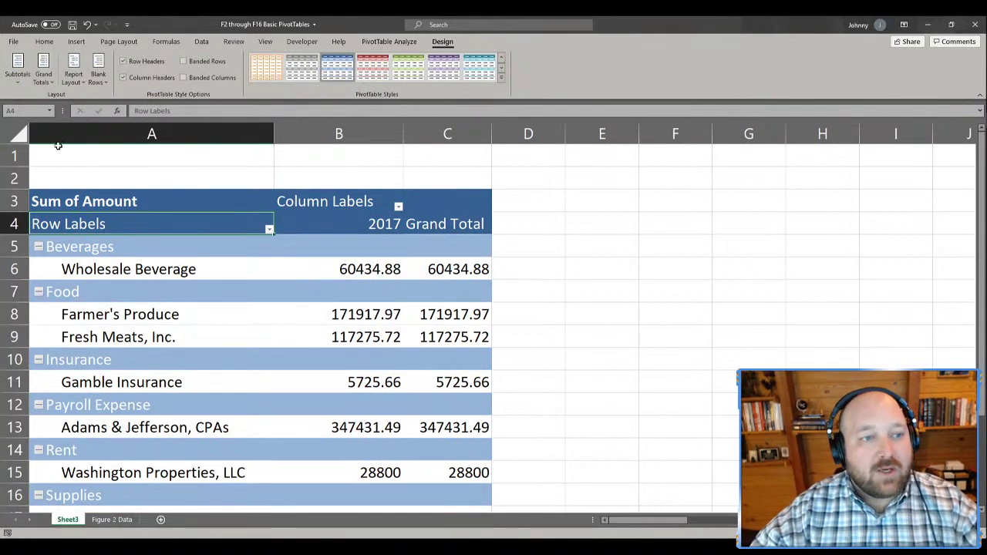
left_click(44, 77)
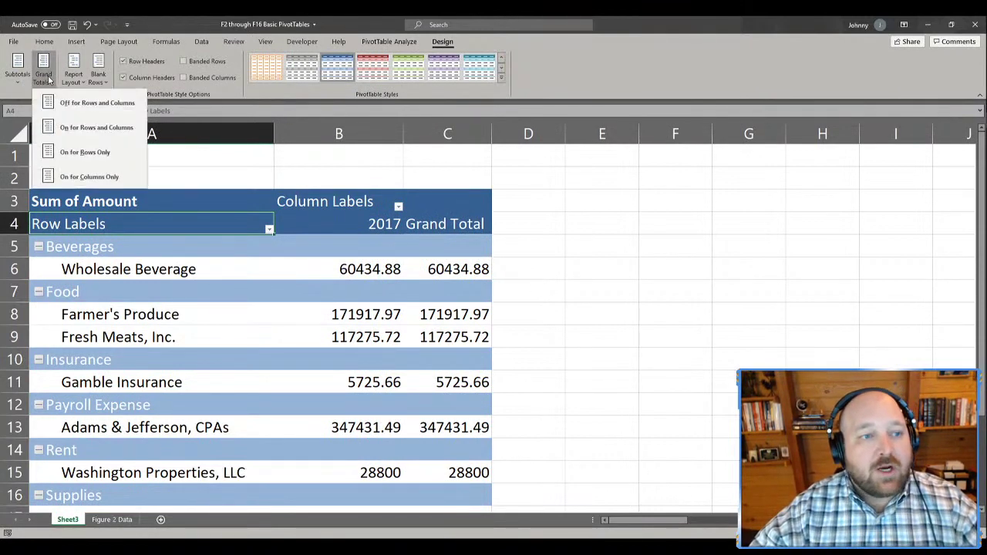
left_click(85, 178)
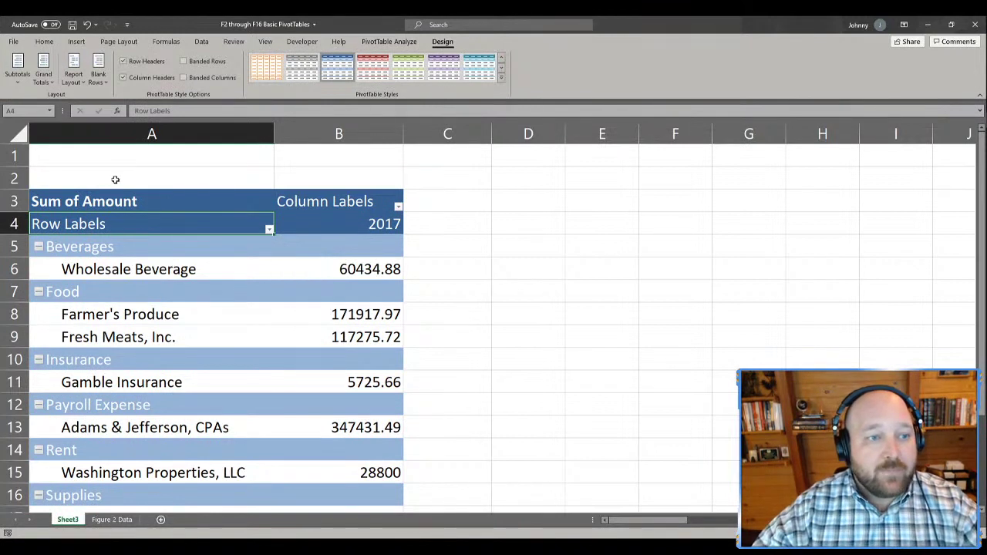
- Try the outline and tabular report layouts and return the PivotTable to compact form
left_click(73, 78)
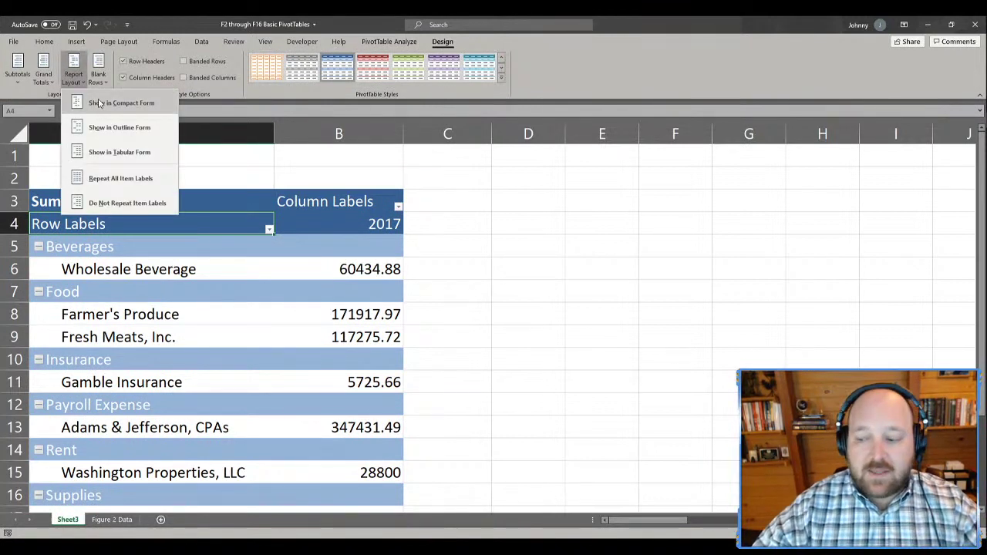
left_click(103, 127)
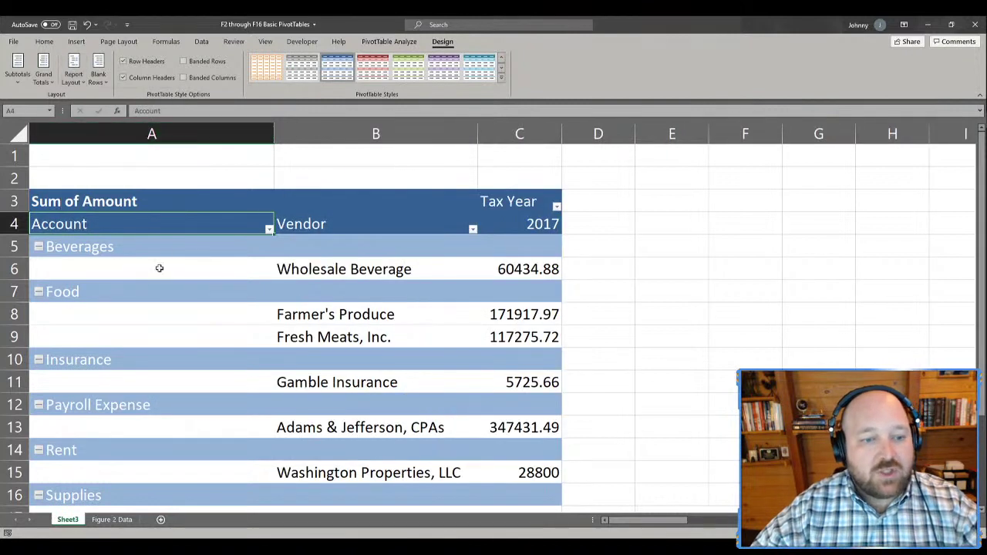
left_click(80, 85)
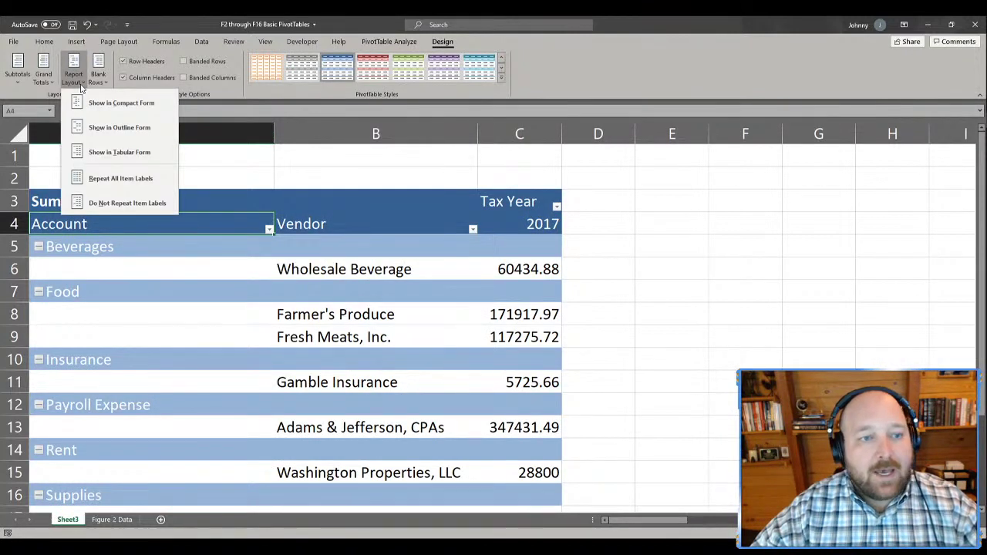
left_click(88, 147)
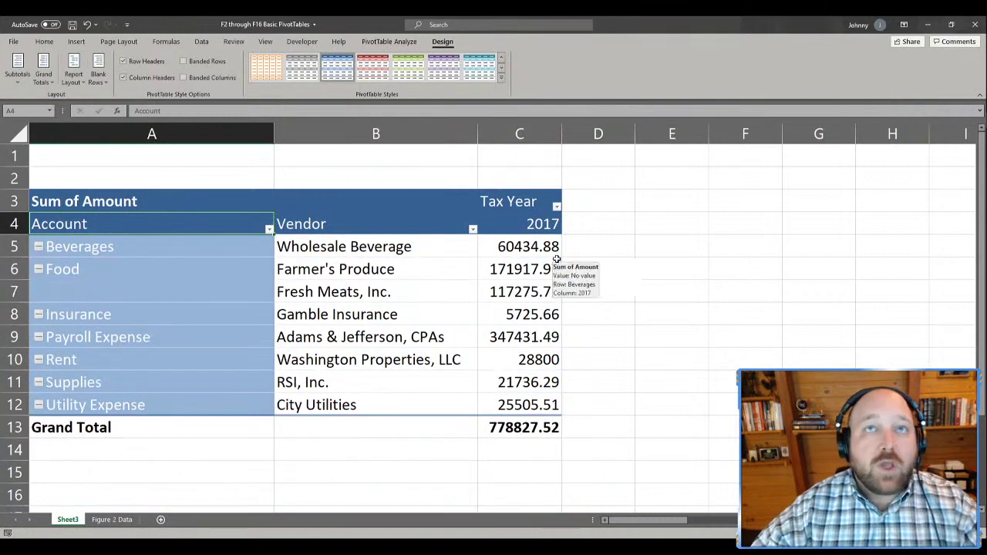
left_click(71, 82)
left_click(83, 110)
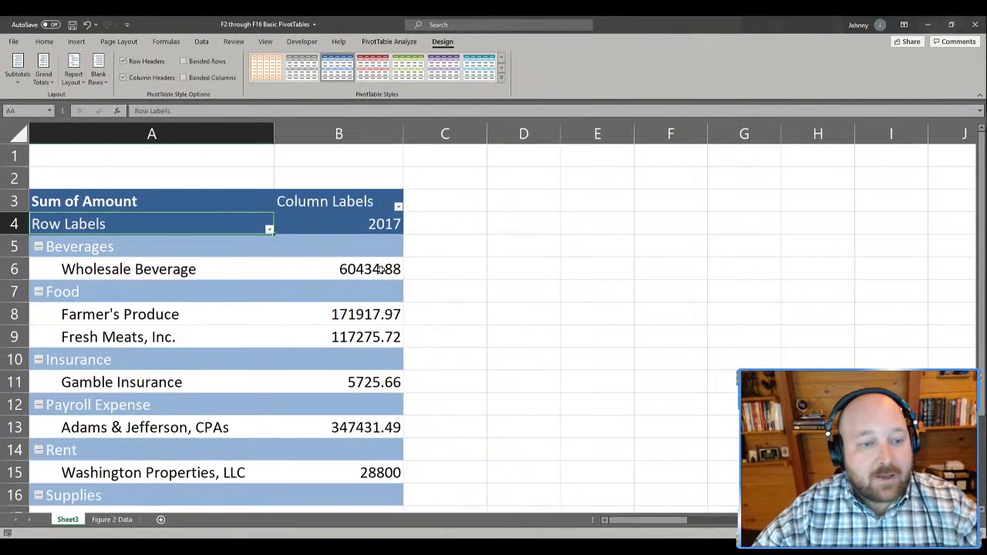
- Insert a blank line after each item in the PivotTable
left_click(99, 79)
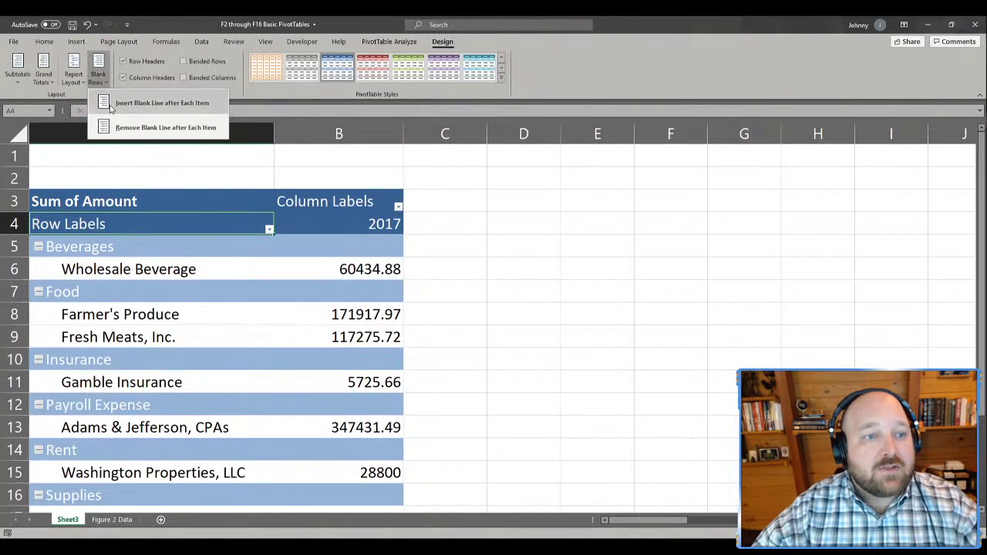
left_click(111, 106)
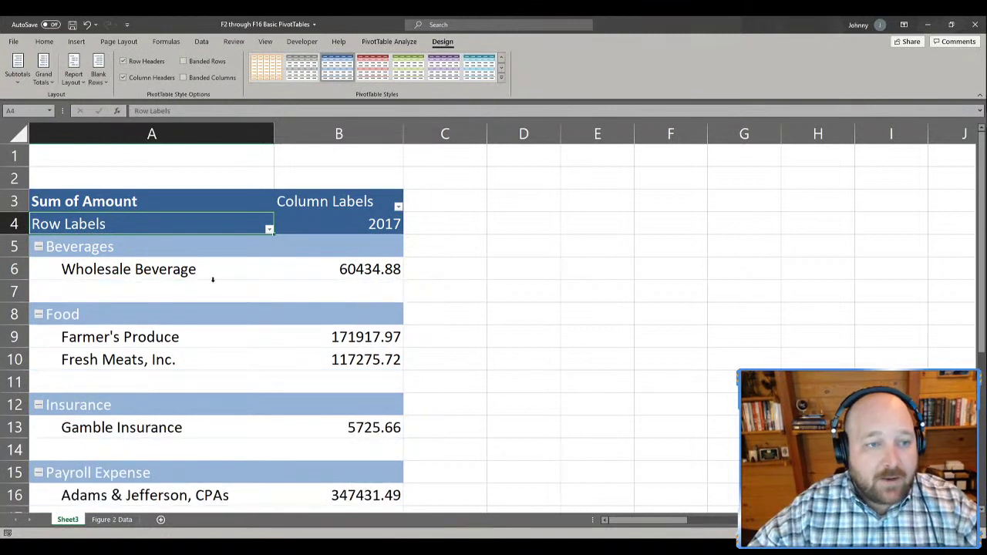
- Format the numbers on the whole sheet with the comma style and no decimal places
left_click(28, 134)
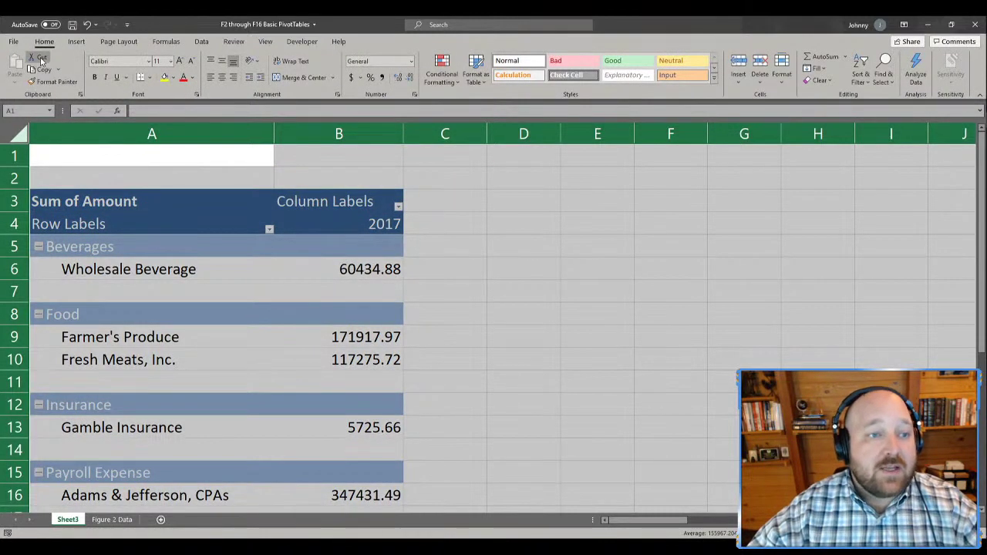
left_click(383, 78)
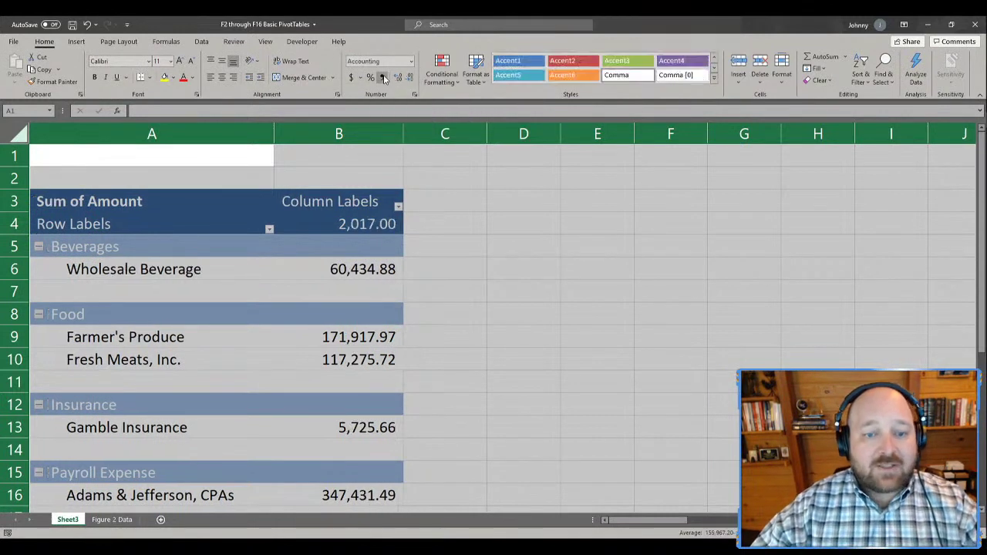
left_click(409, 78)
left_click(409, 78)
left_click(484, 269)
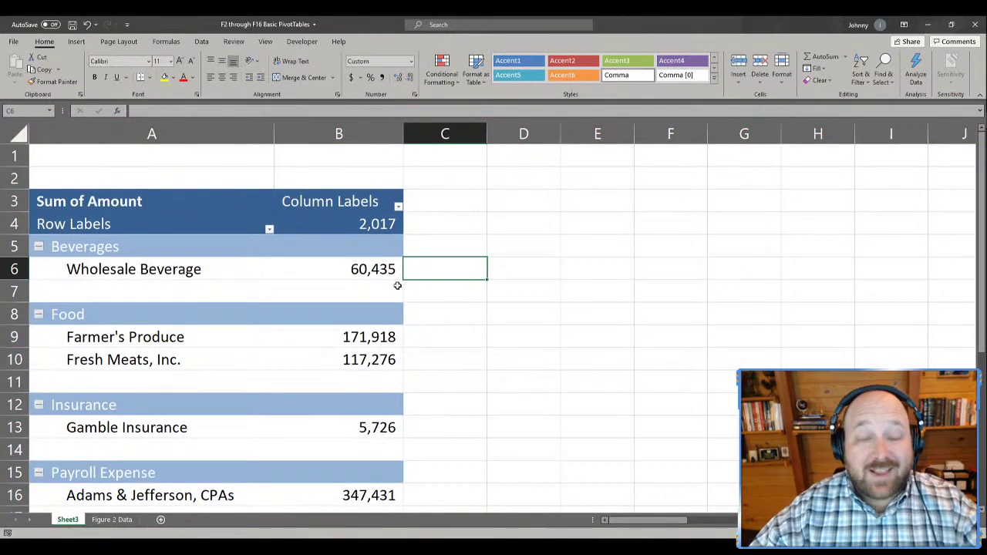
- Set the 2017 column heading in cell B4 back to the General number format
left_click(378, 230)
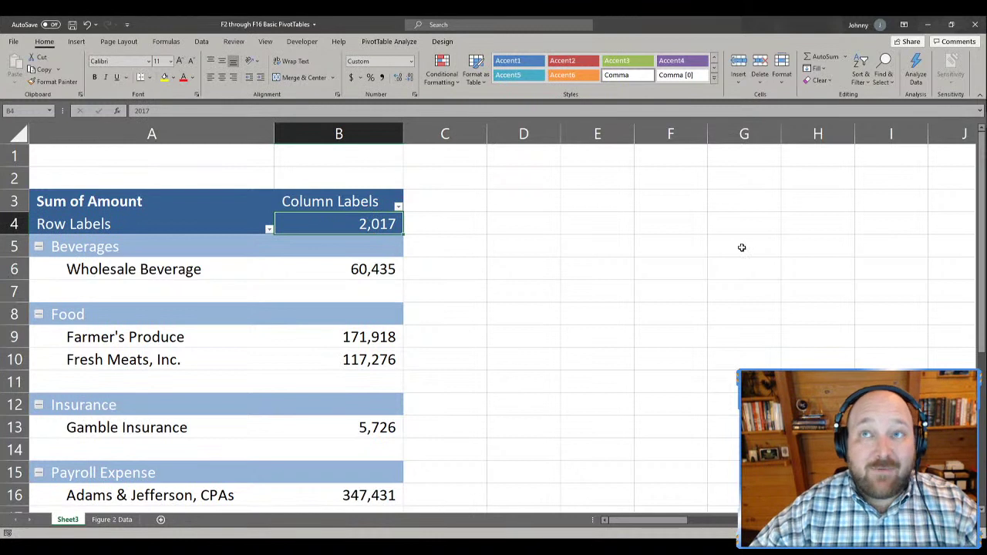
left_click(411, 61)
left_click(394, 77)
left_click(504, 202)
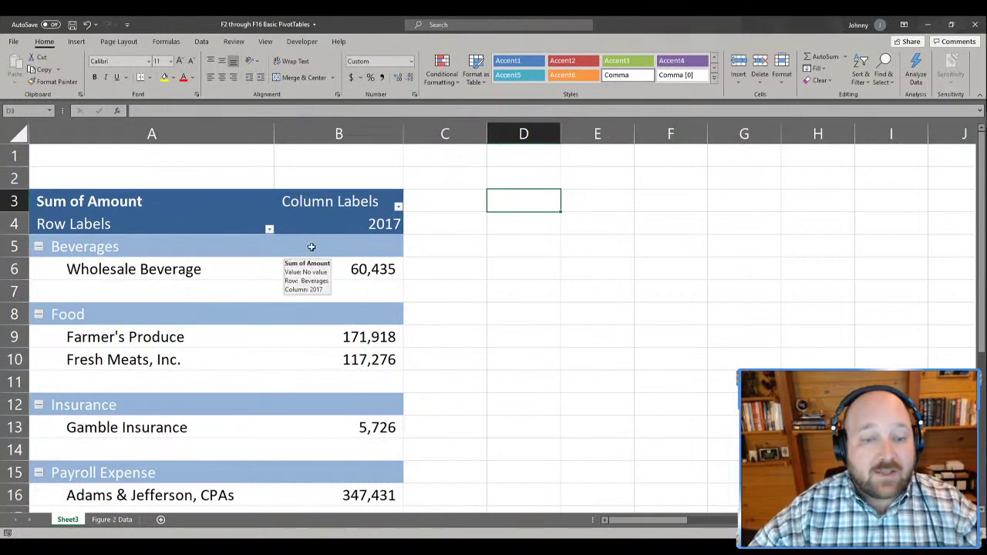
- Remove the blank line after each item in the PivotTable
left_click(335, 261)
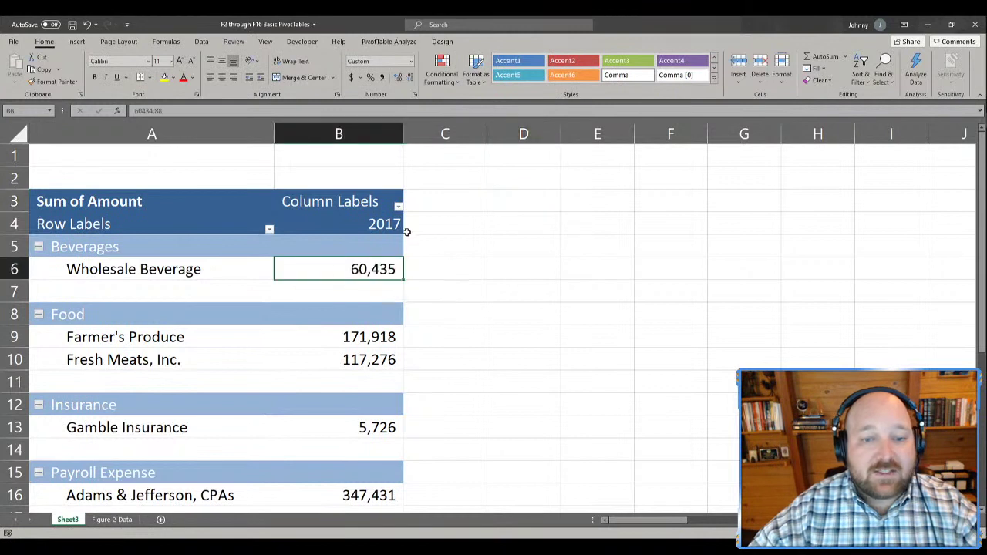
left_click(442, 41)
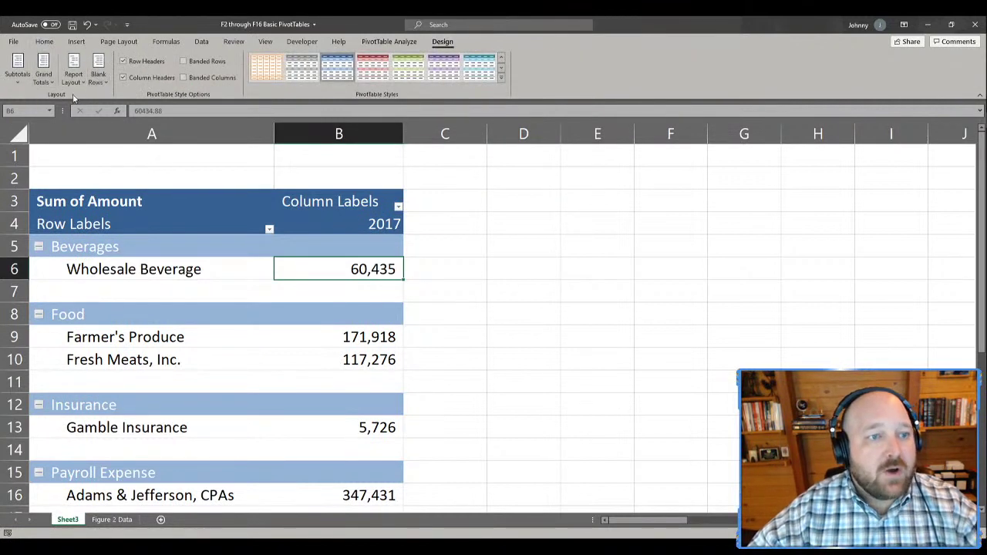
left_click(16, 86)
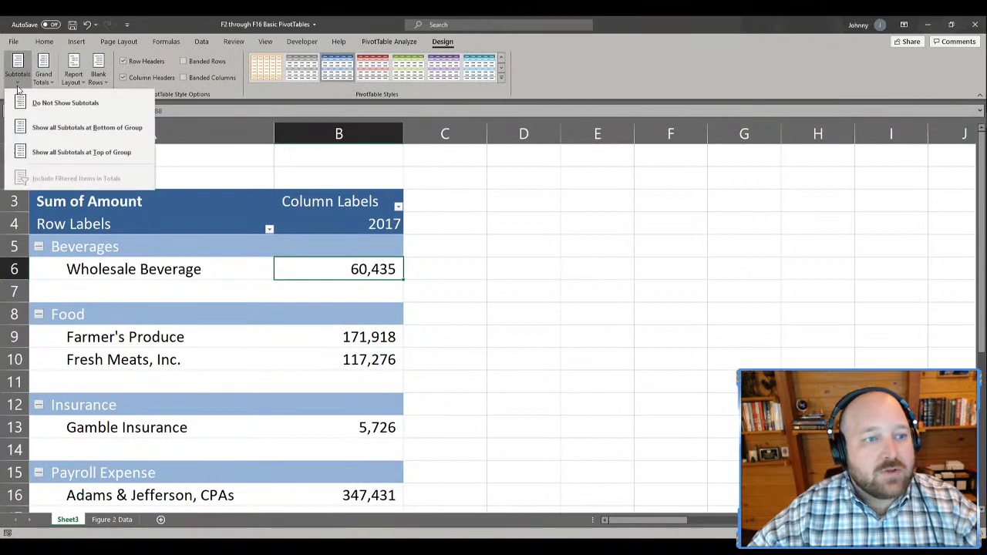
left_click(102, 81)
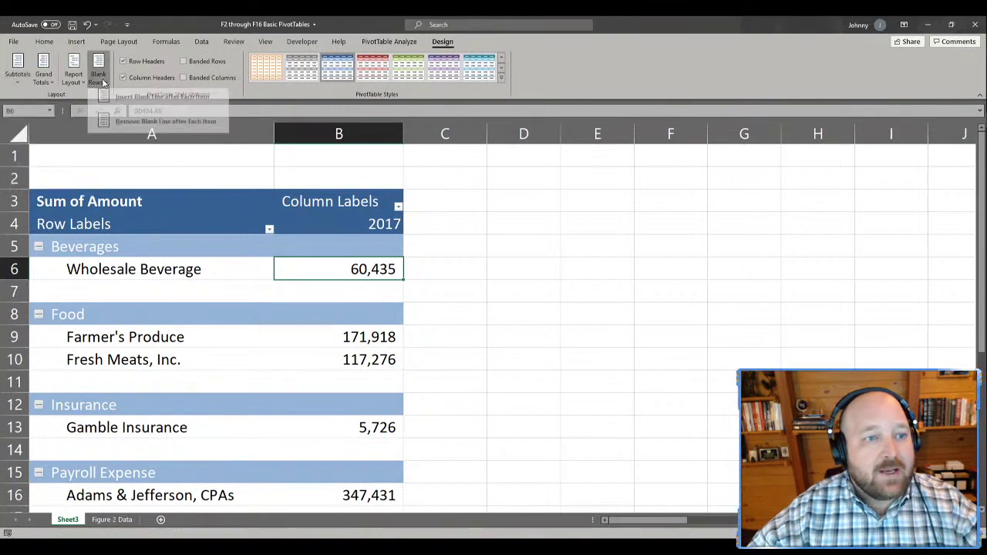
left_click(118, 121)
left_click(448, 269)
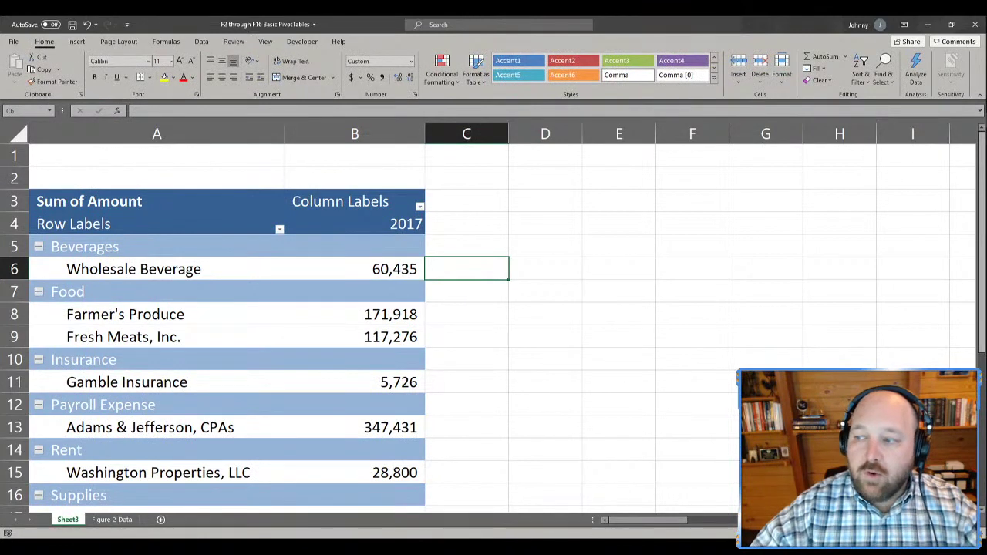
key("Left")
key("Up")
key("Up")
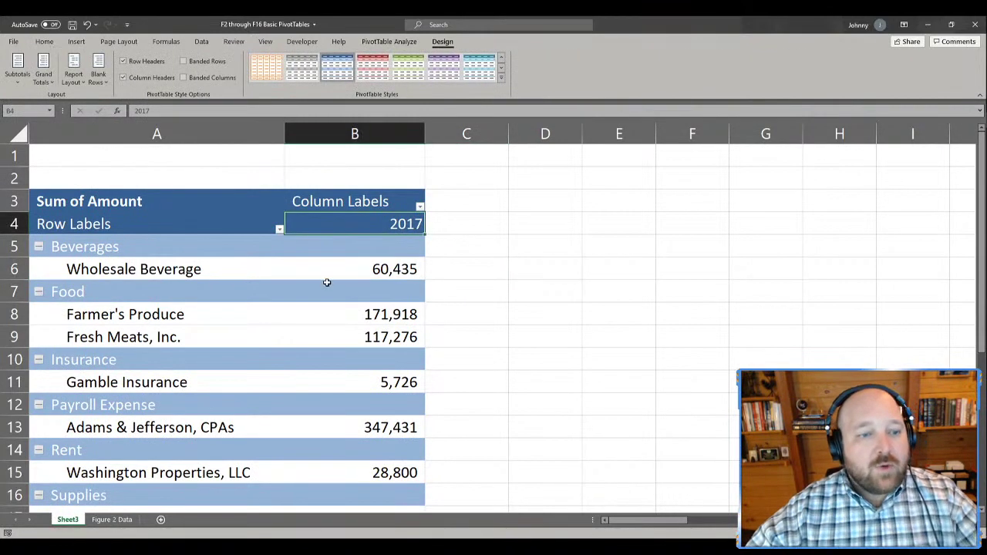
- Reorder the PivotTable's accounts by moving Beverages below Food and Insurance below Payroll Expense
scroll(165, 254, "down", 2)
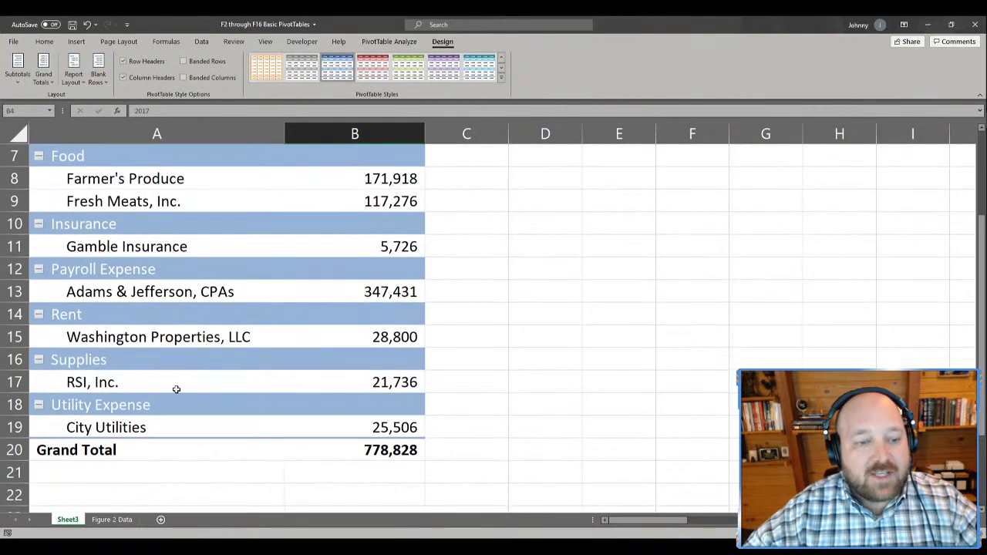
scroll(176, 390, "down", 1, "ctrl")
scroll(176, 390, "down", 1, "ctrl")
scroll(176, 389, "up", 2)
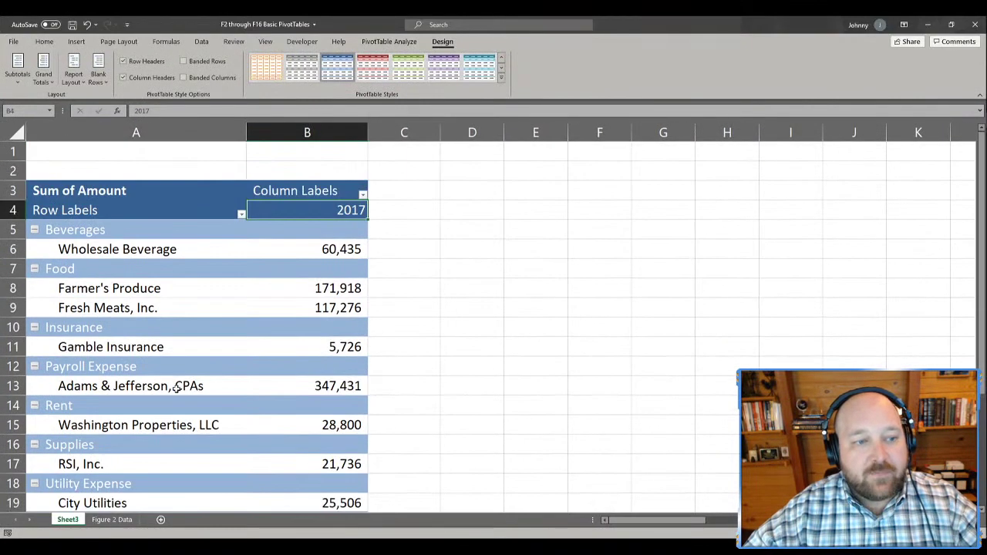
left_click(115, 231)
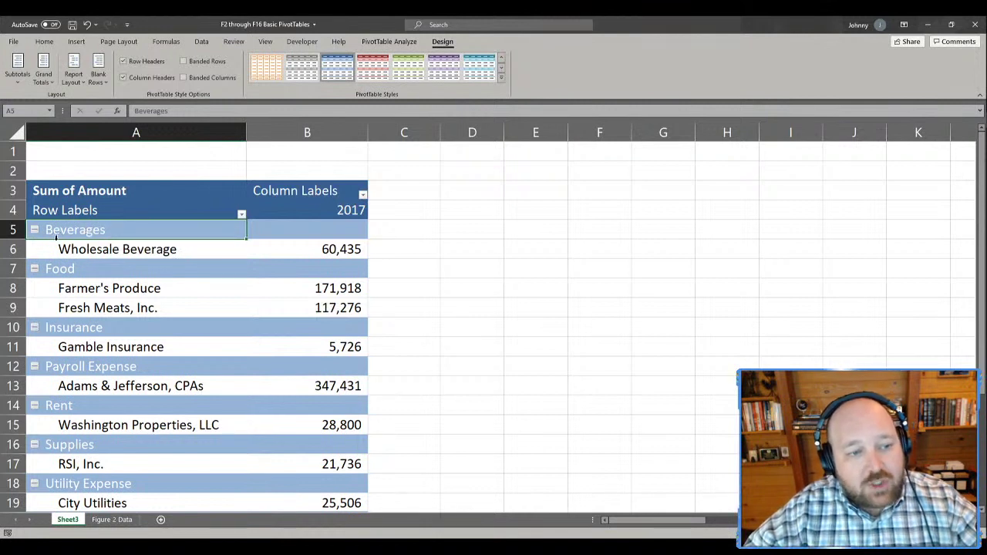
left_click_drag(244, 229, 211, 240)
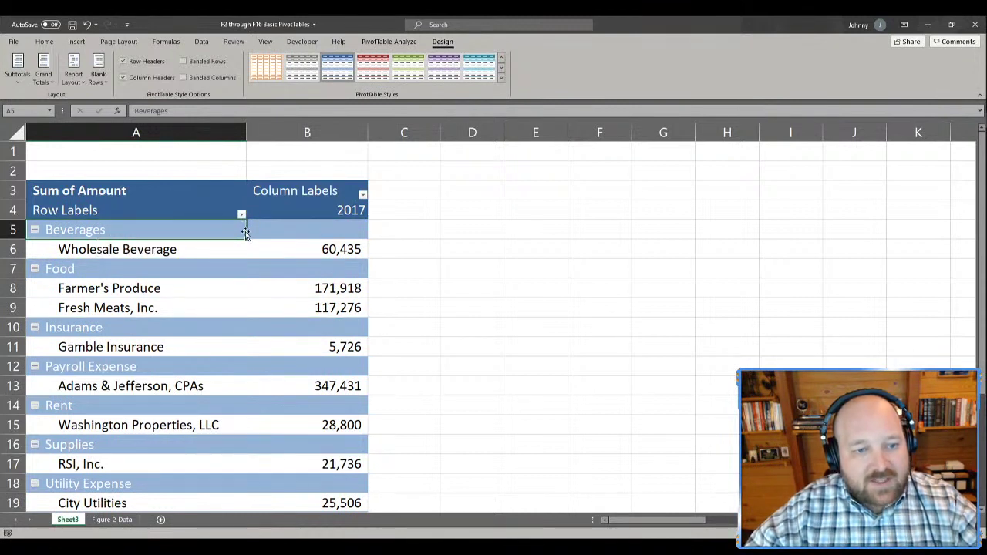
left_click_drag(243, 227, 236, 299)
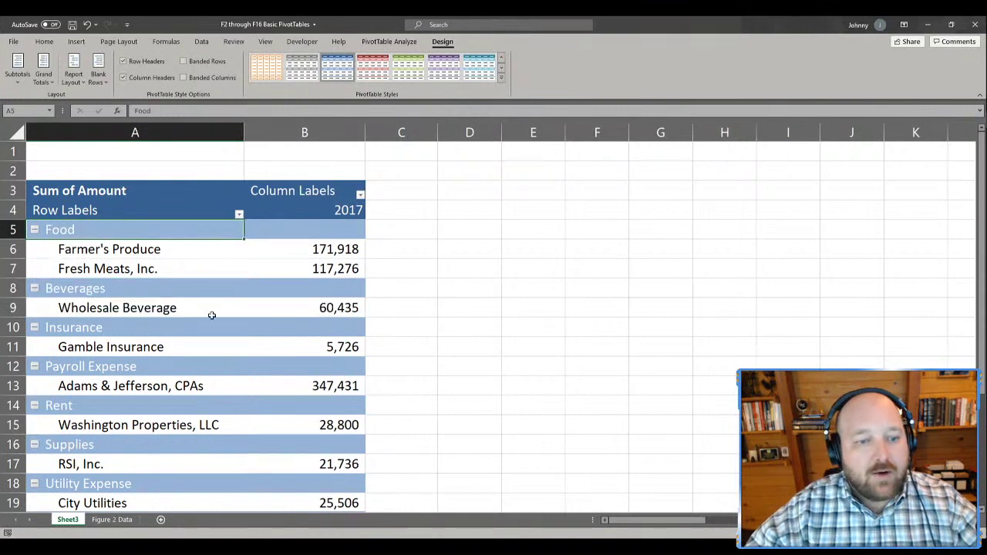
left_click(237, 325)
left_click_drag(243, 322, 235, 393)
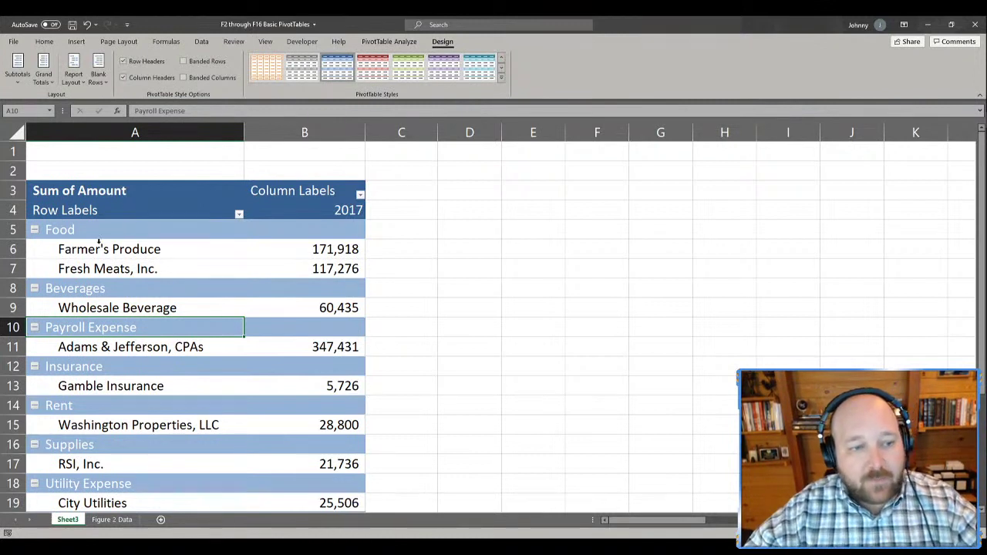
- Move the Beverages account below Insurance so it is separated from Food
left_click(89, 280)
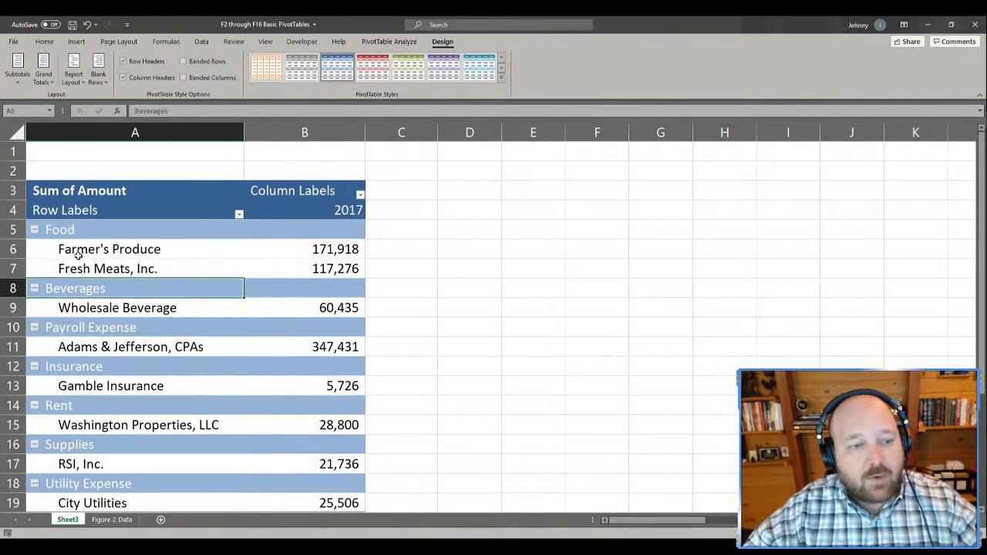
left_click_drag(239, 279, 232, 398)
left_click(88, 367)
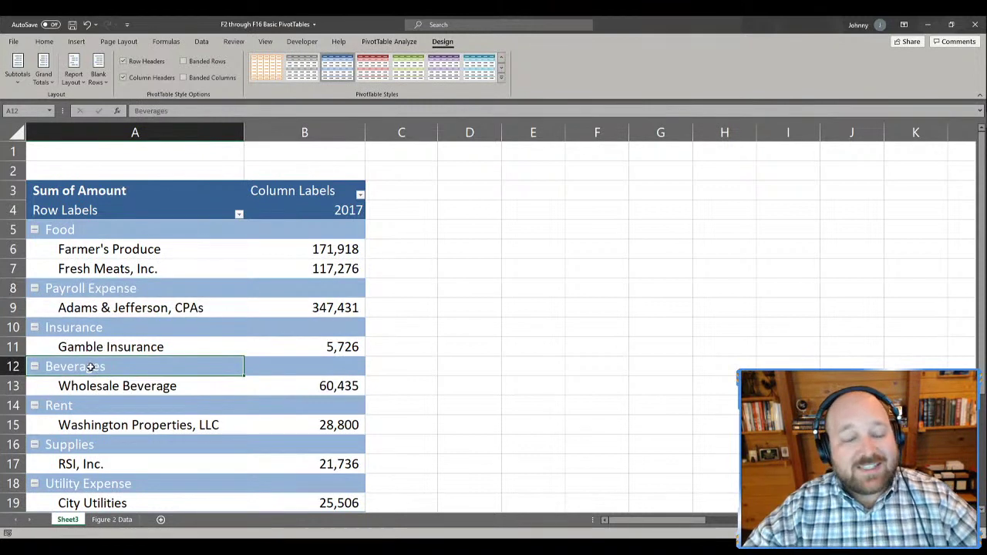
- Select the Food and Beverages accounts together and group them in the PivotTable
left_click(64, 231)
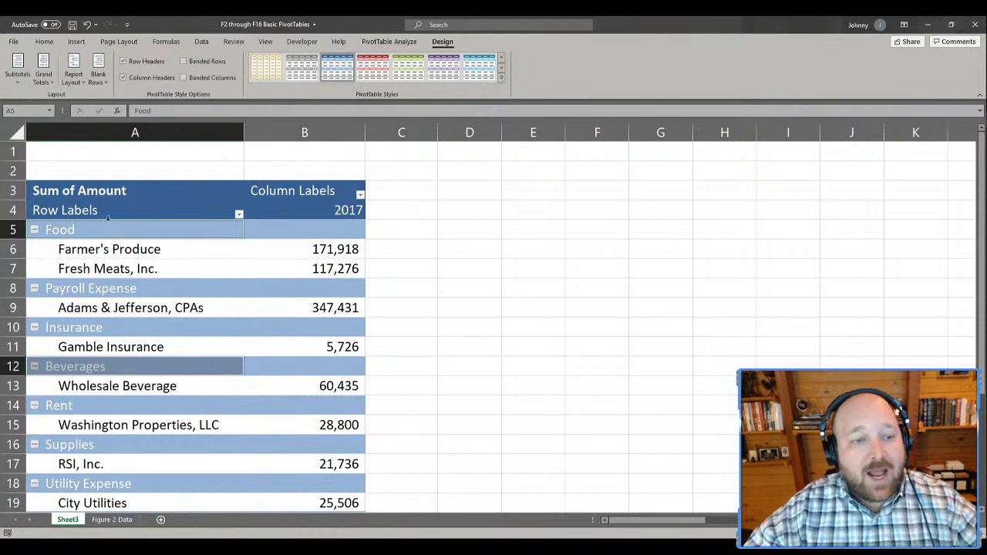
left_click(99, 371)
right_click(109, 366)
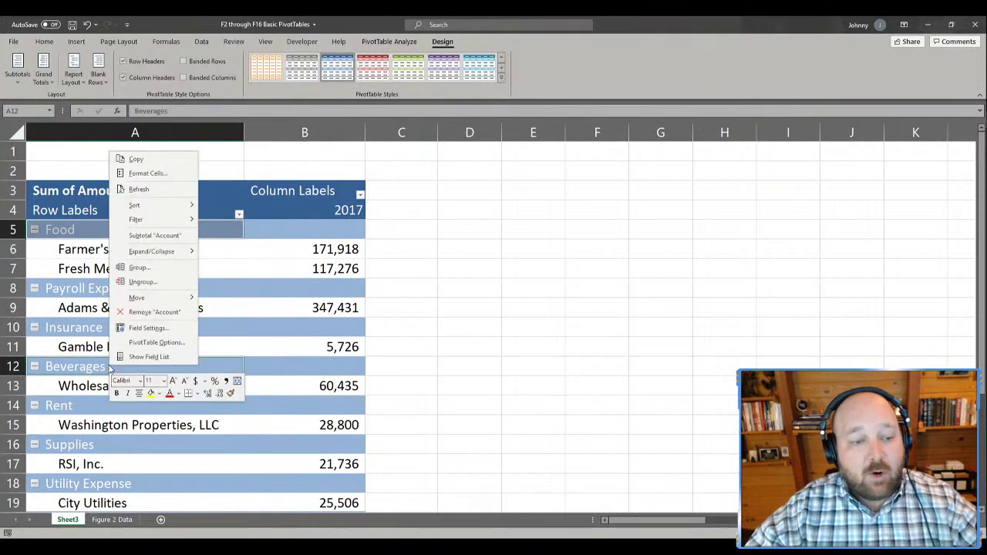
left_click(174, 272)
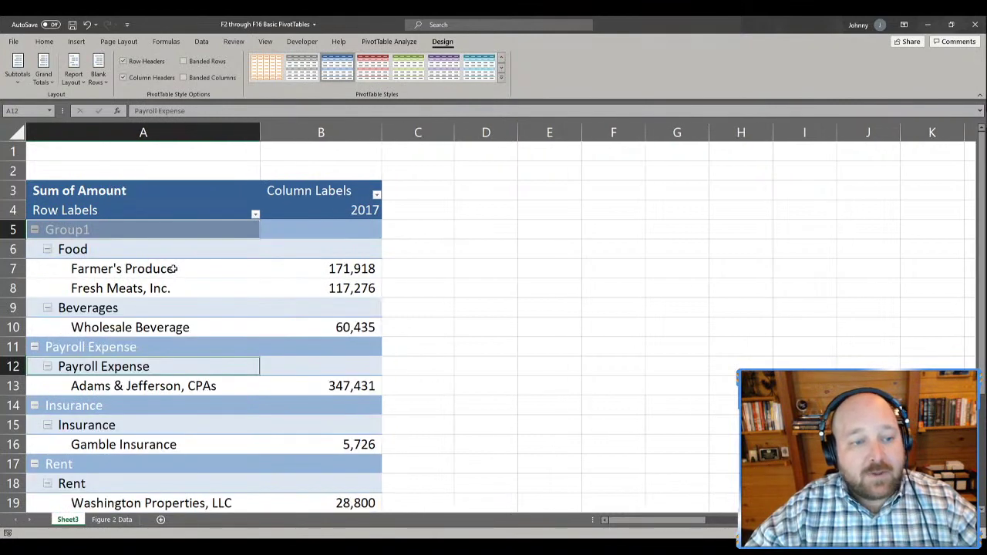
left_click(138, 257)
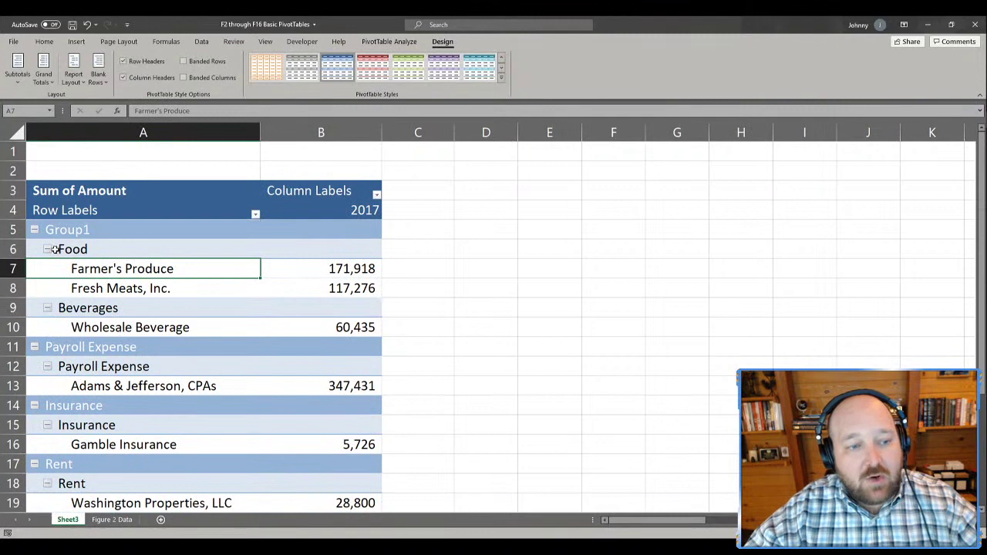
left_click(84, 249)
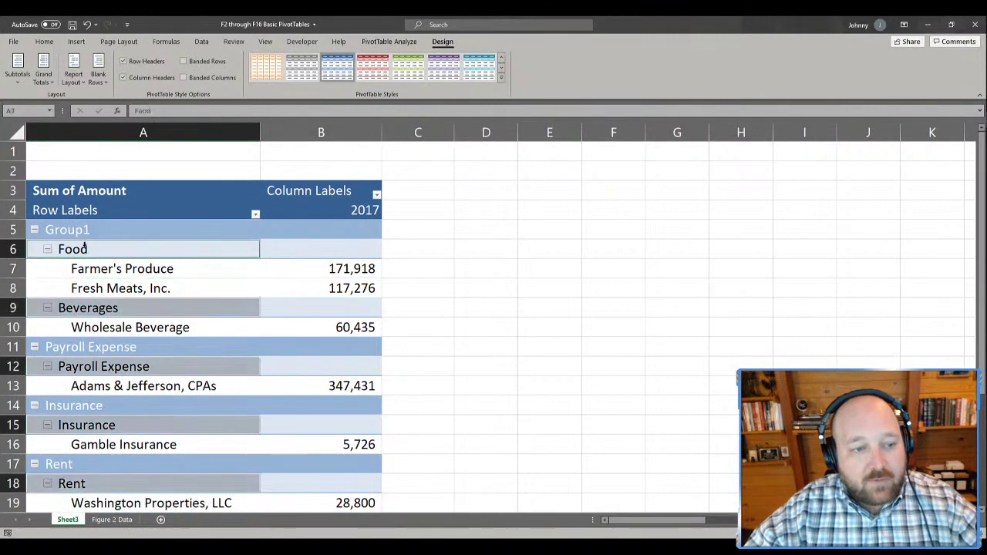
- Group the remaining accounts from Payroll Expense through Utility Expense into a second group
left_click(107, 347)
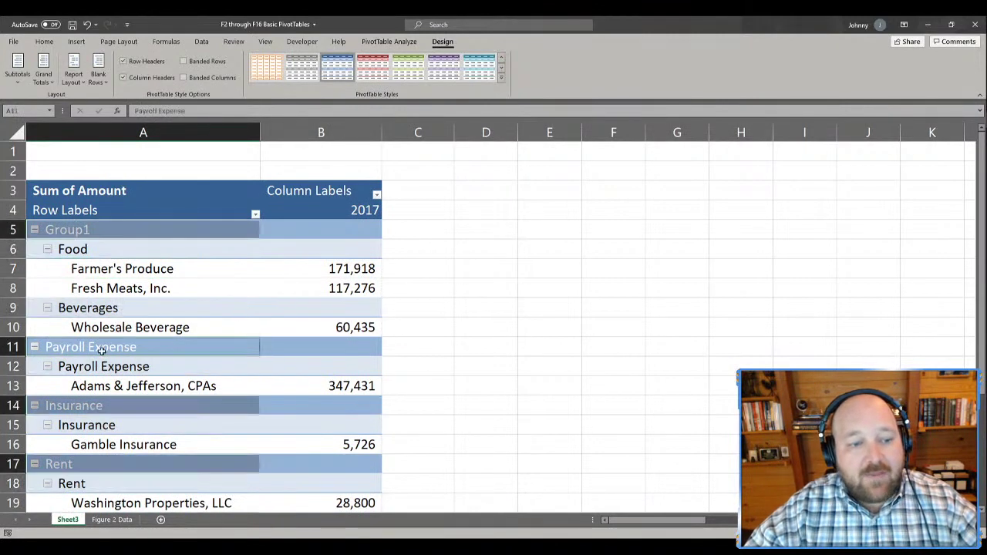
scroll(160, 257, "down", 3)
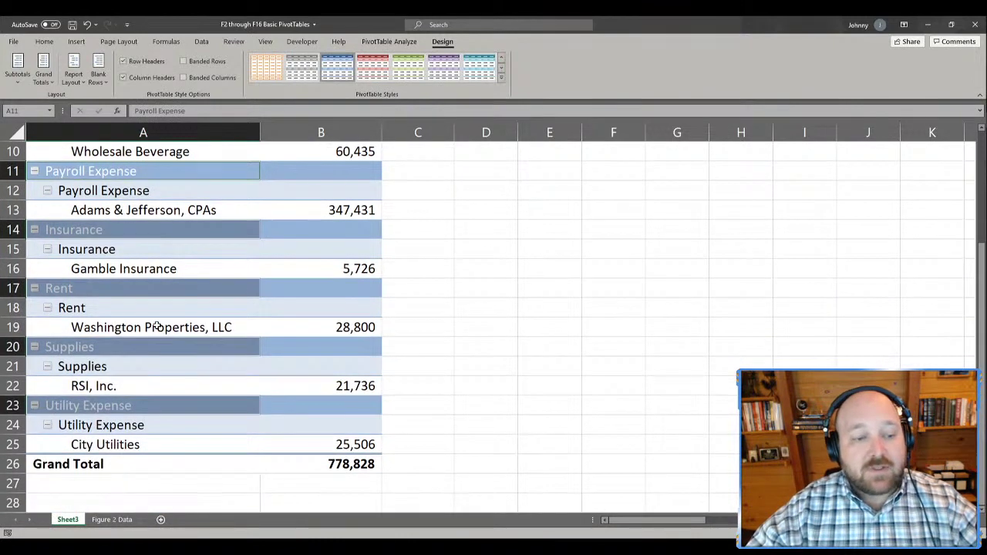
scroll(157, 325, "up", 2)
scroll(167, 293, "down", 1, "ctrl")
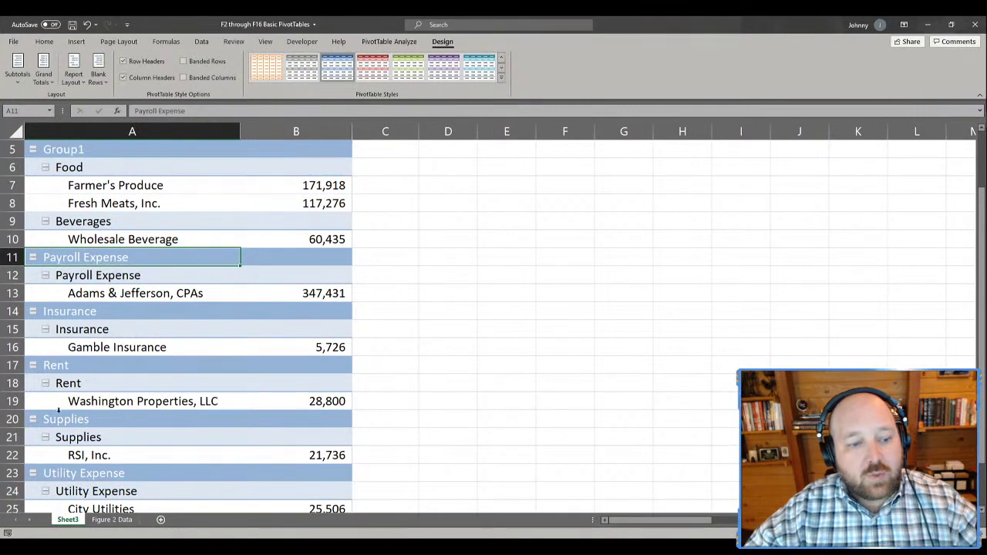
left_click(88, 474, "shift")
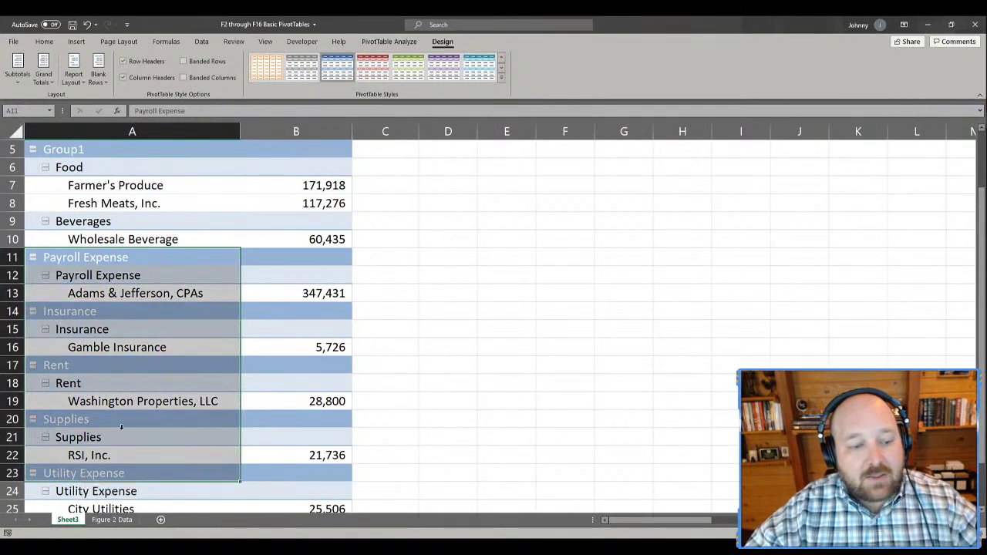
scroll(123, 427, "down", 2)
scroll(123, 426, "up", 2)
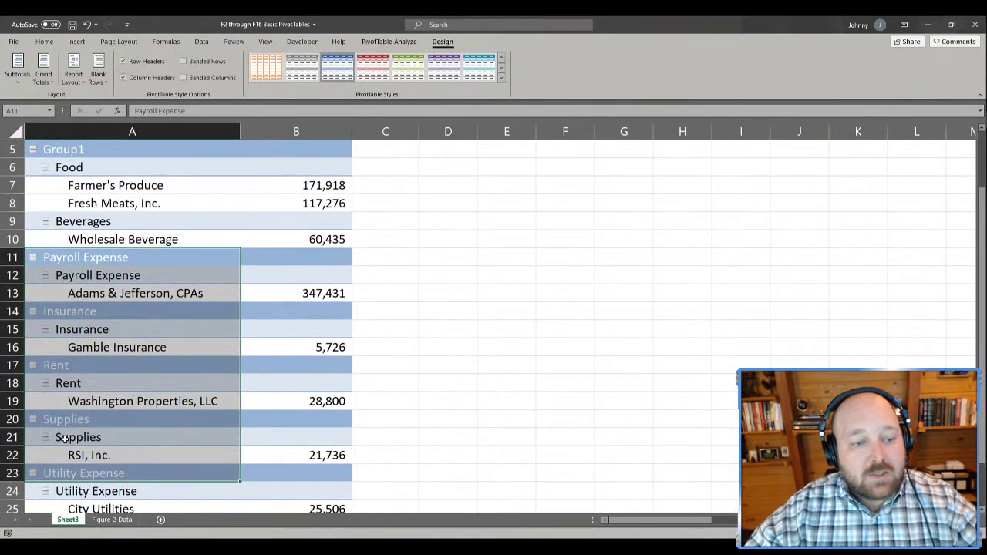
right_click(65, 259)
left_click(94, 374)
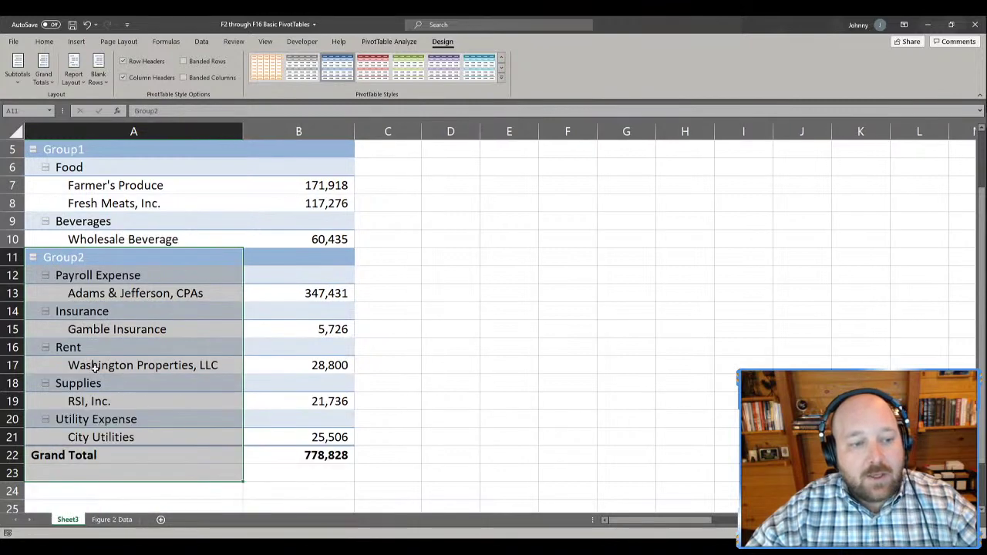
left_click(508, 237)
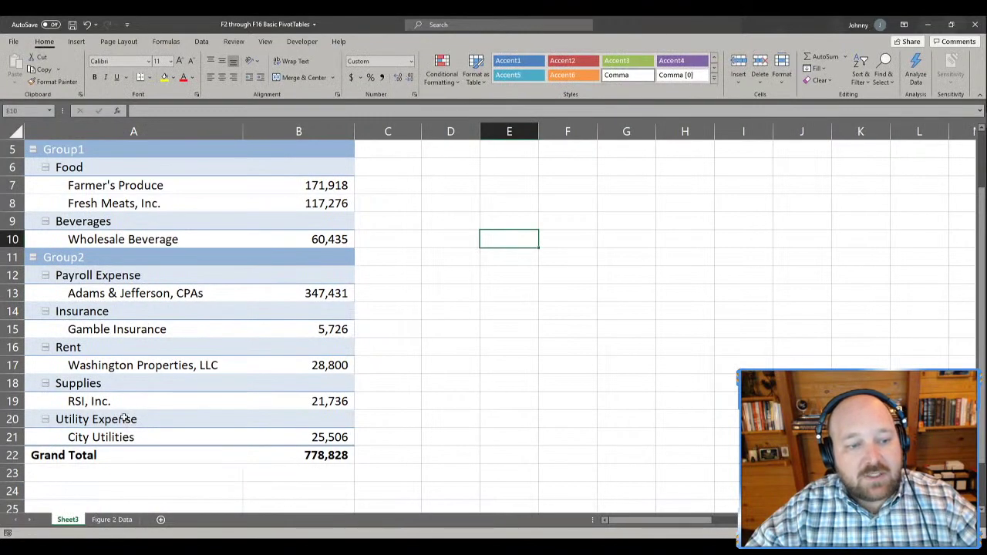
- Rename the group containing Food and Beverages as Direct Costs
left_click(66, 152)
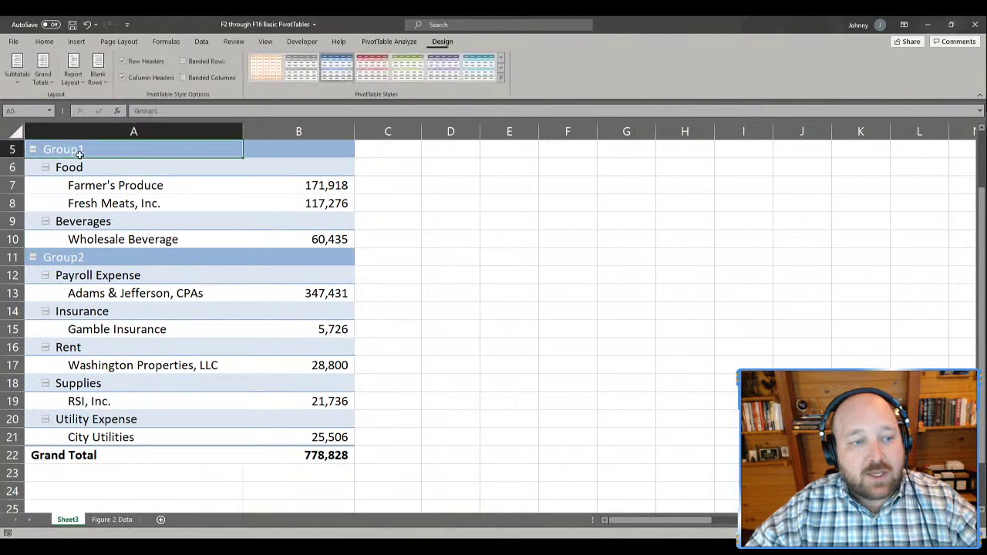
scroll(77, 151, "up", 1)
type("Dire")
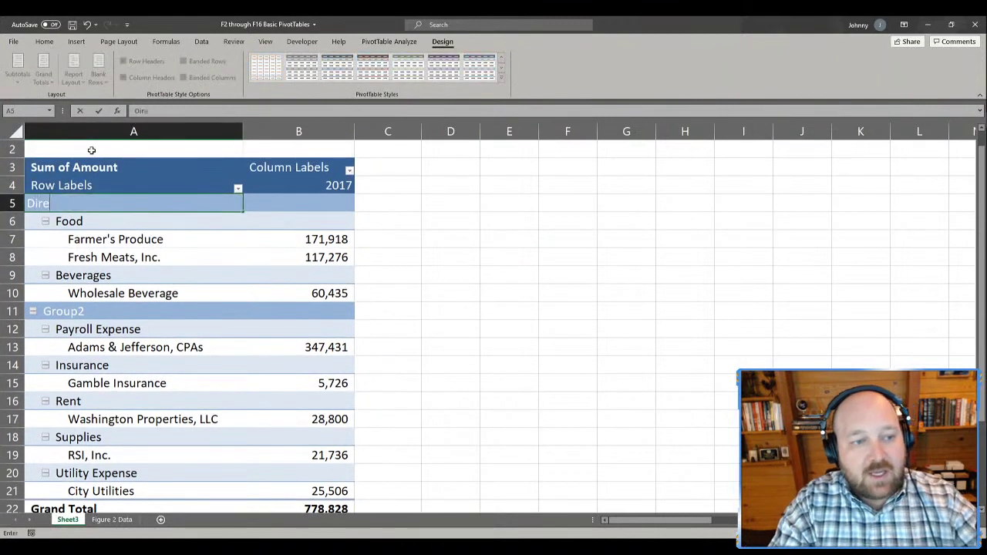
type("ct Costs")
key("Return")
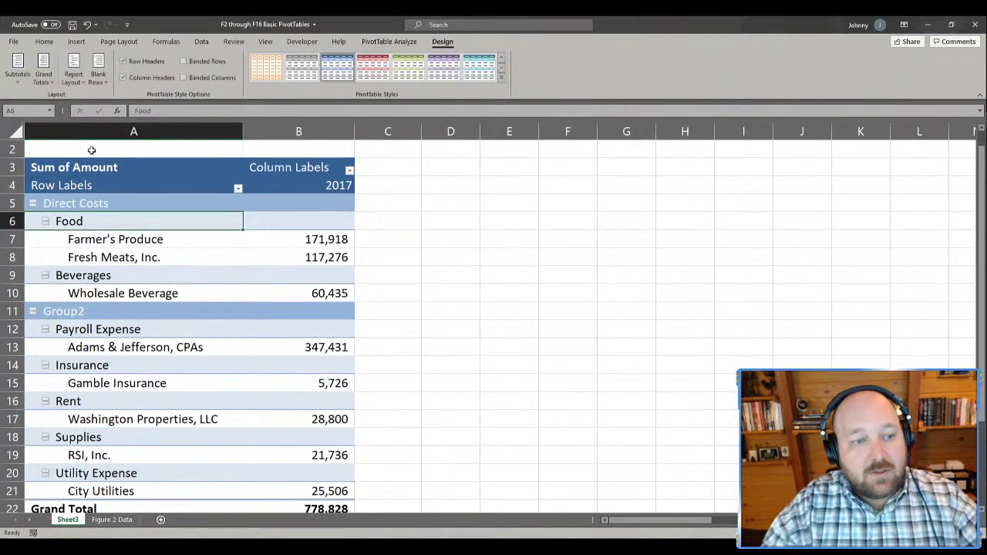
- Rename the group containing Payroll Expense through Utility Expense as Overhead
left_click(77, 310)
type("Overhead")
key("Return")
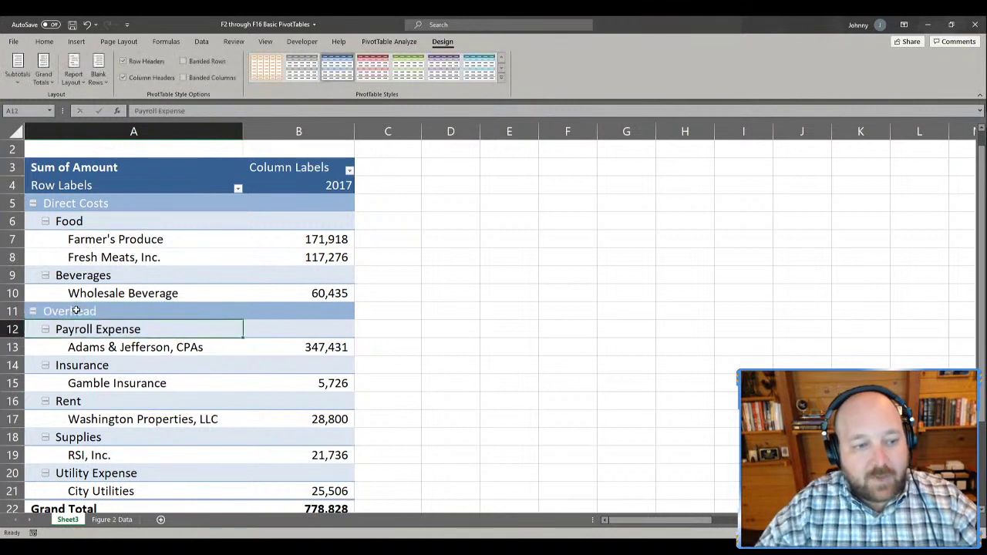
- Show the PivotTable's field list and remove the Account field from the rows, keeping Account2 and Vendor
left_click(133, 241)
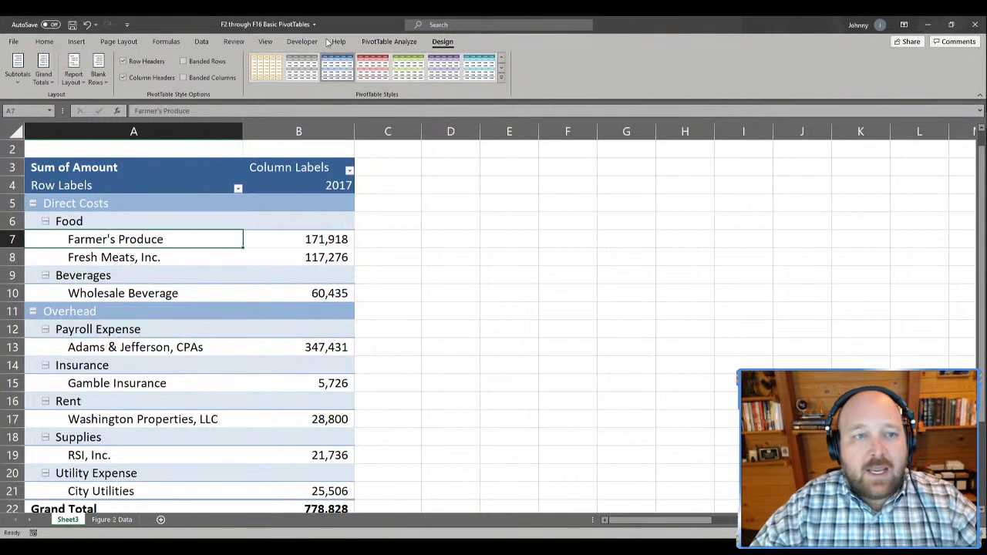
left_click(389, 41)
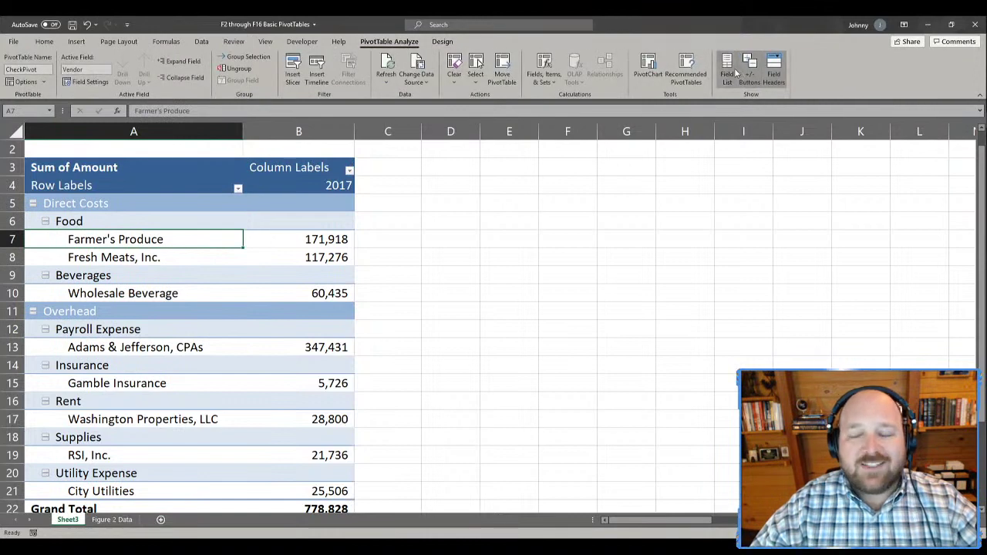
left_click(728, 73)
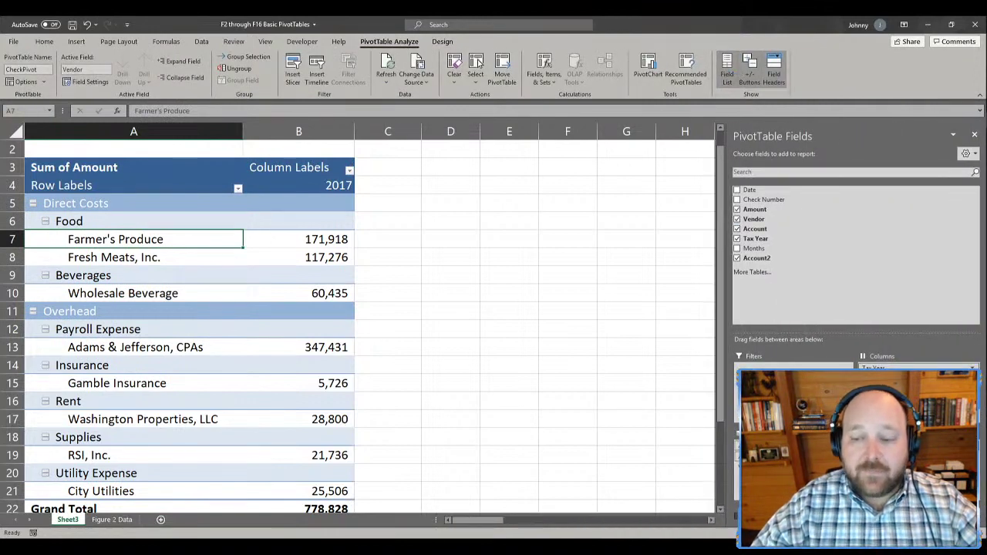
left_click_drag(794, 455, 782, 293)
left_click(409, 270)
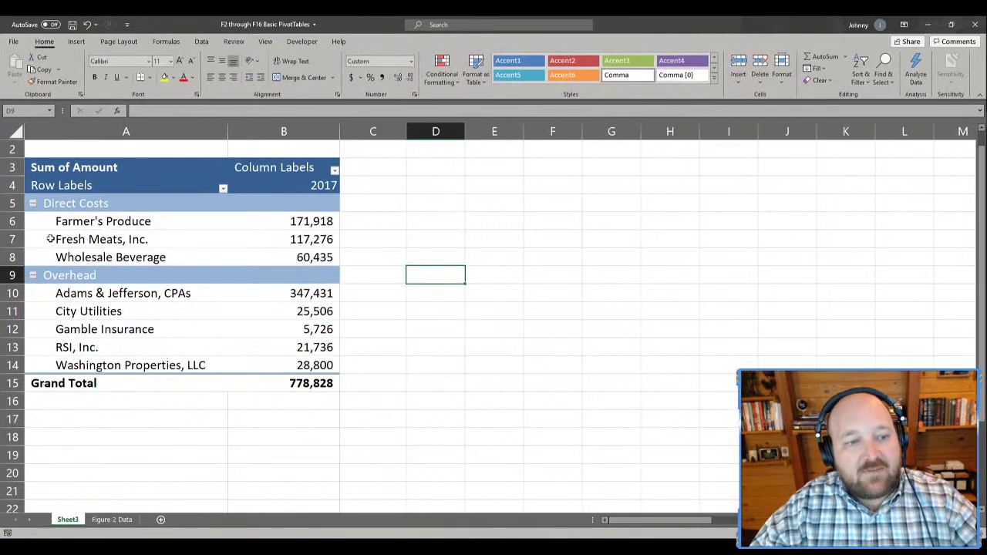
left_click(89, 295)
- Replace the Tax Year field in the PivotTable's columns with the Date field
left_click(96, 239)
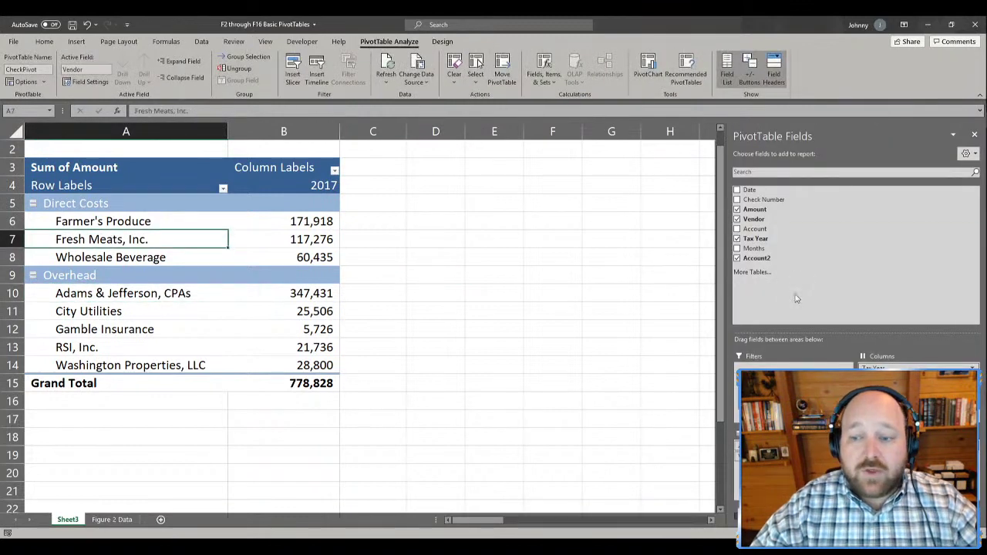
left_click_drag(918, 368, 854, 258)
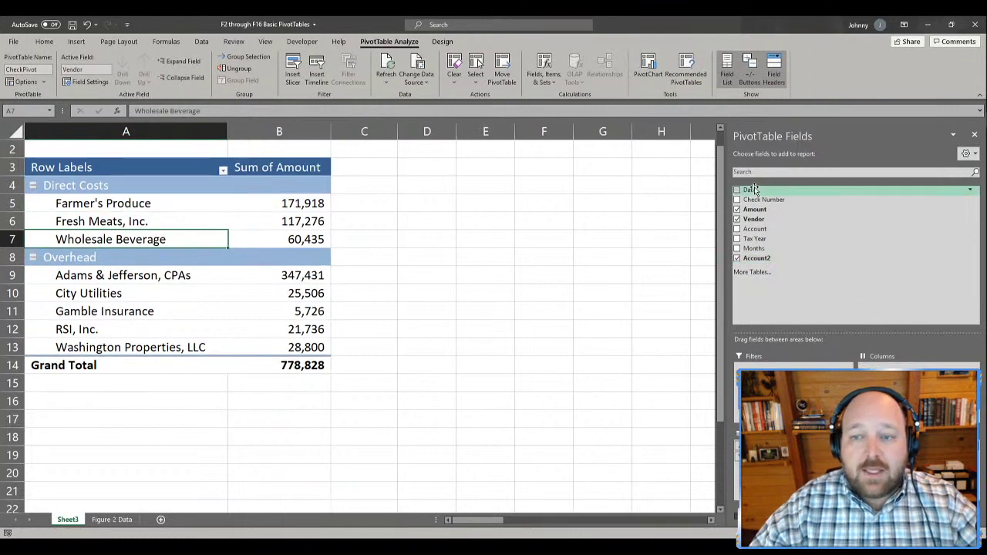
left_click_drag(724, 197, 395, 212)
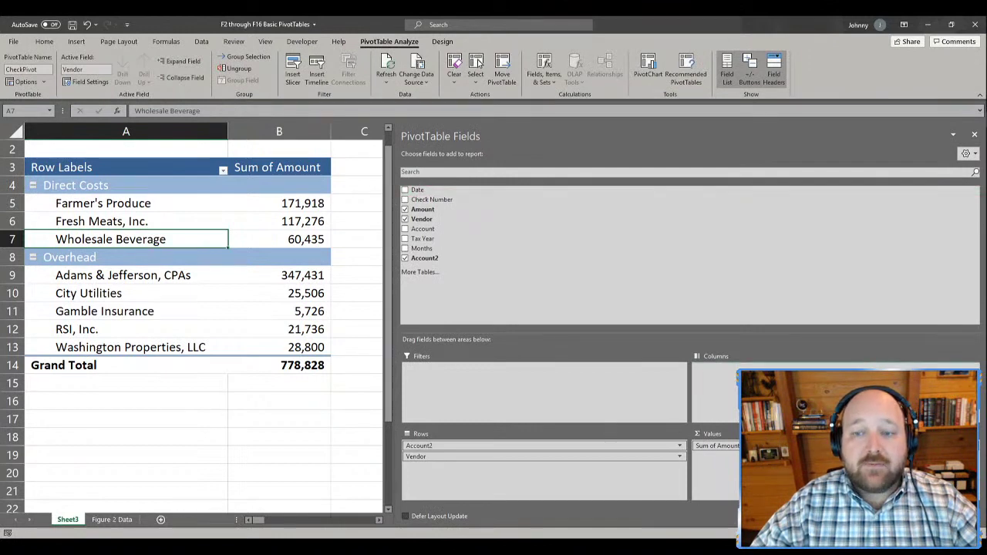
left_click_drag(417, 190, 713, 382)
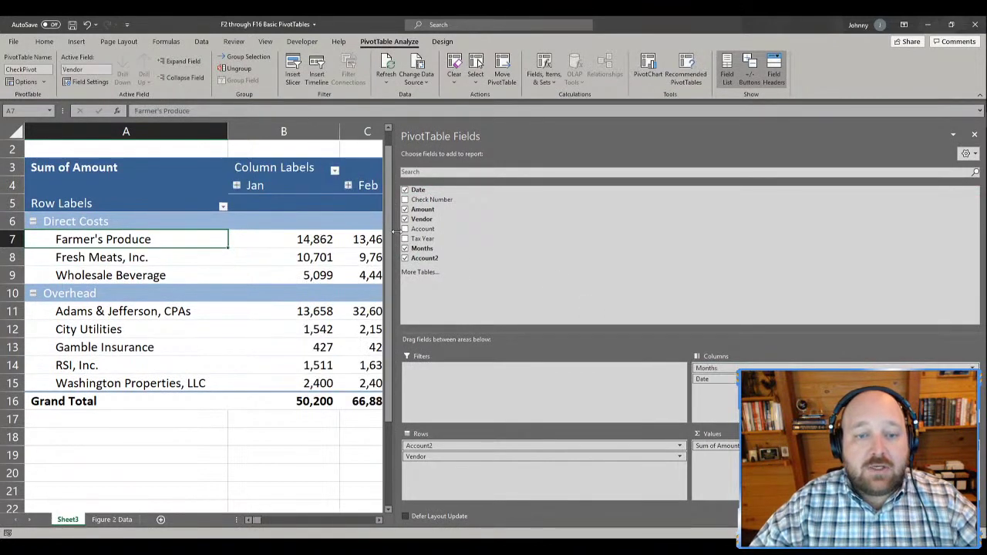
left_click_drag(394, 230, 854, 255)
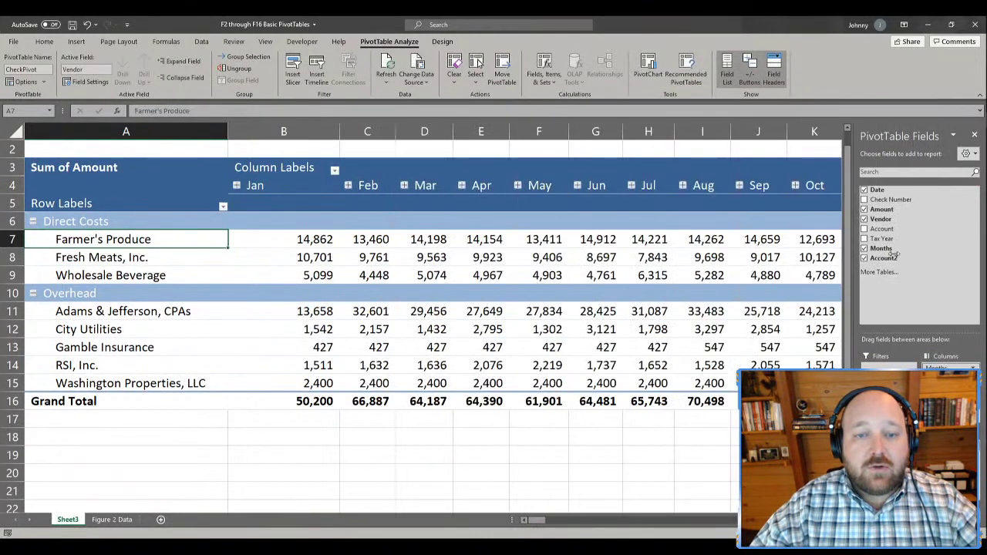
- Ungroup the month column labels into individual dates
left_click(284, 189)
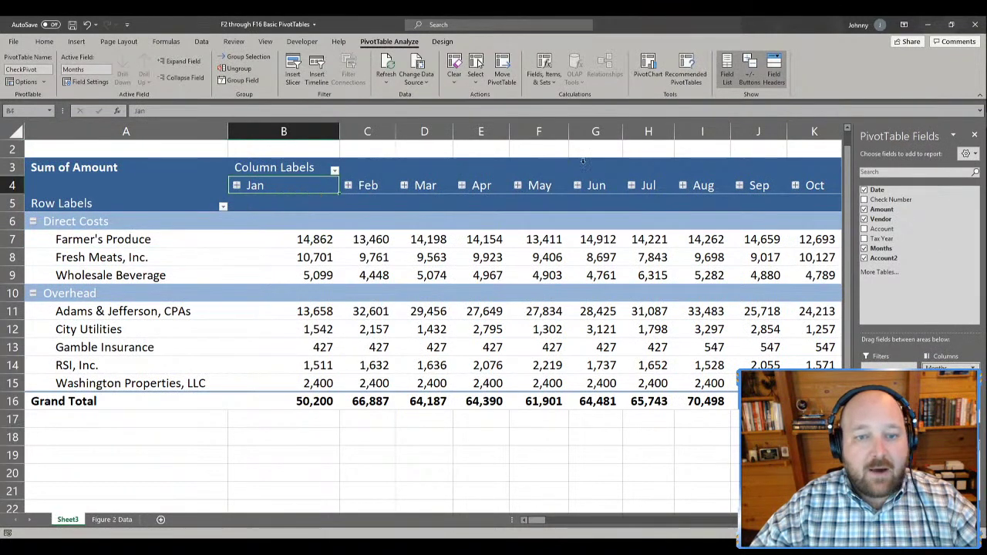
right_click(263, 189)
left_click(241, 187)
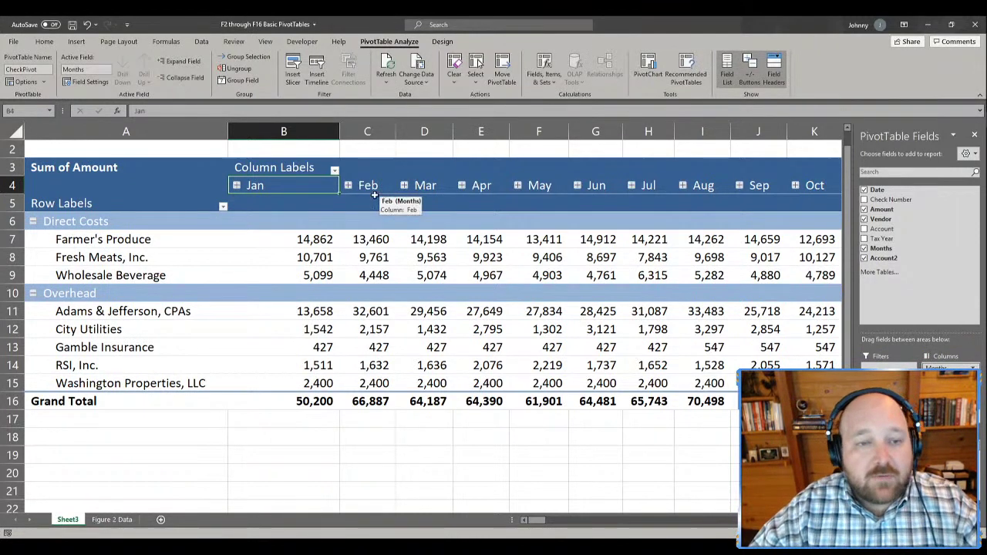
right_click(293, 189)
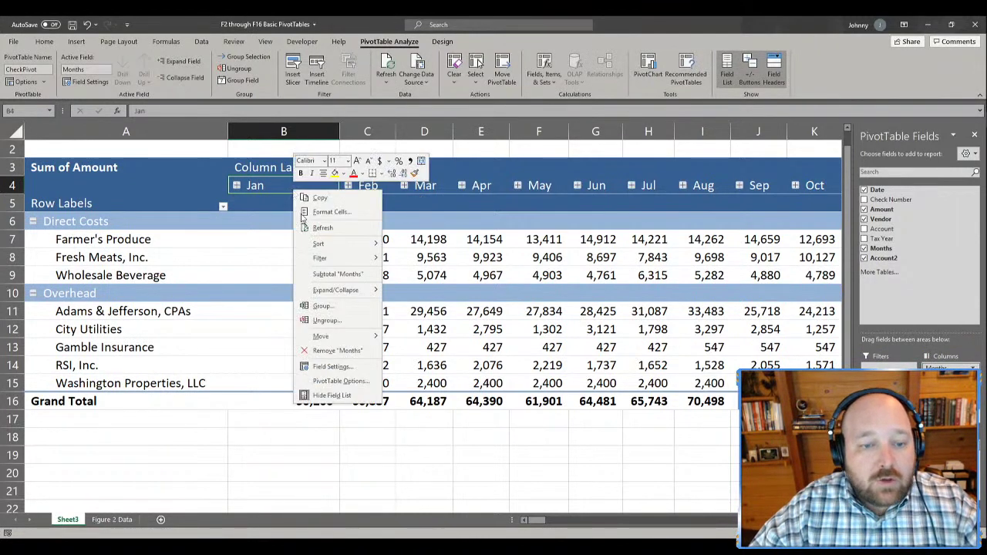
left_click(327, 321)
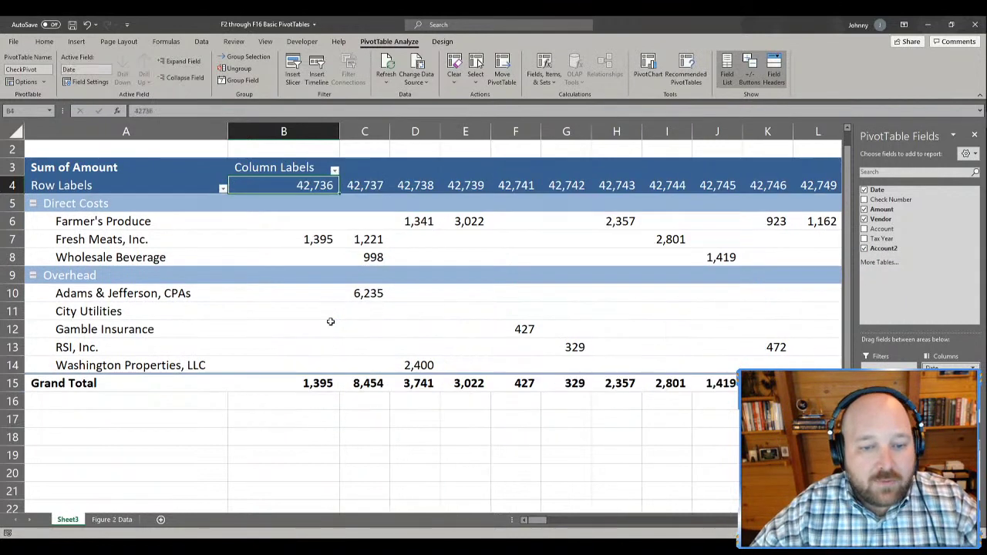
- Format the date column labels in row 4 as Short Date
left_click(51, 188)
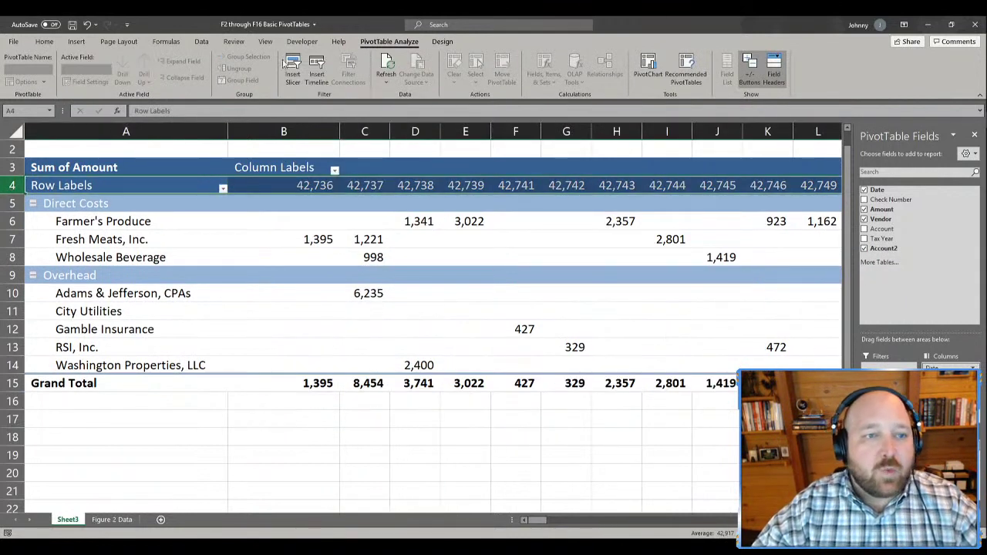
left_click(74, 43)
left_click(45, 42)
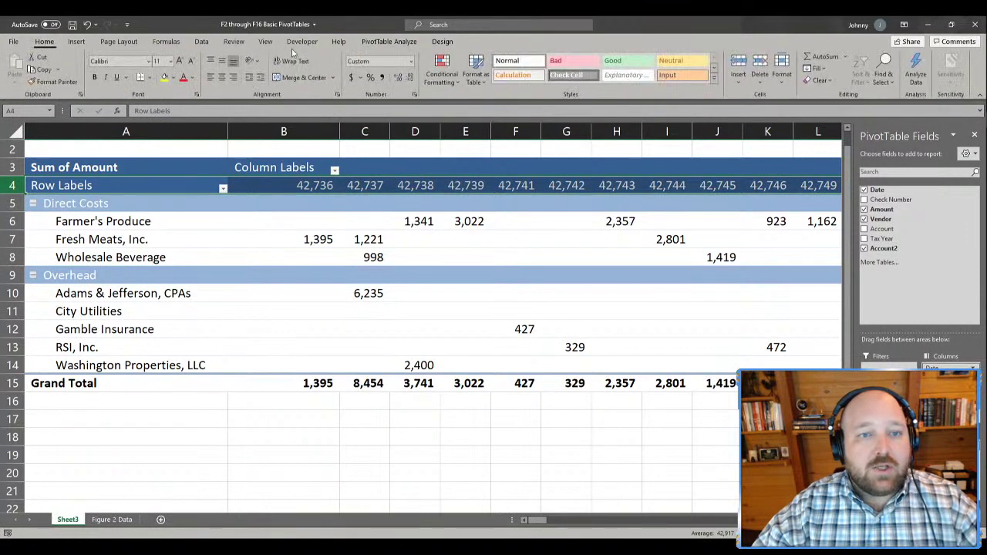
left_click(411, 61)
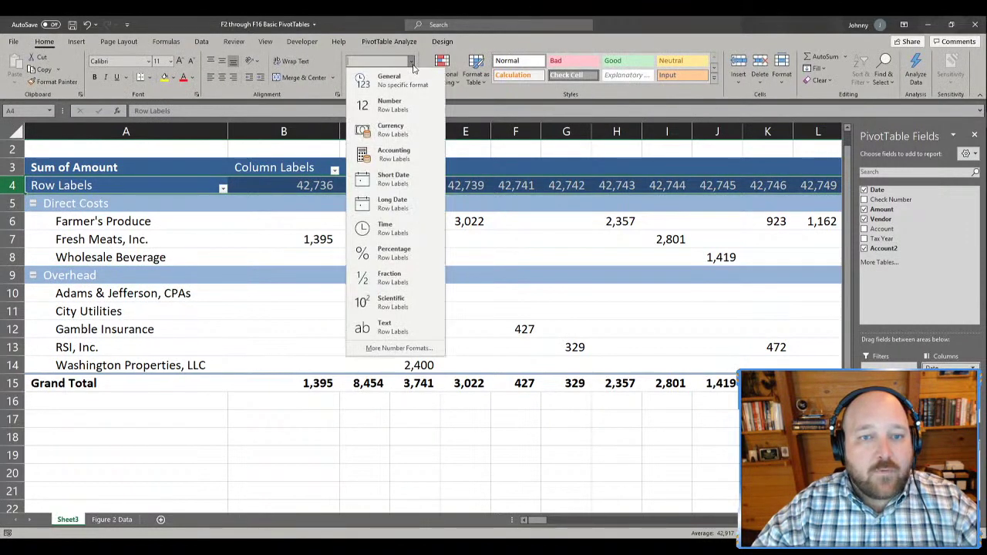
left_click(412, 177)
left_click(283, 201)
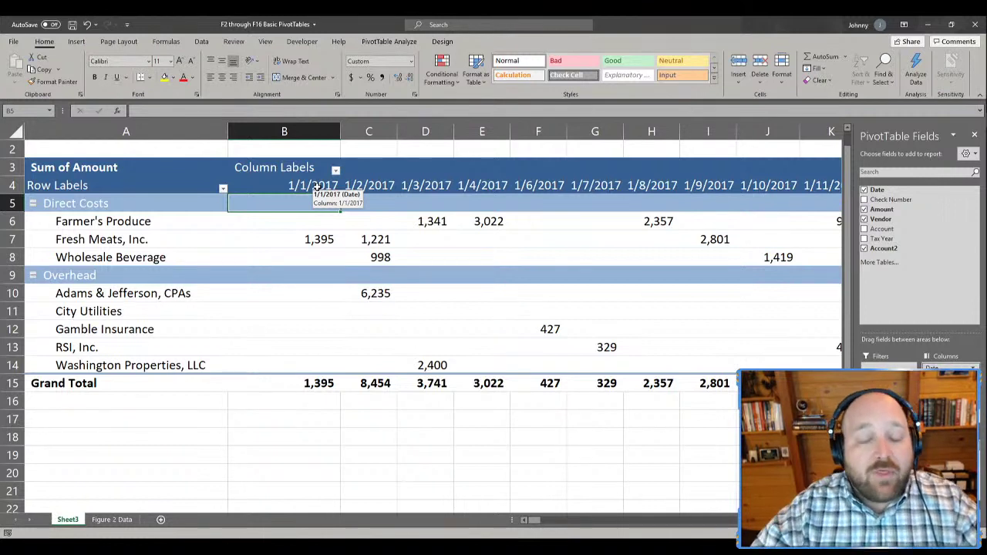
left_click(321, 179)
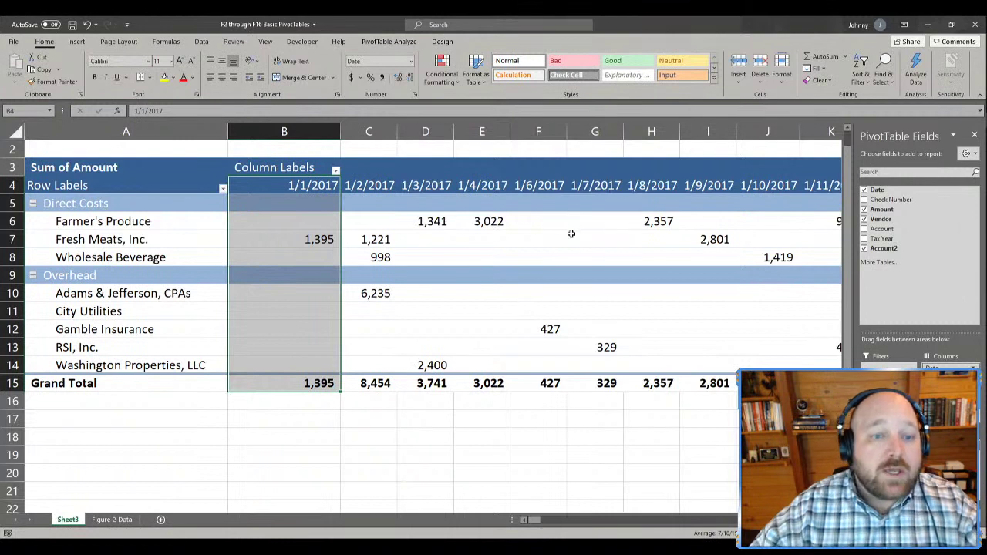
left_click_drag(422, 225, 485, 300)
left_click(538, 257)
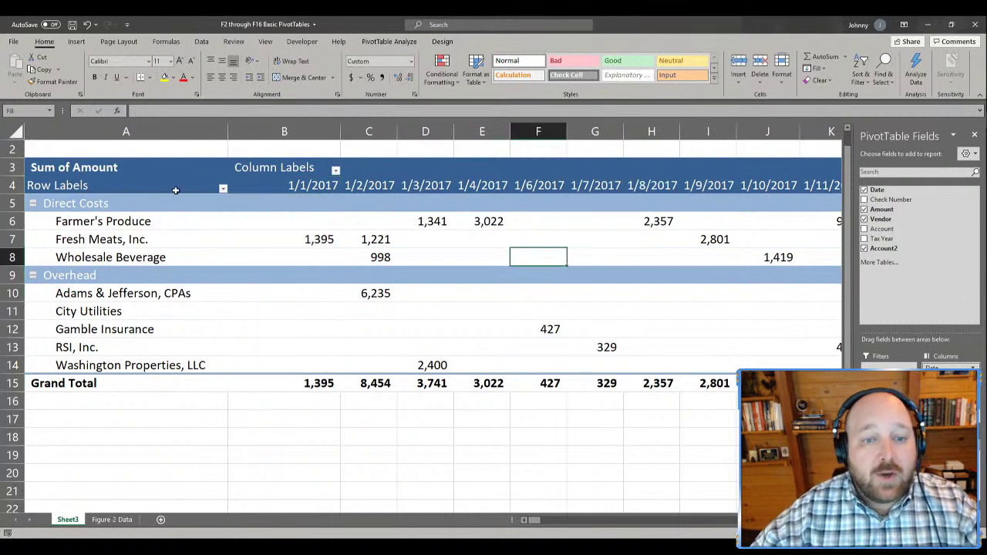
- Group the date column labels by Months, Quarters and Years
left_click(268, 185)
left_click(375, 188)
left_click(297, 188)
right_click(295, 187)
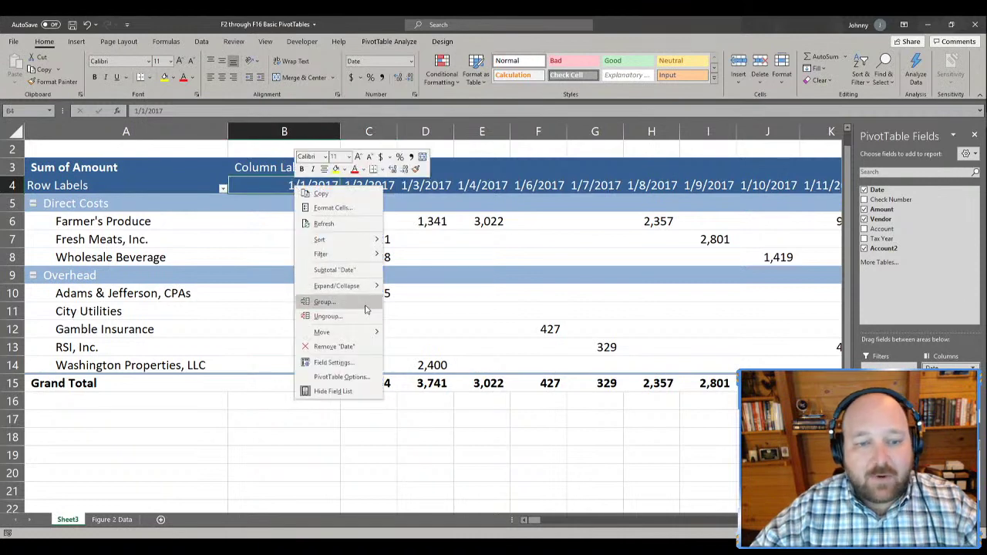
left_click(366, 309)
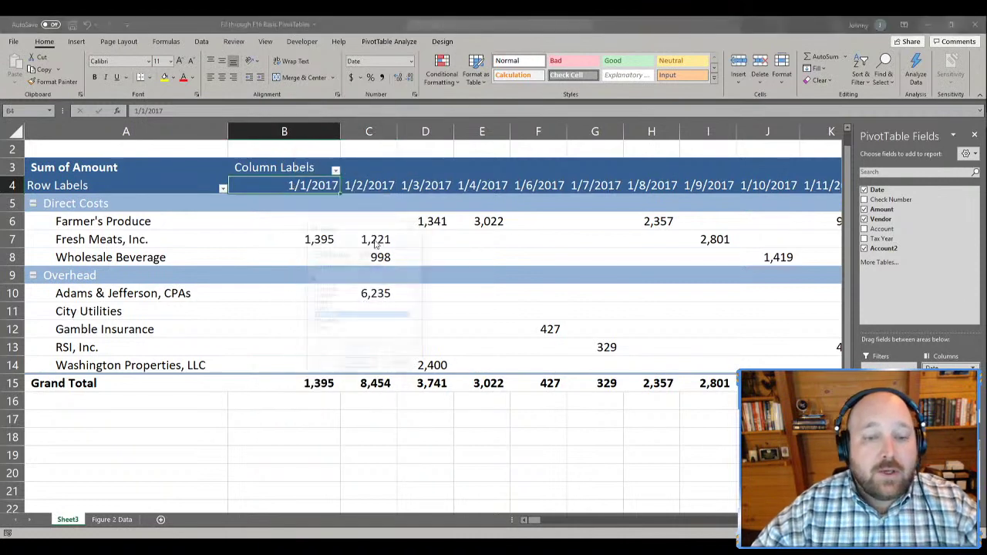
left_click_drag(347, 227, 378, 90)
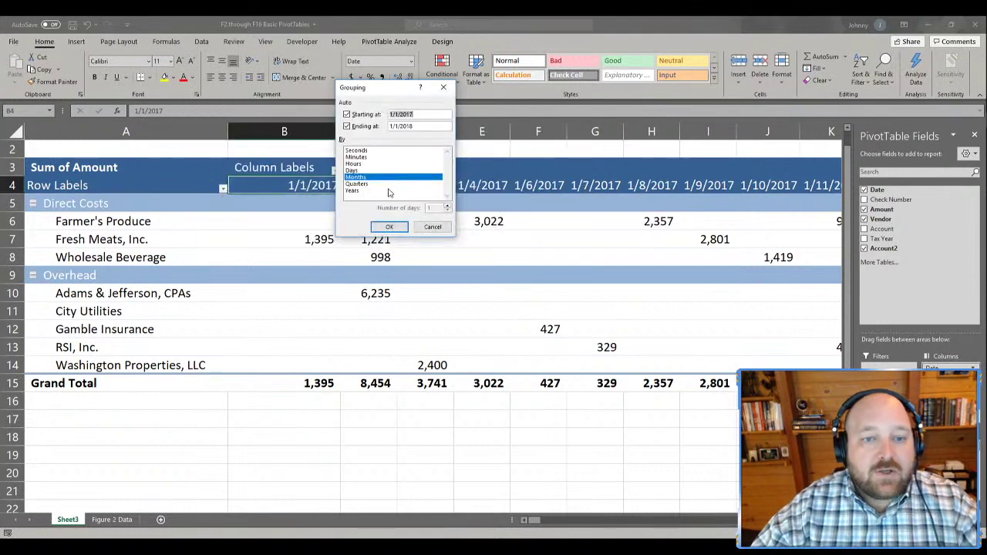
left_click(357, 185)
left_click(357, 192)
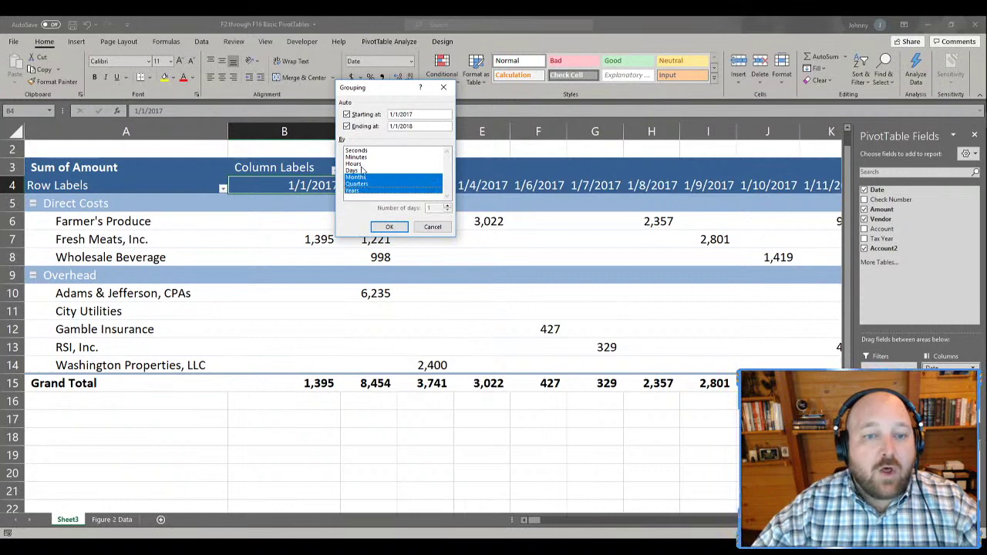
left_click(390, 227)
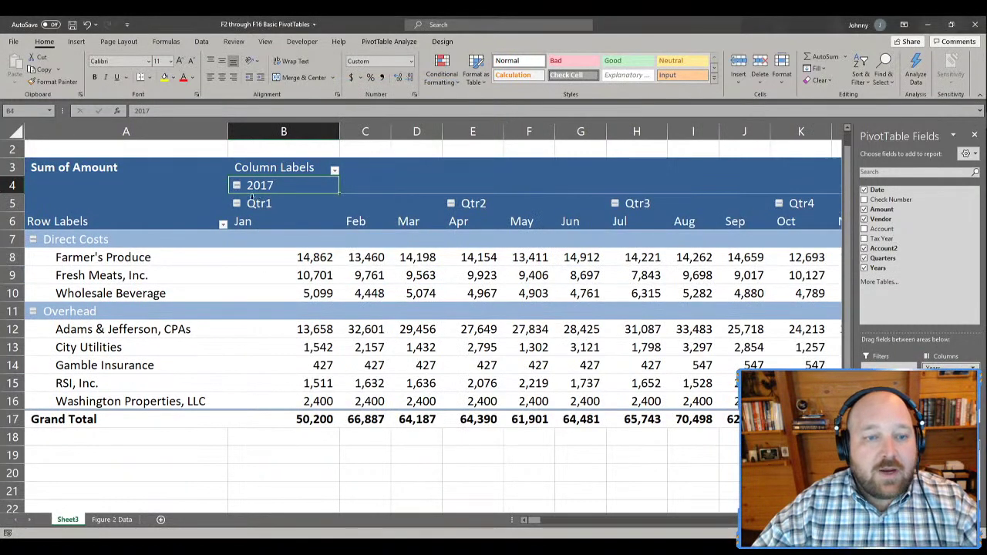
- Collapse Qtr1 through Qtr4 under 2017 so each quarter occupies a single column
left_click_drag(384, 268, 382, 257)
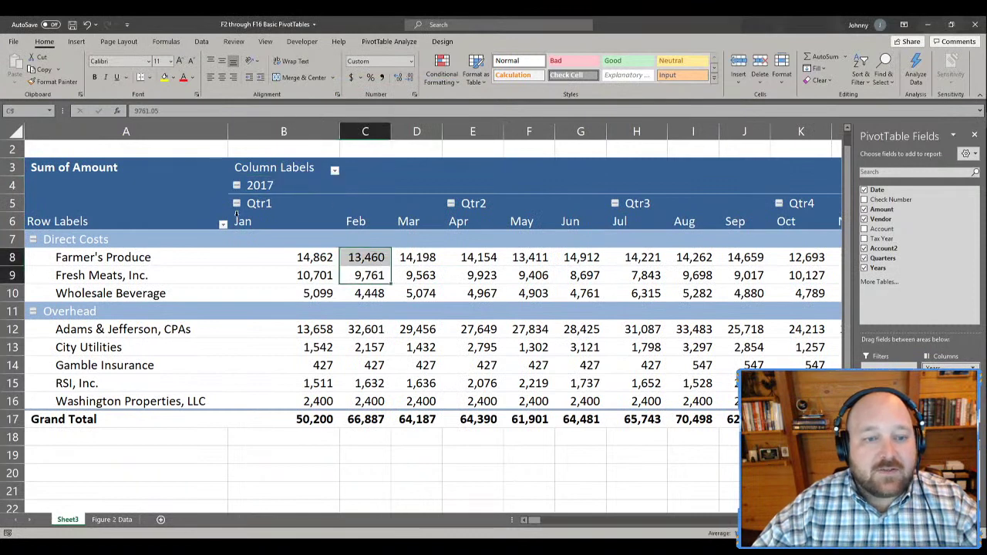
left_click_drag(237, 222, 575, 213)
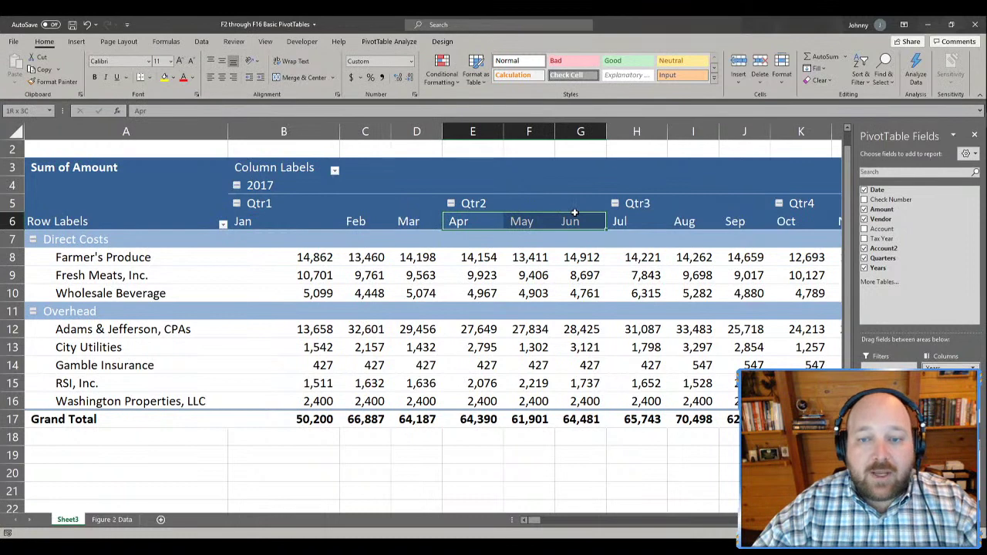
left_click(355, 276)
left_click(452, 207)
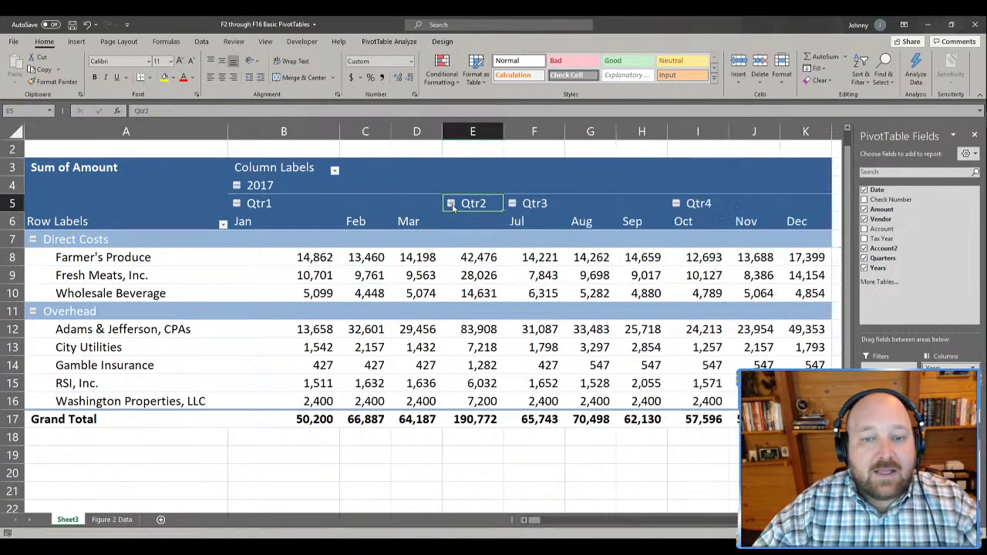
left_click(514, 204)
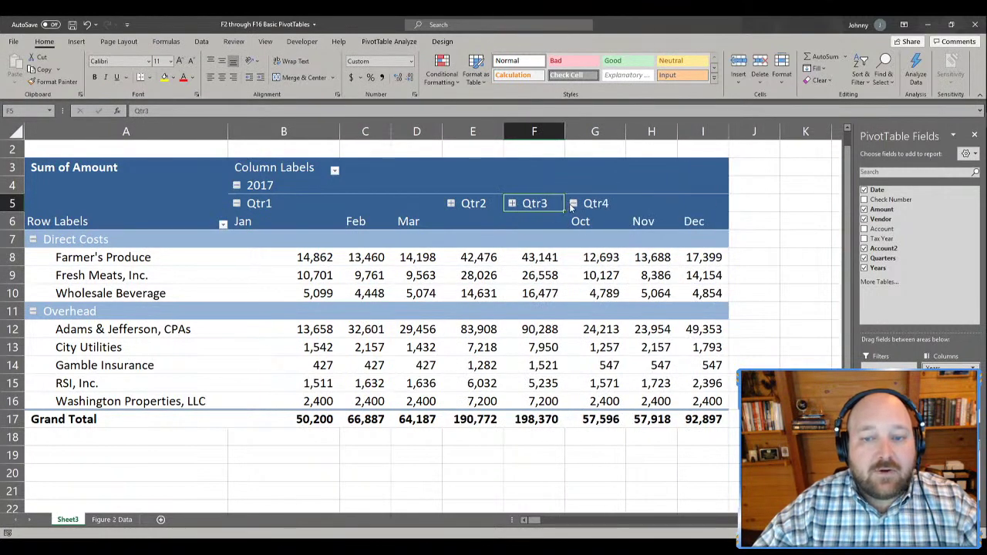
left_click(572, 204)
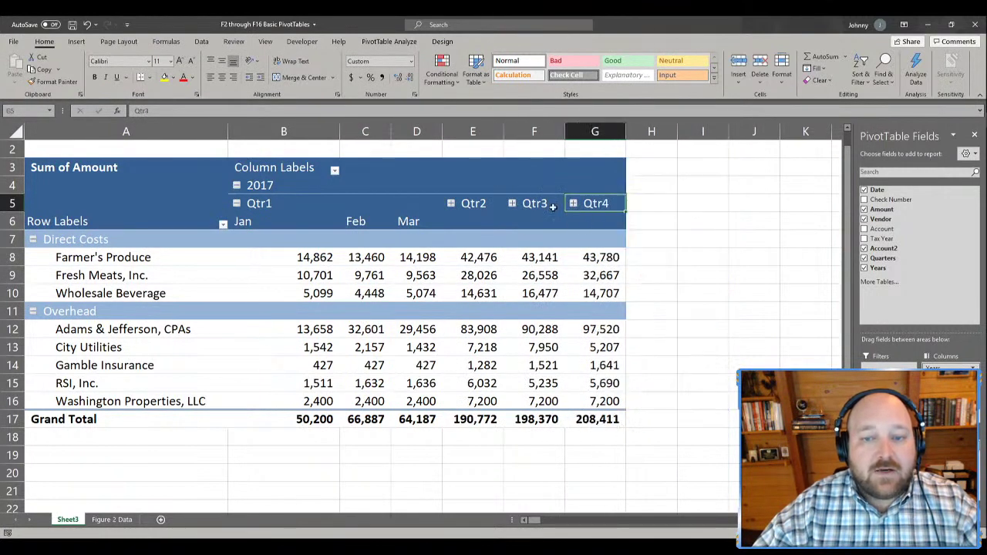
left_click(236, 204)
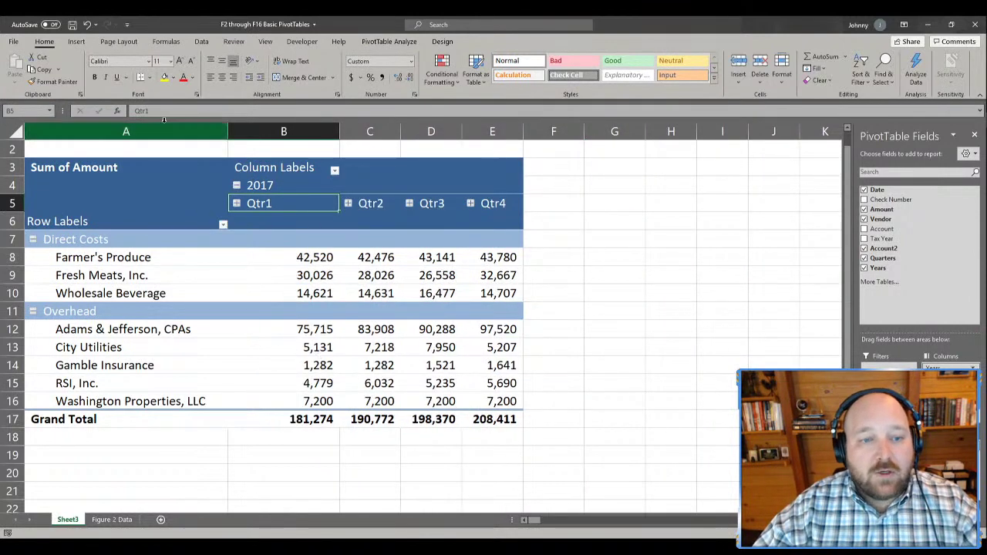
- Collapse the 2017 year group and select the vendor labels under Direct Costs and Overhead
left_click(237, 186)
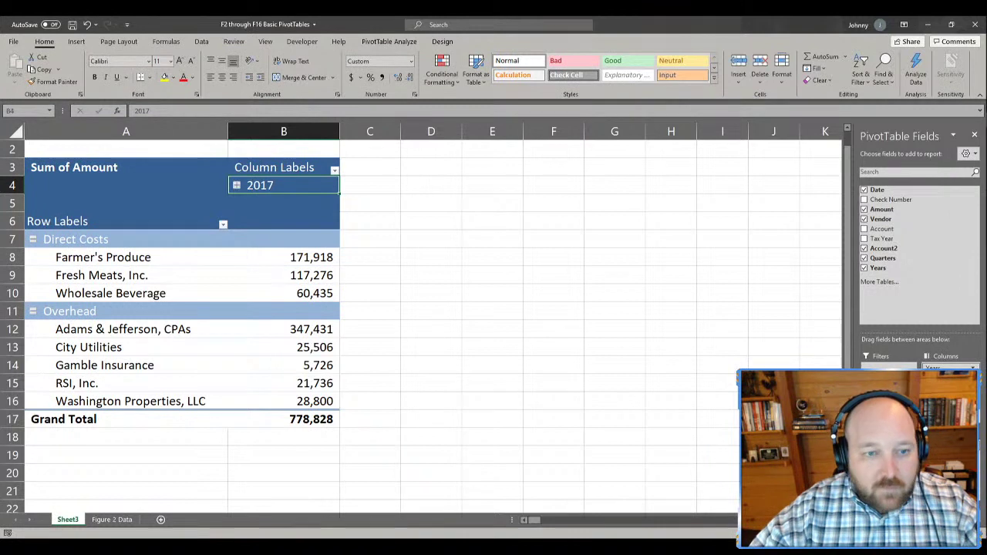
left_click_drag(102, 256, 125, 398)
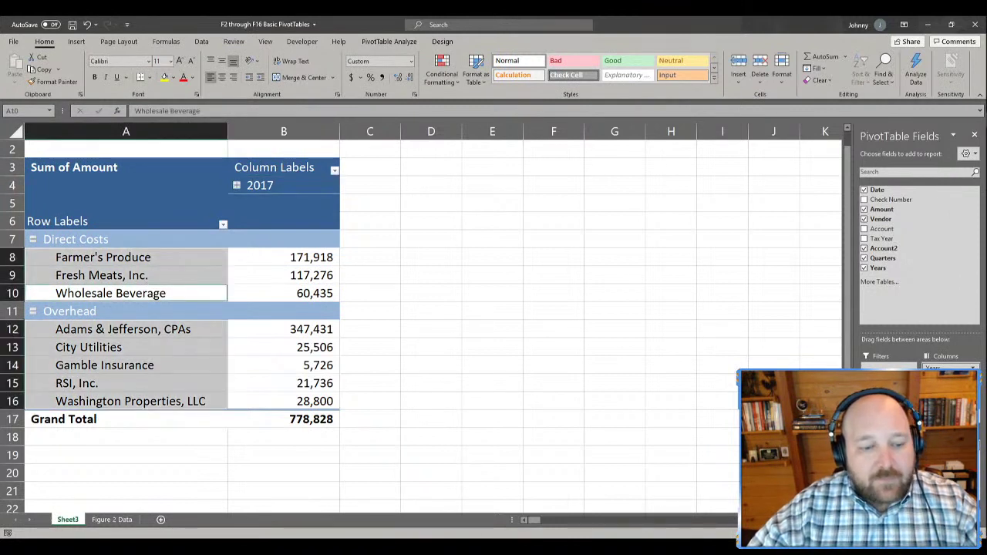
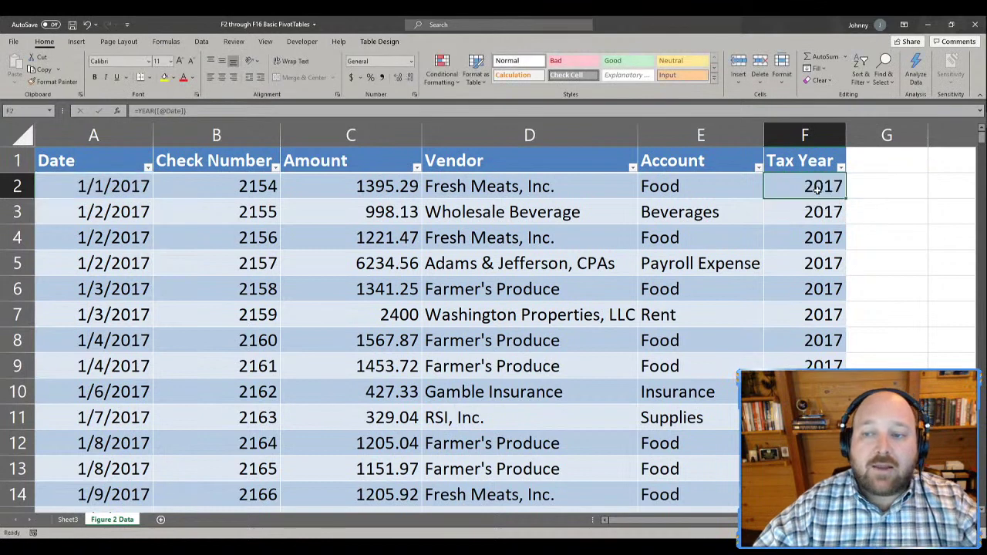
- Examine the Tax Year formula in cell F2 of the Figure 2 Data sheet without editing it
double_click(816, 191)
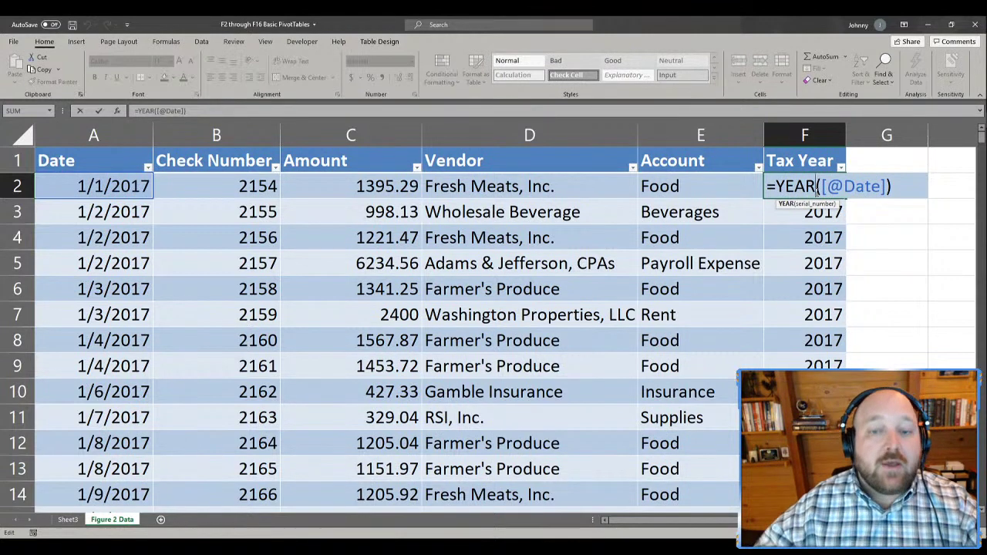
key("Escape")
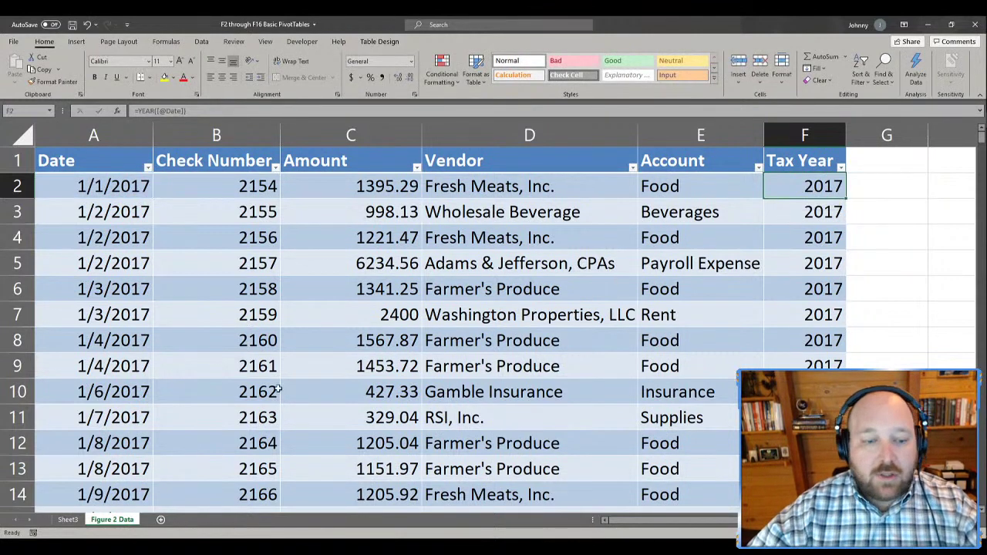
- On Sheet3, remove the Years and Quarters fields from the PivotTable's columns, keeping only the monthly Date field
left_click(68, 520)
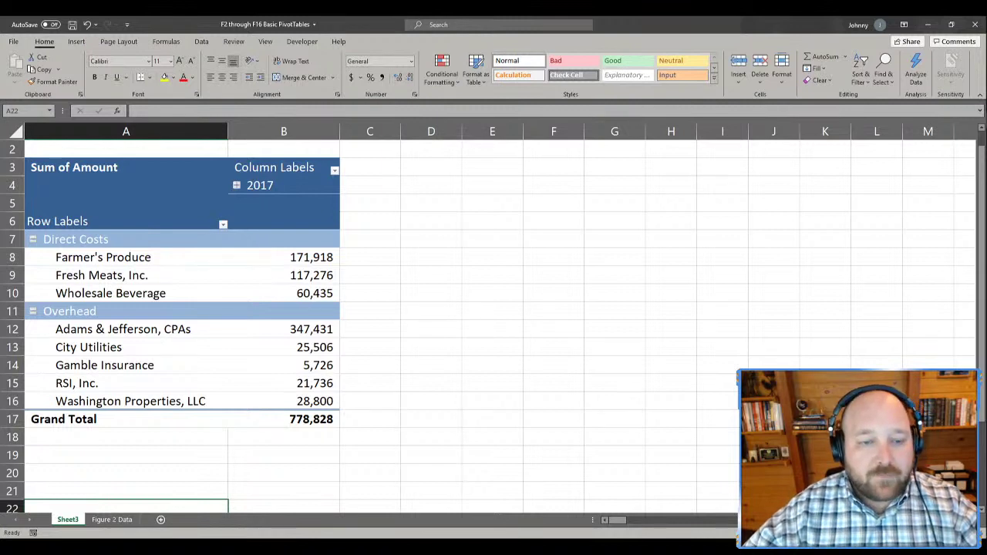
left_click(284, 257)
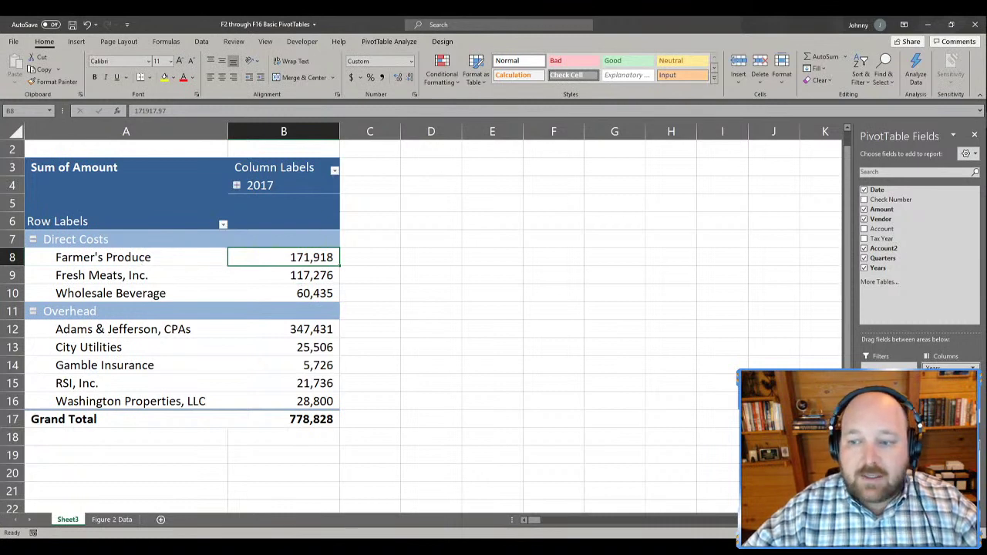
left_click_drag(952, 382, 953, 308)
left_click_drag(945, 366, 925, 284)
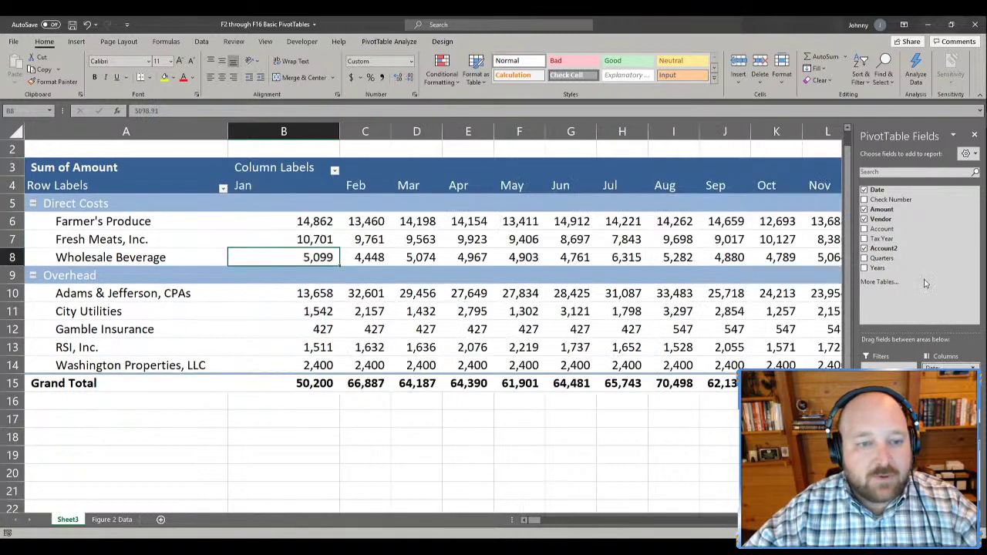
- Sort the PivotTable's month columns from newest to oldest
left_click(263, 180)
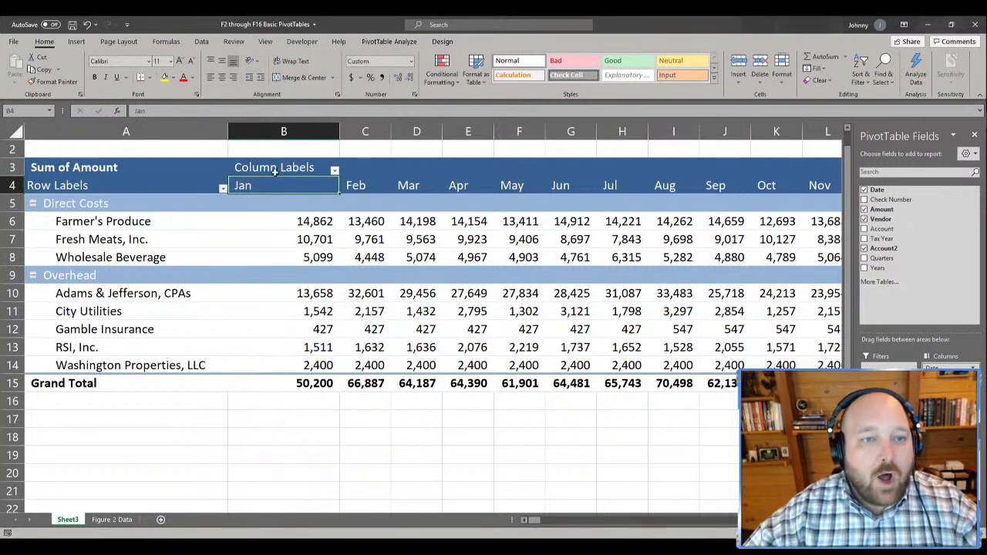
left_click(192, 43)
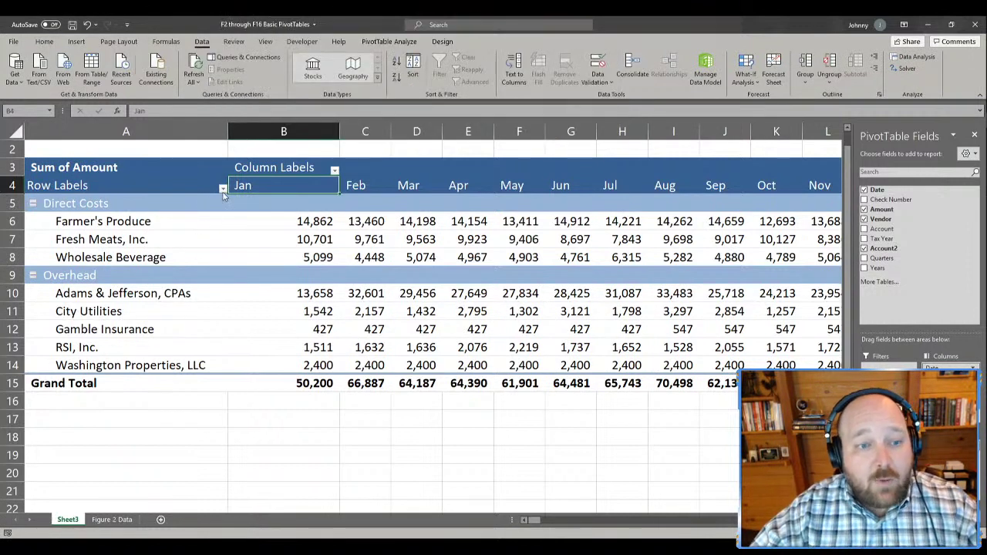
left_click(223, 189)
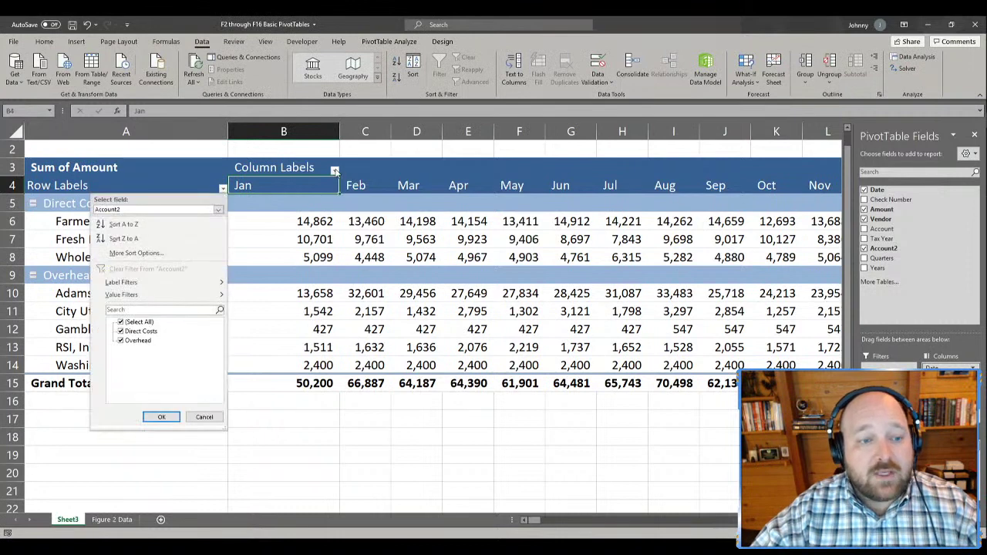
left_click(334, 171)
left_click(335, 170)
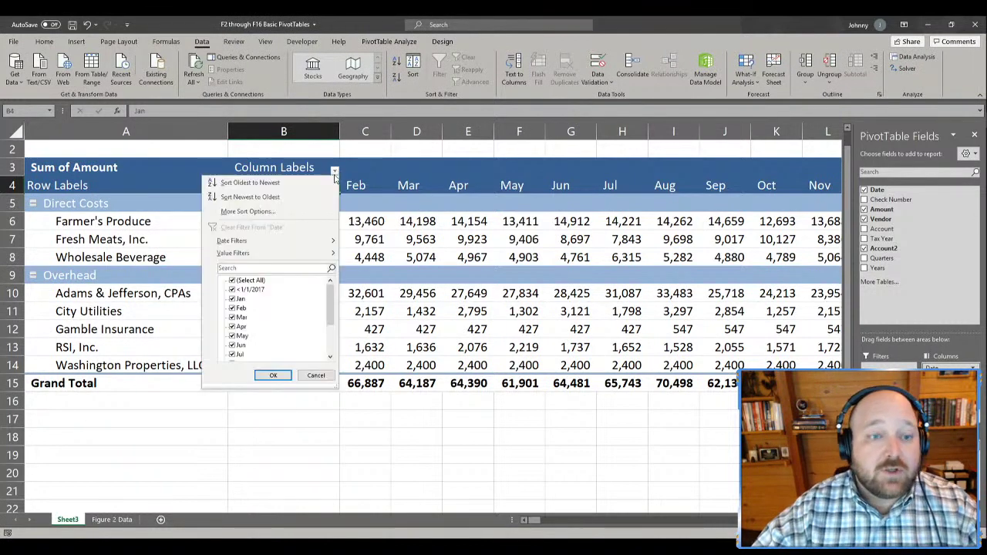
key("Down")
key("Down")
key("Down")
key("Down")
key("Right")
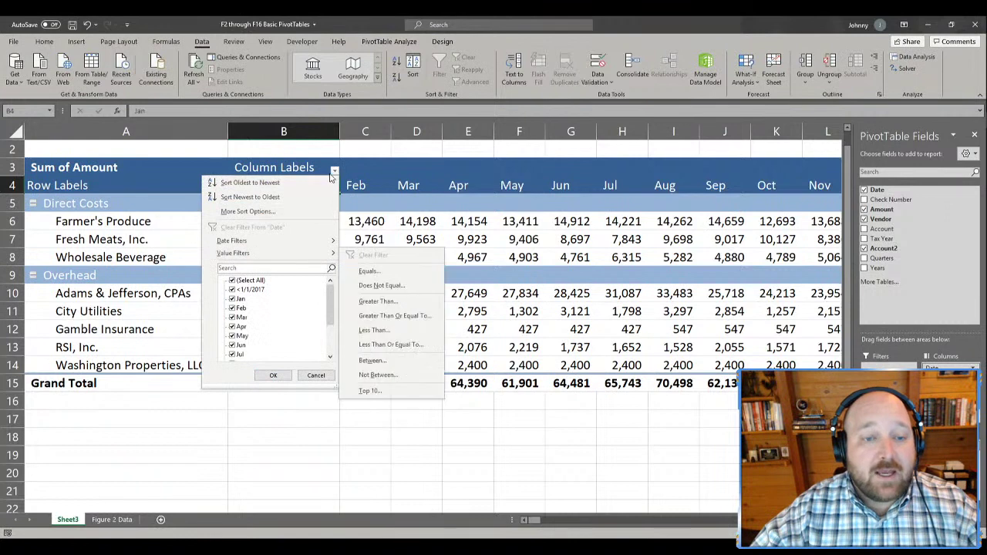
left_click(290, 196)
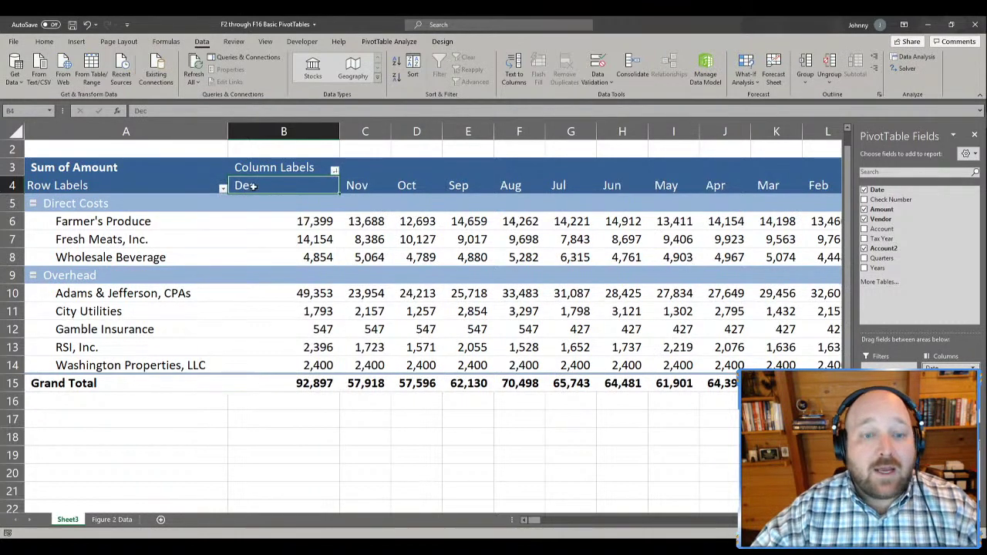
- Filter the row labels on Account2 to include only Overhead
left_click(222, 189)
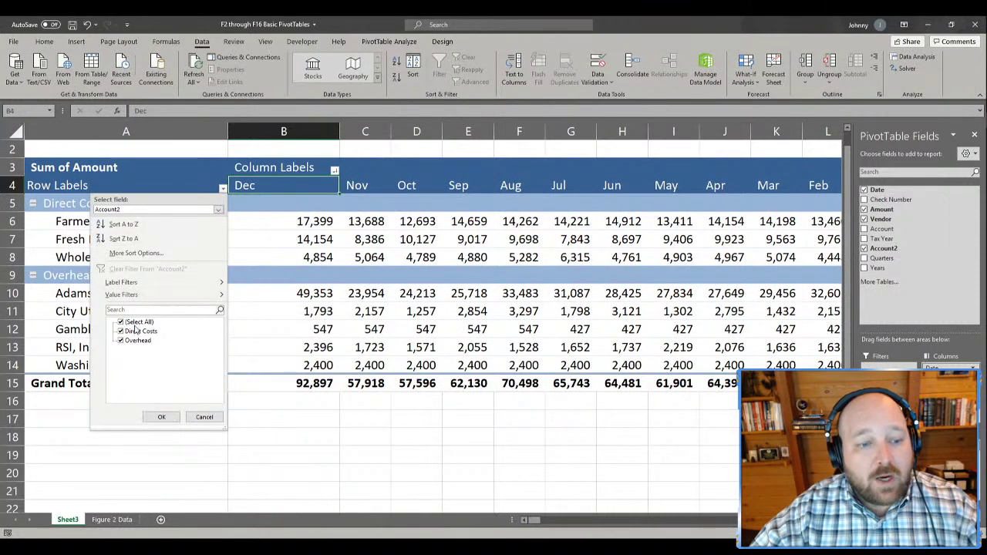
left_click(139, 331)
left_click(140, 333)
left_click(120, 321)
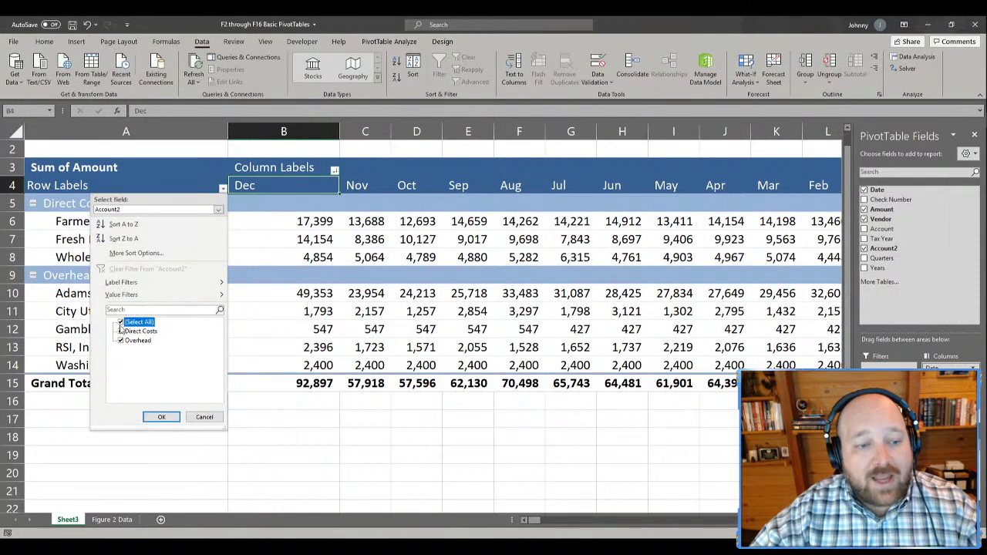
left_click(120, 340)
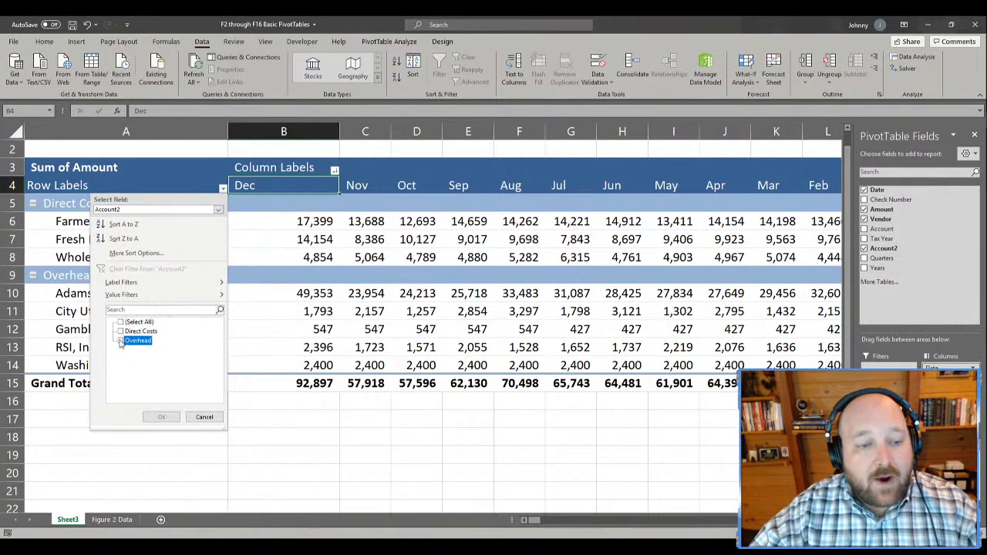
left_click(158, 416)
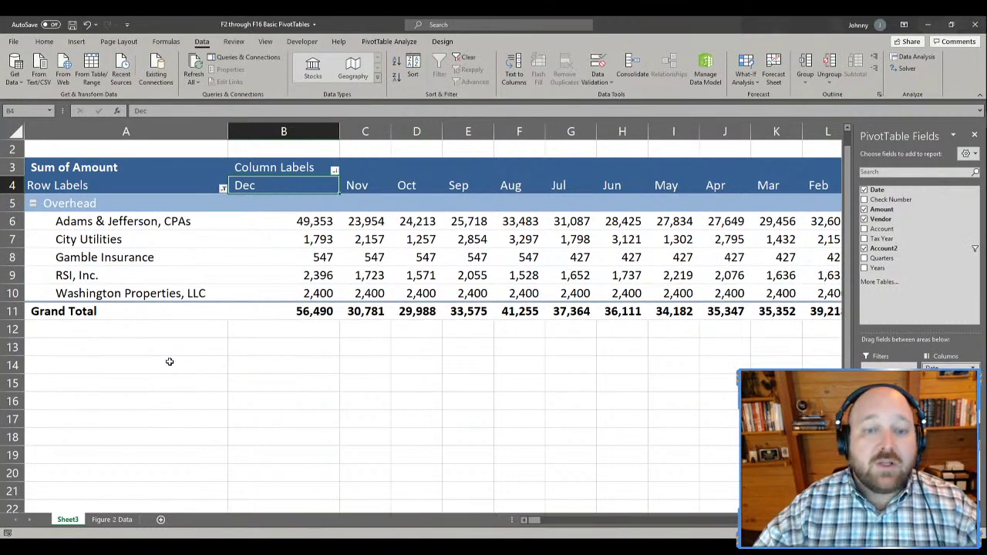
- Filter the date column labels to include only Dec, Nov and Oct
left_click(334, 171)
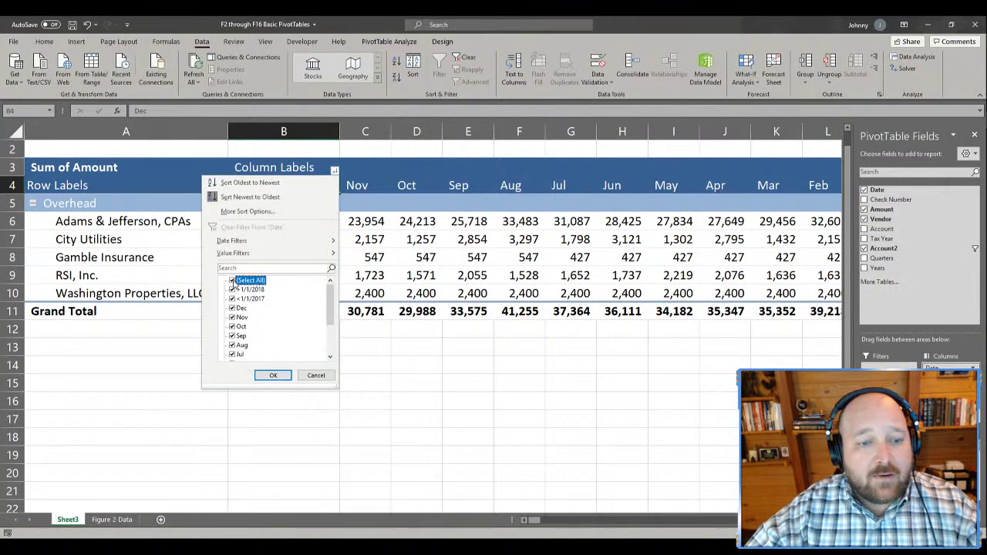
left_click(233, 281)
scroll(235, 308, "down", 2)
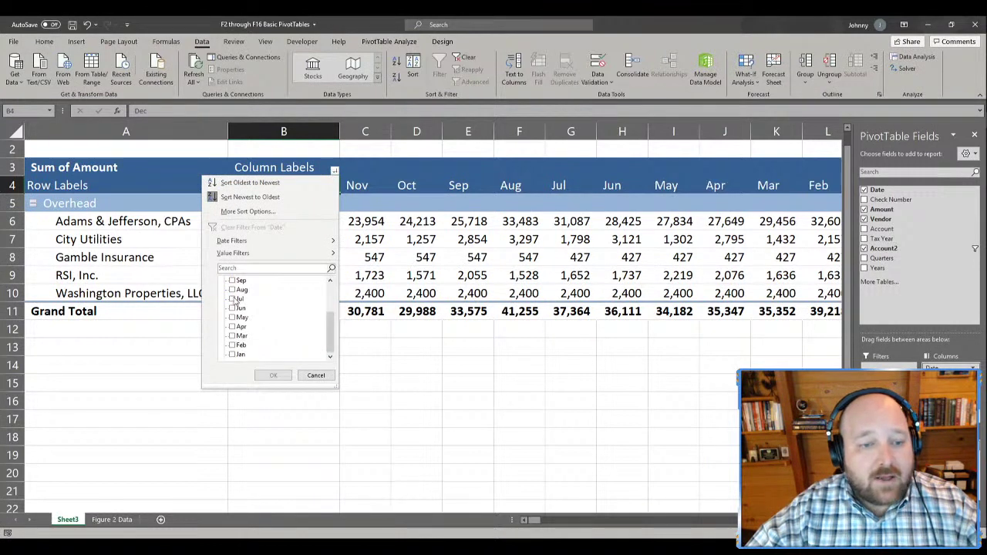
scroll(328, 298, "up", 2)
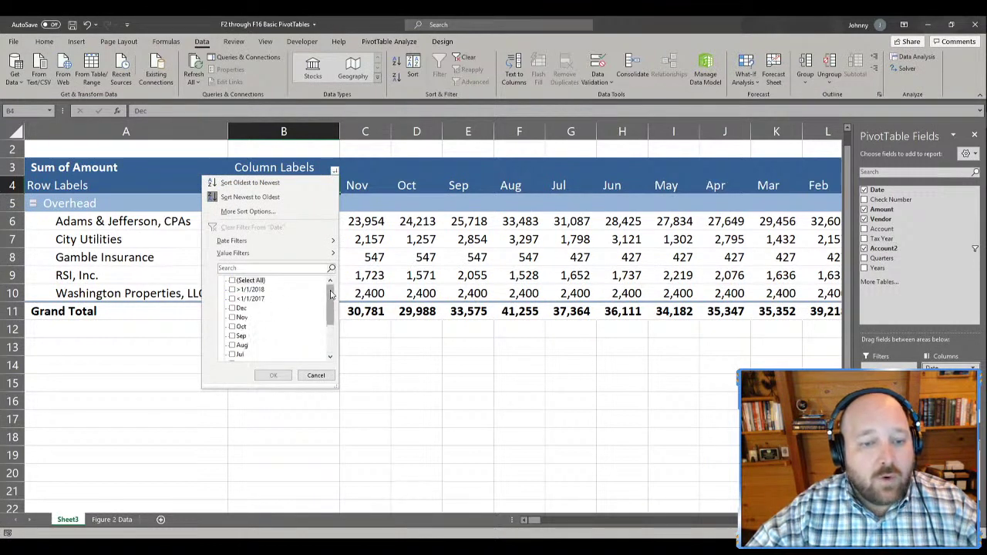
left_click(232, 308)
left_click(232, 317)
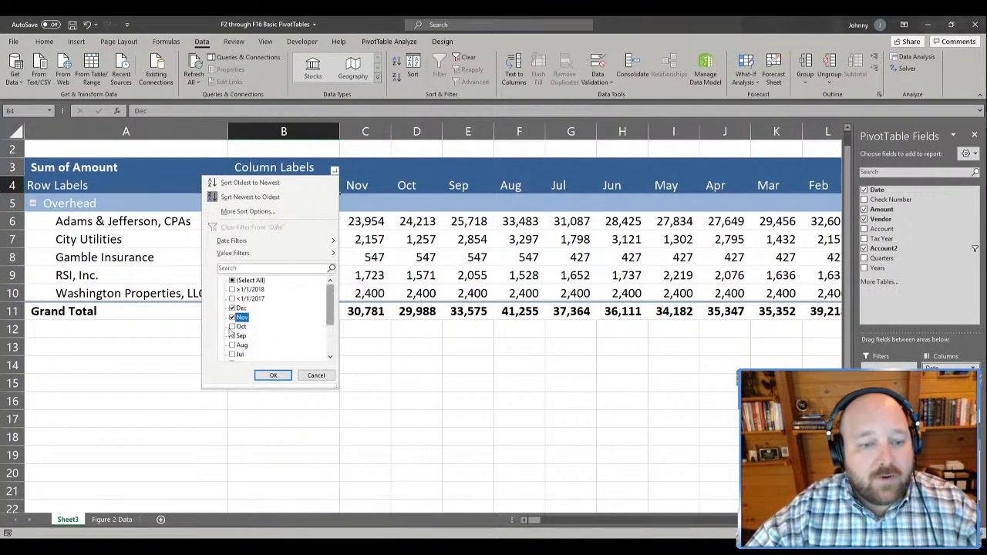
left_click(232, 326)
left_click(260, 376)
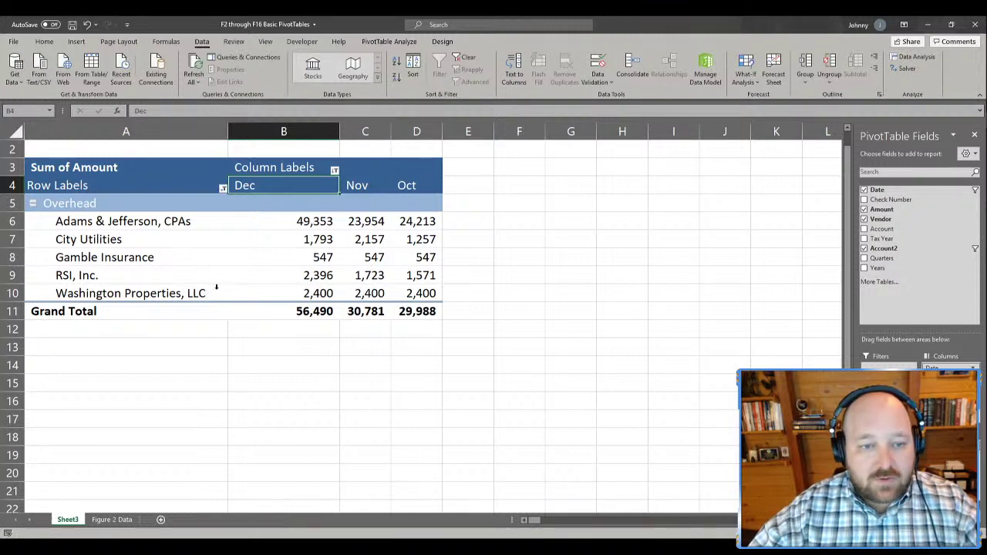
- Widen the PivotTable Fields pane to expose its Filters, Columns, Rows and Values areas without covering the PivotTable
left_click_drag(215, 293, 209, 224)
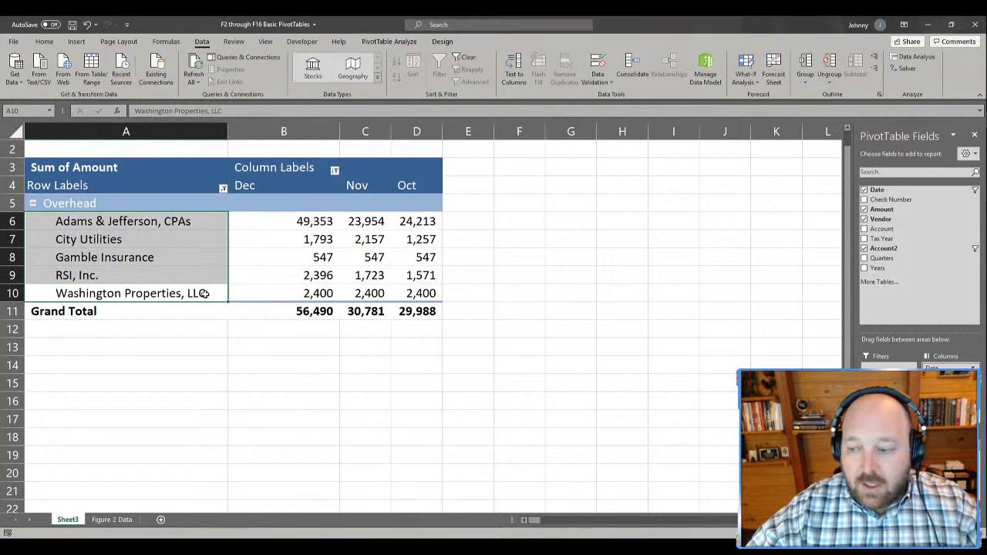
left_click(316, 257)
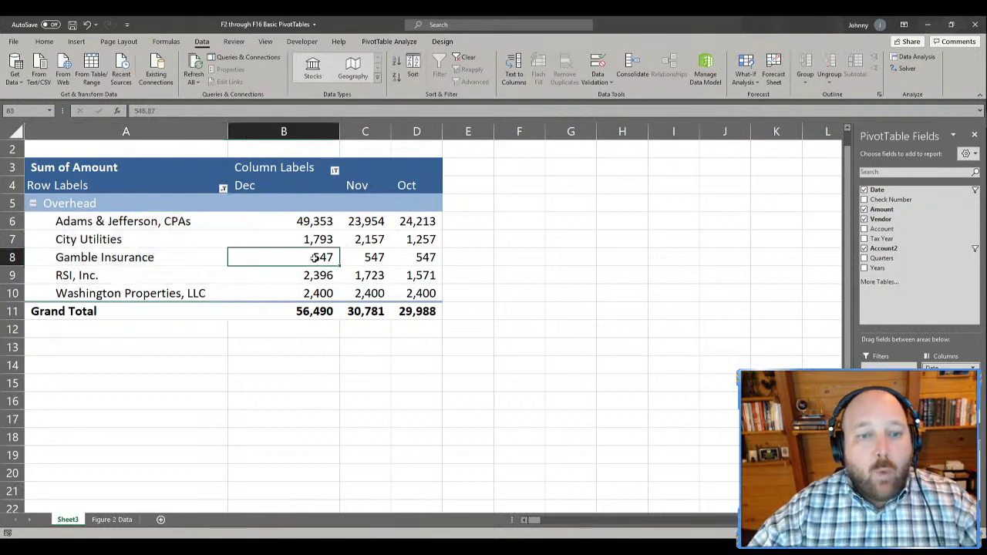
mouse_move(314, 258)
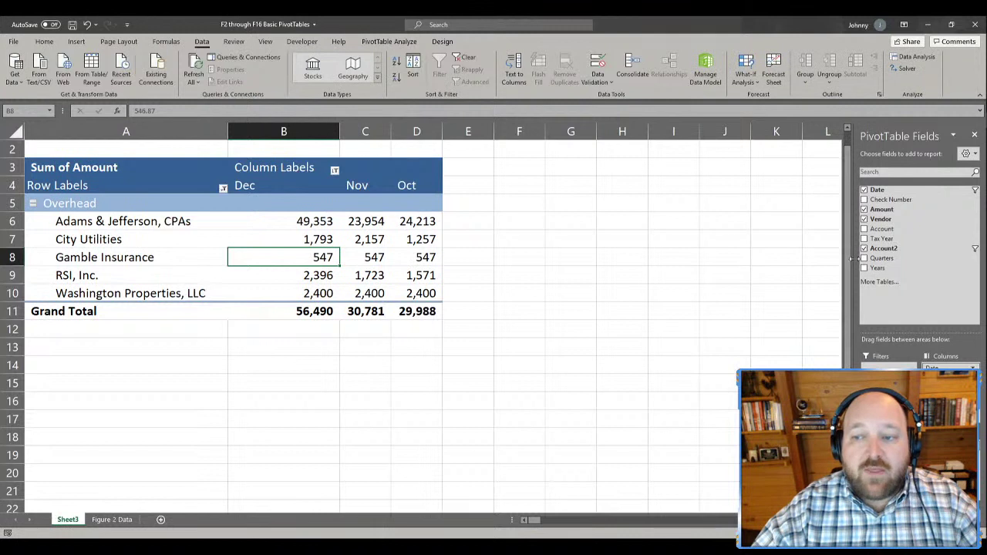
left_click_drag(851, 259, 472, 258)
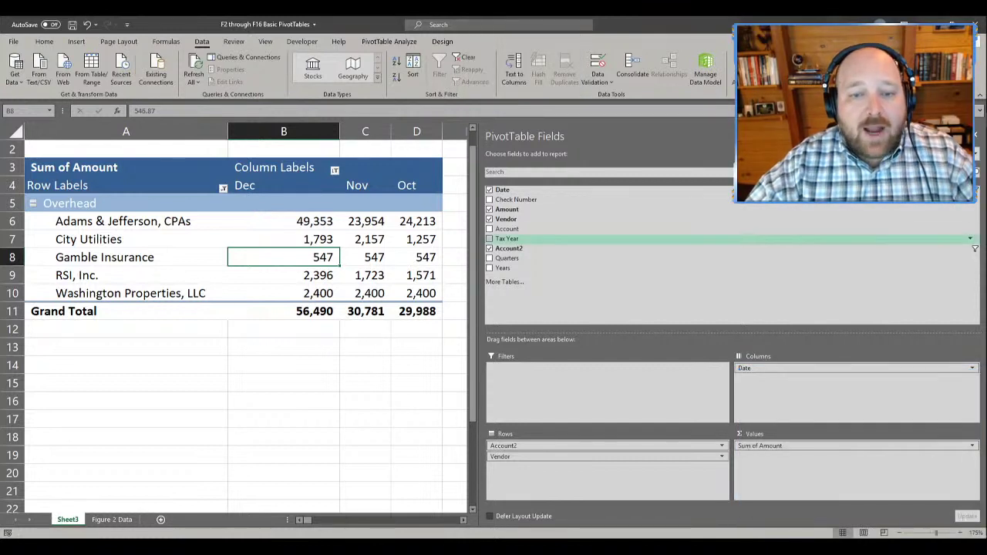
left_click_drag(472, 308, 577, 309)
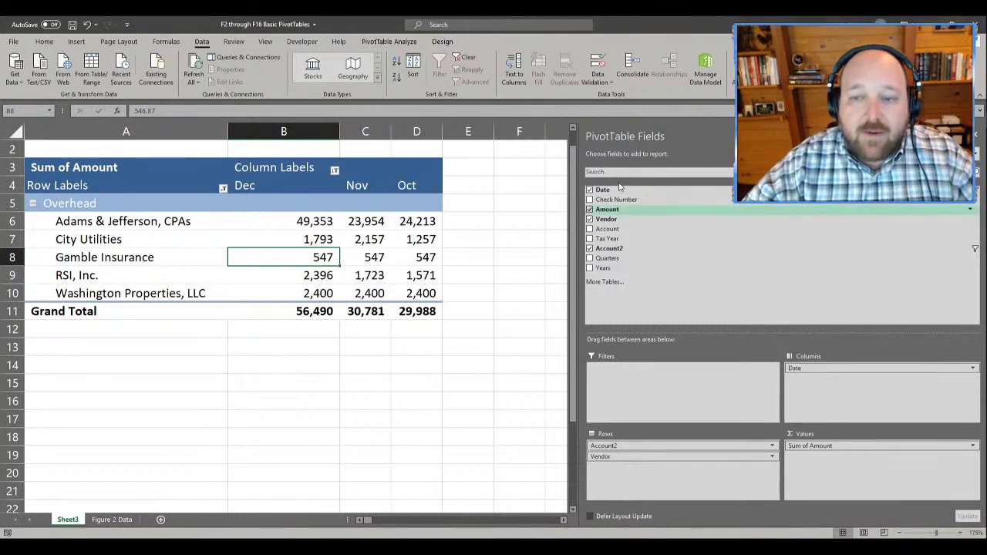
- Change the value field settings of Sum of Amount to summarize by Average
left_click(841, 445)
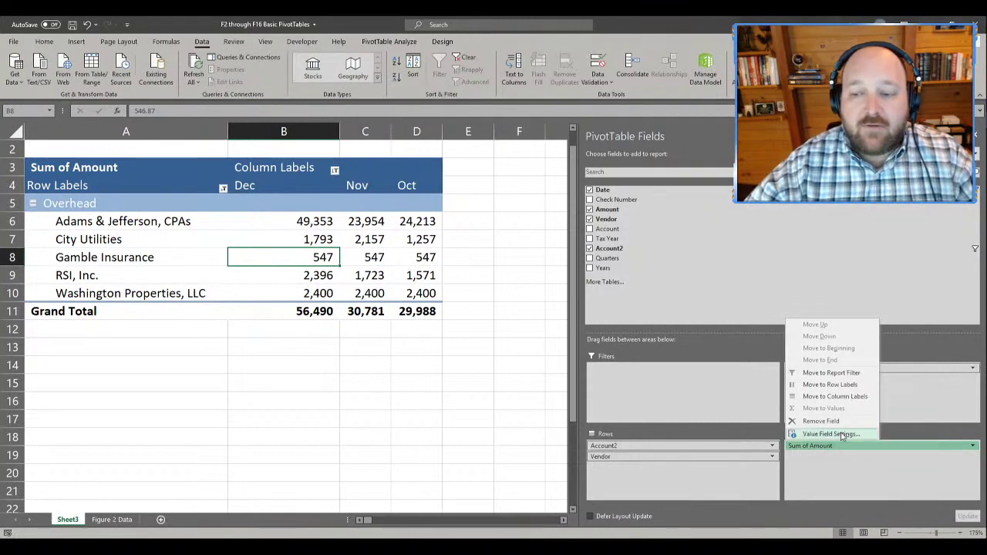
left_click(830, 434)
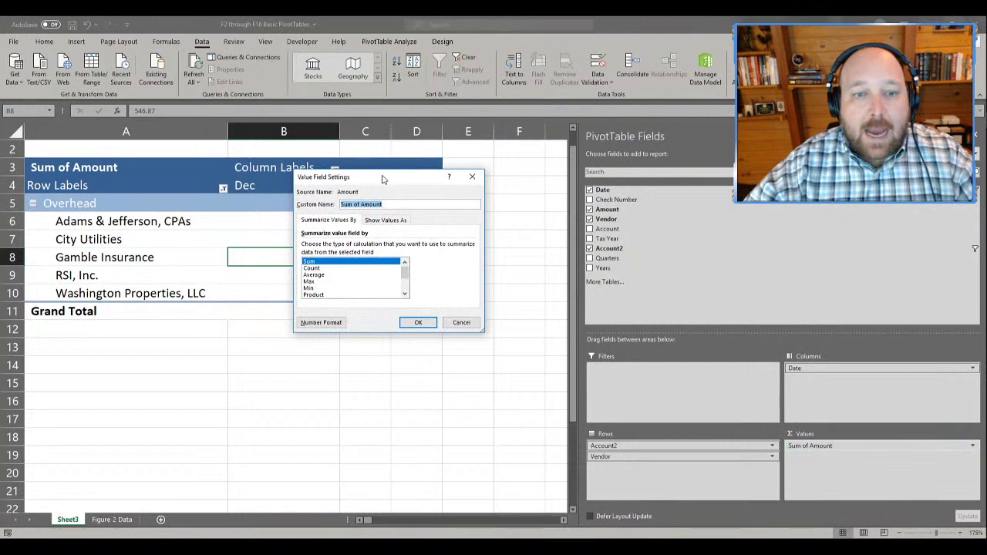
left_click_drag(325, 170, 304, 167)
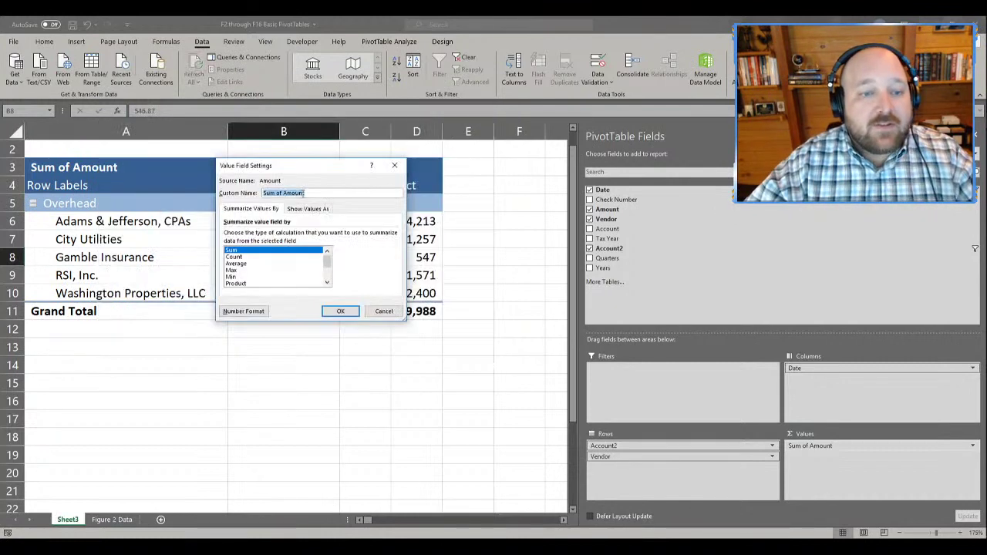
left_click_drag(322, 165, 528, 176)
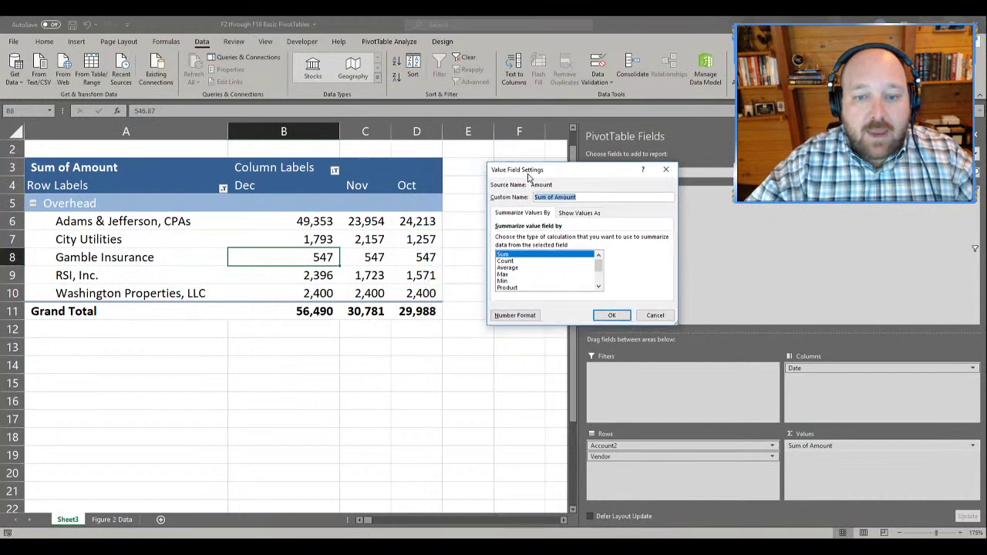
left_click(515, 269)
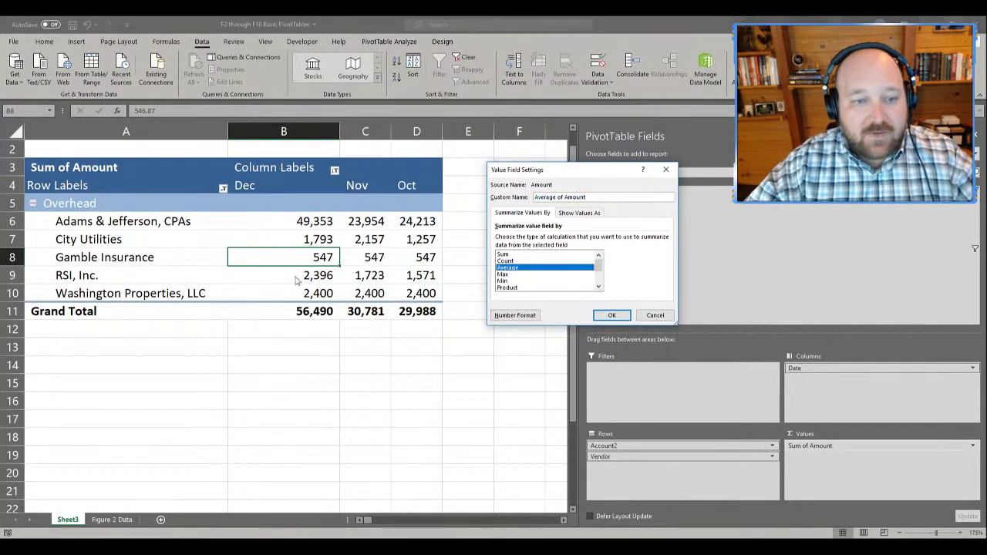
left_click(604, 318)
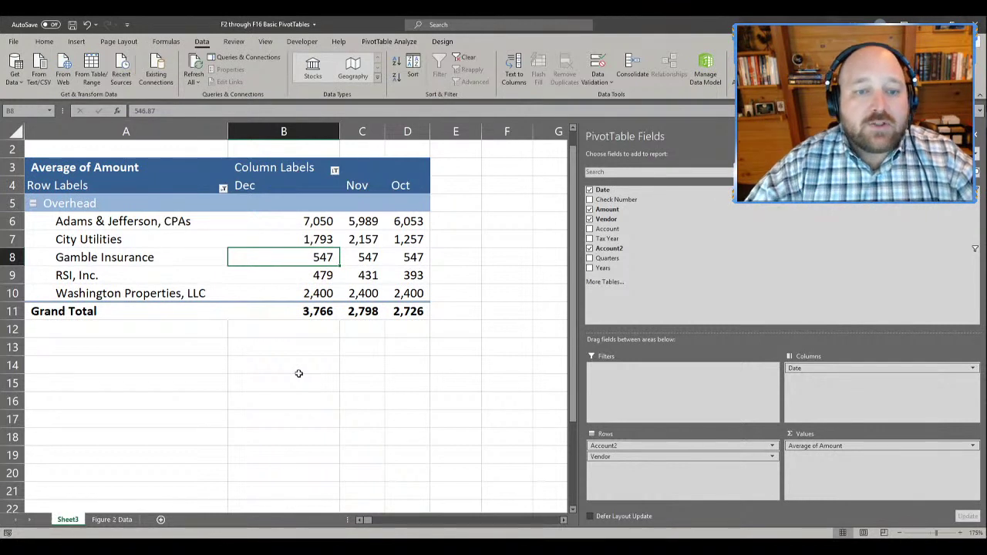
- Summarize the PivotTable's Amount values by Count
left_click(308, 224)
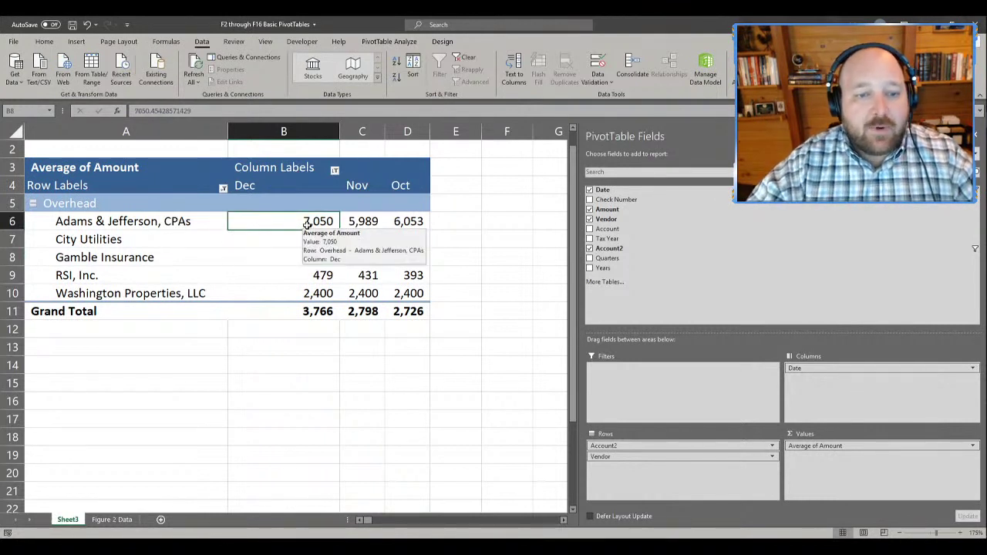
right_click(309, 225)
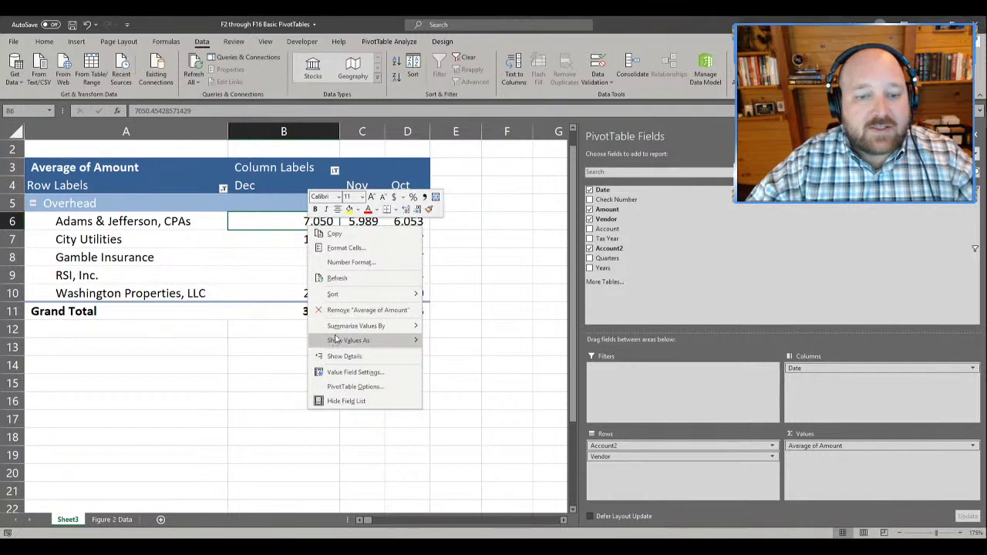
mouse_move(337, 334)
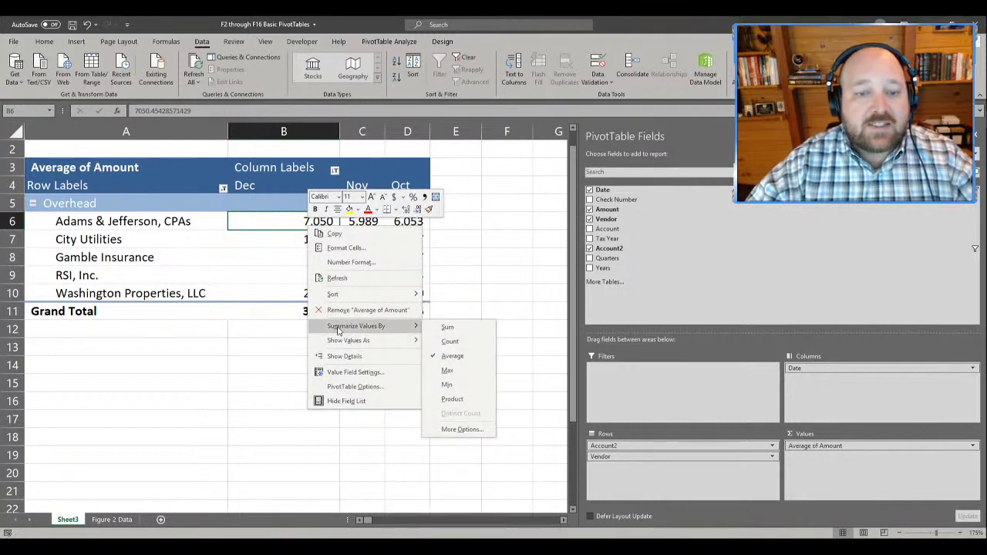
left_click(450, 341)
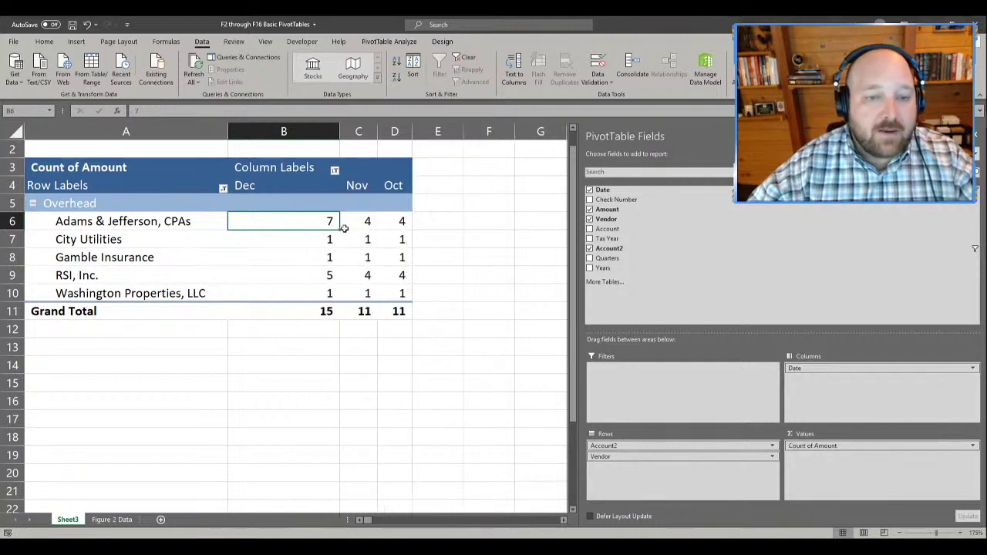
- Review the full list of summary functions in the value field settings of Count of Amount, then cancel
right_click(318, 219)
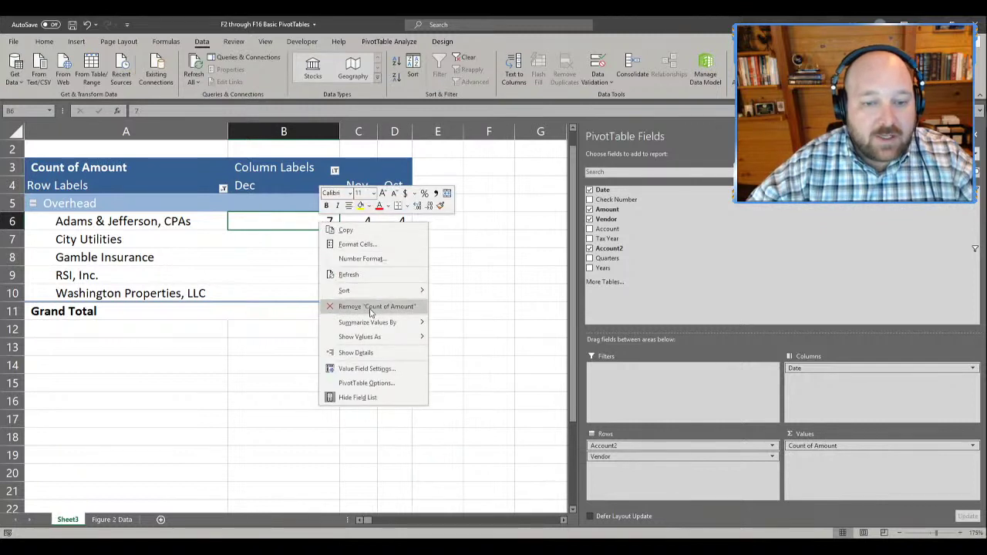
mouse_move(385, 324)
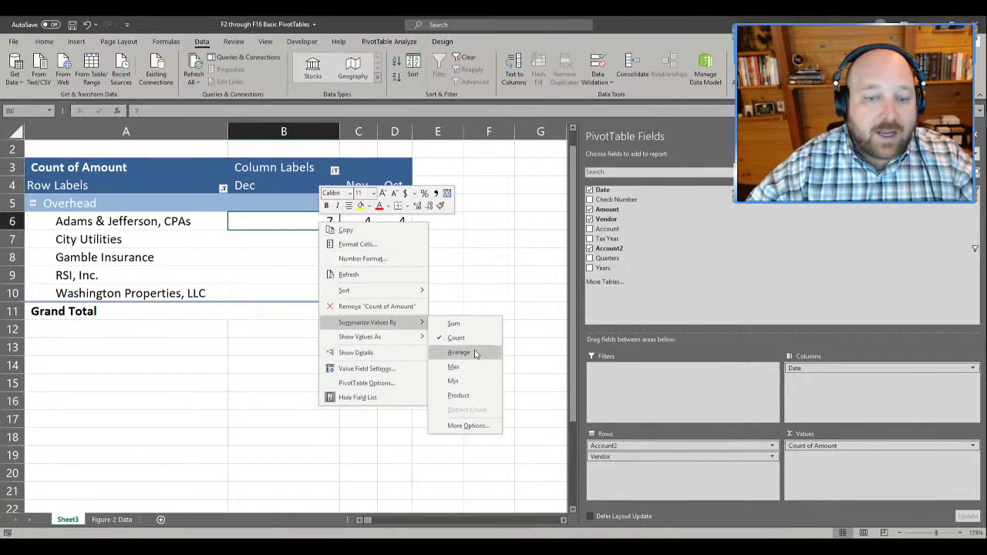
left_click(471, 425)
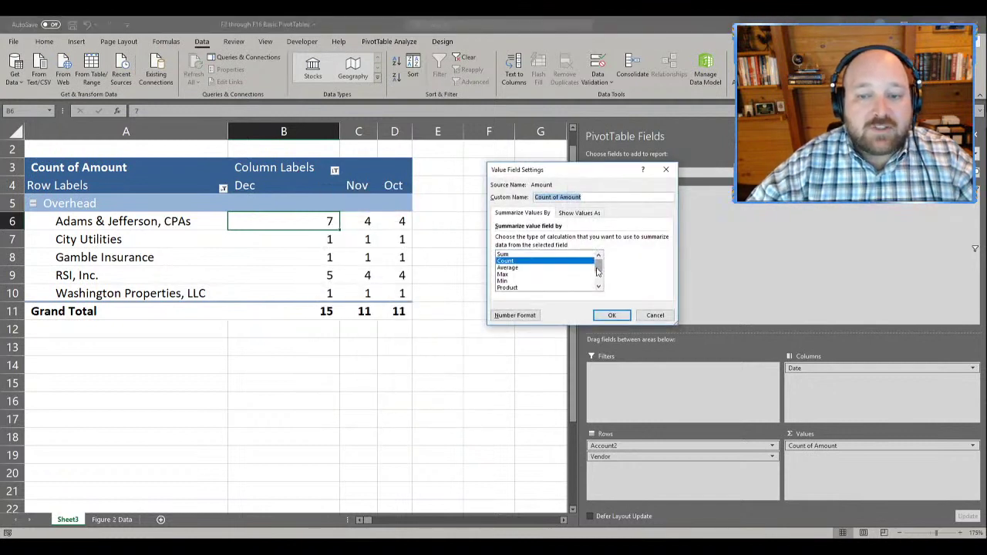
left_click_drag(598, 264, 601, 287)
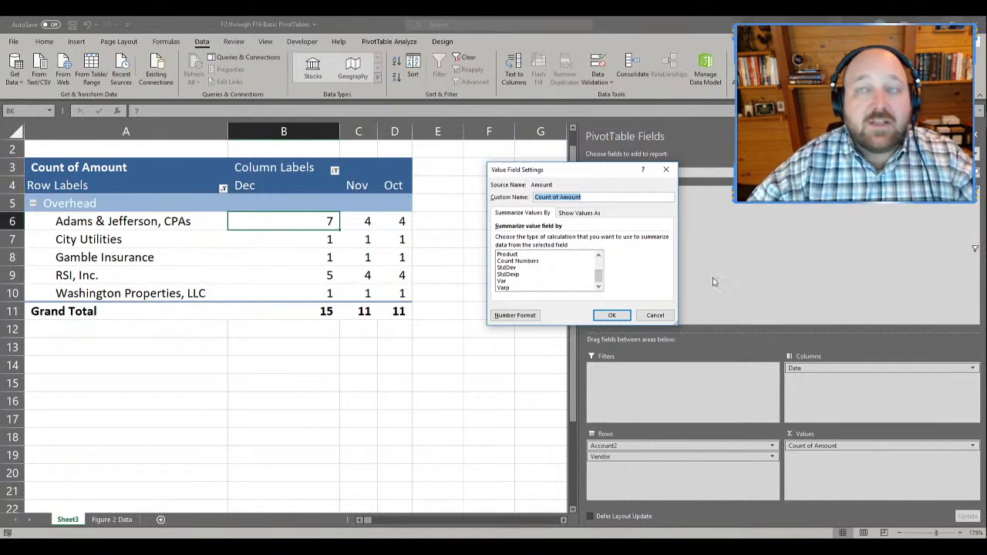
left_click(655, 316)
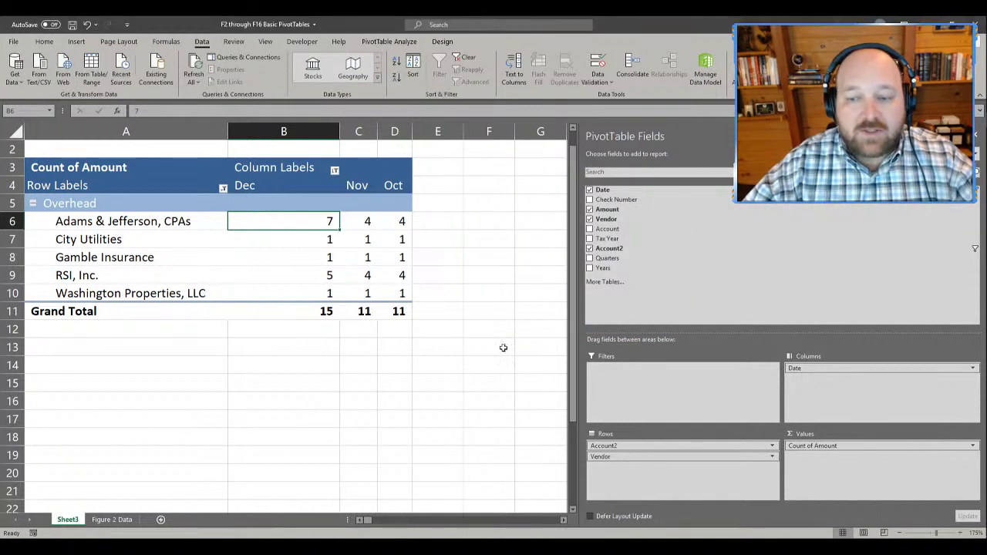
- Summarize the PivotTable's Amount values by Sum
right_click(326, 231)
mouse_move(374, 337)
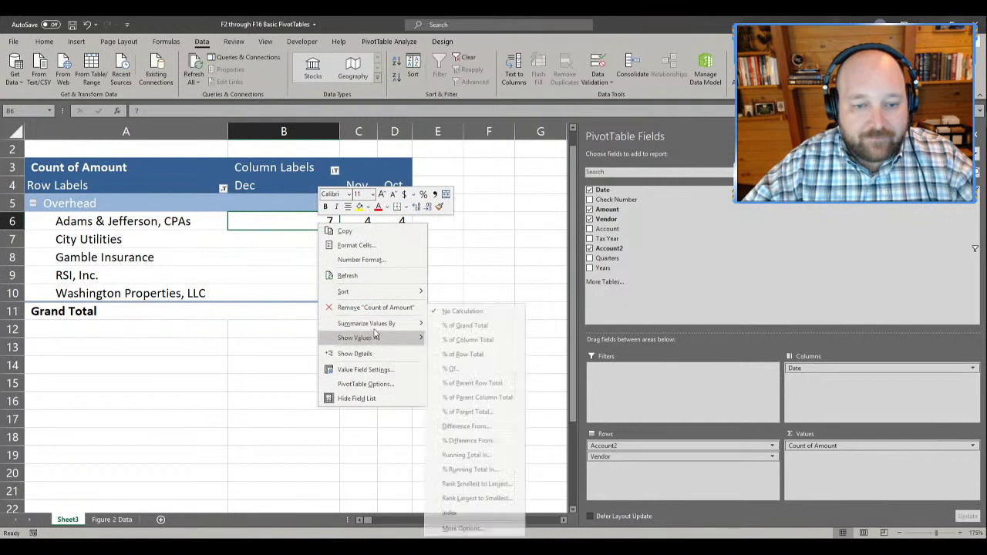
mouse_move(403, 327)
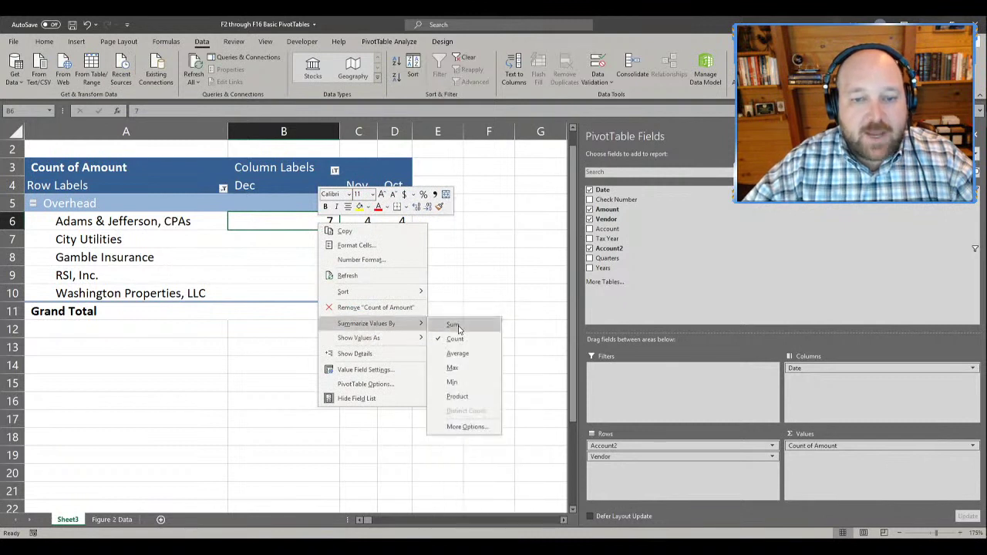
left_click(455, 324)
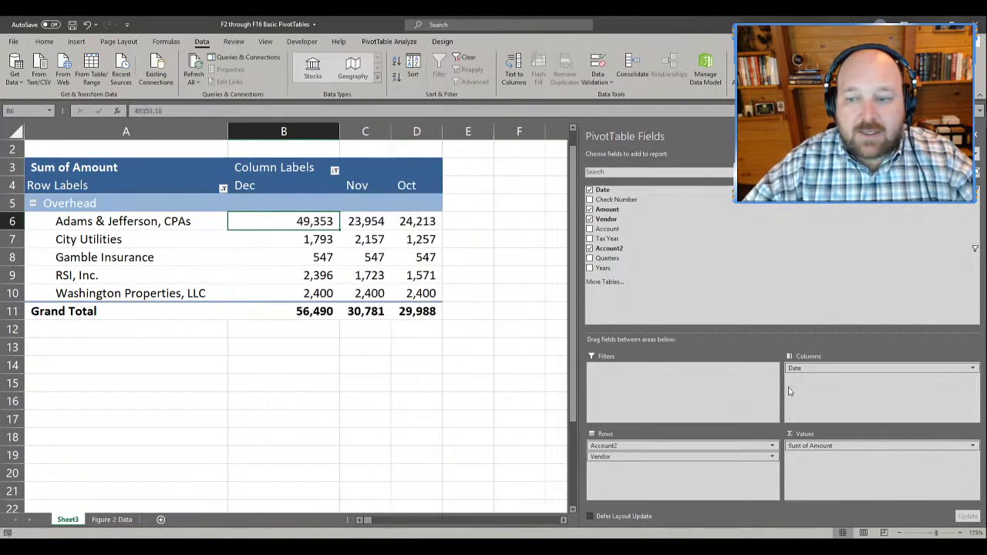
- Replace the Date field with Years in the PivotTable's Columns area
left_click_drag(801, 368, 757, 243)
left_click_drag(603, 267, 865, 414)
left_click_drag(351, 262, 438, 270)
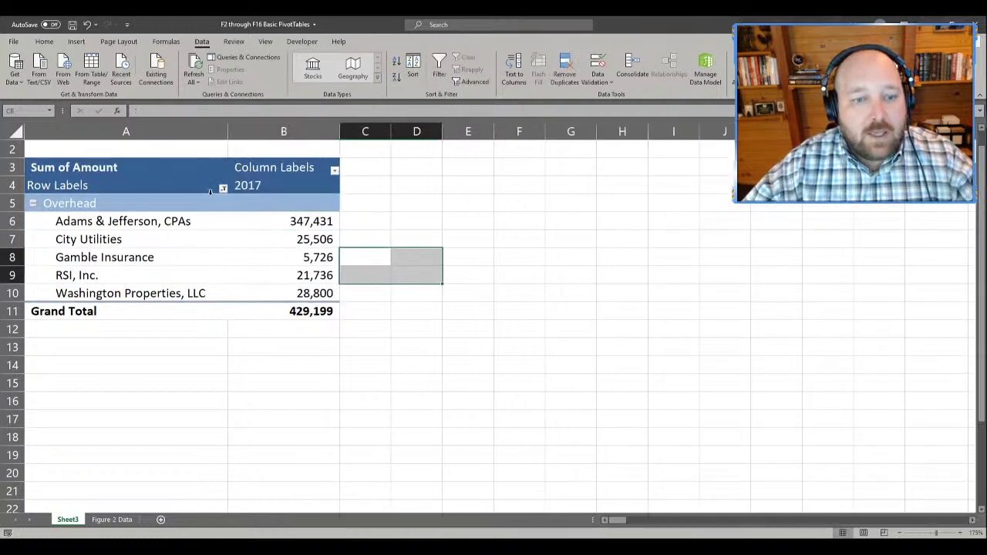
- Clear all filters from the PivotTable
left_click(223, 264)
left_click(258, 237)
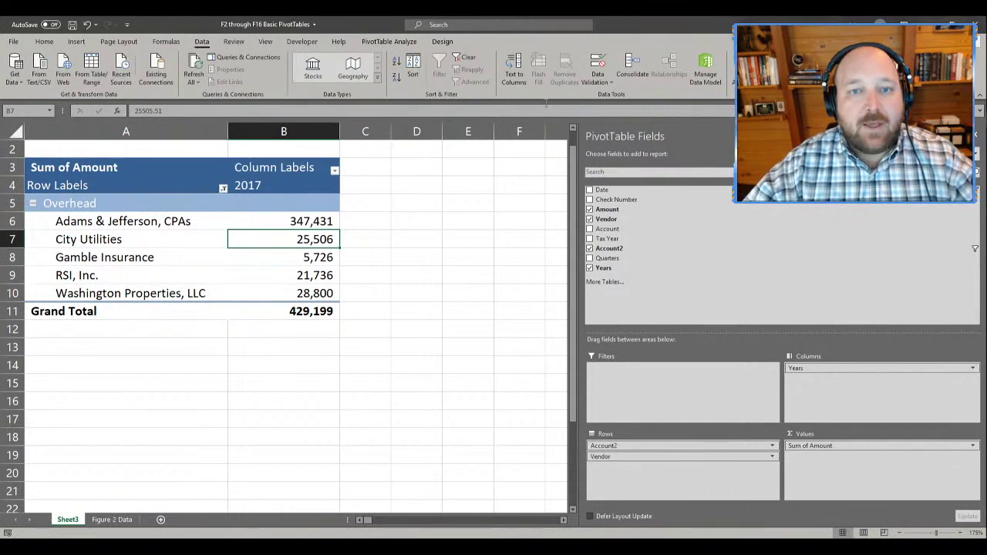
left_click(466, 58)
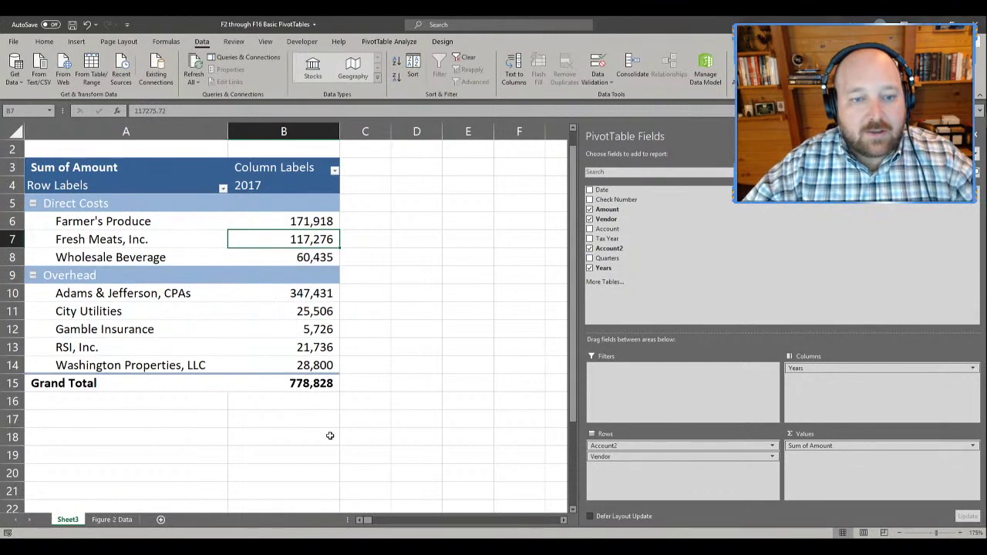
- Try to delete the Wholesale Beverage amount directly in the PivotTable's values
left_click(281, 312)
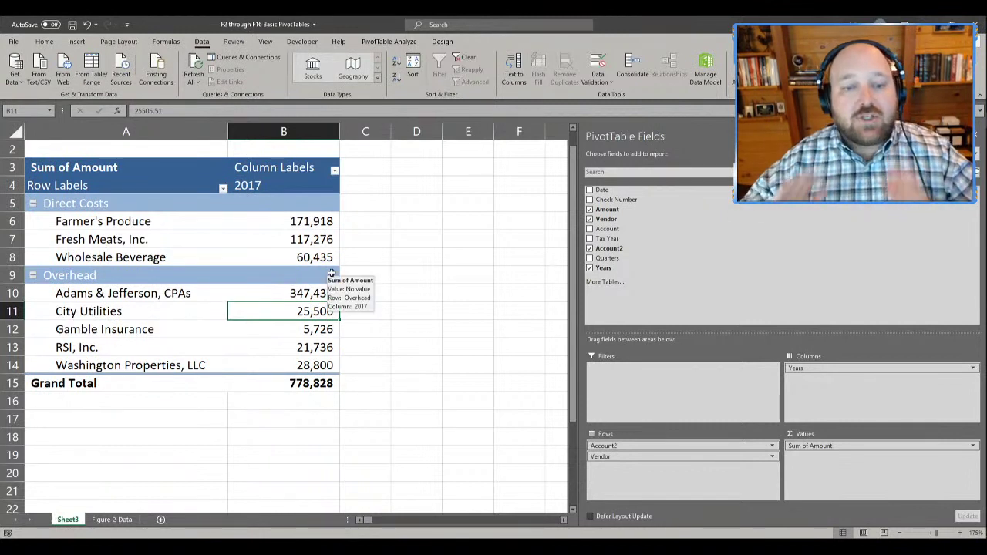
left_click(311, 255)
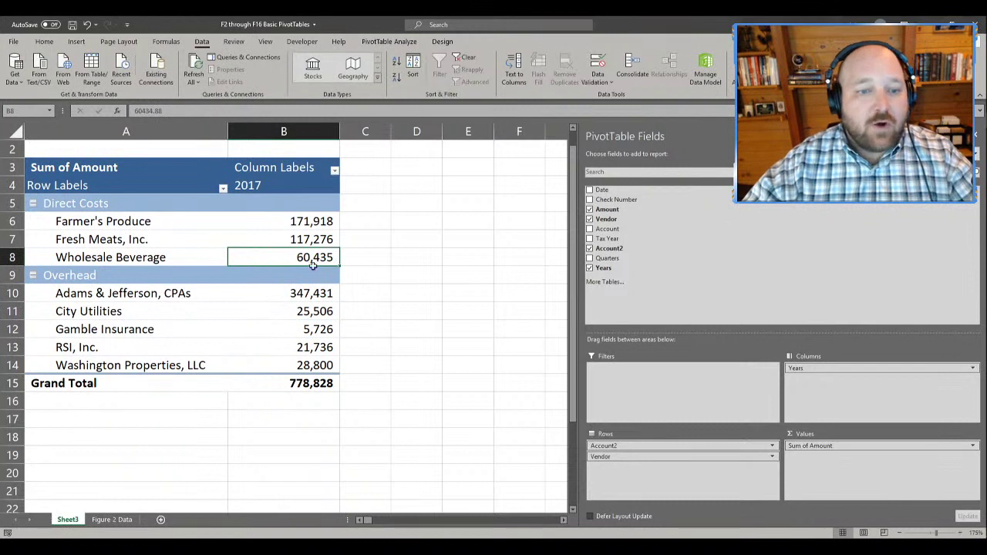
key("Delete")
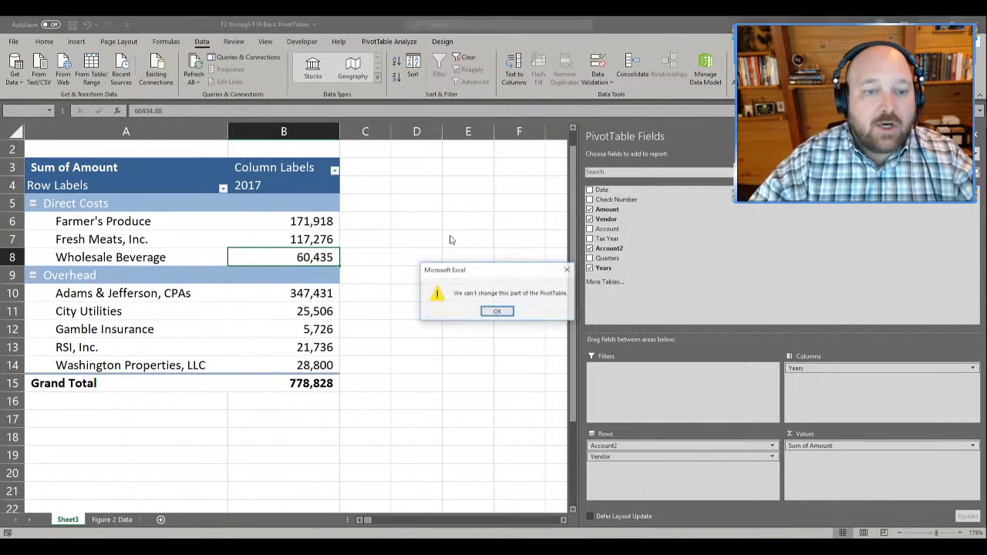
left_click_drag(485, 279, 372, 189)
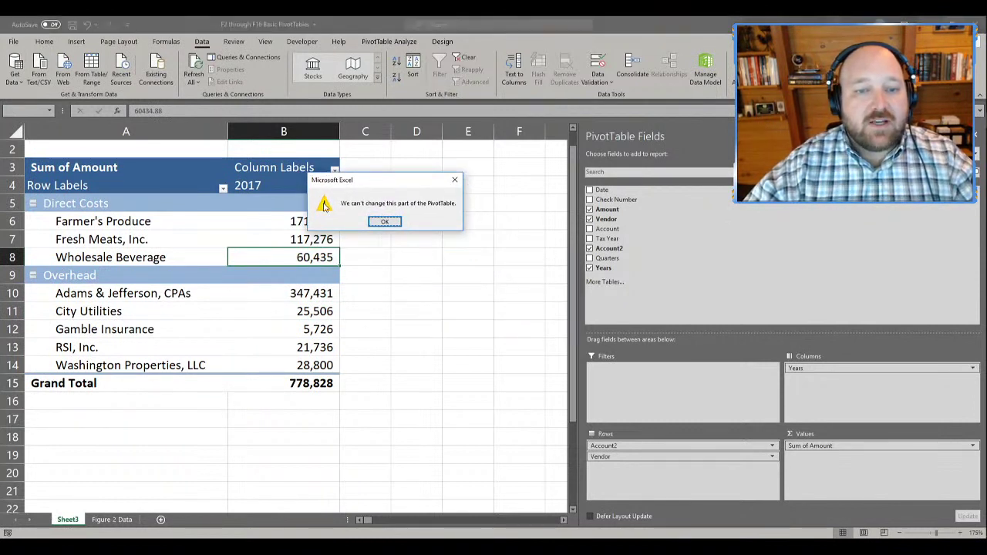
left_click(384, 222)
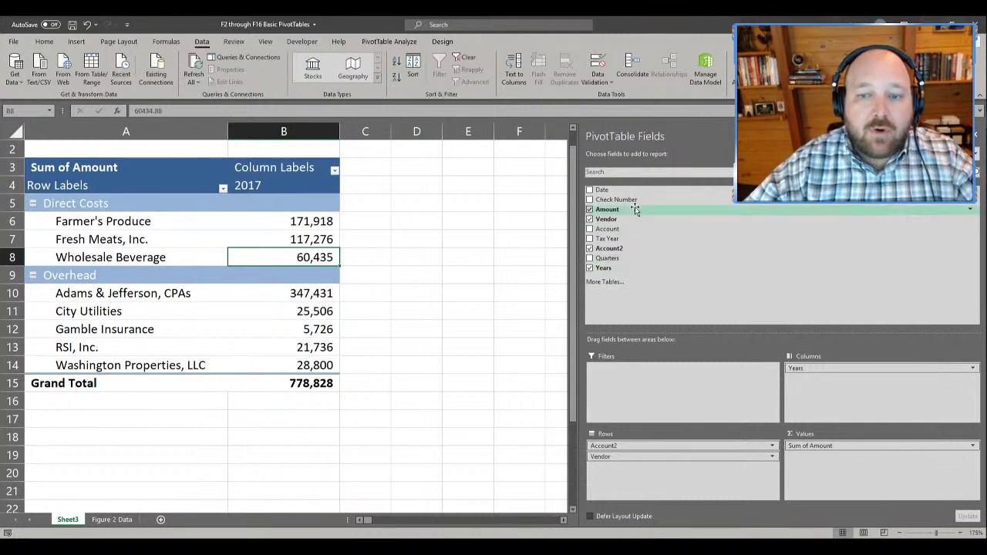
- Add the Amount field to the Values area a second time and compare the two value columns
left_click_drag(623, 213, 856, 491)
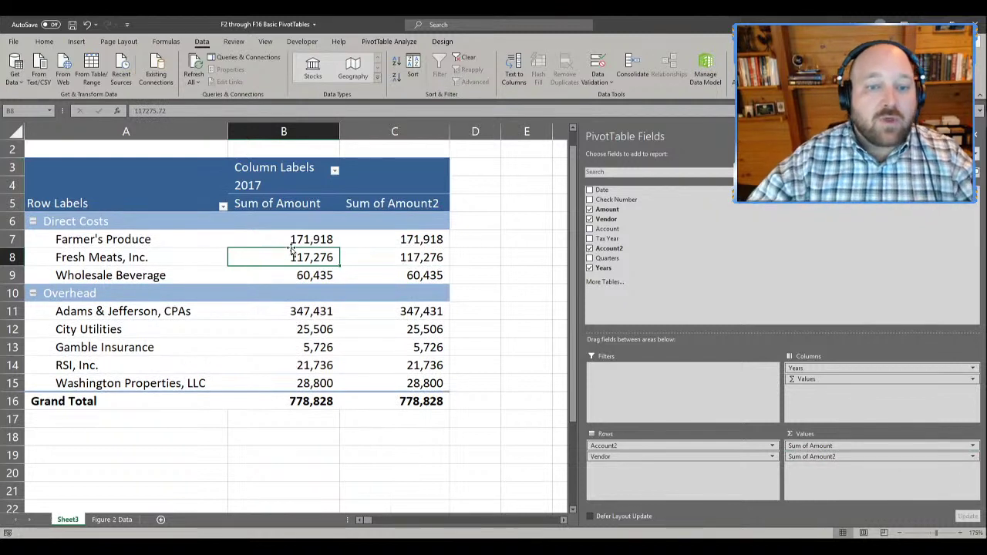
left_click_drag(291, 232, 305, 393)
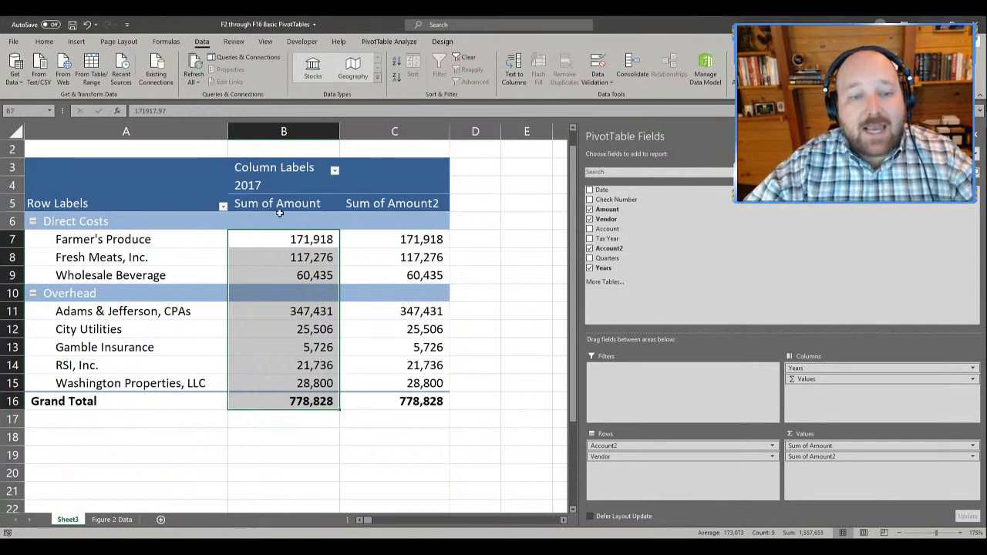
left_click_drag(266, 203, 444, 203)
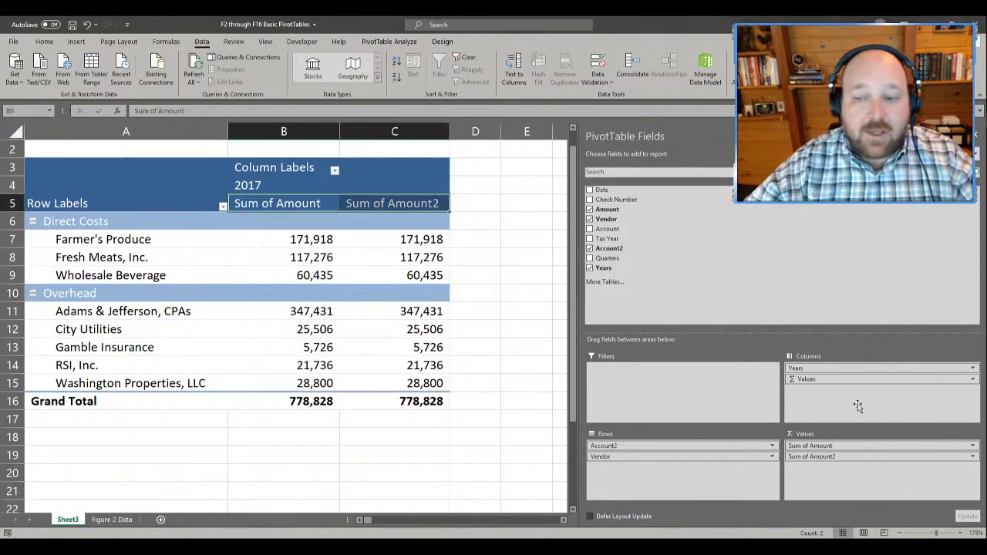
left_click(437, 240)
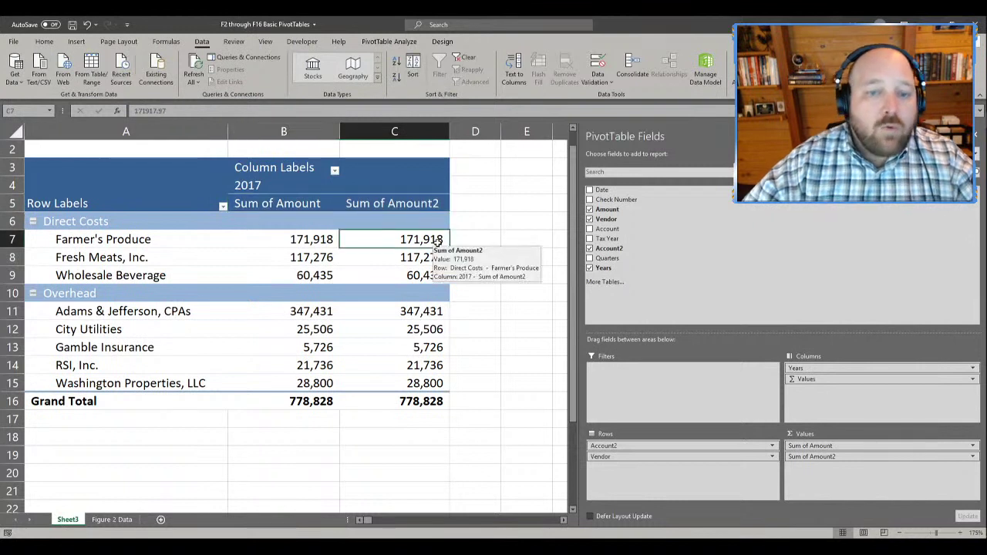
- Show the Sum of Amount2 values as % of Grand Total and narrow column C
right_click(438, 242)
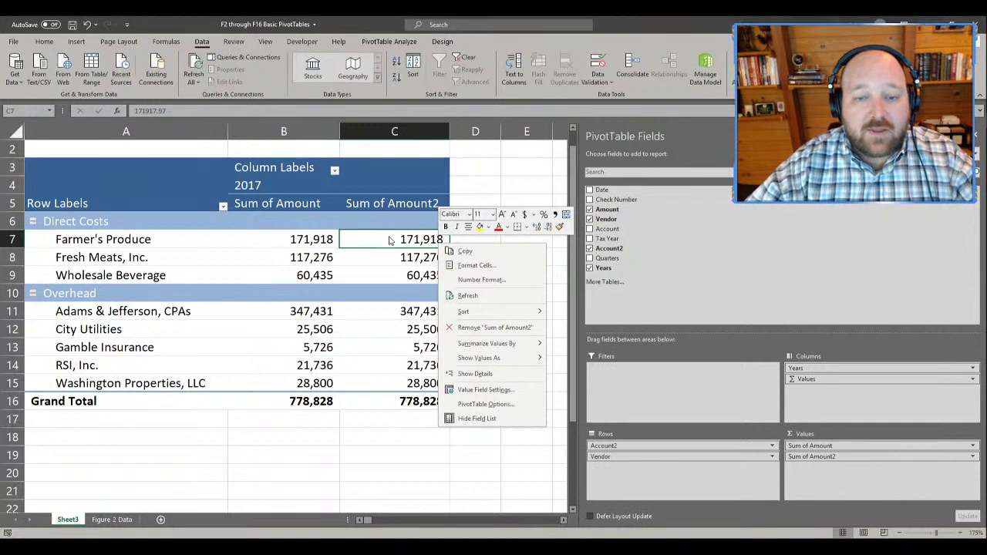
mouse_move(525, 358)
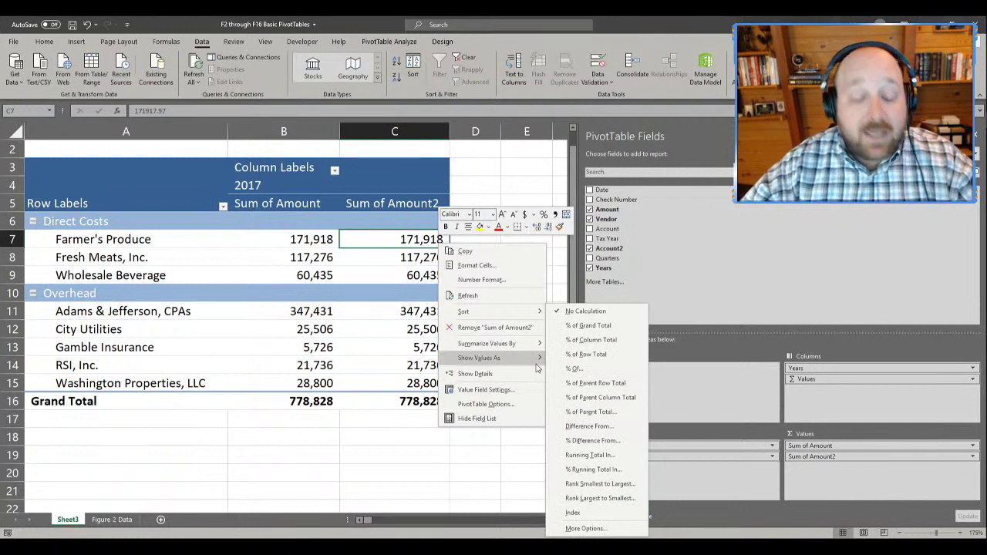
left_click(616, 328)
left_click_drag(458, 131, 421, 131)
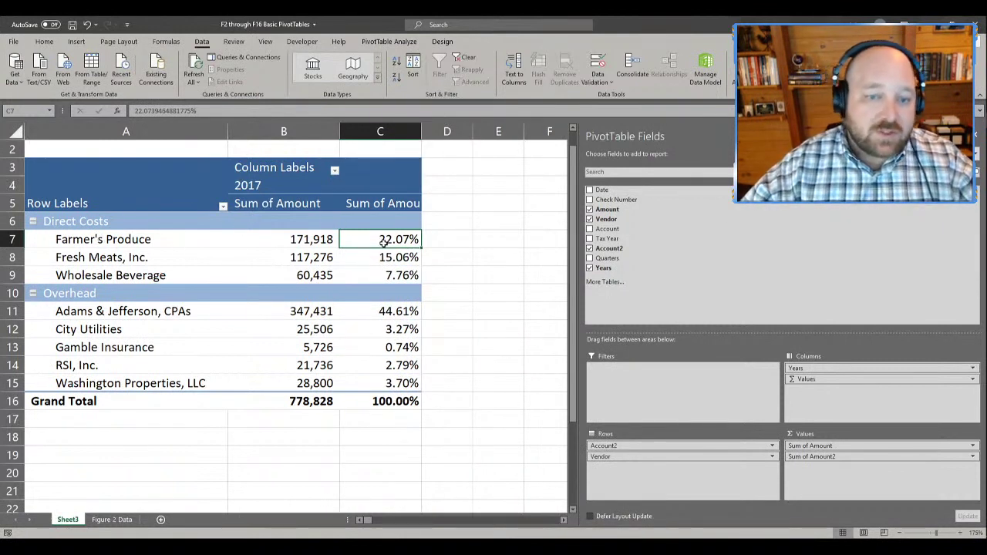
left_click(102, 253)
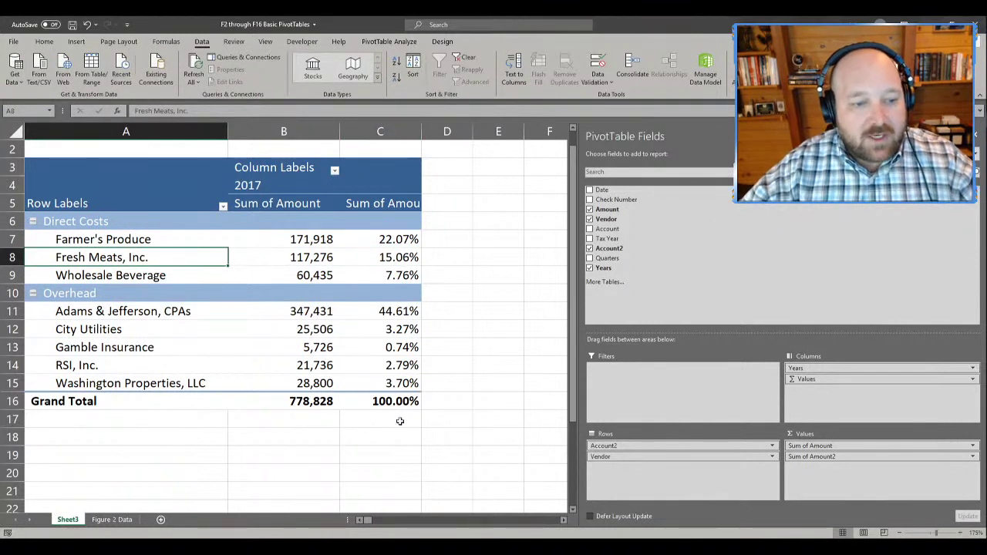
left_click(380, 312)
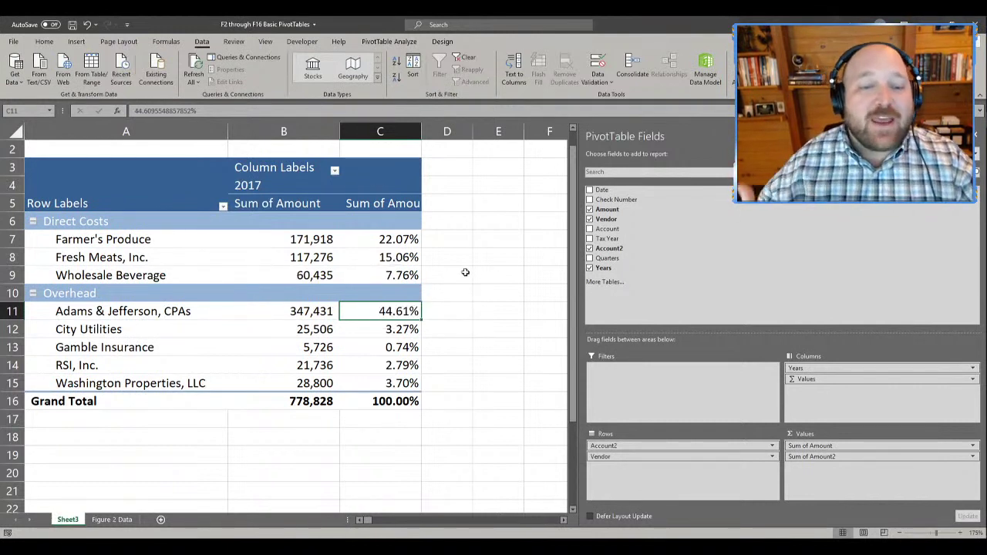
- Show the Sum of Amount2 values as % of Parent Total with Account2 as the base field
right_click(400, 242)
mouse_move(467, 344)
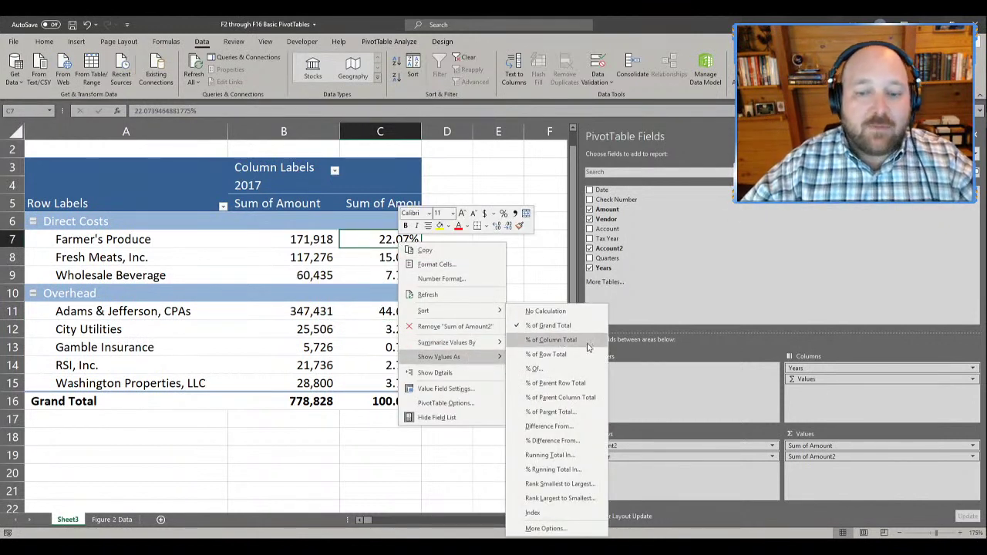
left_click(575, 411)
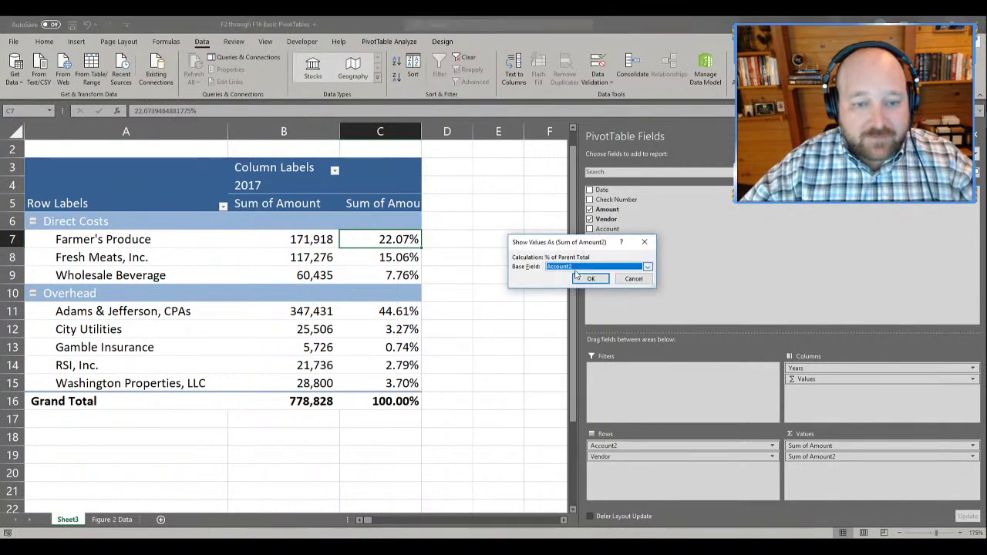
left_click(575, 270)
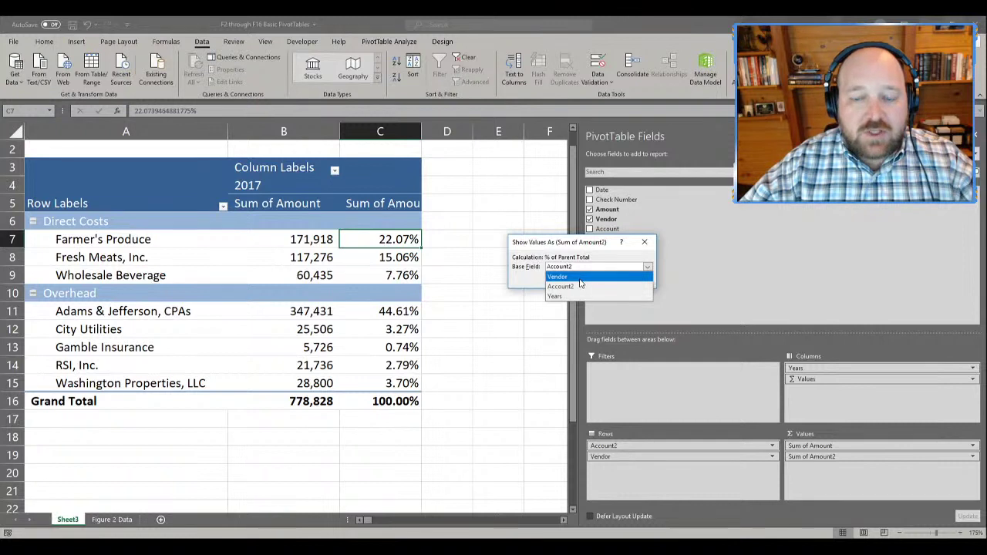
left_click(594, 285)
left_click(599, 268)
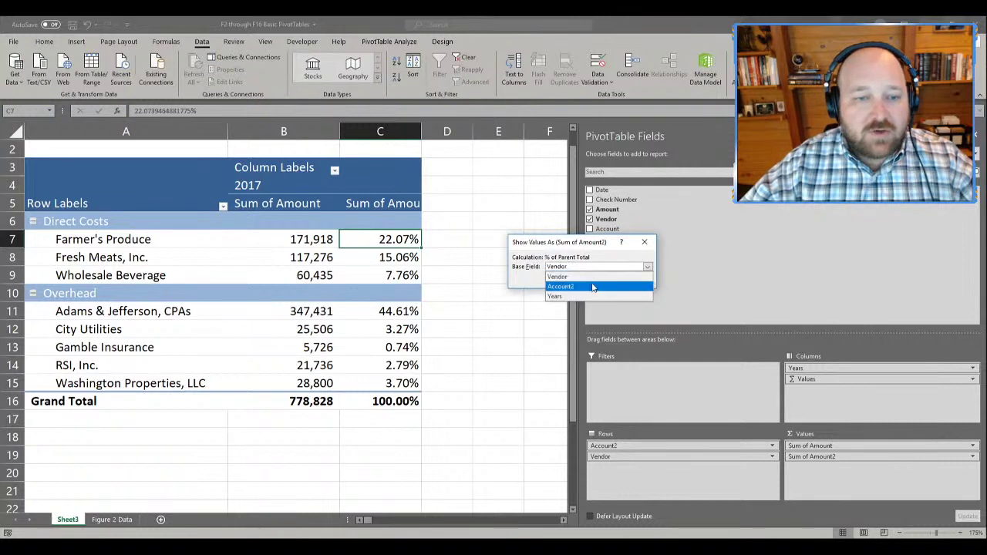
left_click(593, 287)
left_click(586, 278)
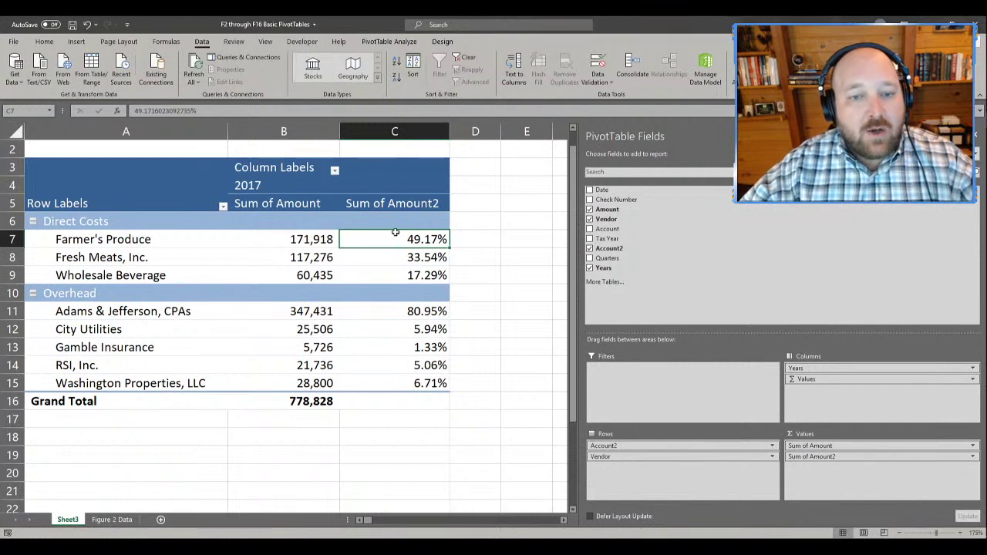
left_click_drag(395, 239, 392, 271)
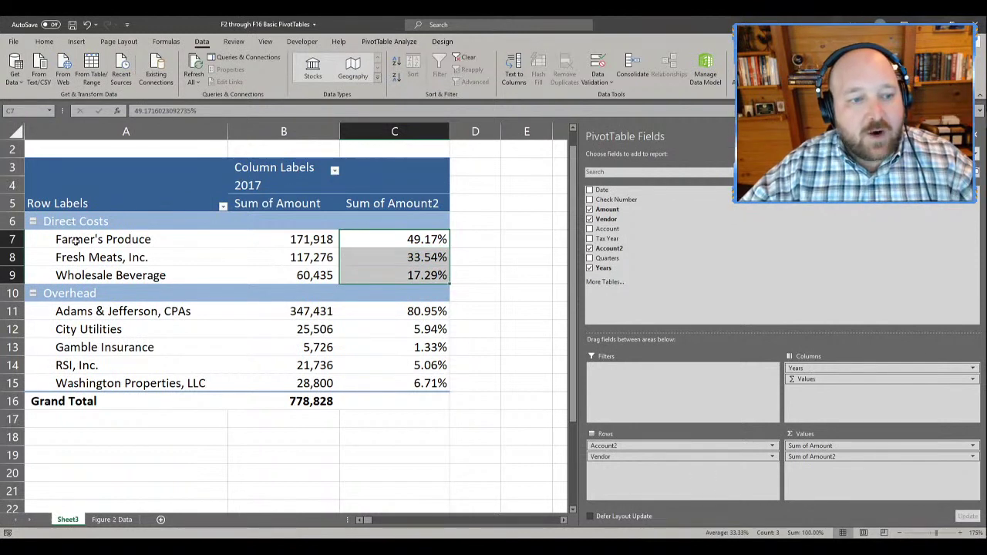
left_click(378, 254)
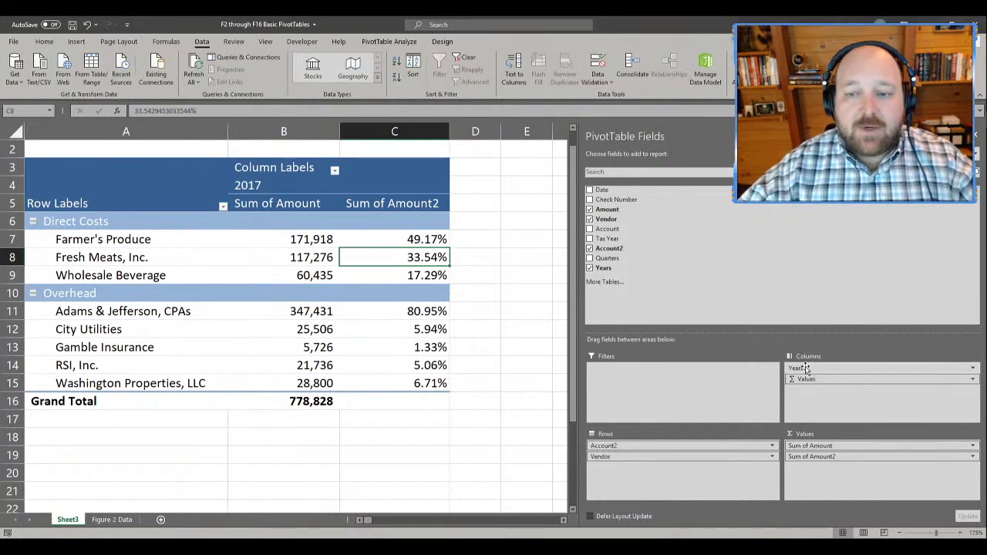
- Remove all fields from the Columns, Values and Rows areas to empty the PivotTable
left_click_drag(799, 379, 785, 292)
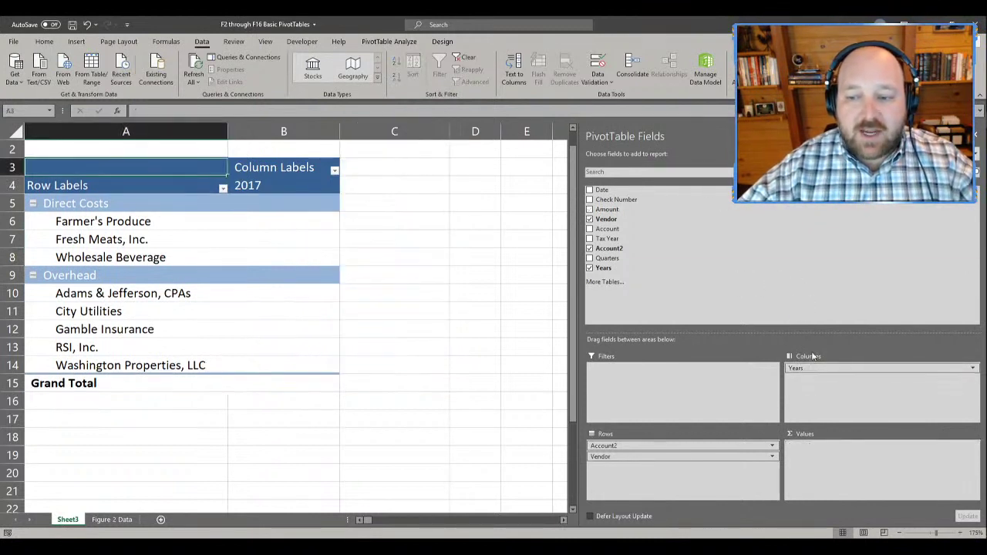
left_click_drag(804, 368, 761, 267)
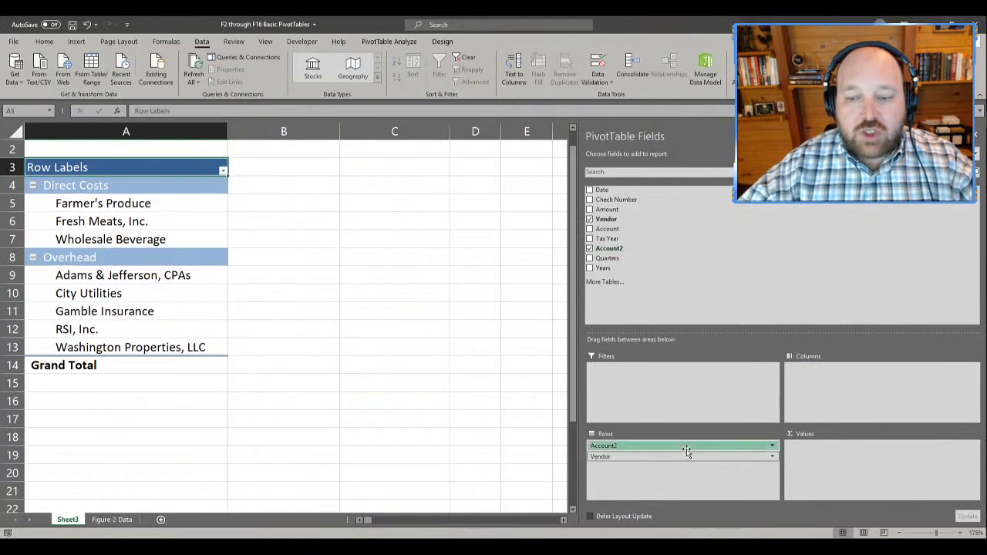
left_click_drag(685, 450, 708, 277)
left_click_drag(617, 447, 305, 268)
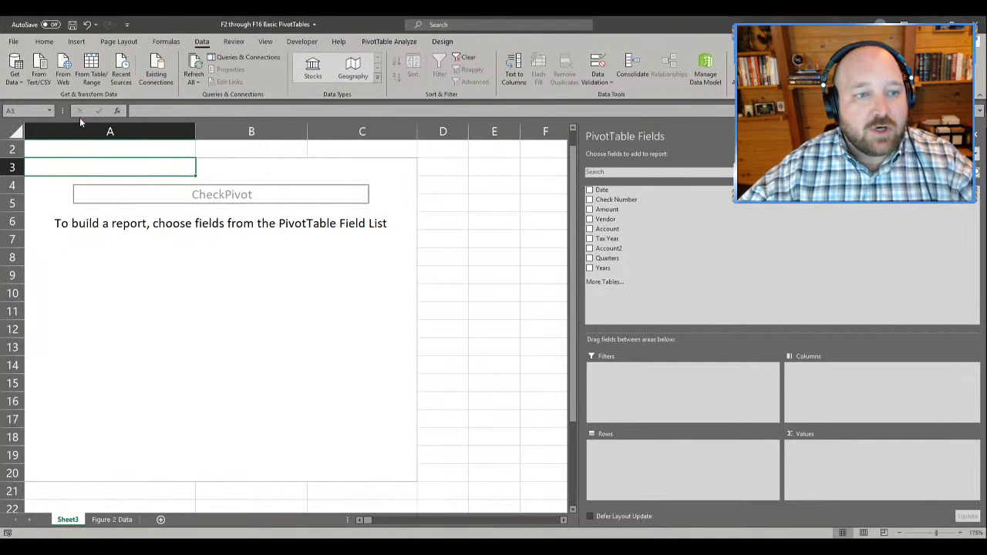
left_click(976, 154)
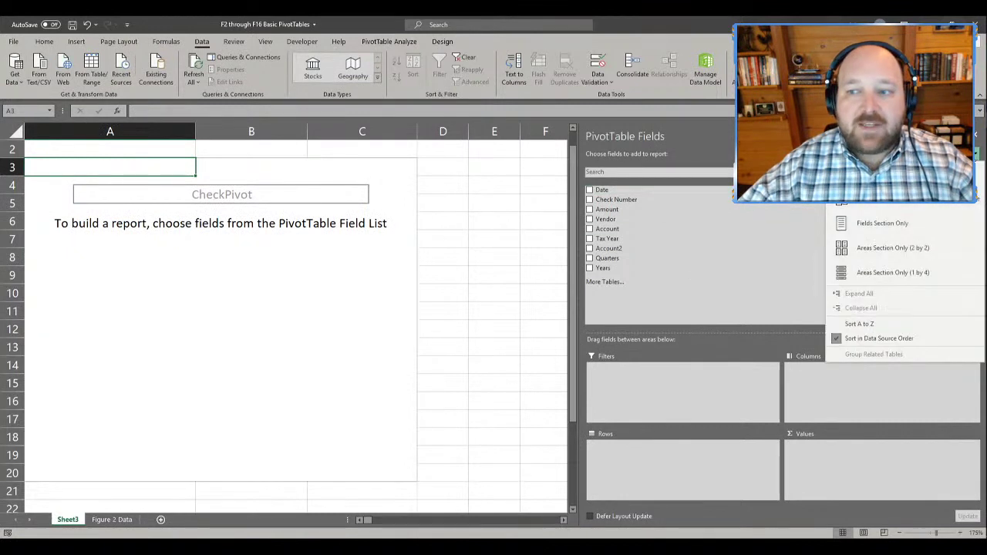
key("Escape")
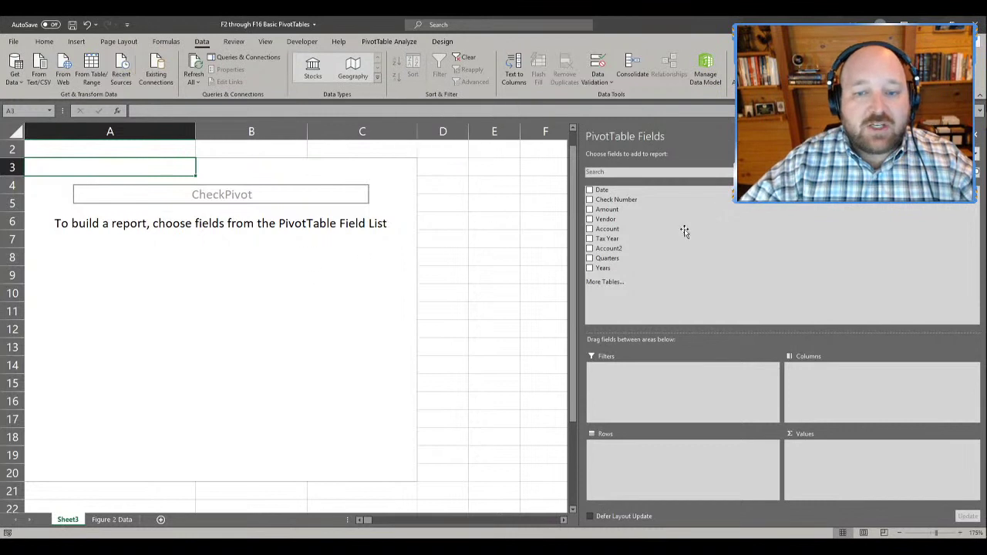
left_click_drag(607, 209, 785, 205)
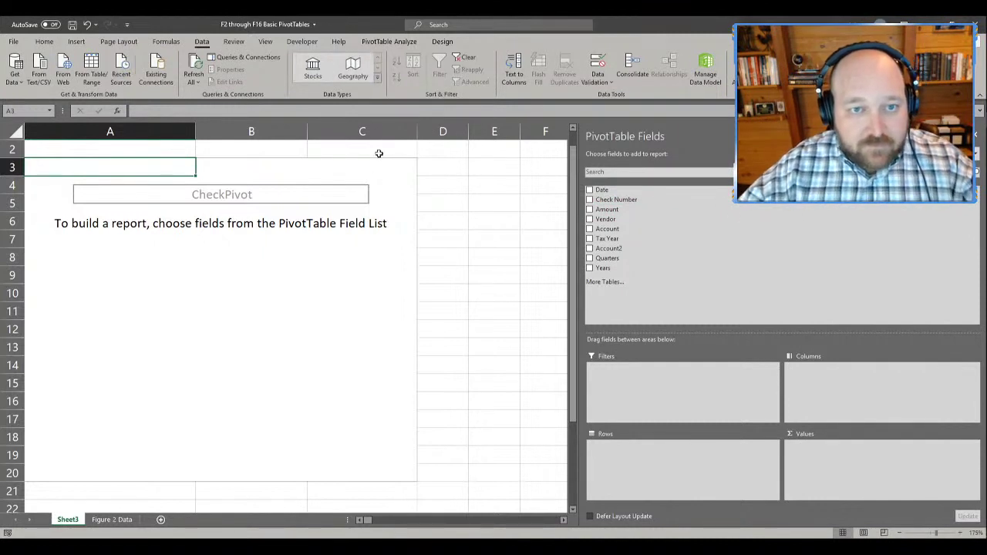
- Enable the classic PivotTable layout in the display options of the CheckPivot PivotTable
left_click(388, 42)
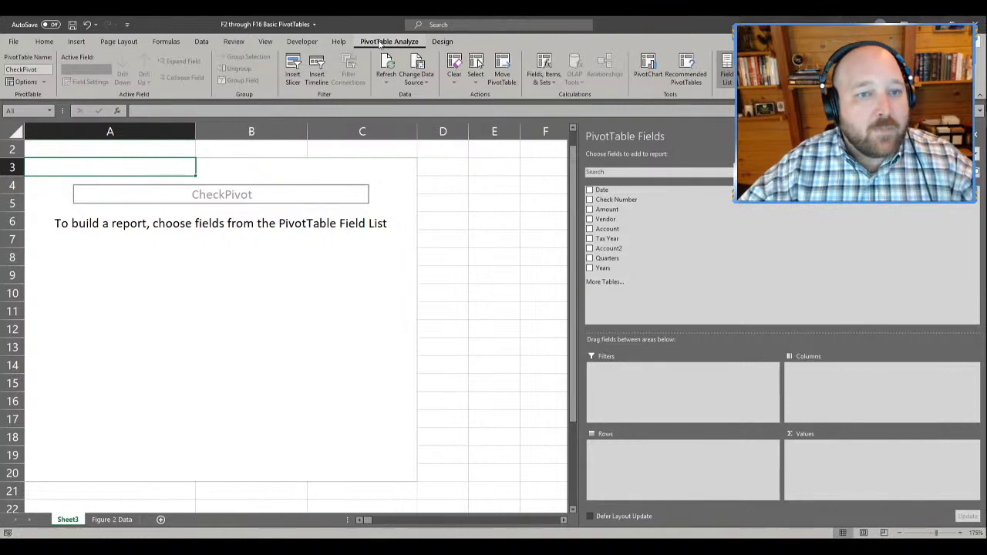
left_click(14, 83)
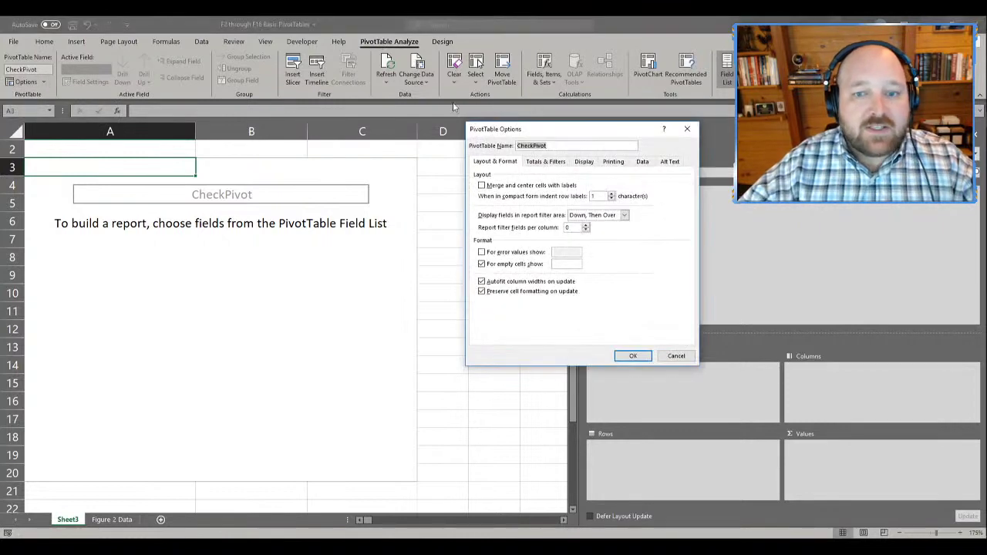
left_click_drag(516, 130, 400, 110)
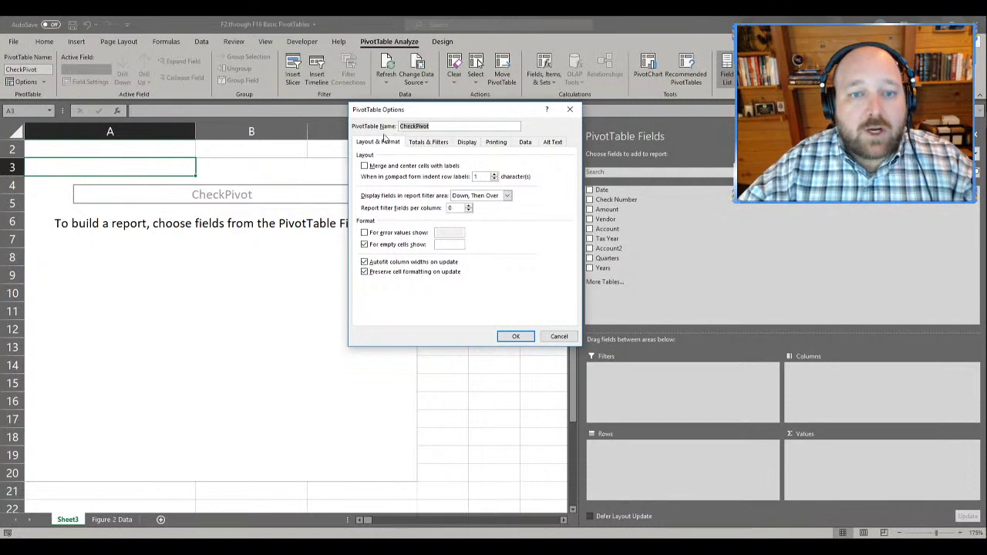
left_click(463, 144)
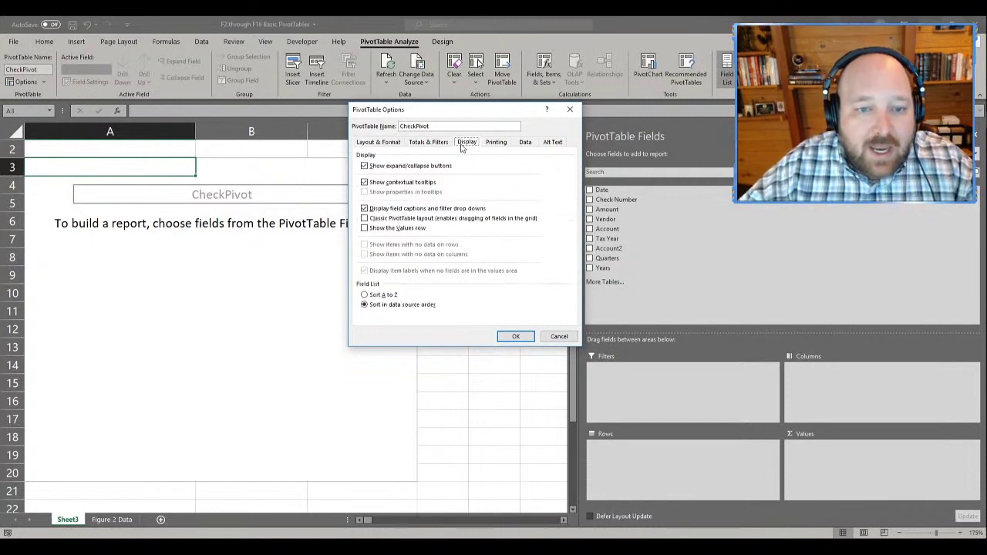
left_click(365, 219)
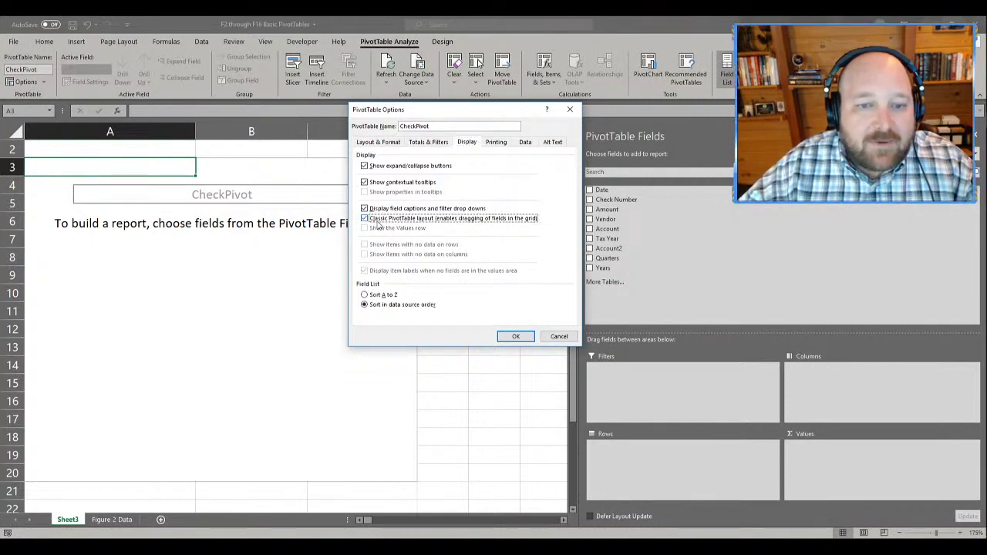
left_click(517, 336)
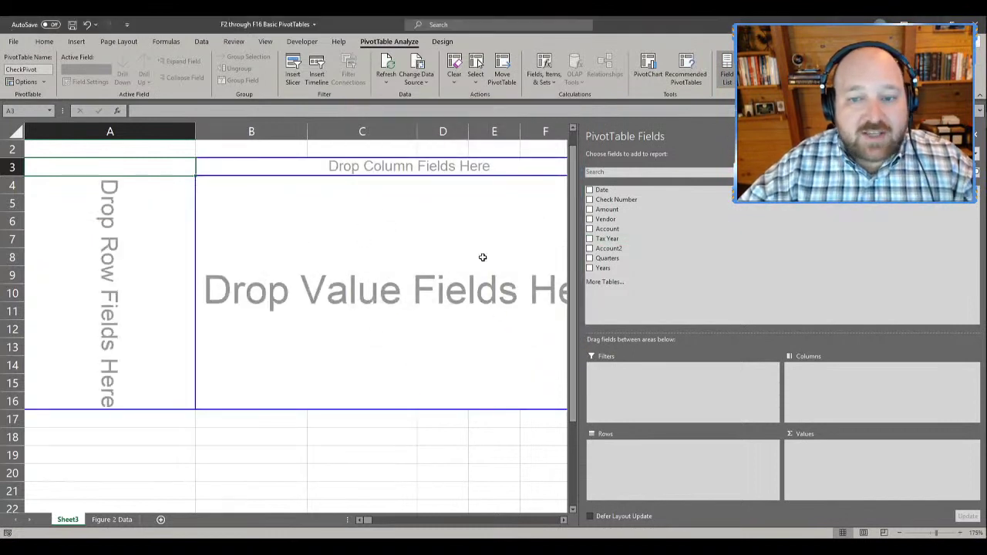
- Build the report directly in the worksheet grid with Amount as values, Vendor as row field and Account as column field
left_click_drag(605, 190, 466, 168)
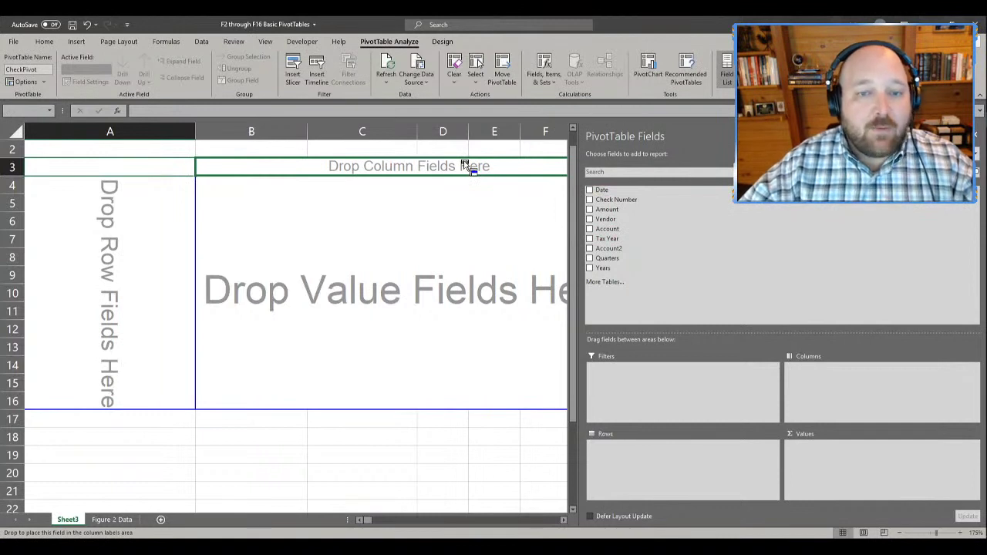
left_click_drag(465, 168, 493, 247)
left_click_drag(617, 220, 55, 185)
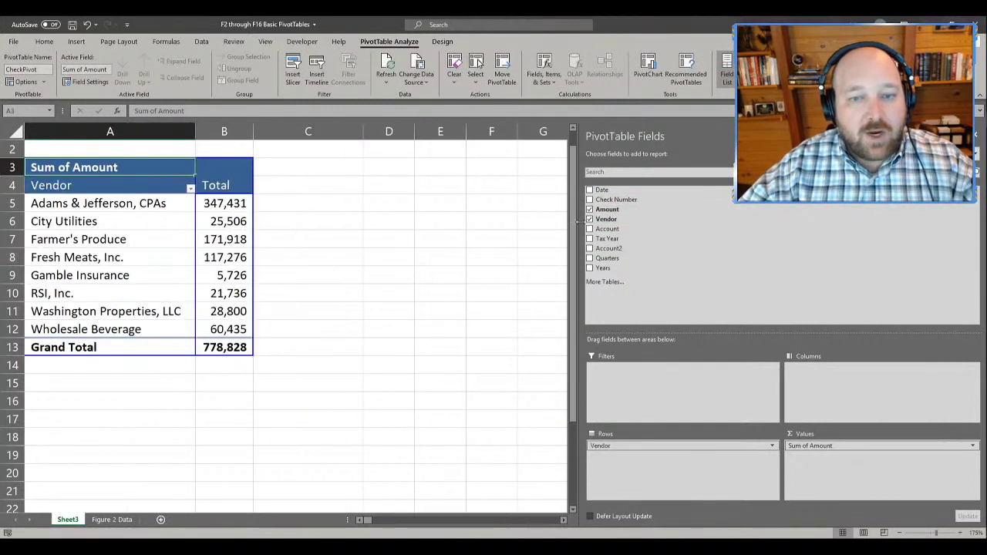
left_click_drag(608, 229, 224, 177)
scroll(403, 276, "down", 1)
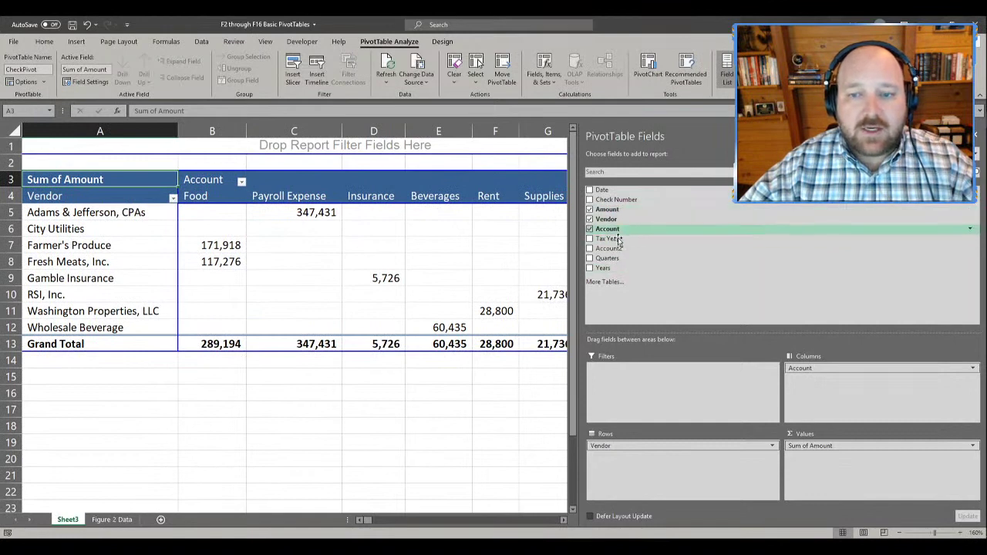
- Place Account2 in the report filter area above the PivotTable and filter the report to Direct Costs
left_click_drag(617, 251, 303, 147)
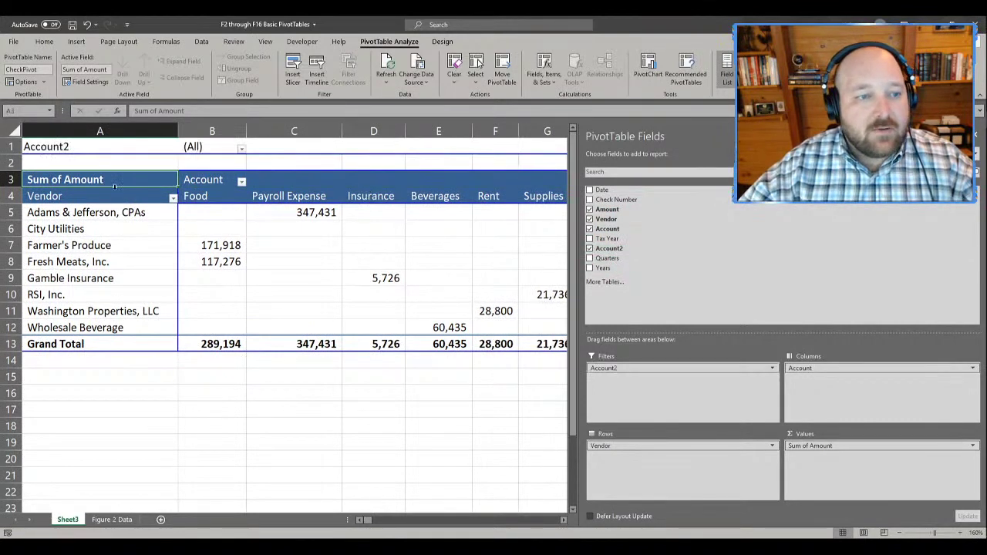
left_click(242, 148)
left_click(153, 182)
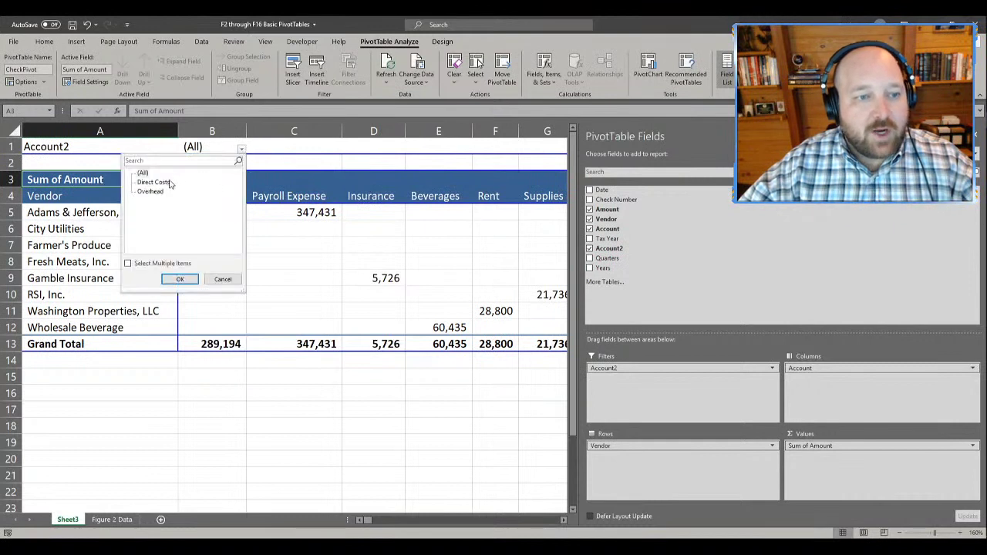
left_click(179, 279)
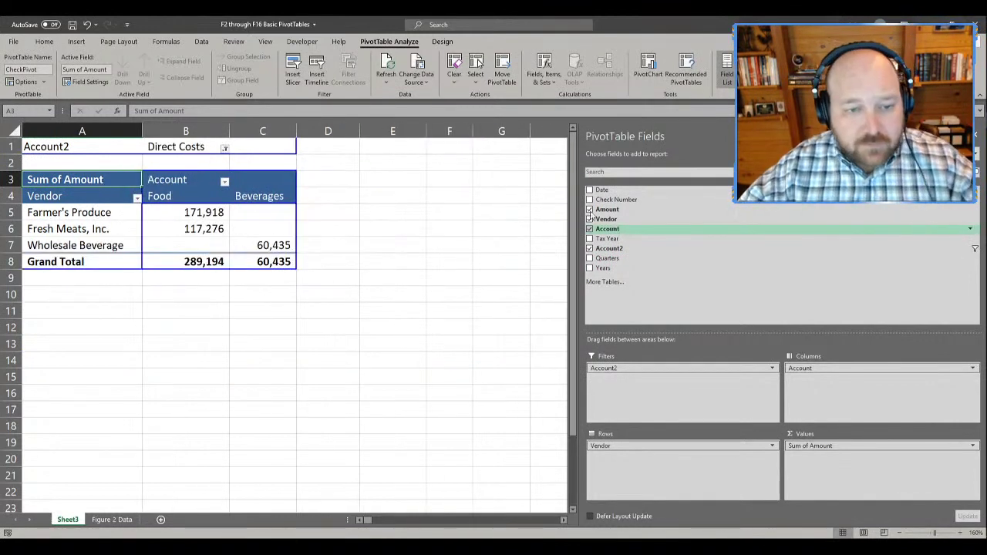
left_click(339, 228)
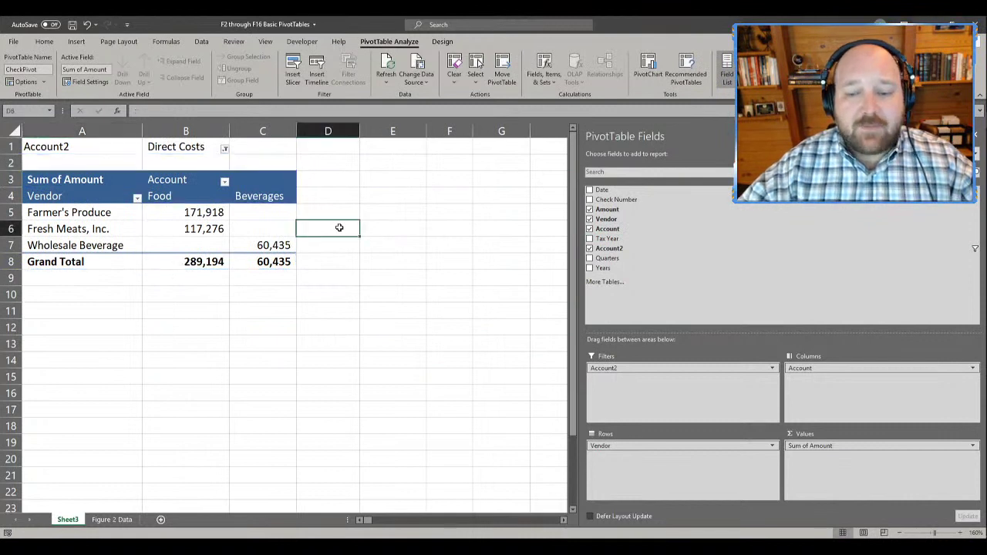